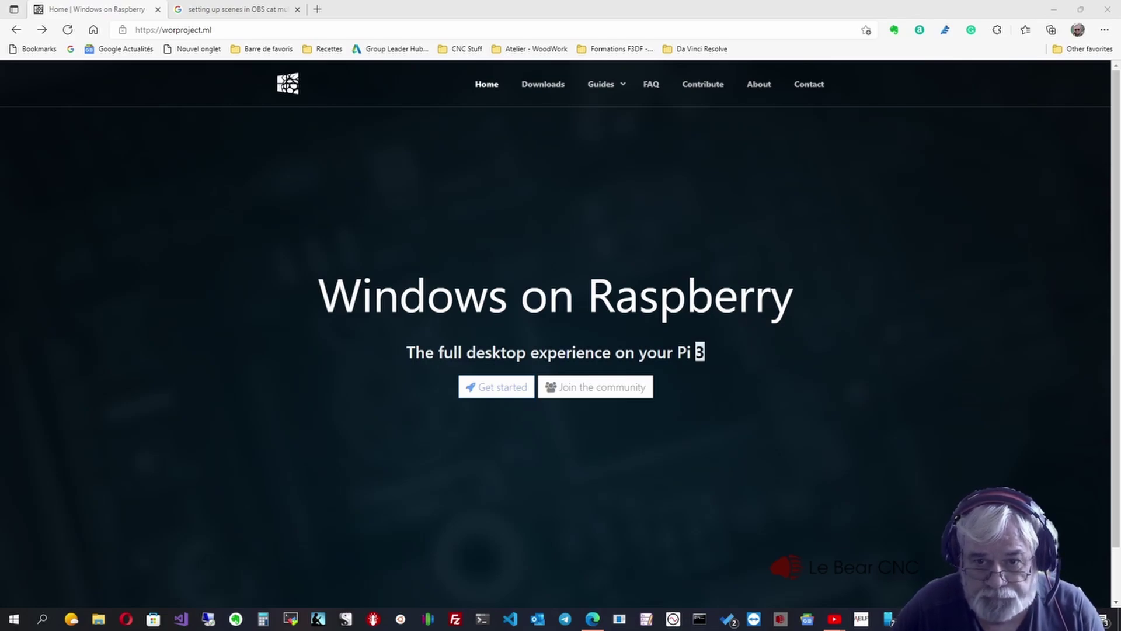
- Follow the 'I have a Windows machine' guide to 'Getting Windows images' and open uupdump.net
click(496, 387)
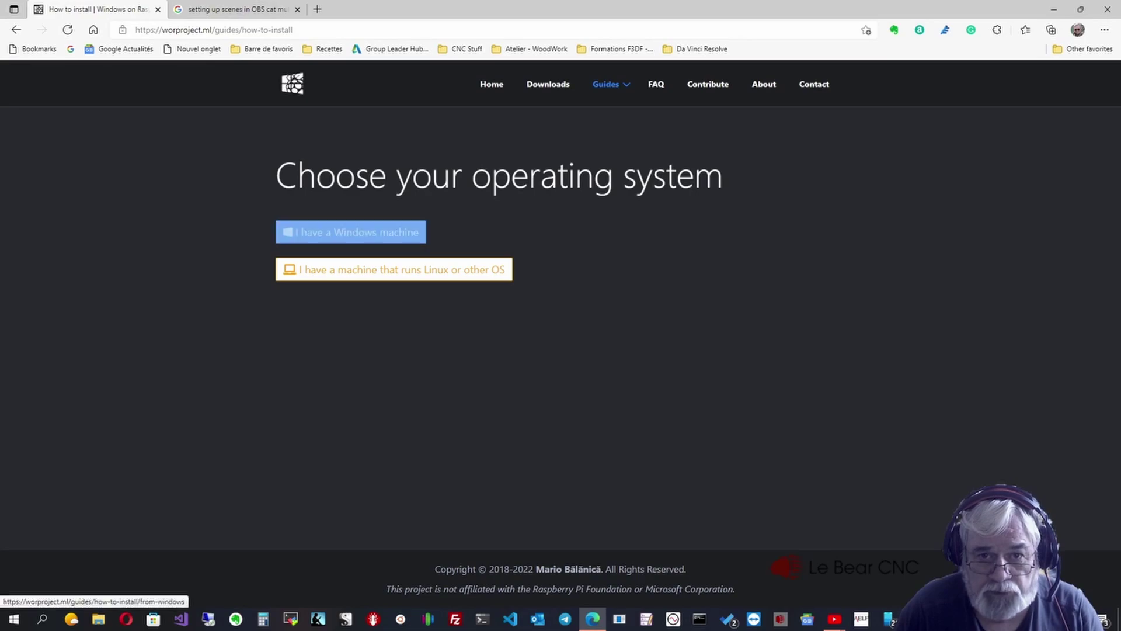
click(350, 232)
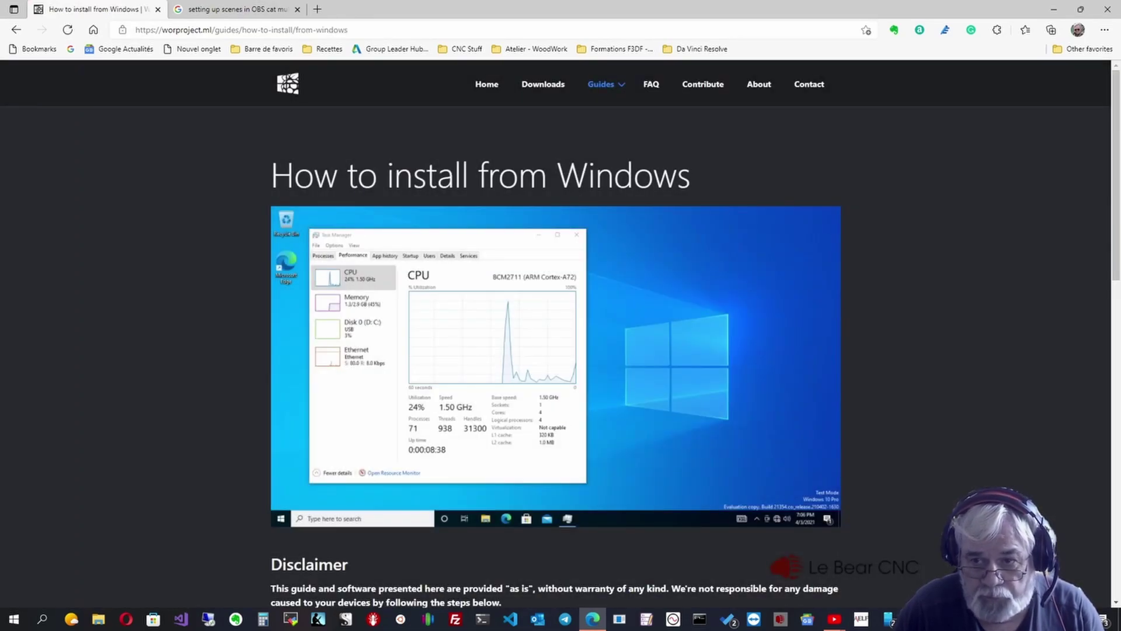
scroll(555, 339, down, 3)
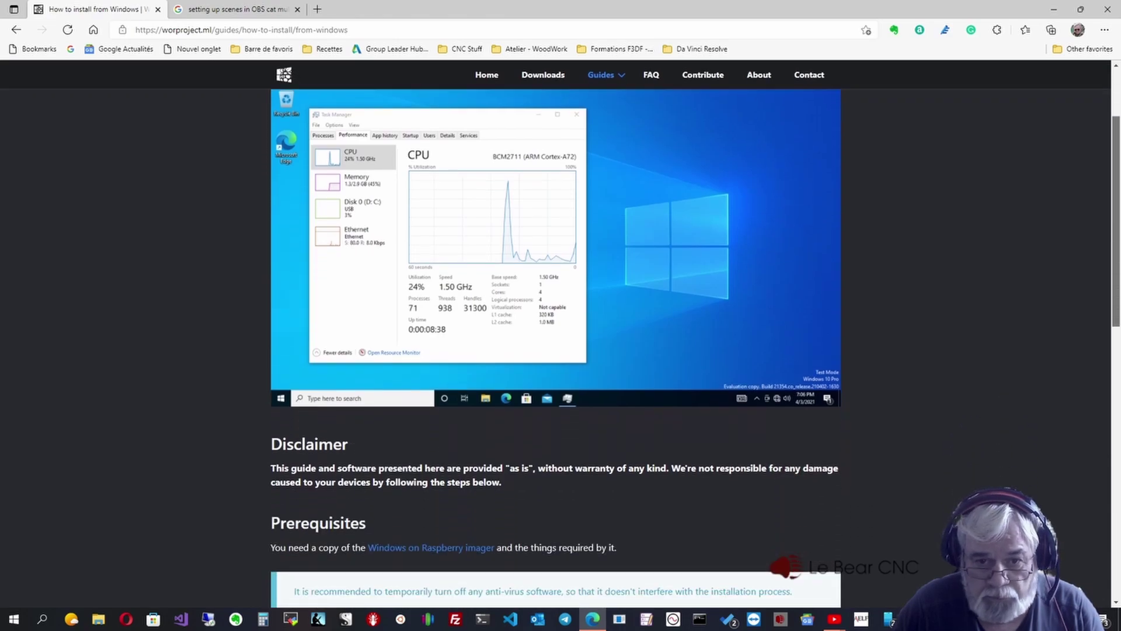
scroll(555, 344, down, 3)
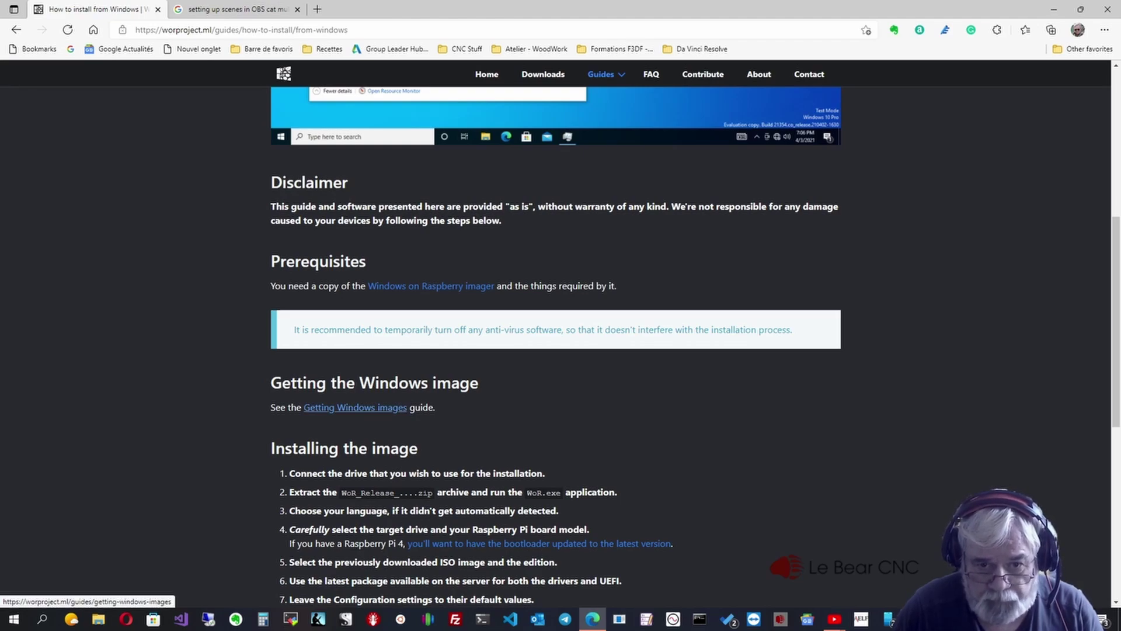
click(355, 407)
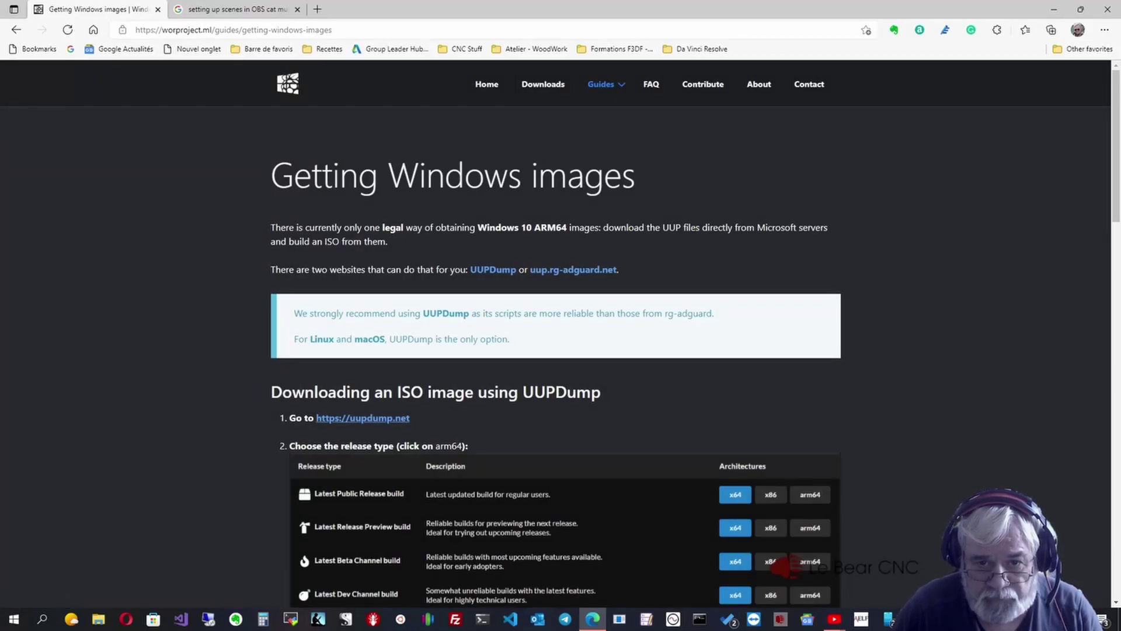
click(362, 418)
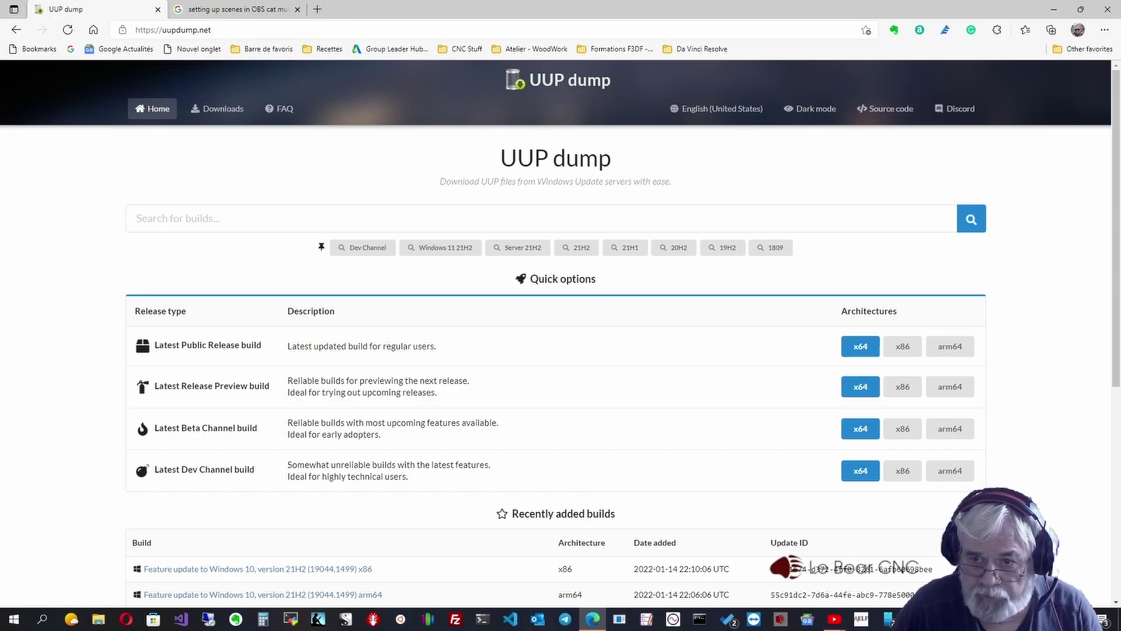
- Pick the arm64 Windows 10 21H2 (19044.1466) build, English (United States), Windows Pro edition
click(951, 346)
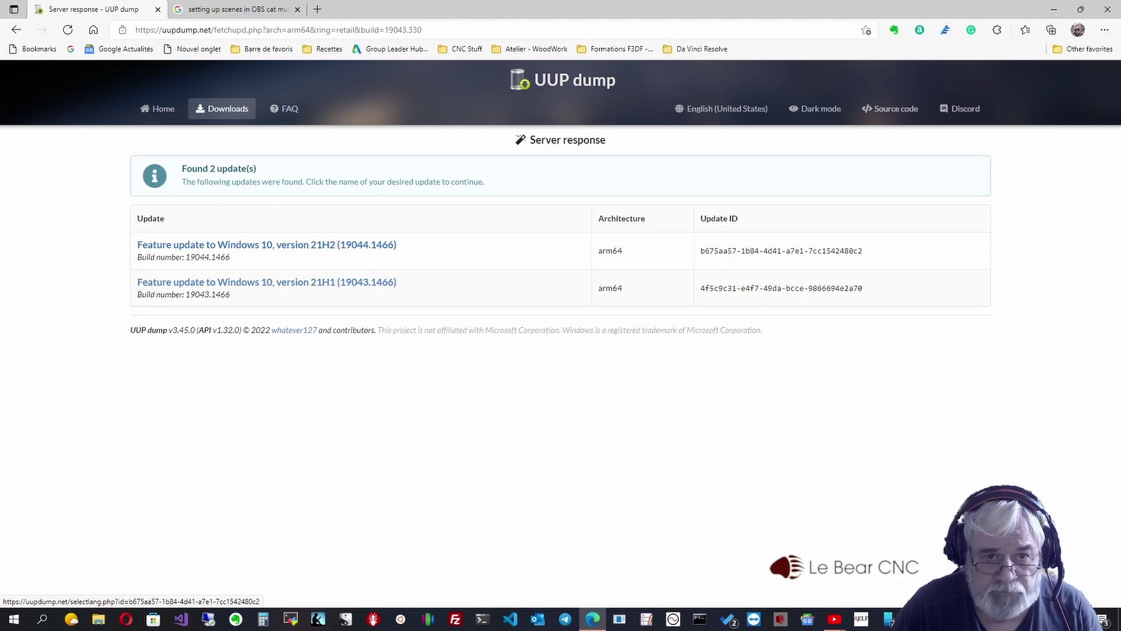
click(266, 245)
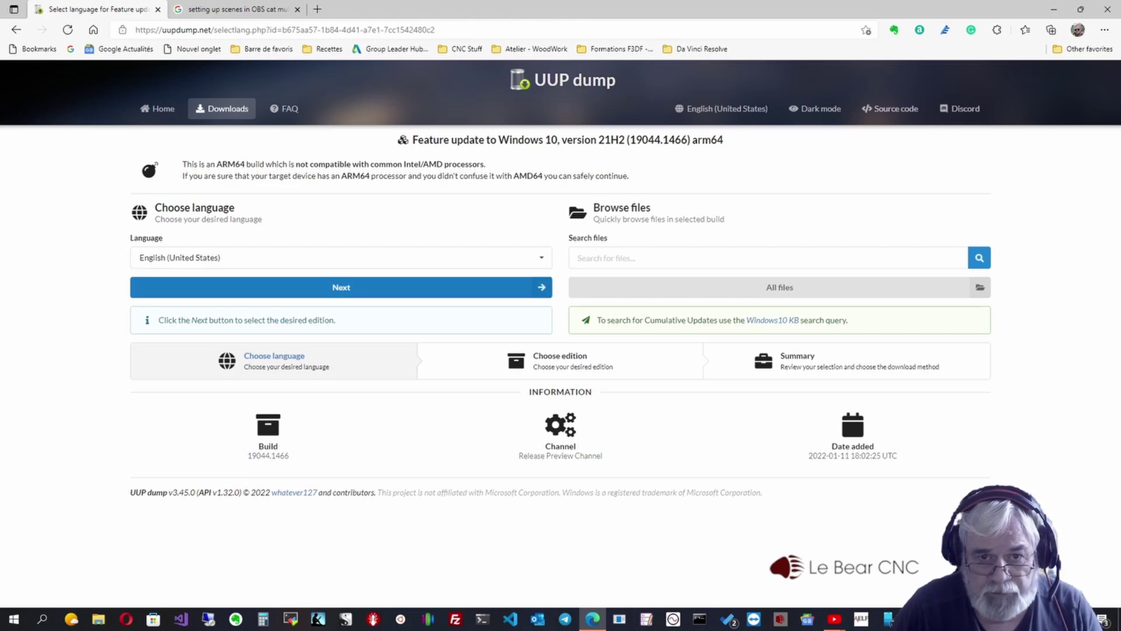
click(341, 287)
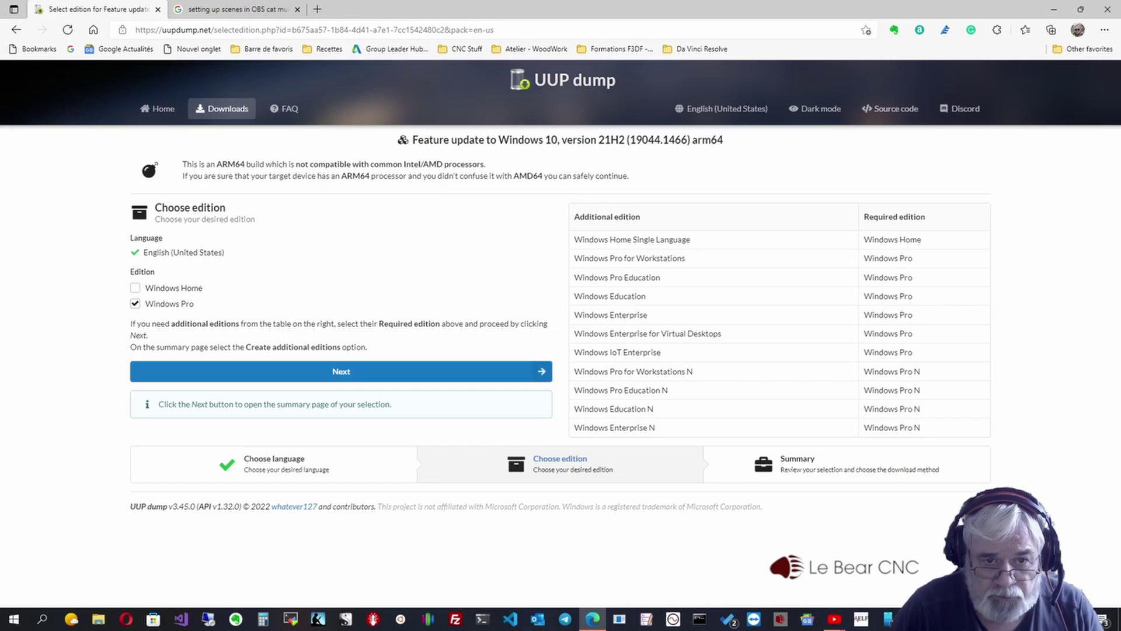
click(341, 371)
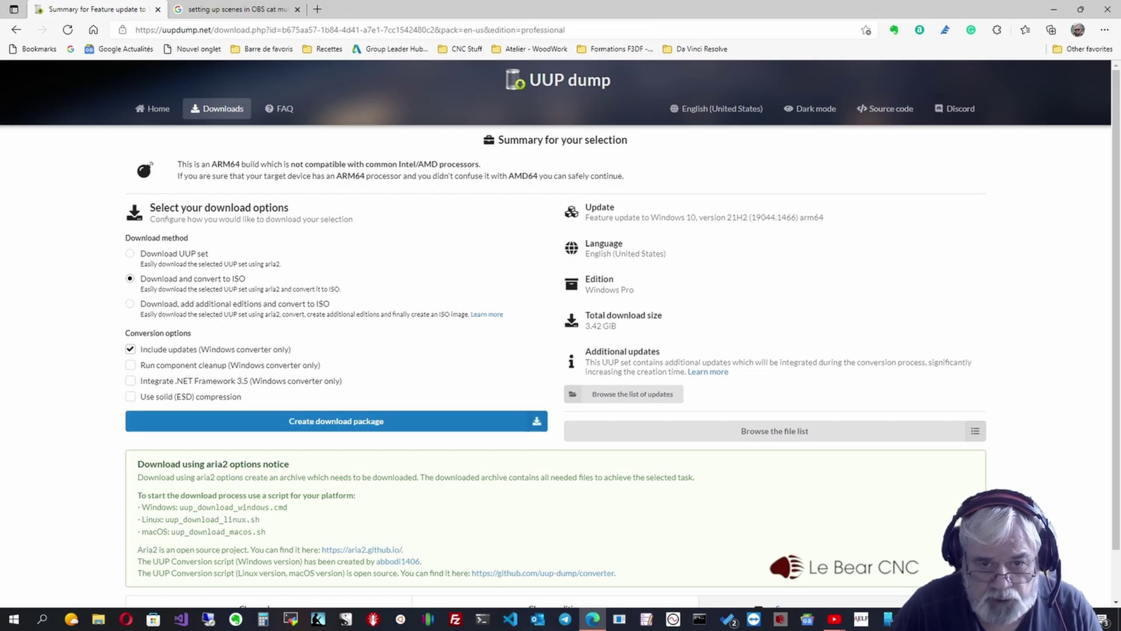
- Create the 19044.1466 arm64 Pro download package and show it in the Downloads folder
click(337, 421)
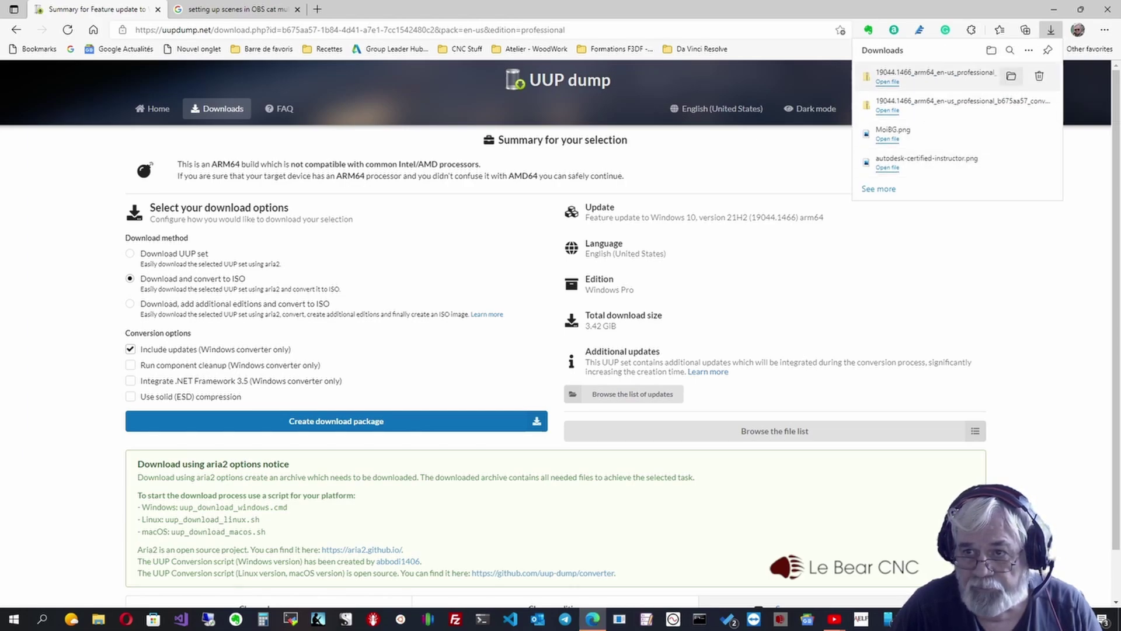
click(1012, 76)
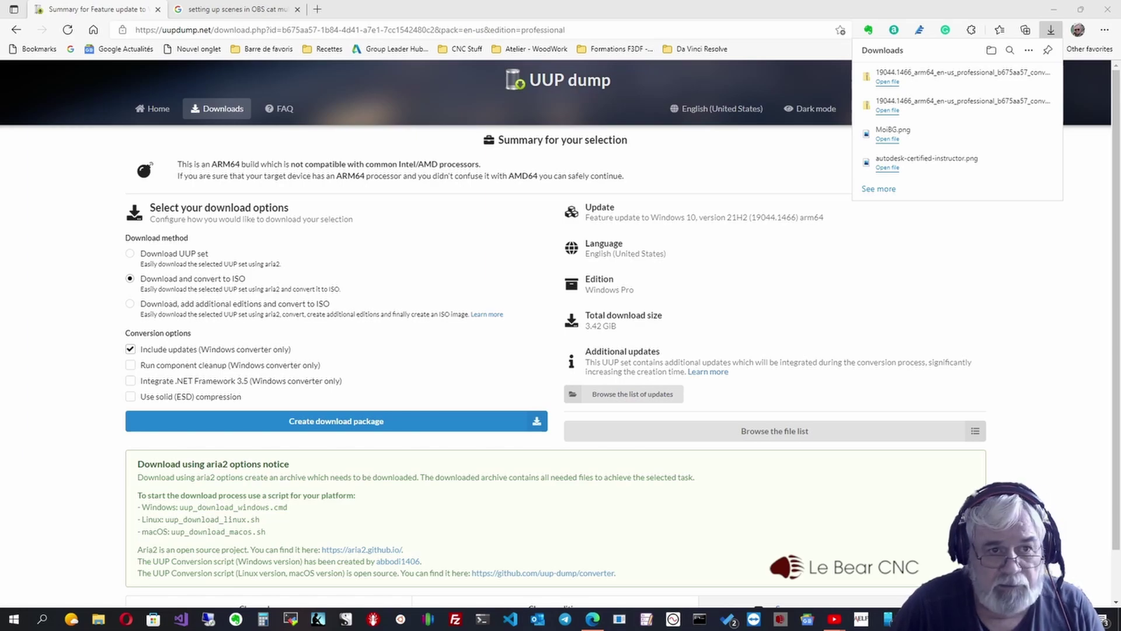
mouse_move(0, 105)
mouse_down()
mouse_move(512, 93)
mouse_move(531, 59)
mouse_move(0, 84)
mouse_move(0, 72)
mouse_move(99, 32)
mouse_move(528, 51)
mouse_up()
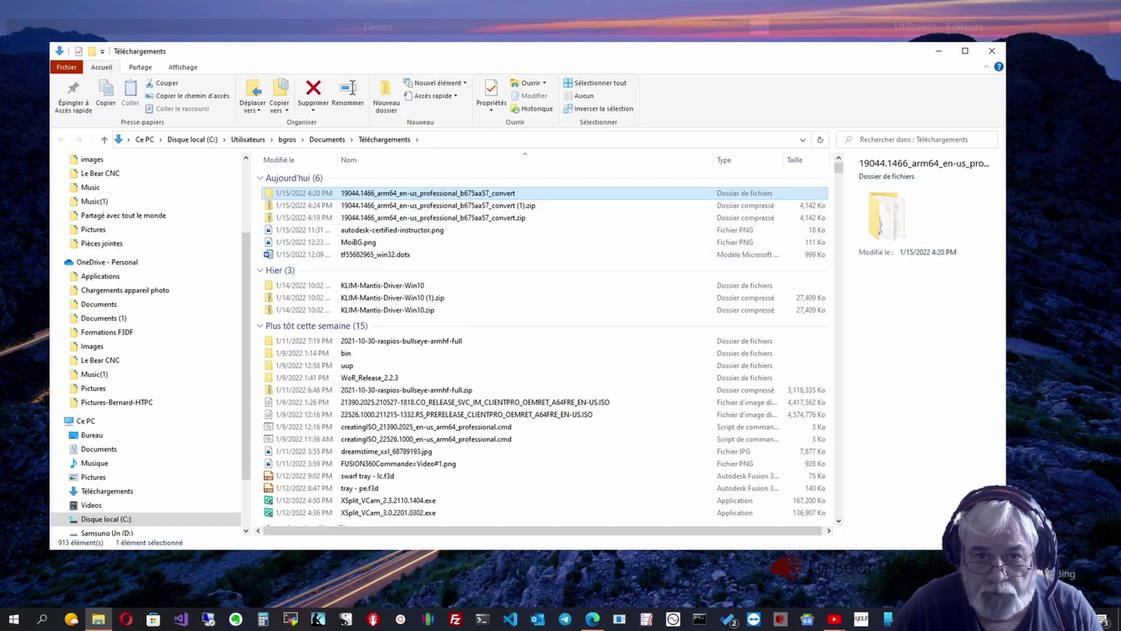
- Open the 19044.1466_arm64 convert folder and run uup_download_windows.cmd
double_click(409, 194)
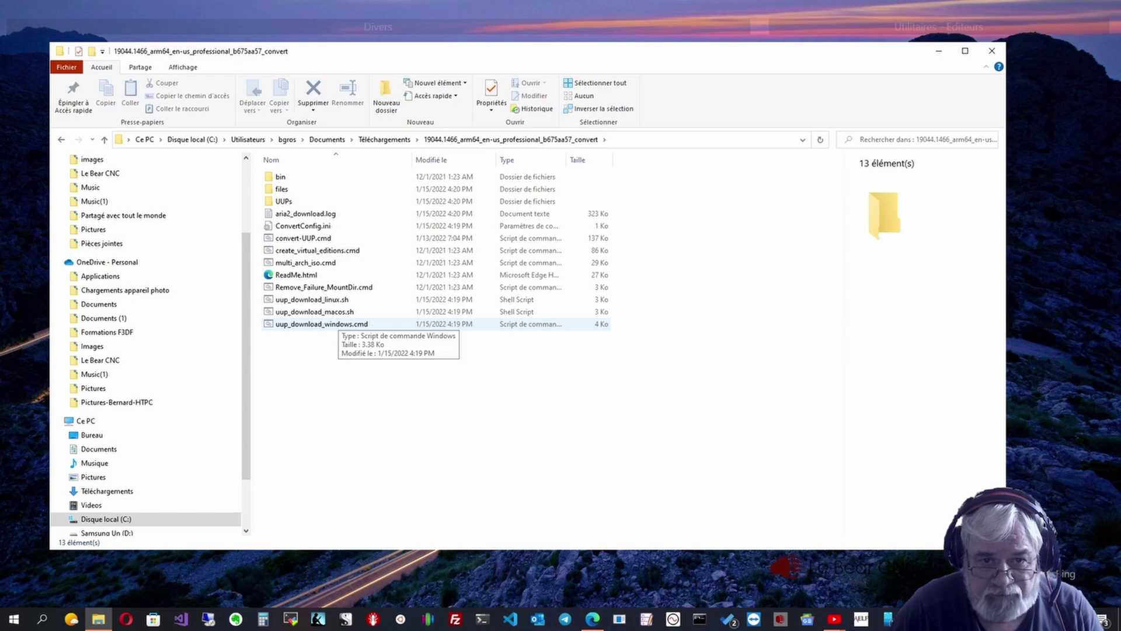
double_click(328, 324)
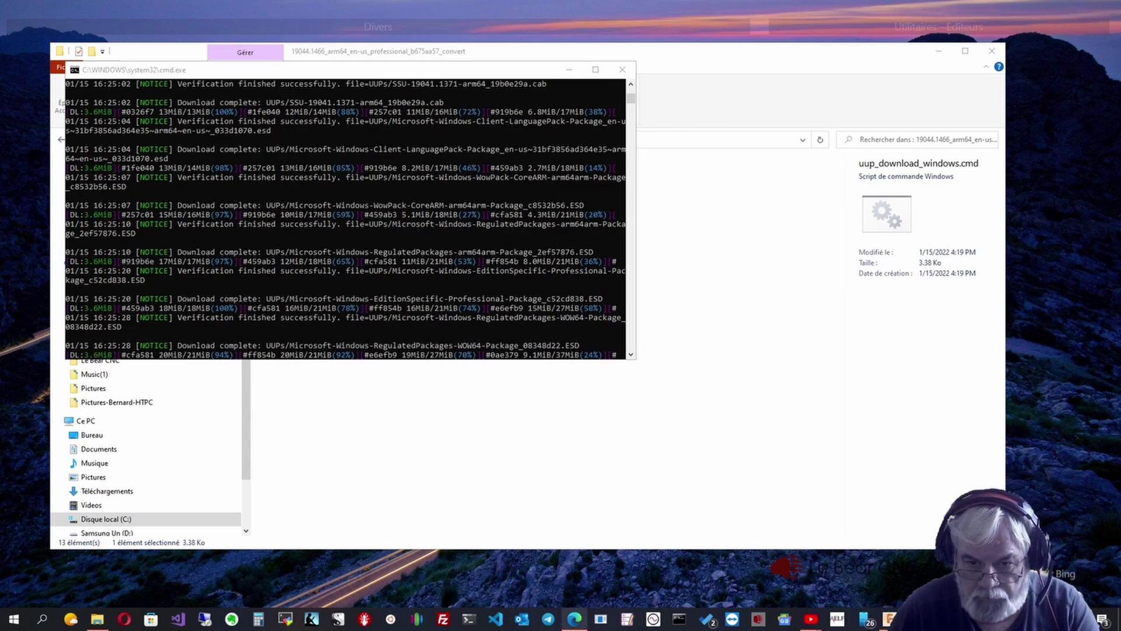
mouse_move(574, 619)
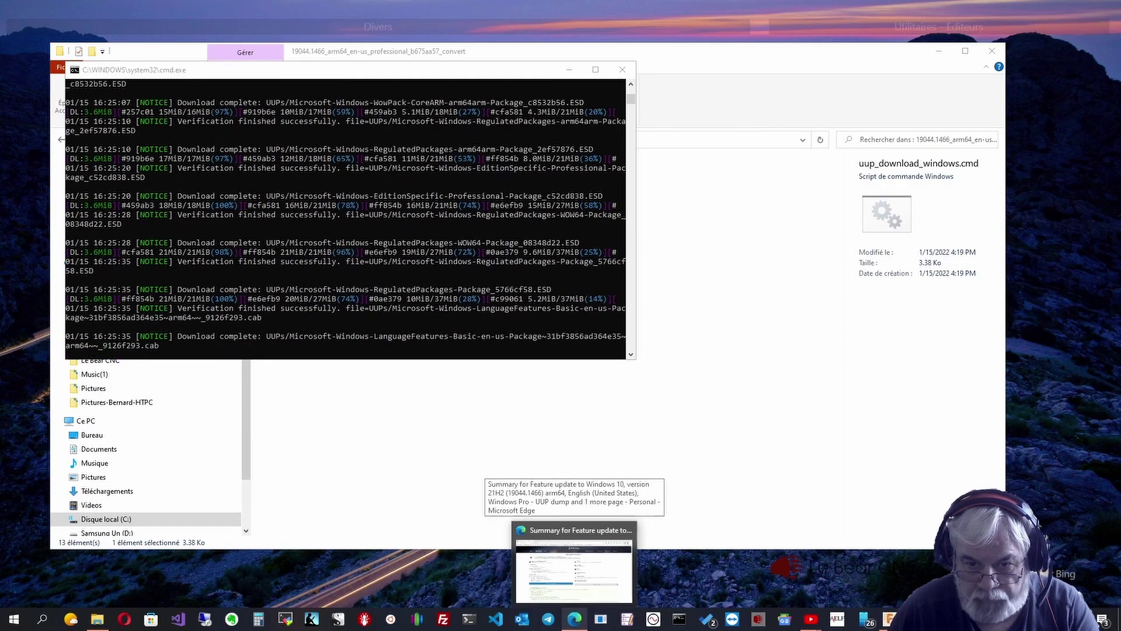
- Check the UUP dump summary page in Edge, then return to the cmd.exe download window
click(574, 619)
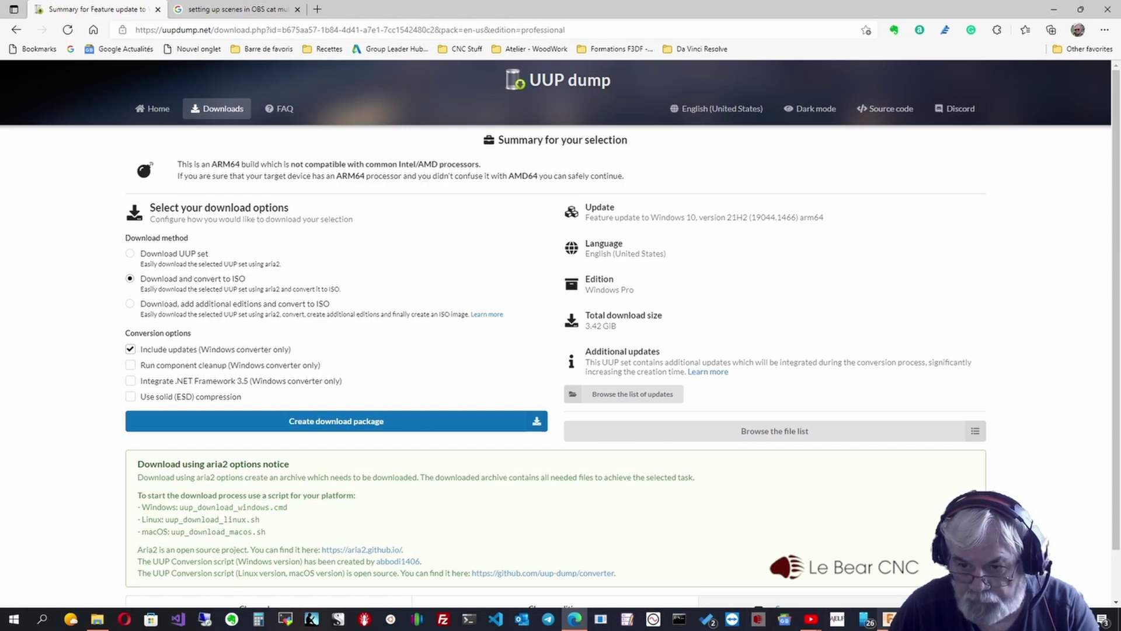
click(941, 619)
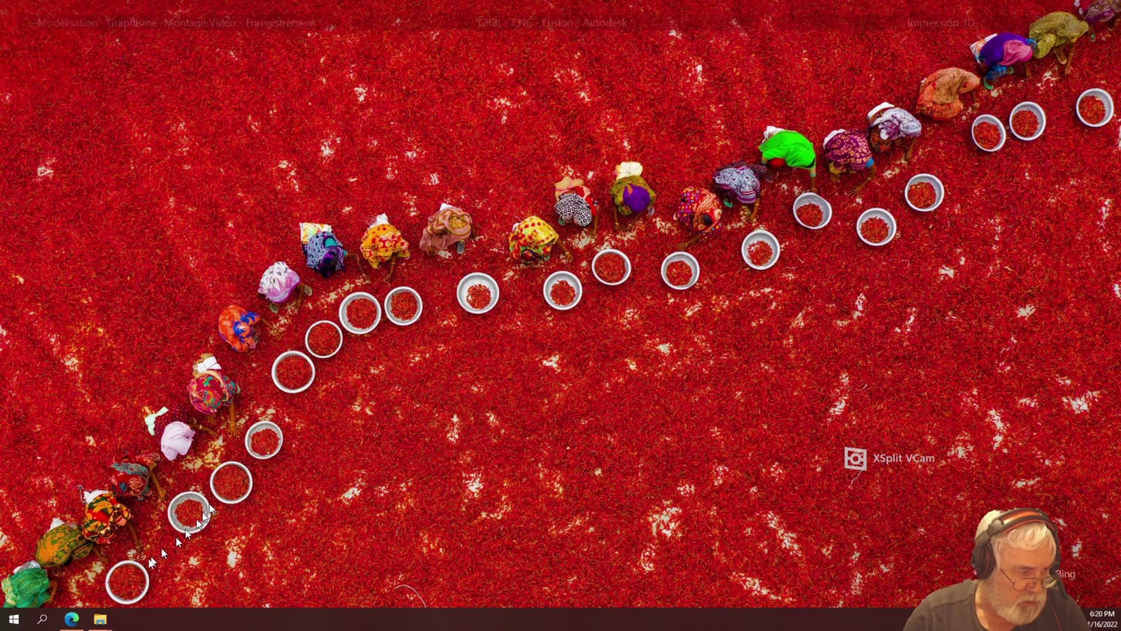
- Bring up the WoR_Release_2.2.3 folder and launch WoR.exe
mouse_move(102, 617)
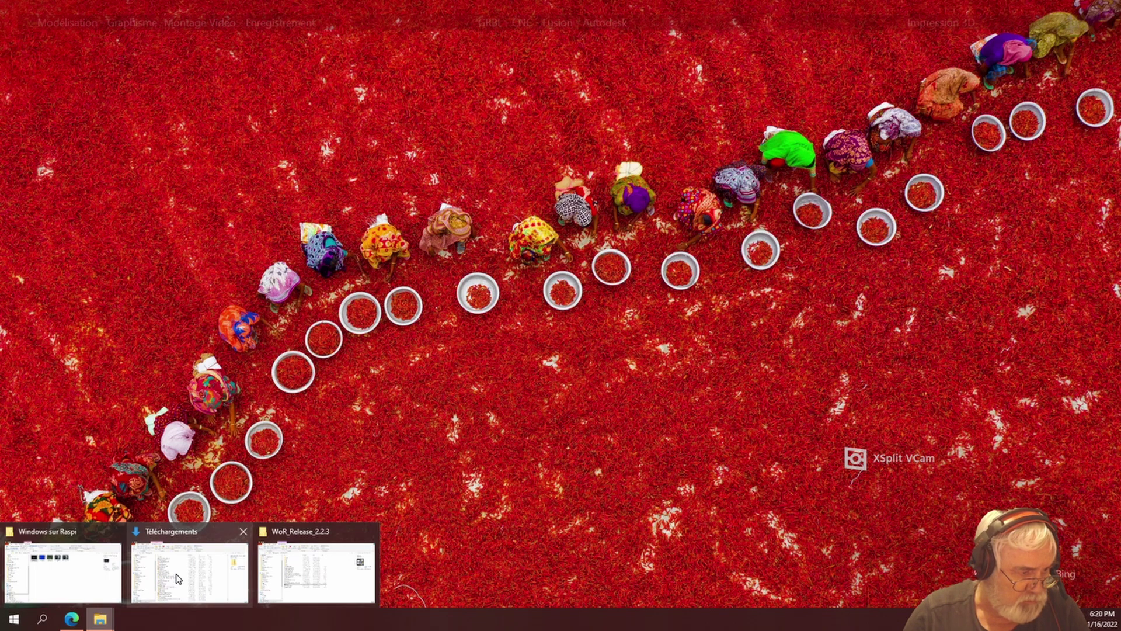
click(294, 585)
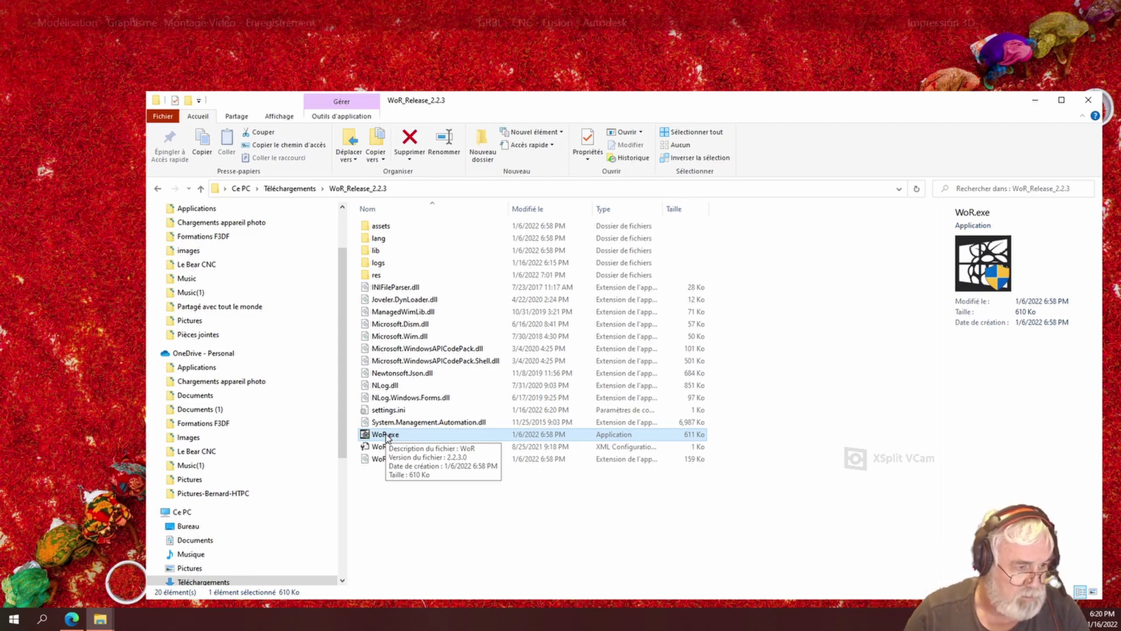
double_click(387, 437)
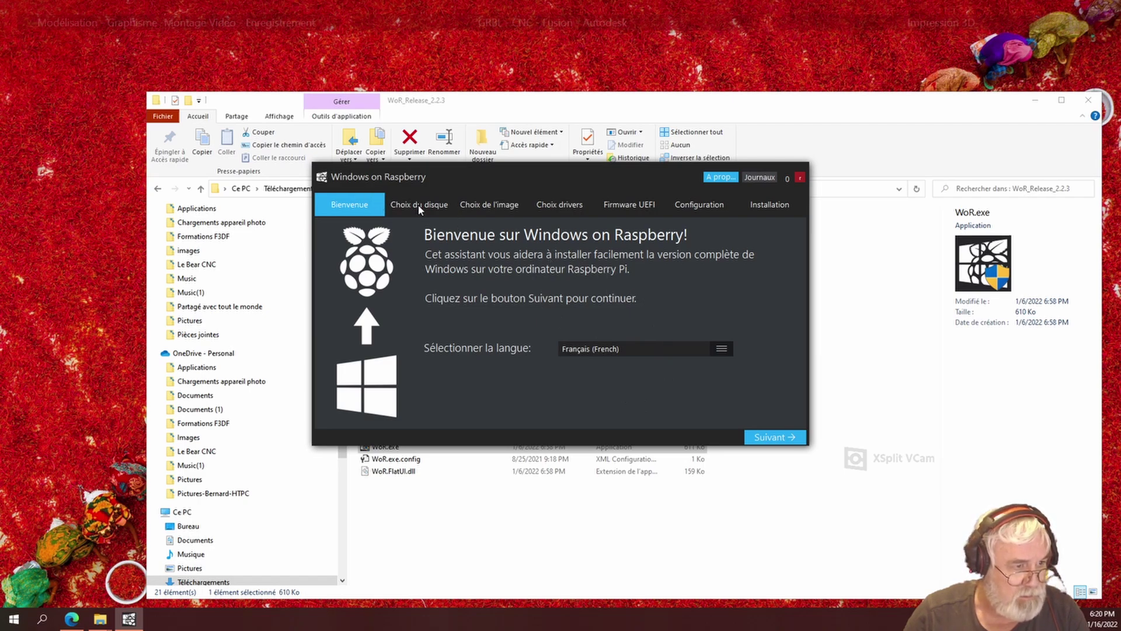
- Select Disk 4 (111 GB) and Raspberry Pi 4 / 400, dismissing the bootloader warning
click(779, 437)
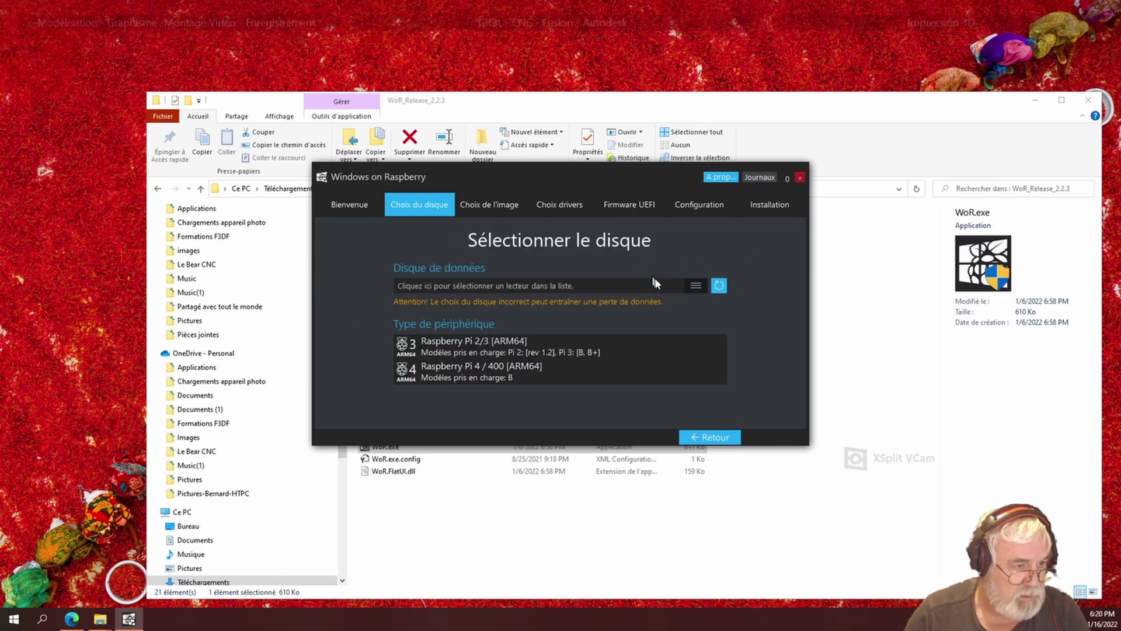
click(692, 285)
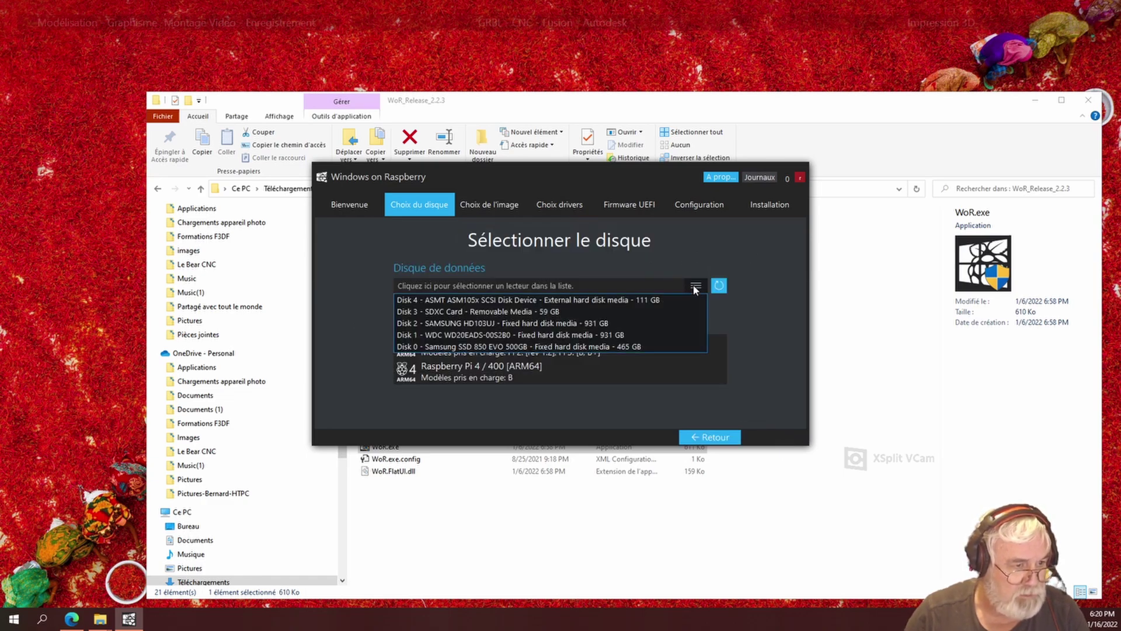
click(663, 299)
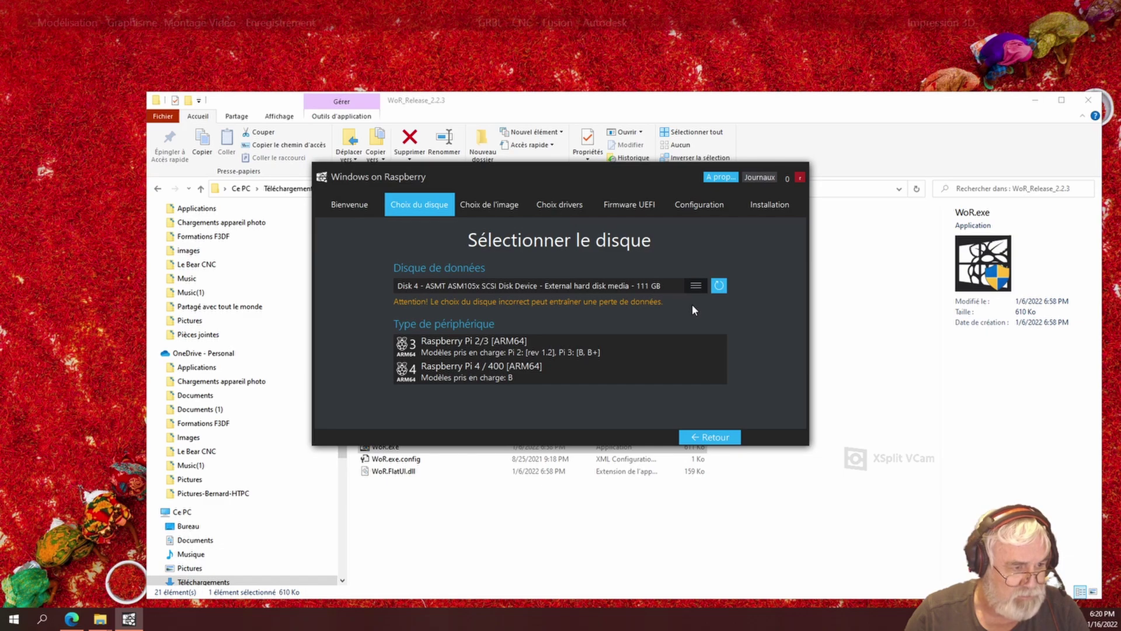
click(510, 373)
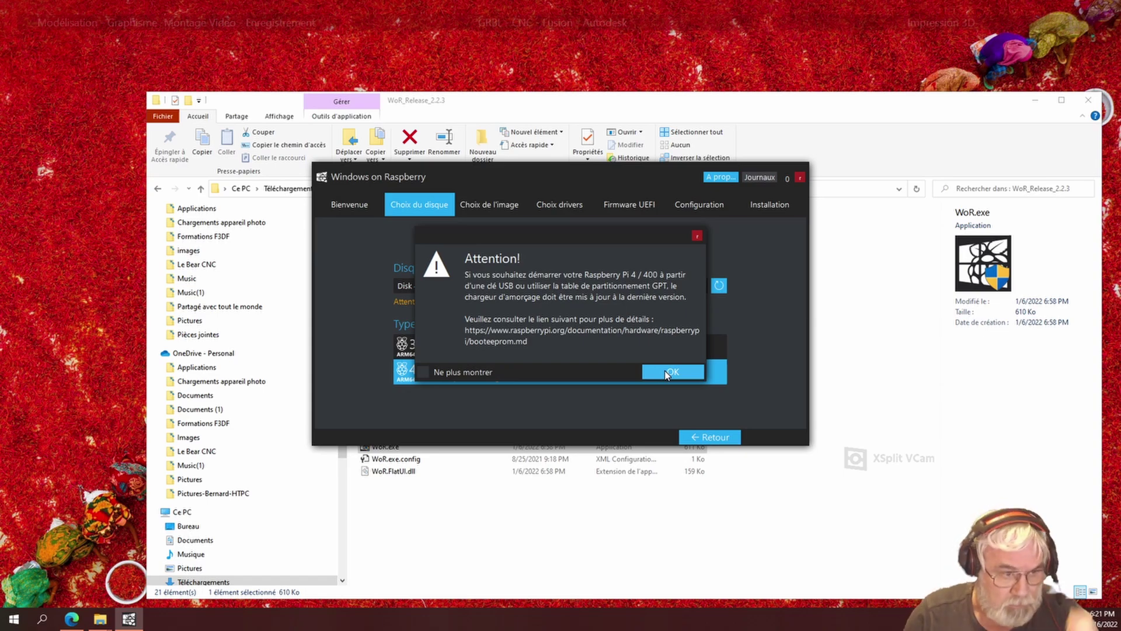
click(673, 372)
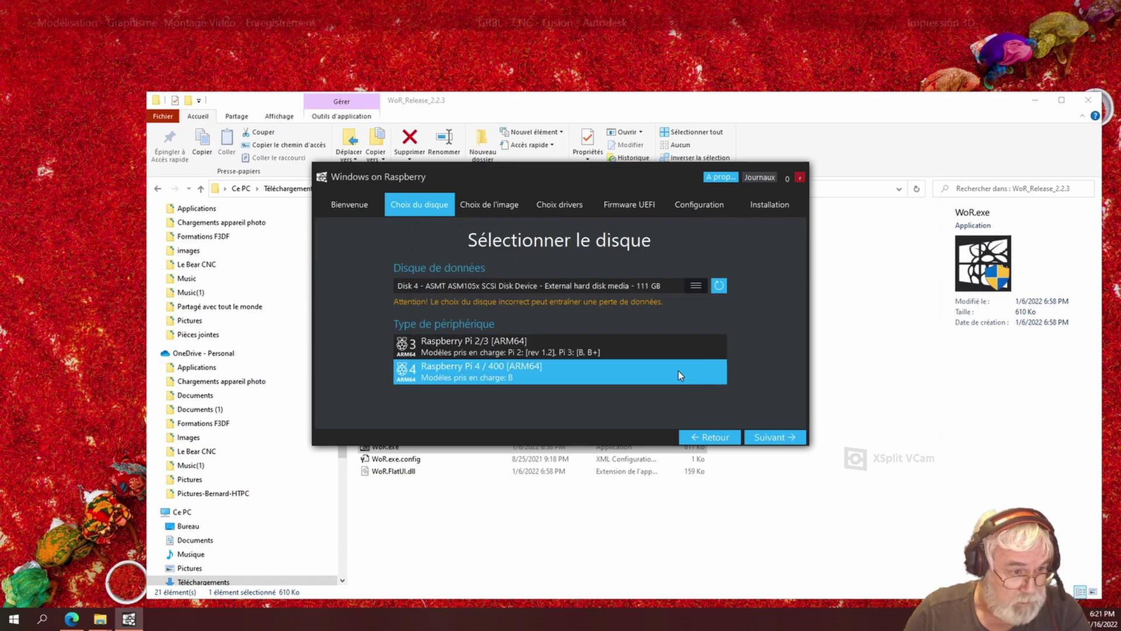
click(762, 439)
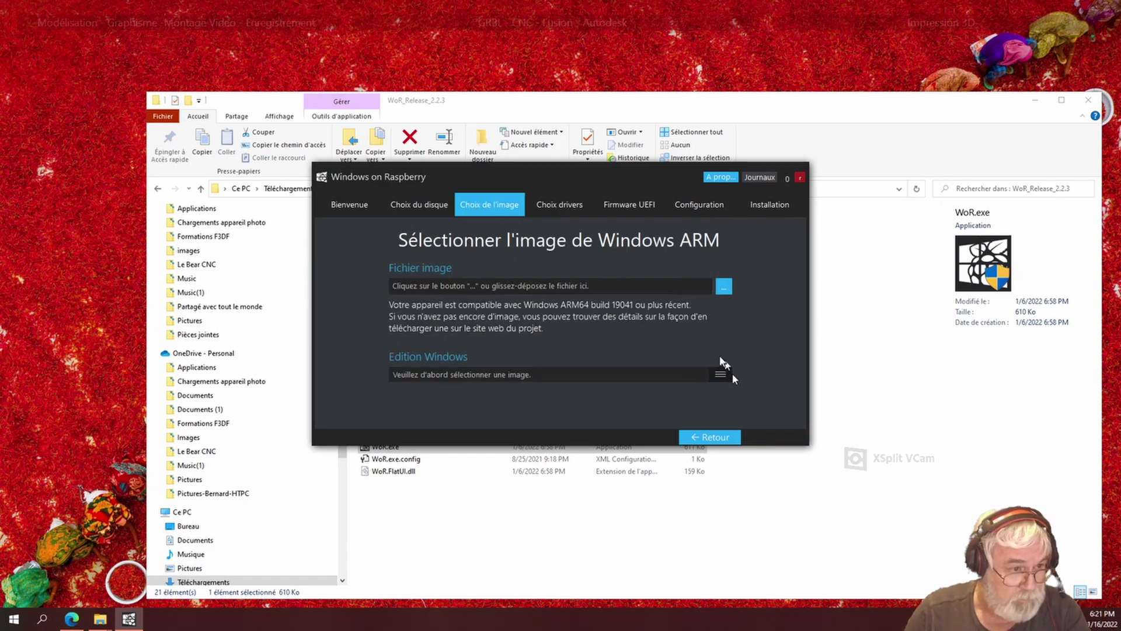
- Load the 19044.1466 arm64 ISO through the Open image dialog
click(723, 286)
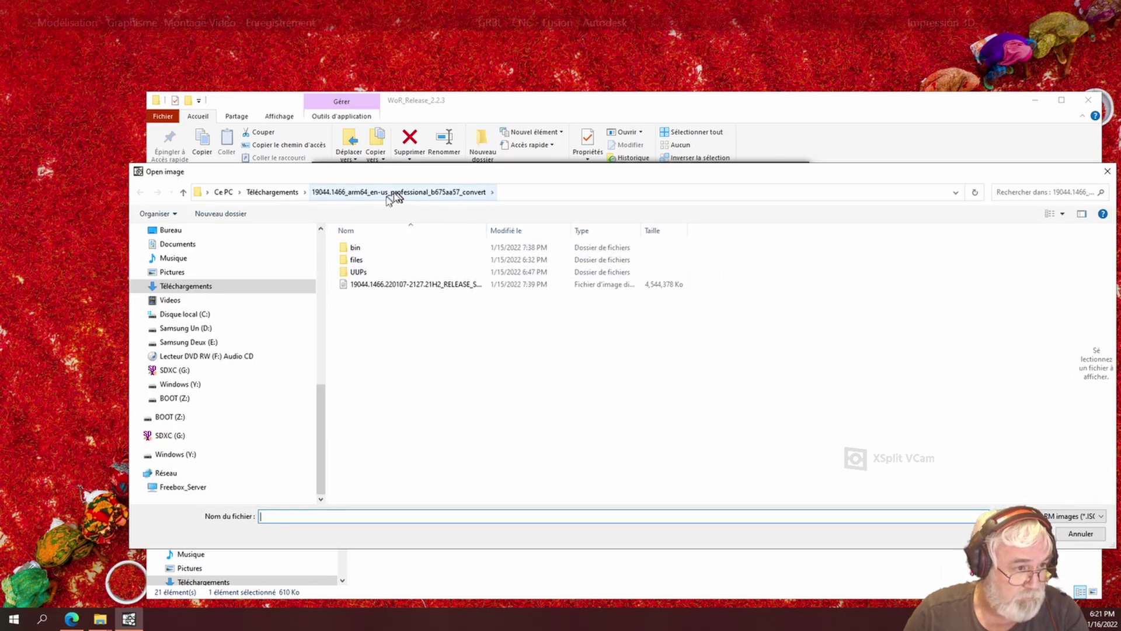
click(393, 285)
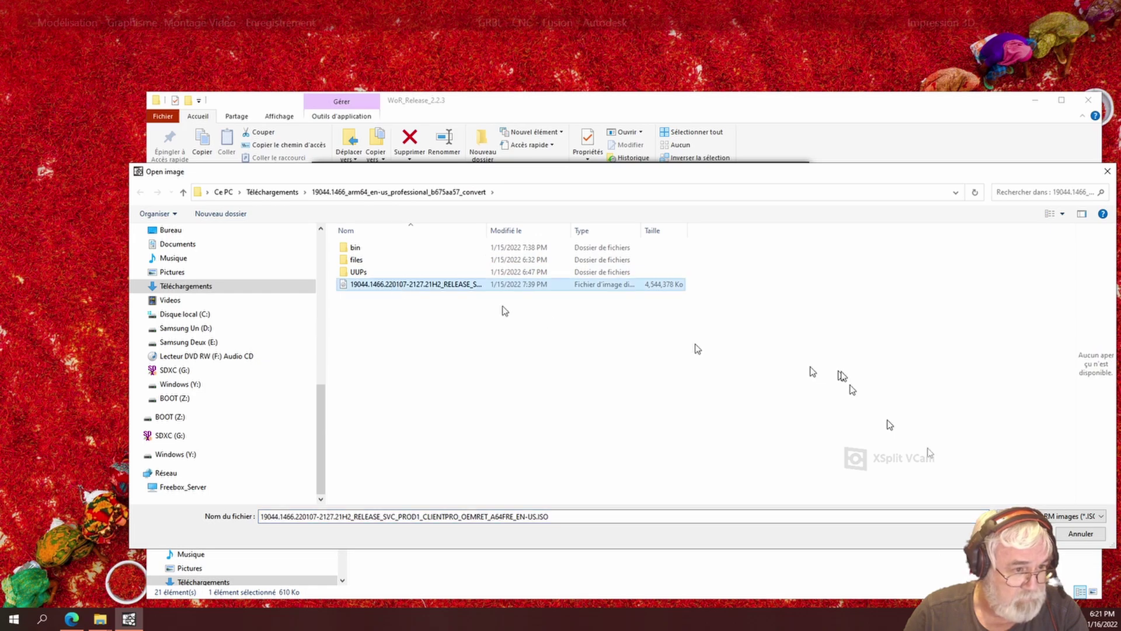
click(1026, 534)
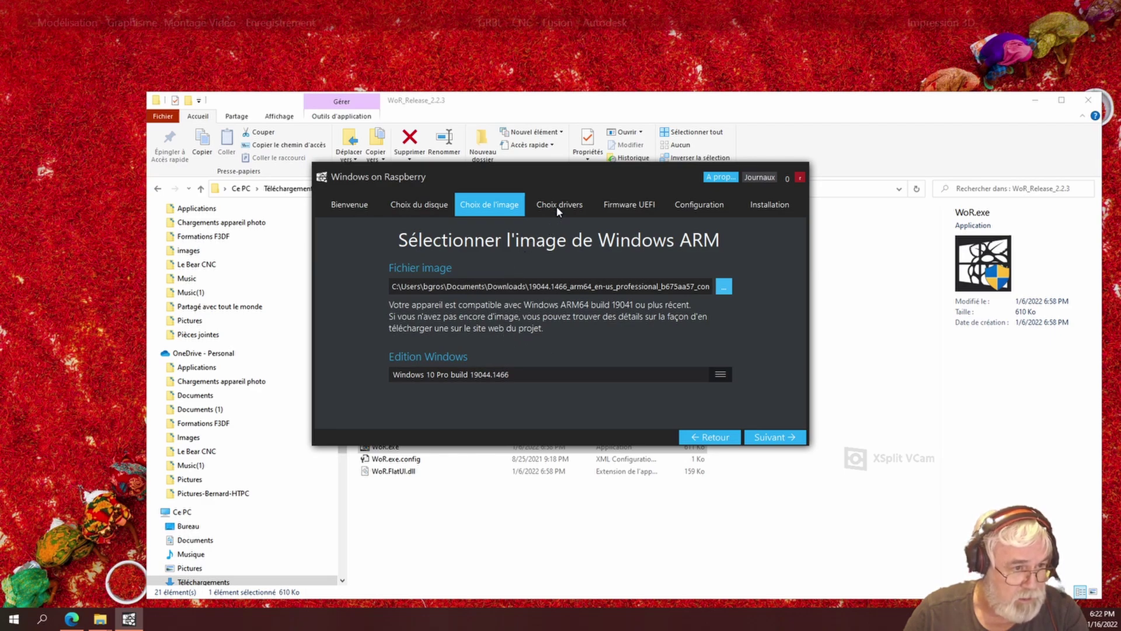
- Use the latest driver package and latest UEFI firmware from the server
click(769, 439)
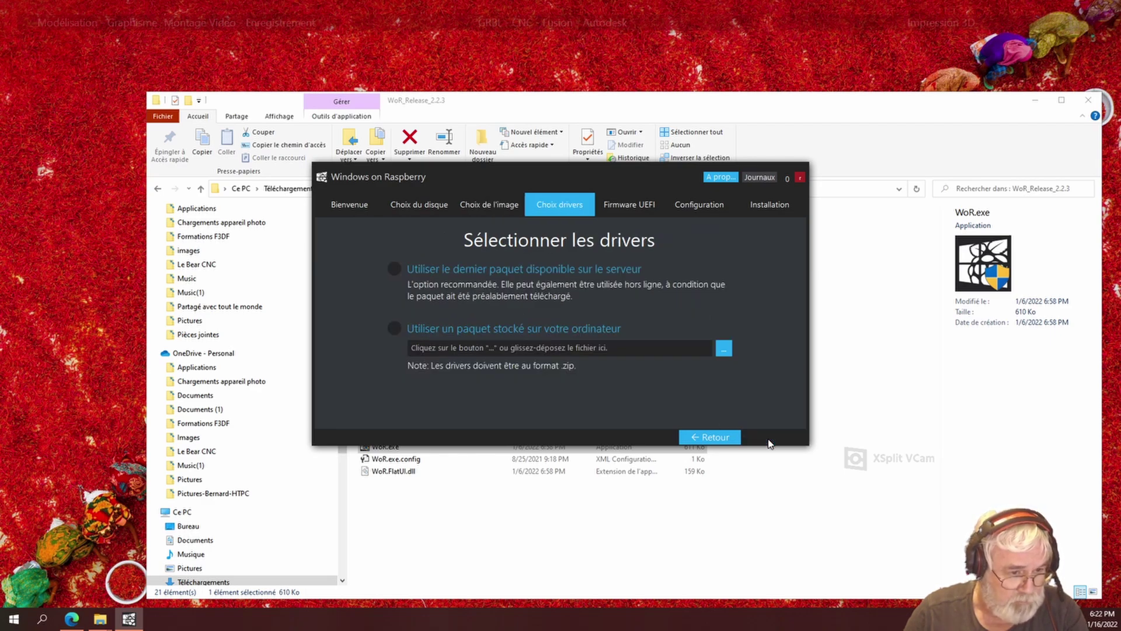
click(395, 269)
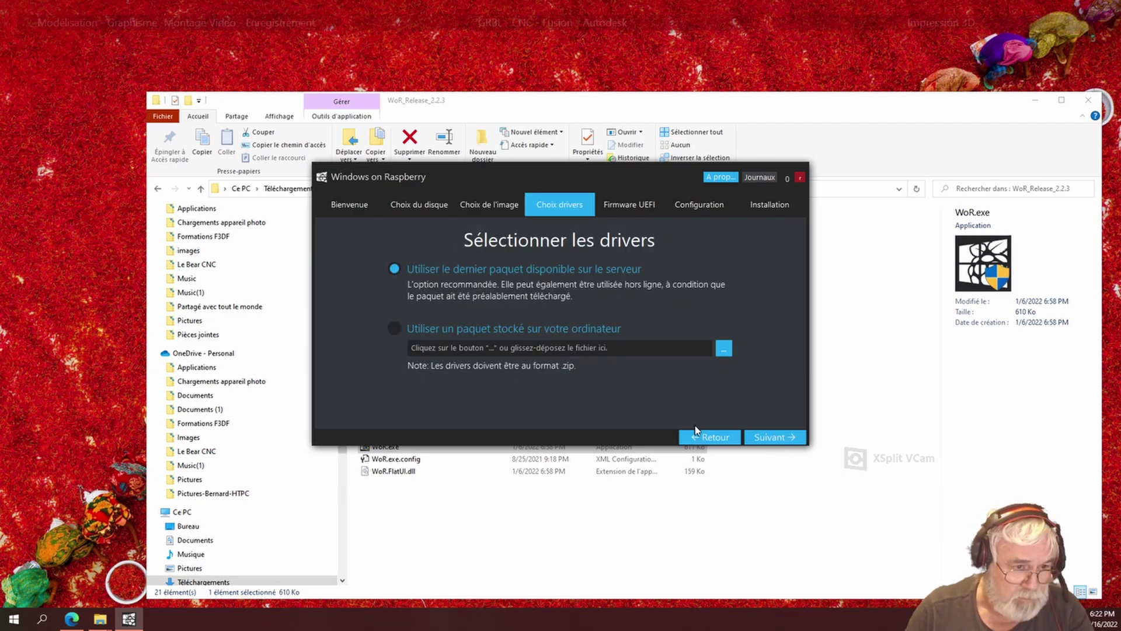
click(768, 439)
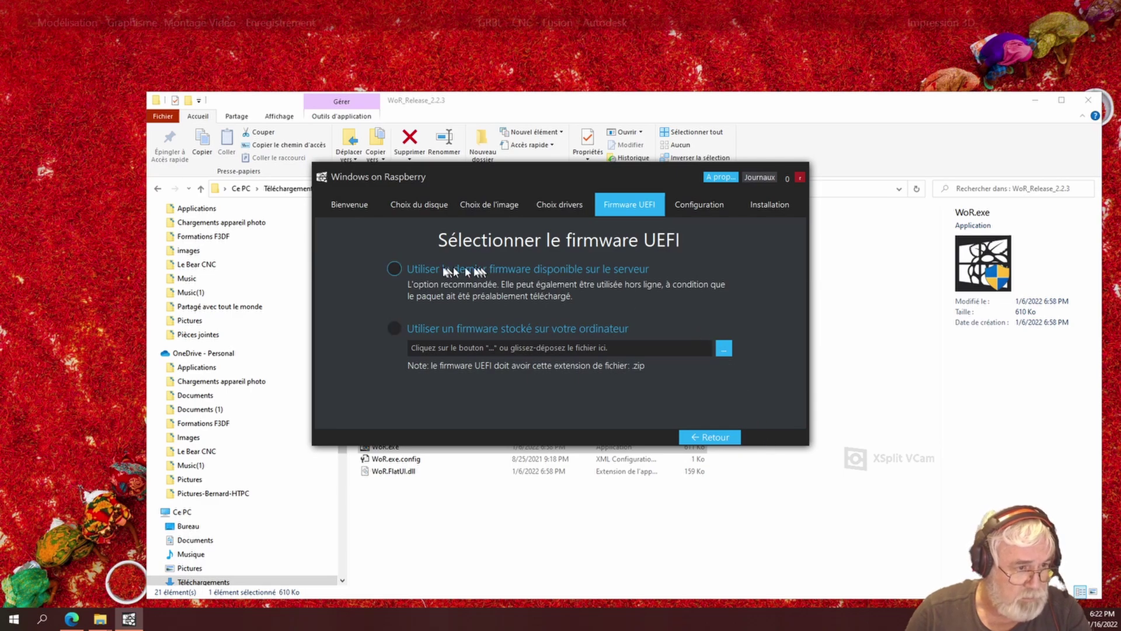
click(401, 269)
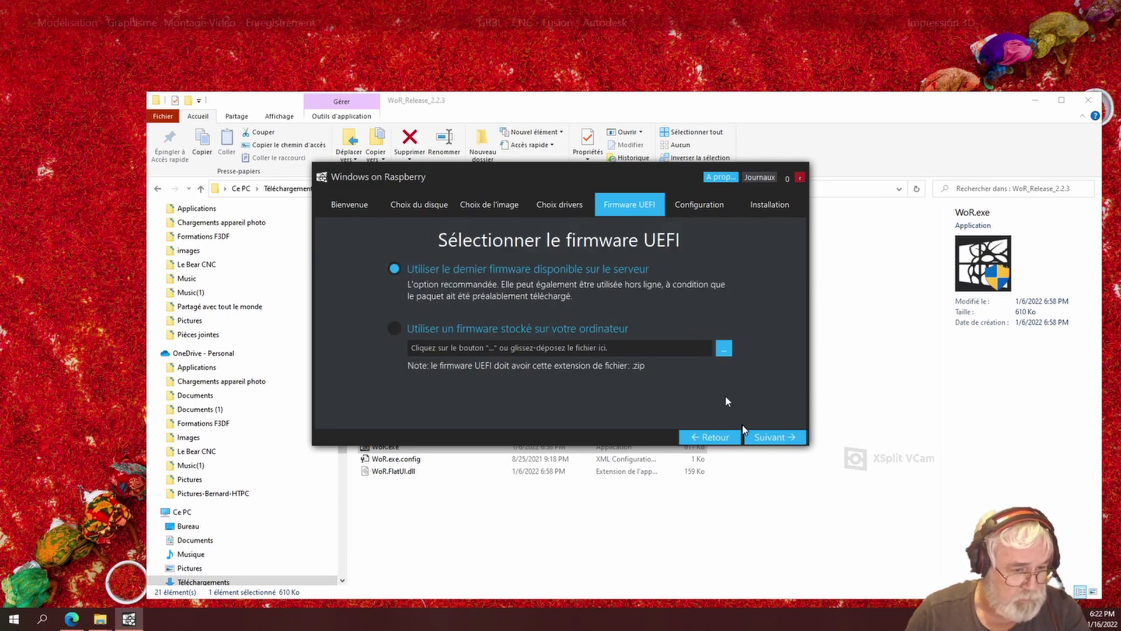
- Keep the default configuration and start installing Windows onto the disk
click(769, 438)
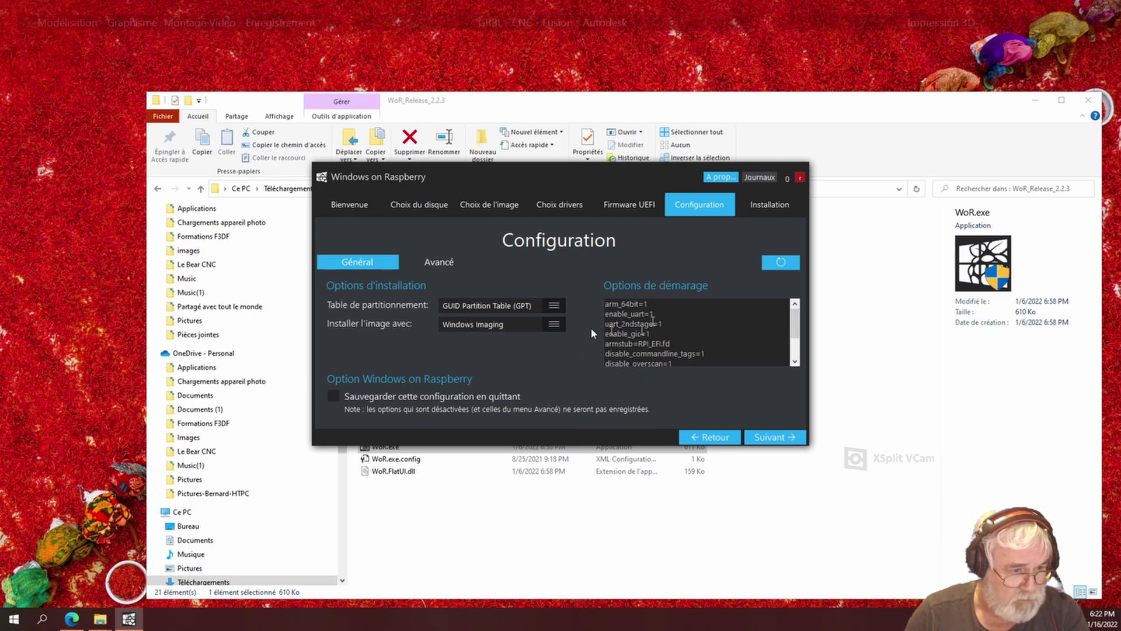
click(765, 438)
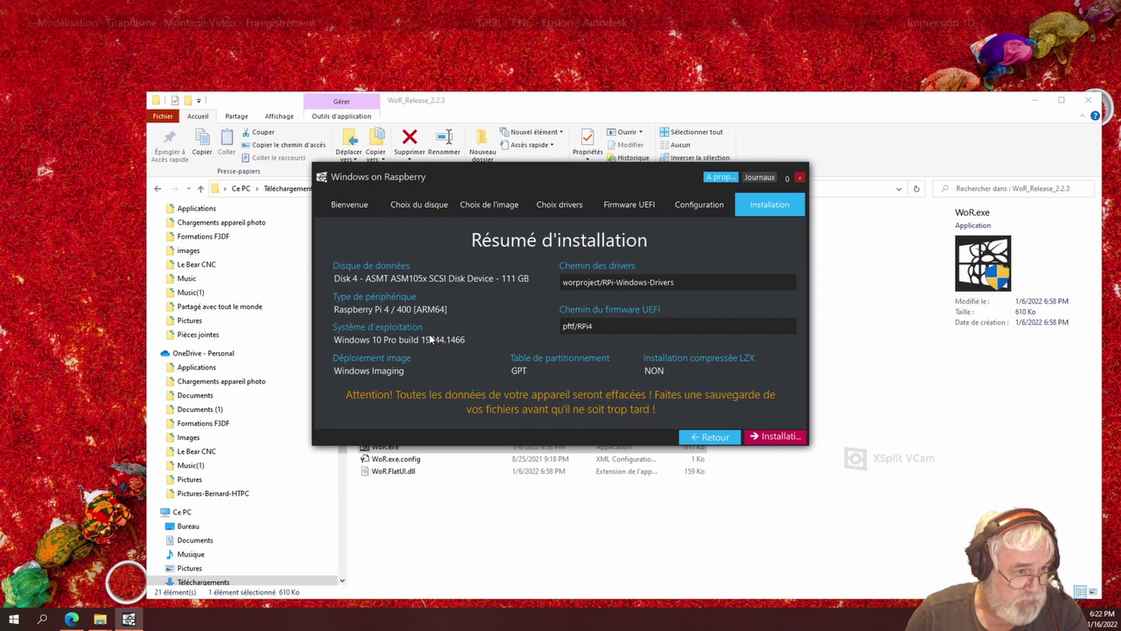
click(775, 438)
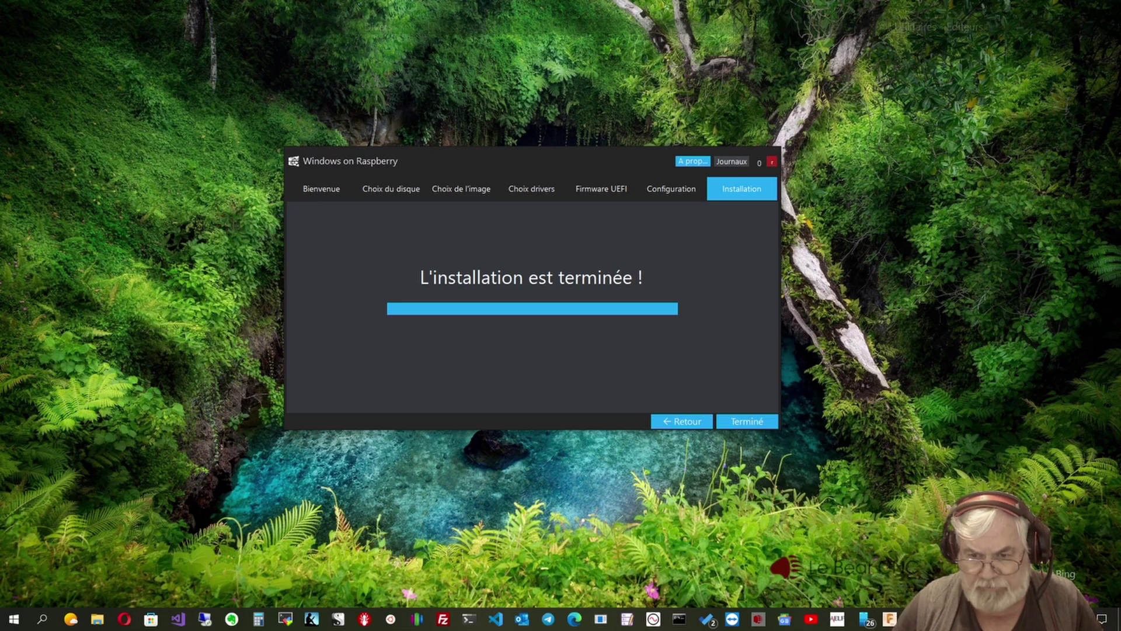
- Close the Windows on Raspberry window now that installation is finished
click(747, 421)
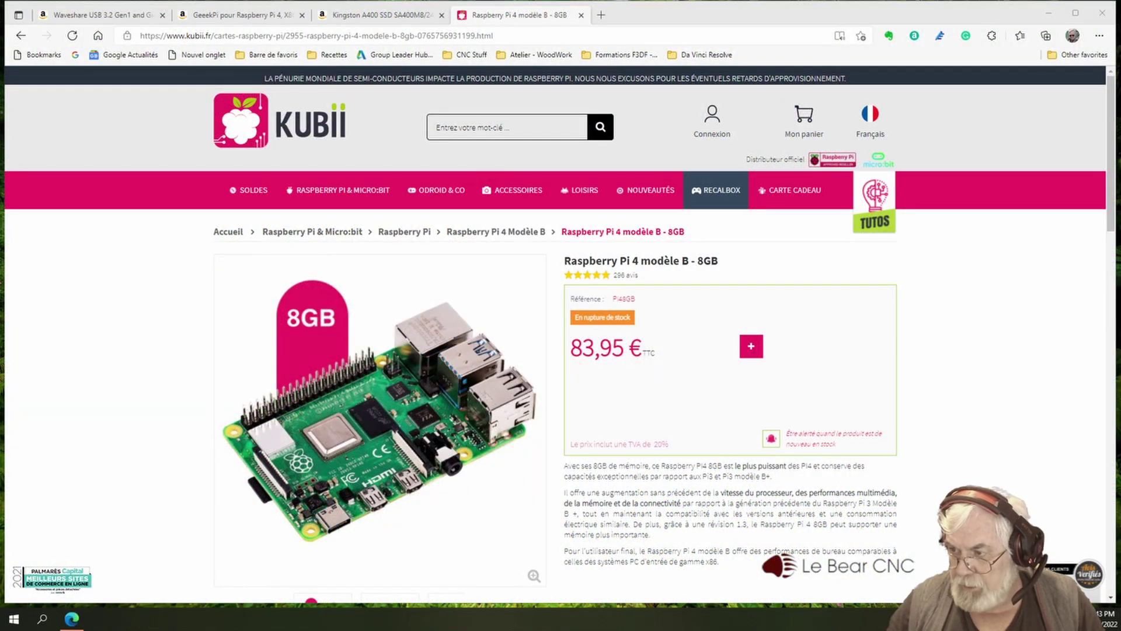
- Switch Edge to the 'Waveshare USB 3.2 Gen1...' tab showing the hub hat at 34,99 €
click(637, 12)
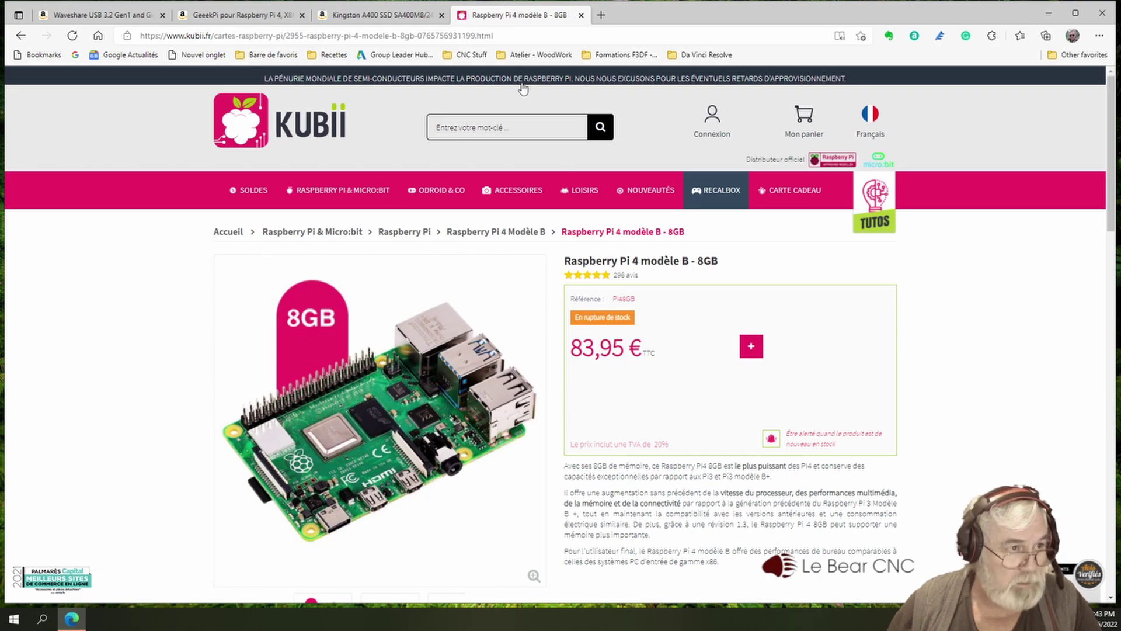
click(108, 17)
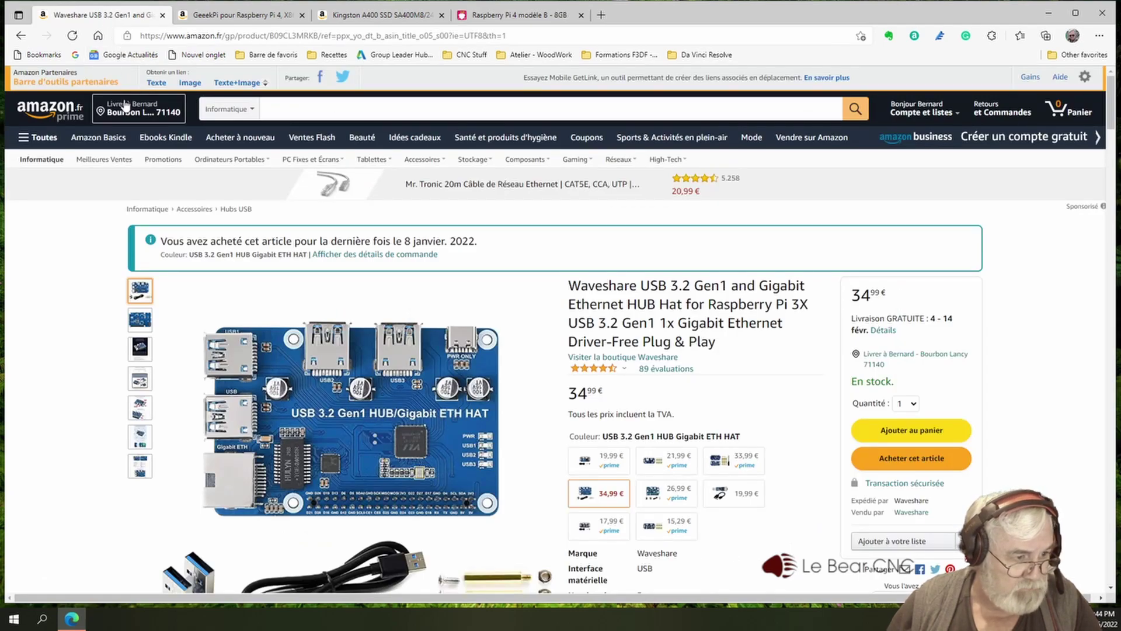
- Browse the GeekPi X862 SSD board product page and its images
click(237, 22)
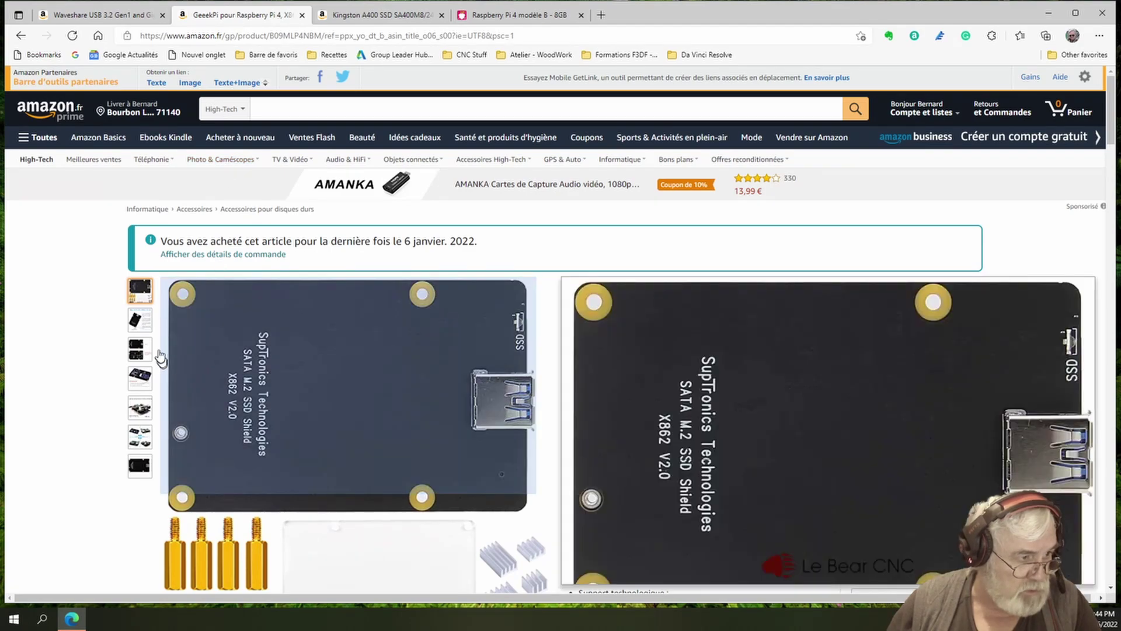
mouse_move(144, 350)
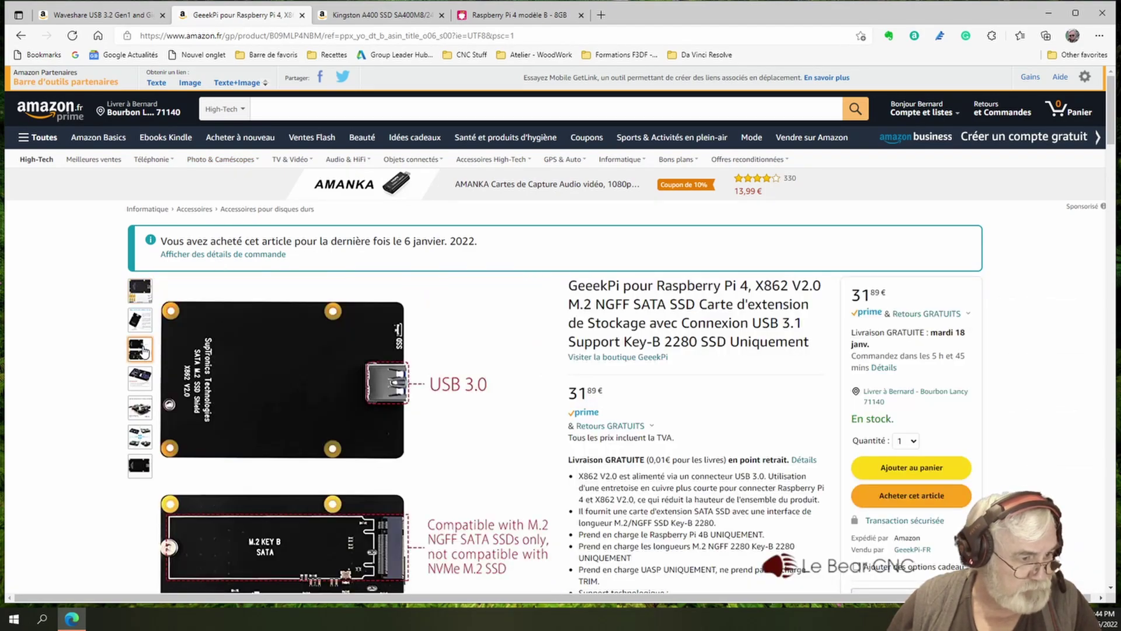
mouse_move(144, 329)
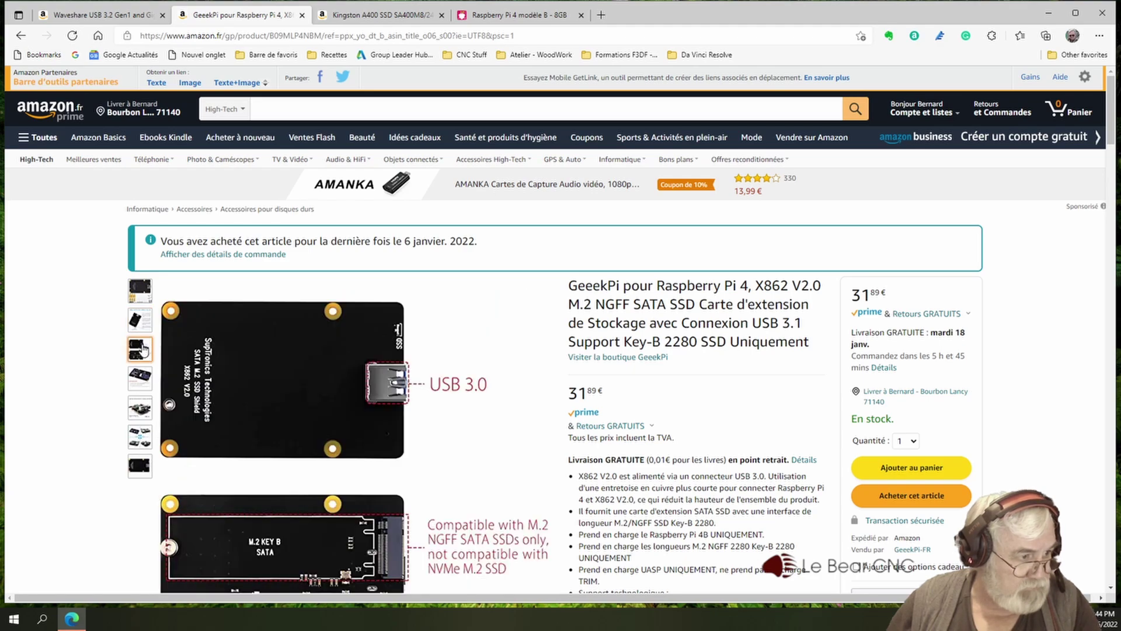
mouse_move(577, 333)
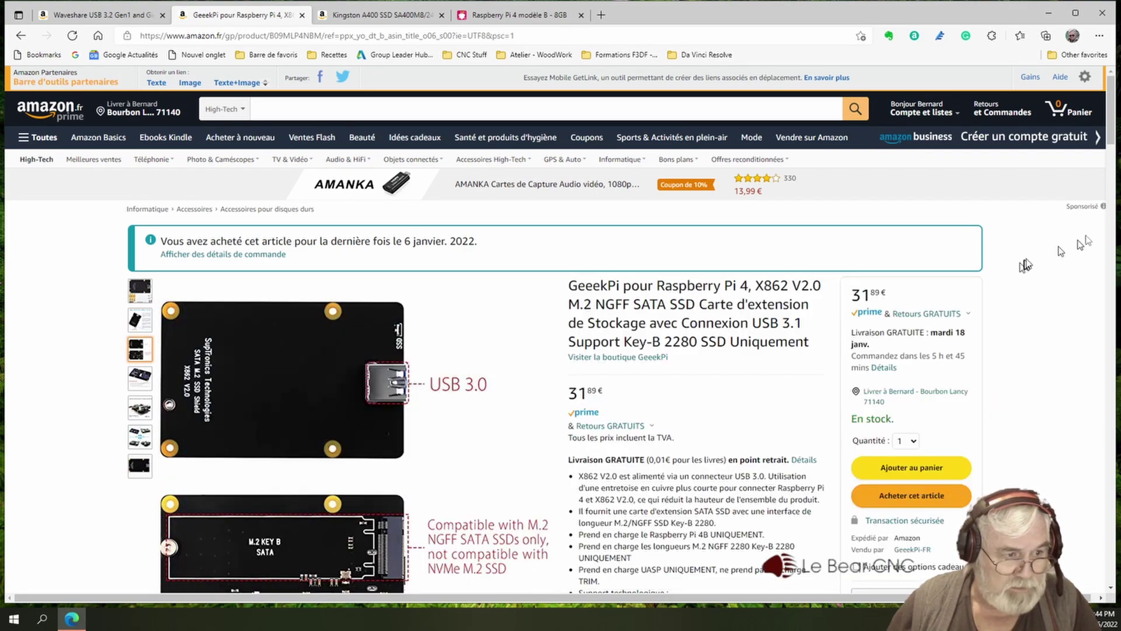
mouse_move(1111, 149)
mouse_down()
mouse_move(1102, 212)
mouse_move(1099, 167)
mouse_up()
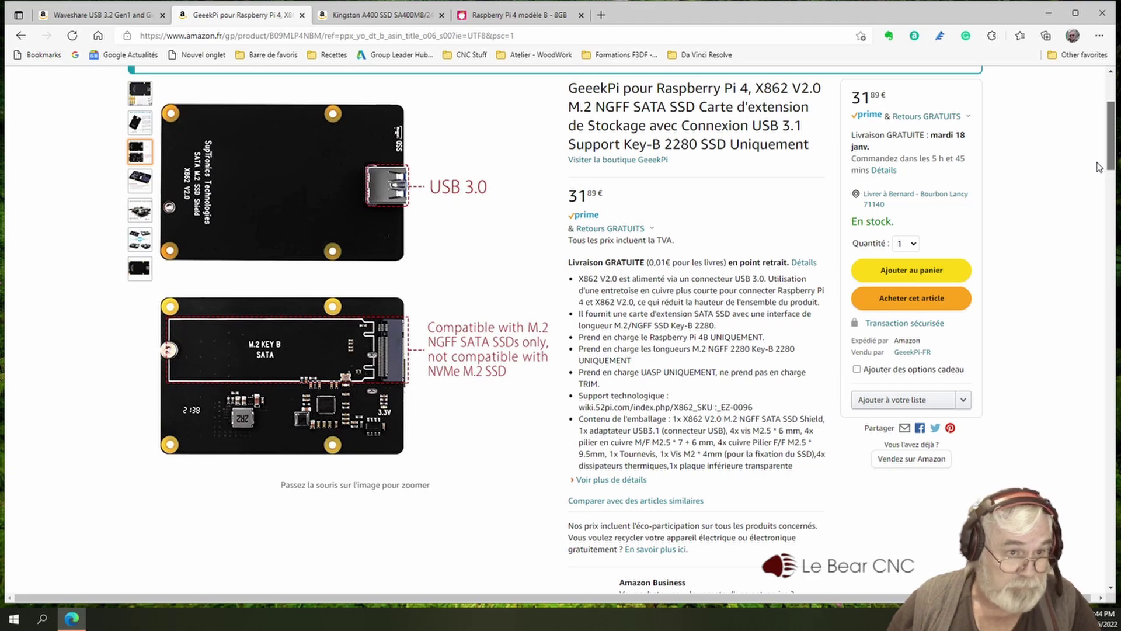
drag(1100, 167, 1099, 164)
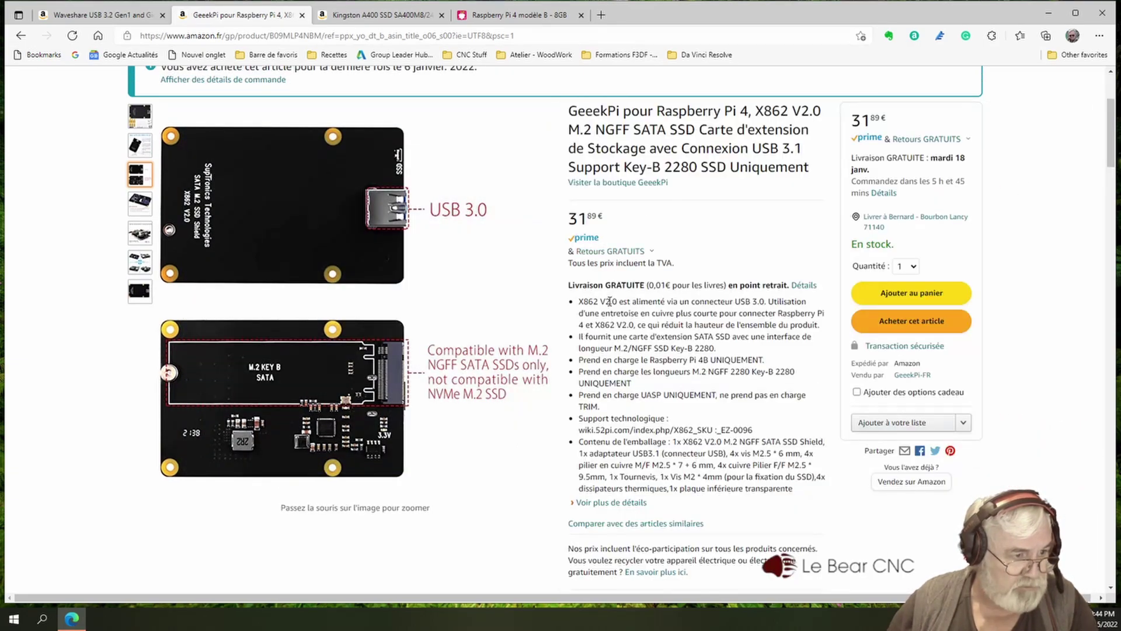
mouse_move(530, 413)
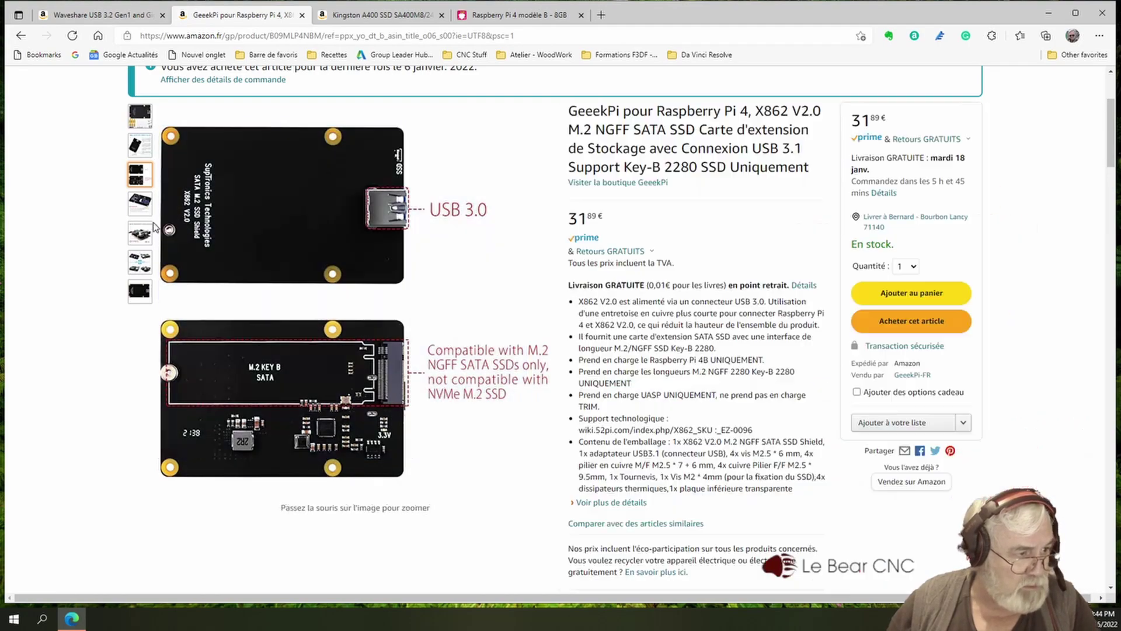
mouse_move(146, 233)
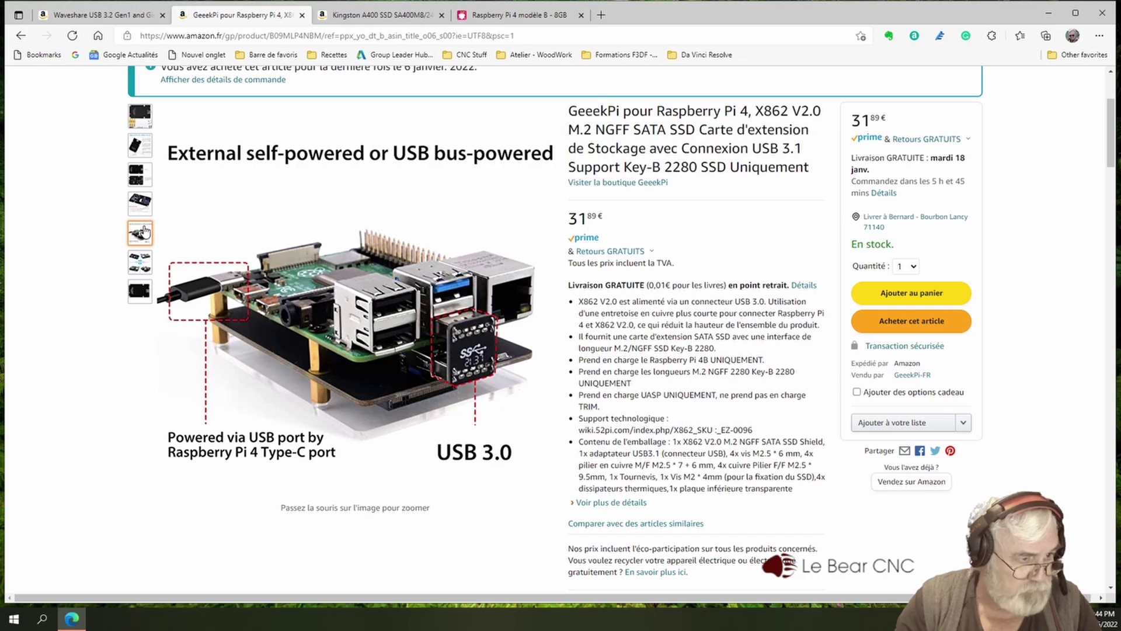
mouse_move(147, 204)
mouse_move(157, 176)
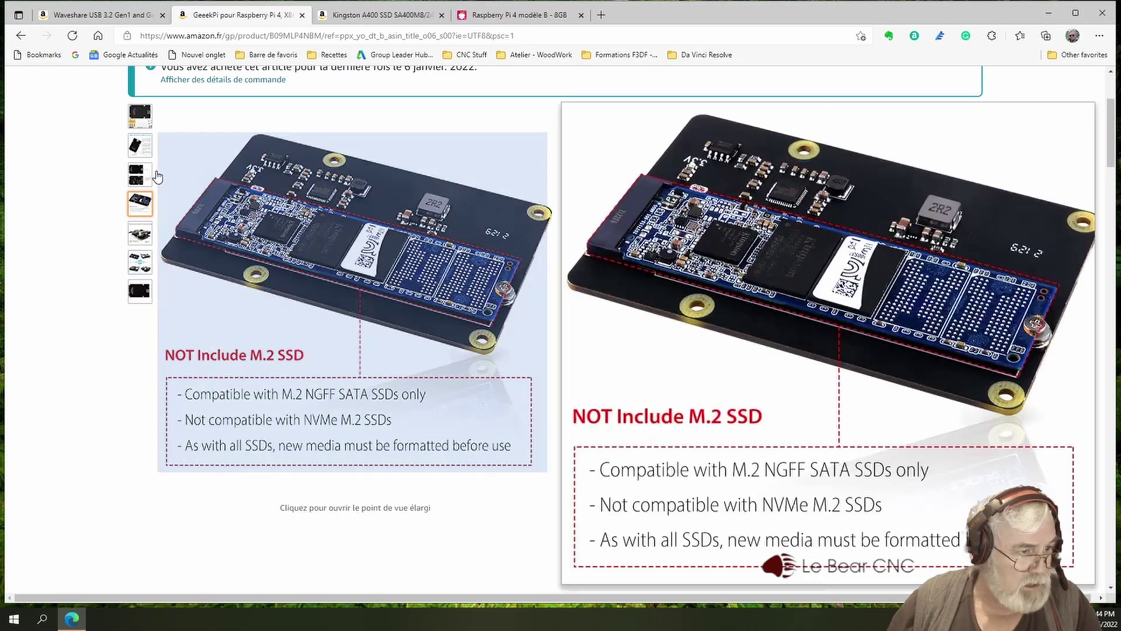
mouse_move(143, 263)
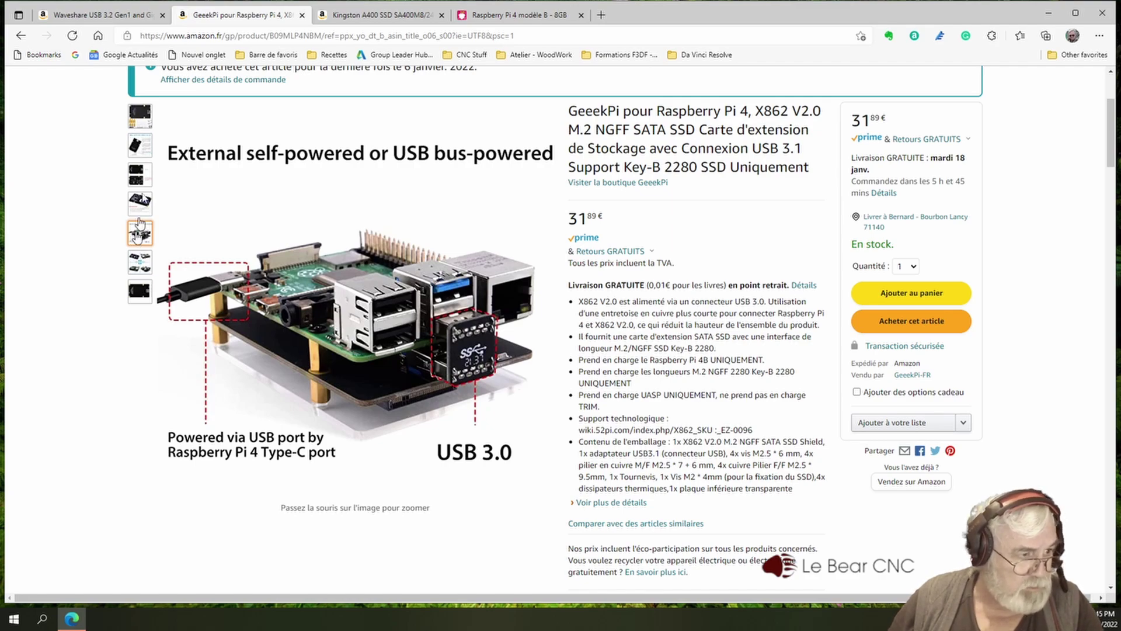
- View the Kingston A400 SSD 240GB M.2 page, then return to the Waveshare hub page
click(369, 17)
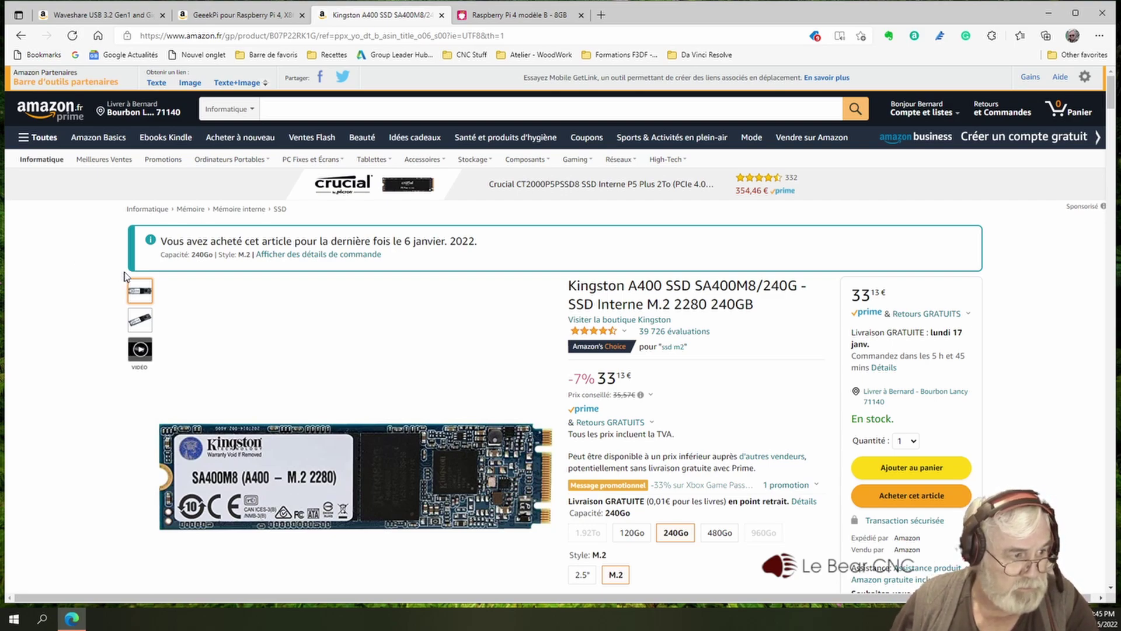
mouse_move(174, 301)
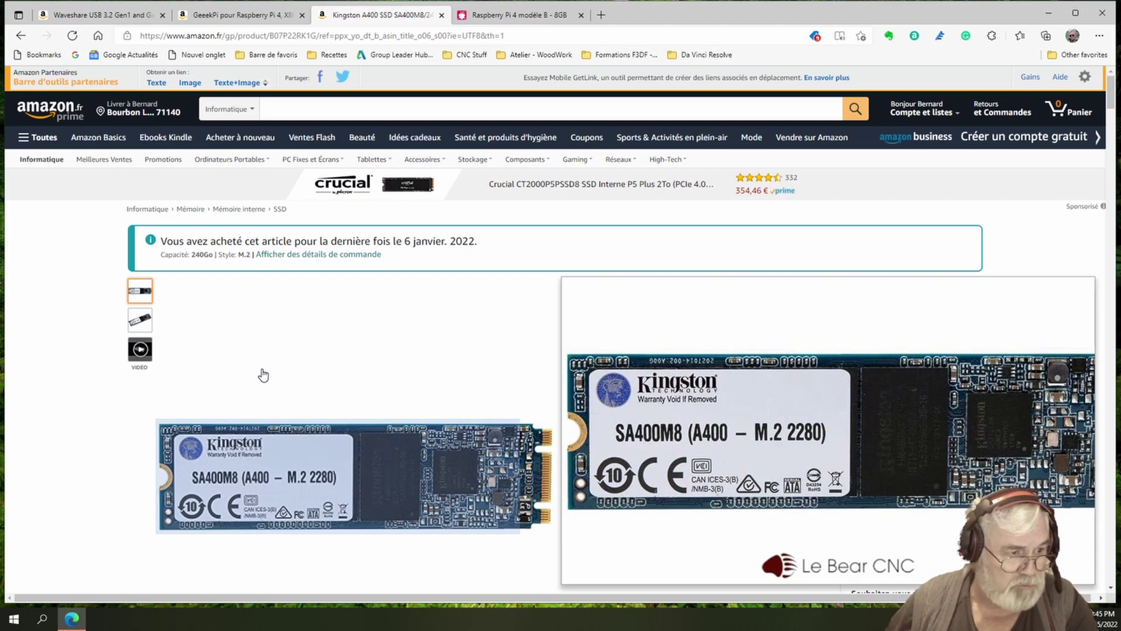
click(121, 18)
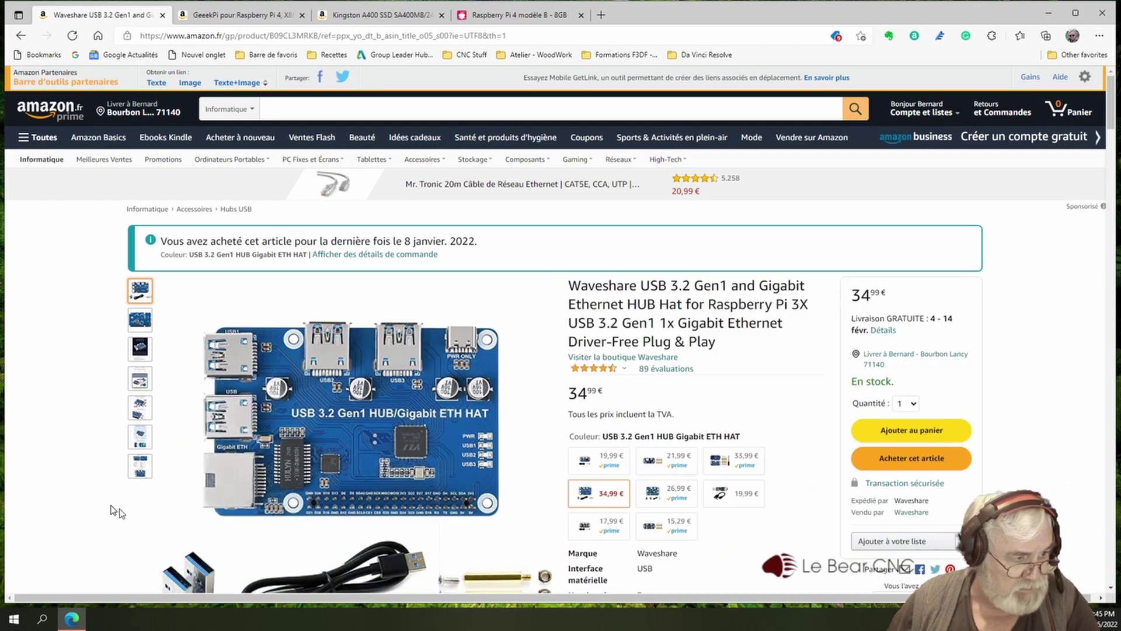
- Look through the product photos of the Waveshare USB 3.2 Gen1 hub hat (34,99 €)
mouse_move(146, 349)
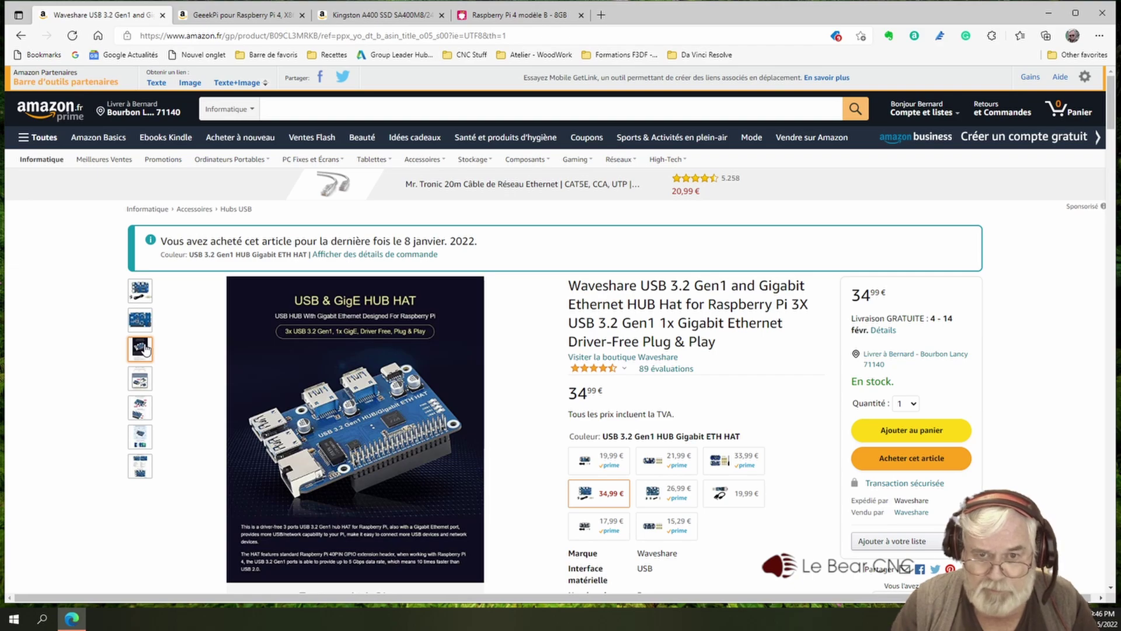
- Boot the Pi from the WoR drive and wait for Windows 10 setup's region page
mouse_move(176, 327)
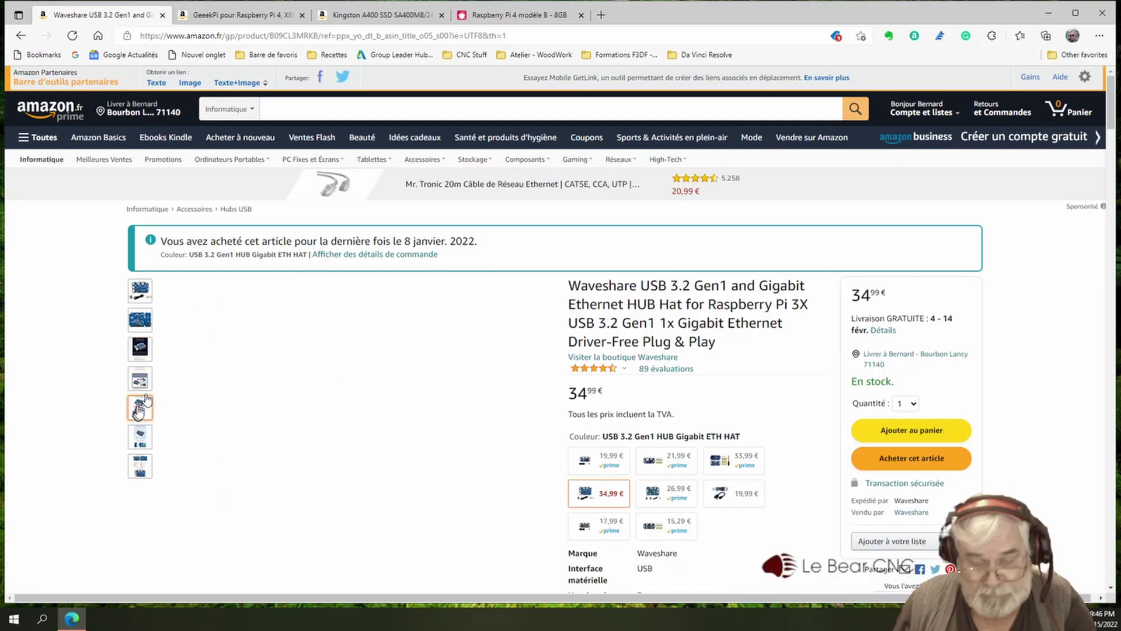
mouse_move(140, 379)
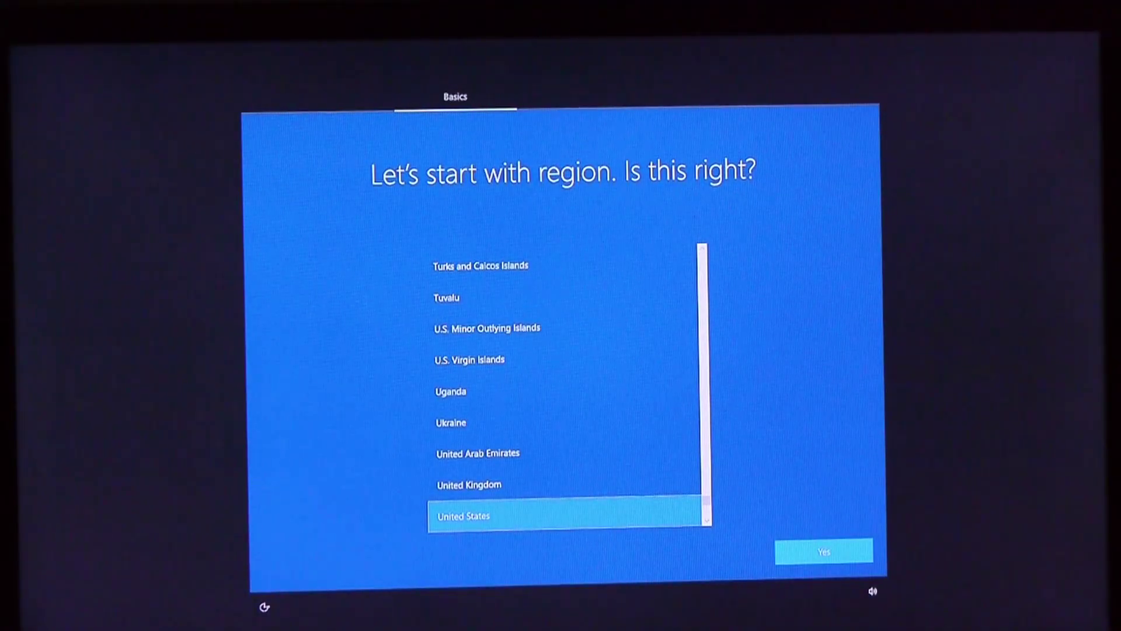
- Choose France as the region and the French keyboard layout, then accept the Windows 10 licence
key(Up)
key(Up)
key(Up)
key(Up)
key(Up)
key(Up)
key(Up)
key(Up)
key(Up)
key(Up)
key(Up)
key(Up)
key(Up)
key(Up)
key(Up)
key(Up)
key(Up)
key(Up)
key(Up)
key(Up)
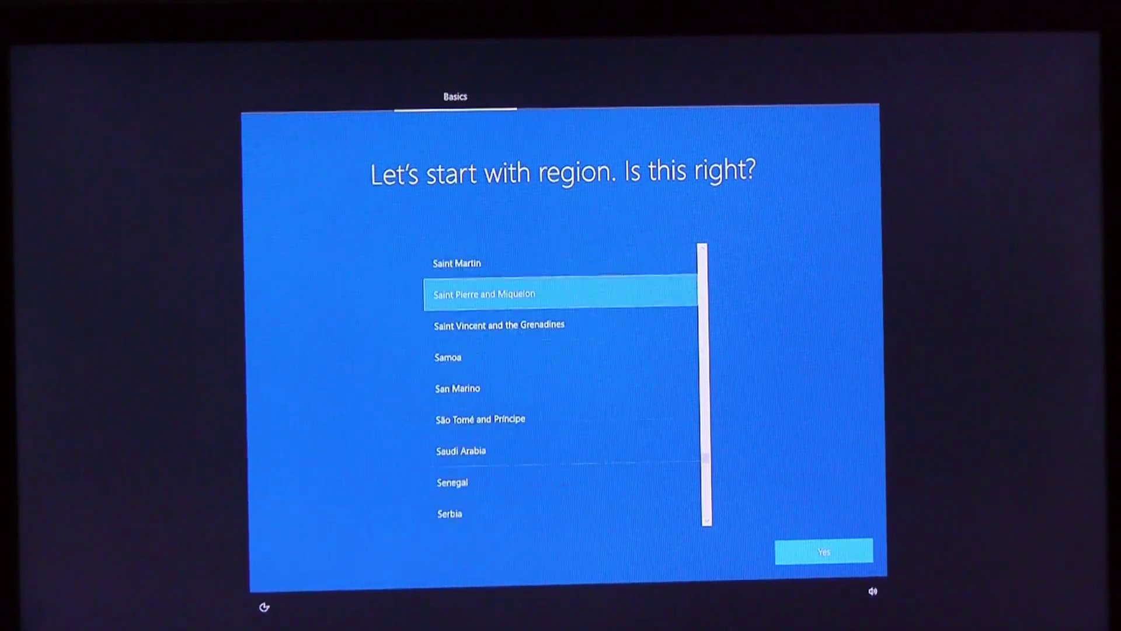
key(Up)
key(Up)
key(Up)
key(Up)
key(Up)
key(Up)
key(Up)
key(Up)
key(Up)
key(Up)
key(Up)
key(Up)
key(Up)
key(Up)
key(Up)
key(Up)
key(Up)
key(Up)
key(Up)
key(Up)
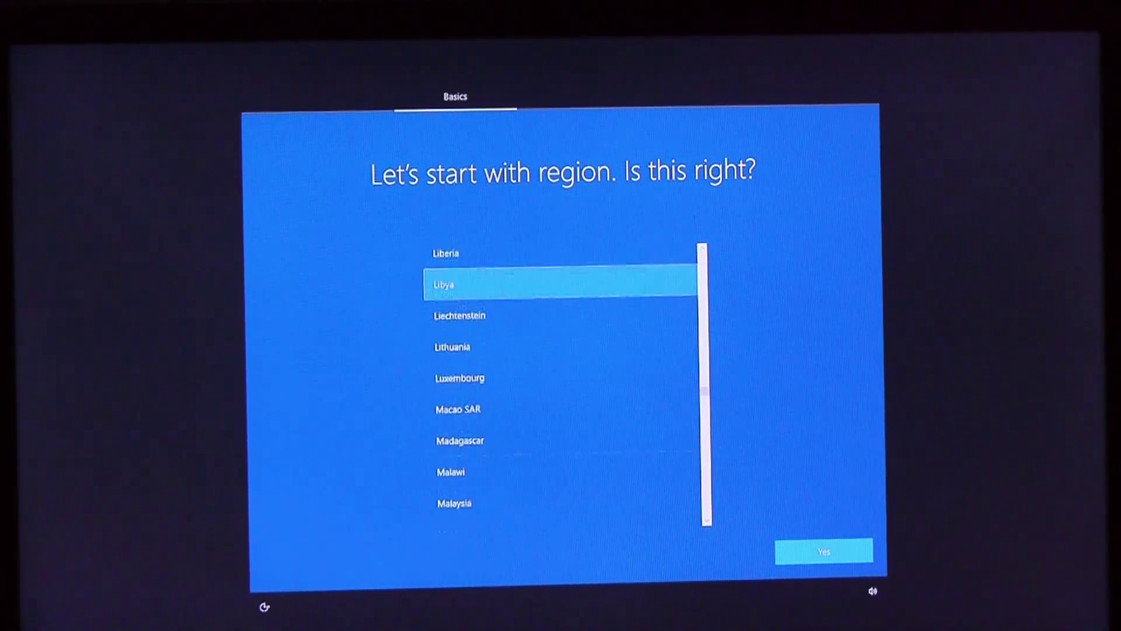
key(Down)
key(Down)
key(Down)
key(Down)
key(Down)
key(Return)
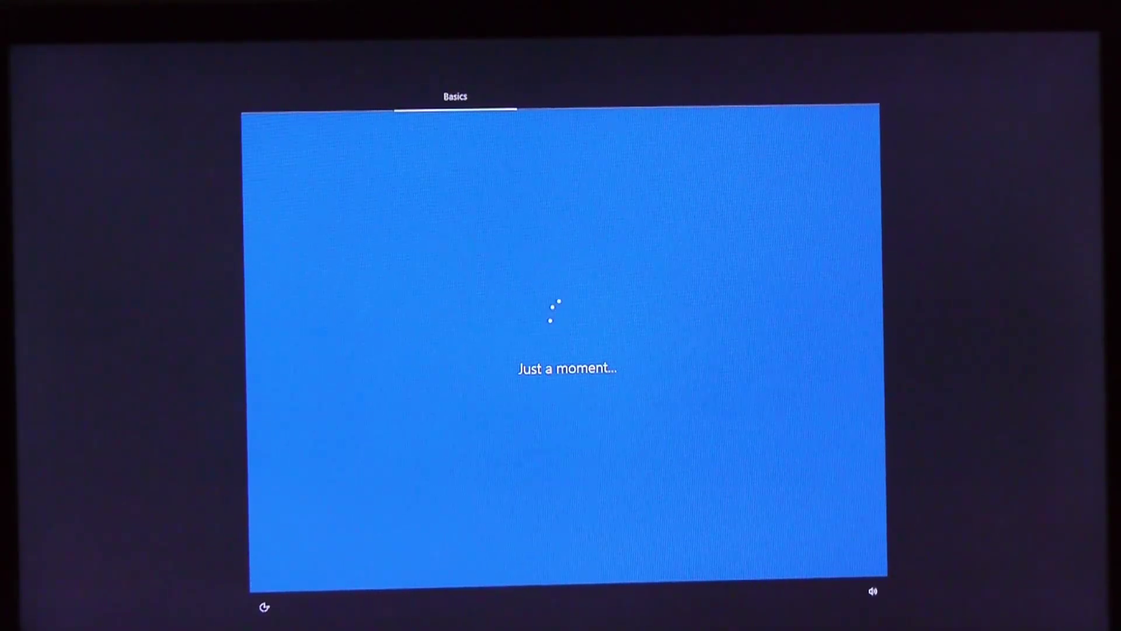
key(Down)
key(Down)
key(Down)
key(Down)
key(Down)
key(Down)
key(Down)
key(Down)
key(Down)
key(Down)
key(Down)
key(Down)
key(Down)
key(Down)
key(Down)
key(Down)
key(Down)
key(Down)
key(Down)
key(Down)
key(Down)
key(Down)
key(Down)
key(Down)
key(Down)
key(Down)
key(Down)
key(Down)
key(Down)
key(Down)
key(Down)
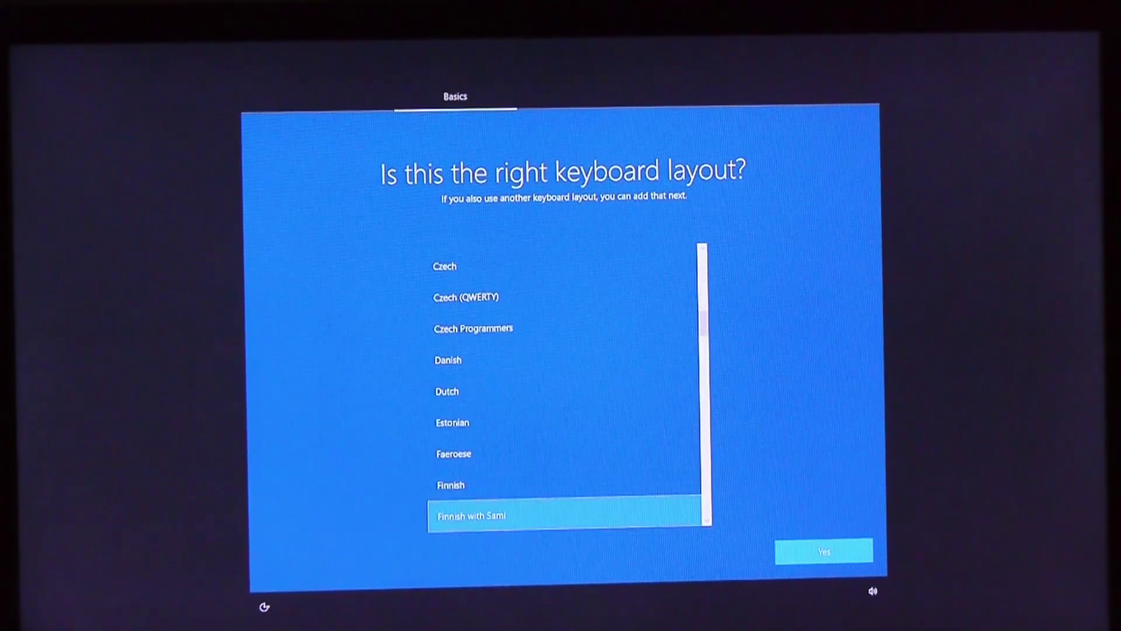
key(Return)
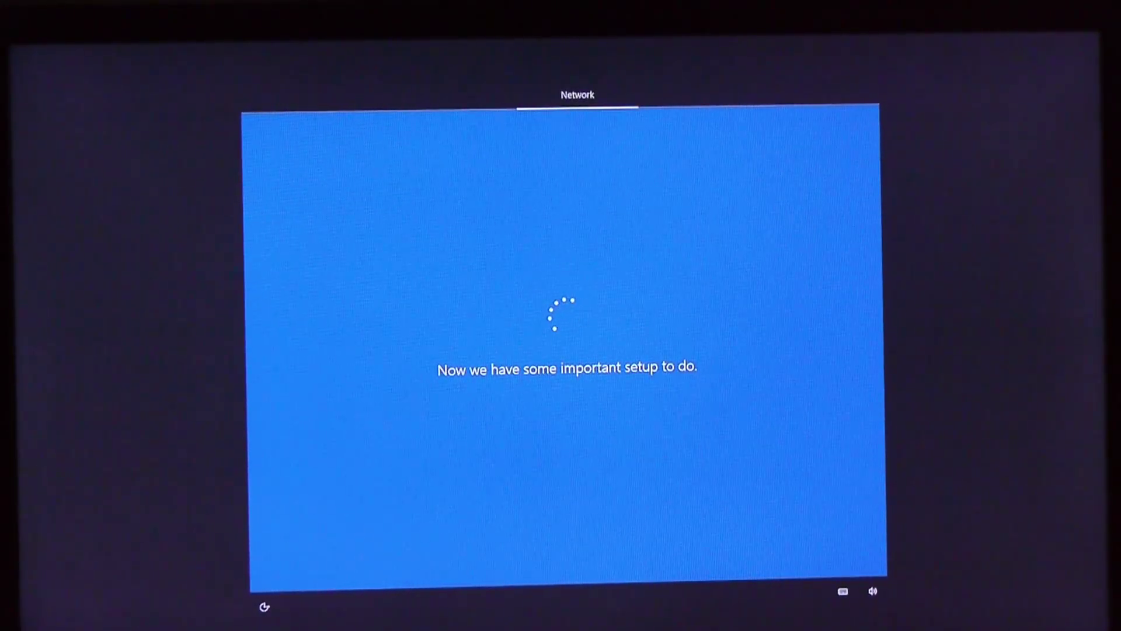
key(Tab)
key(Tab)
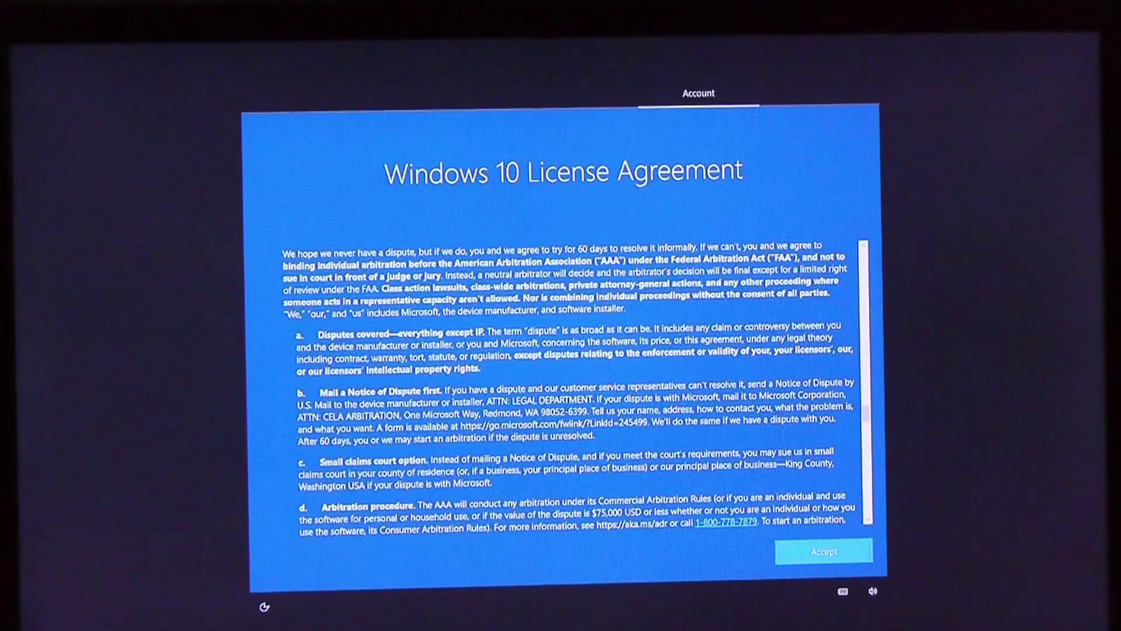
key(Return)
key(Return)
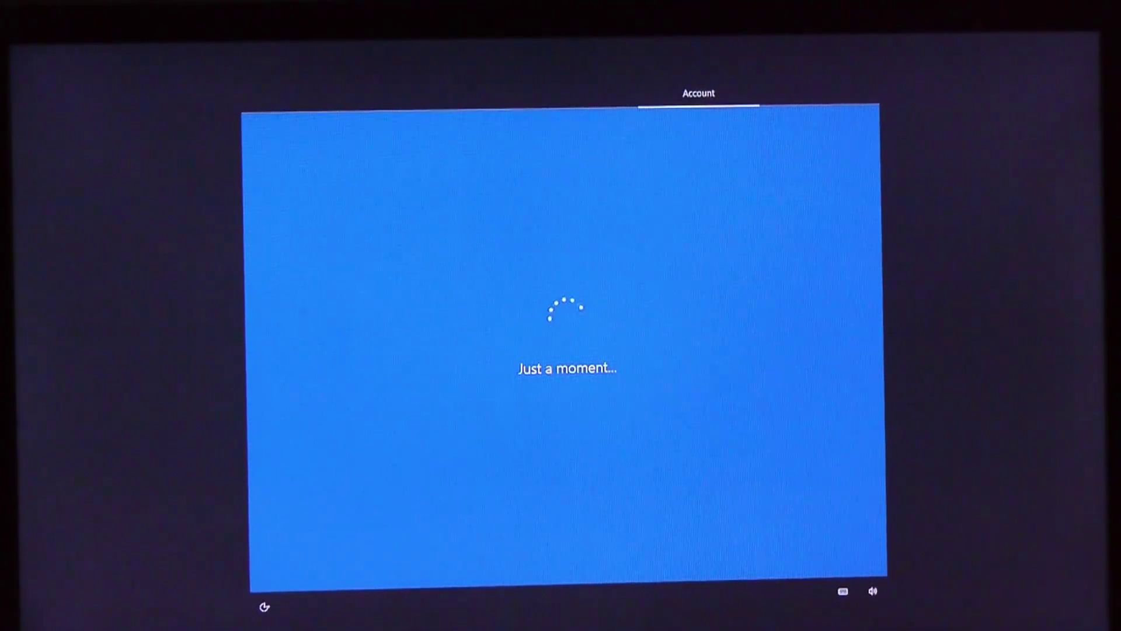
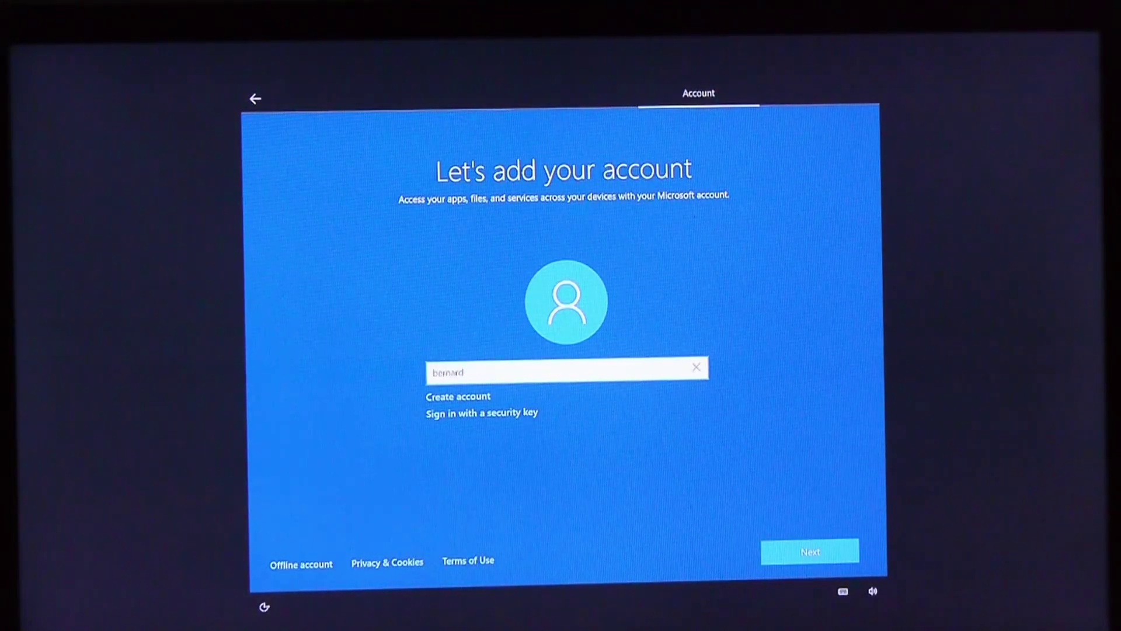
- Sign in with the Microsoft account e-mail and password to finish setup
key(Return)
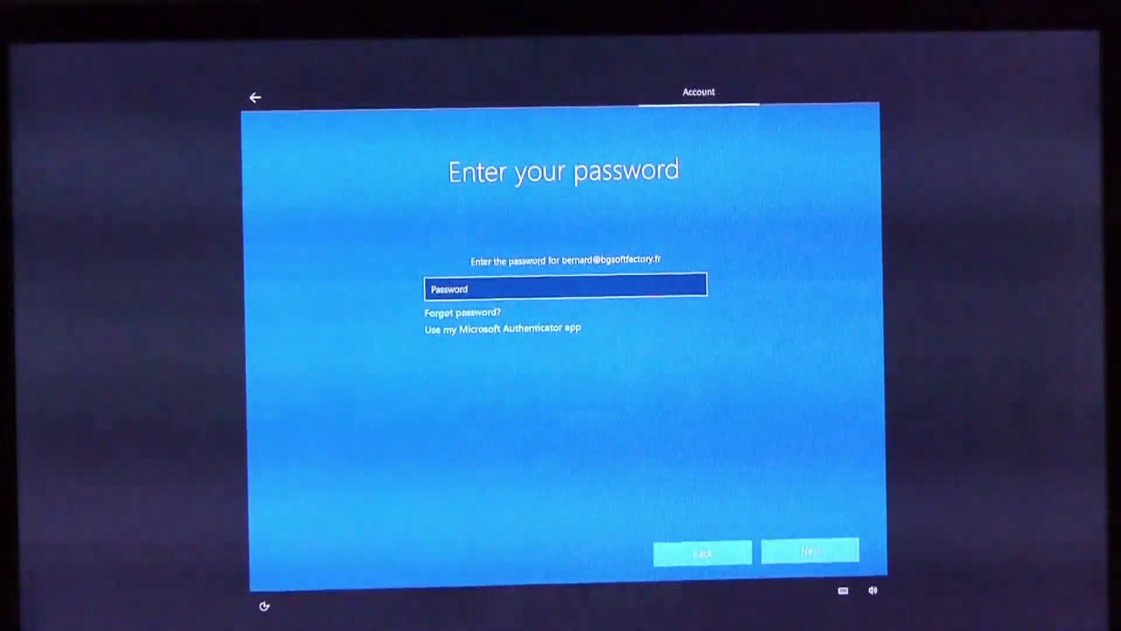
text(••)
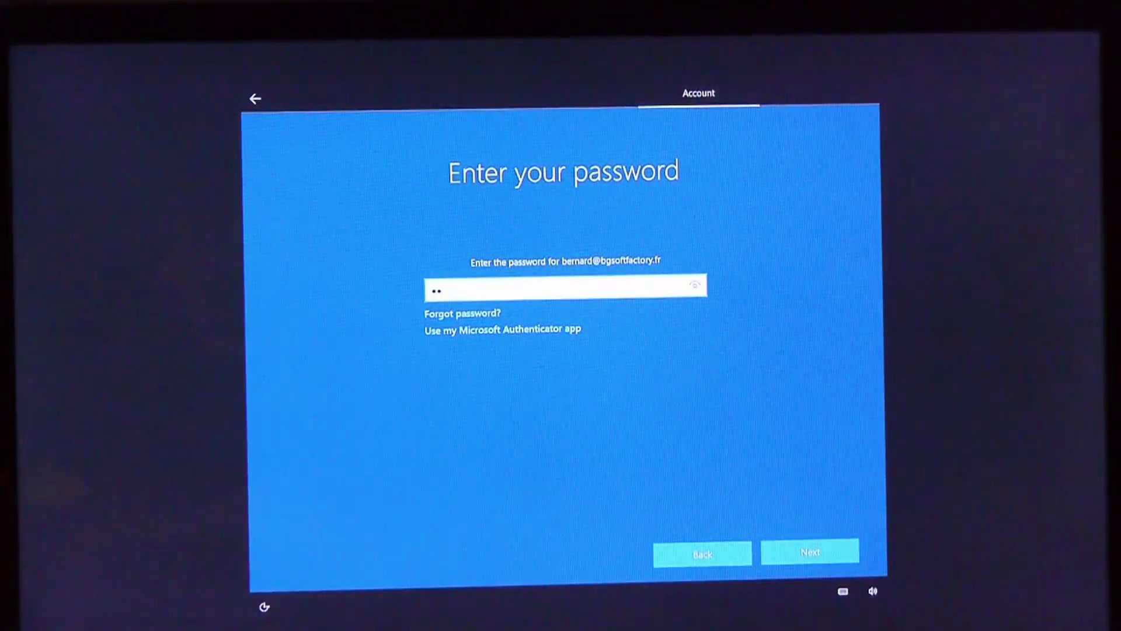
key(BackSpace)
key(BackSpace)
text(••••••••••)
key(Return)
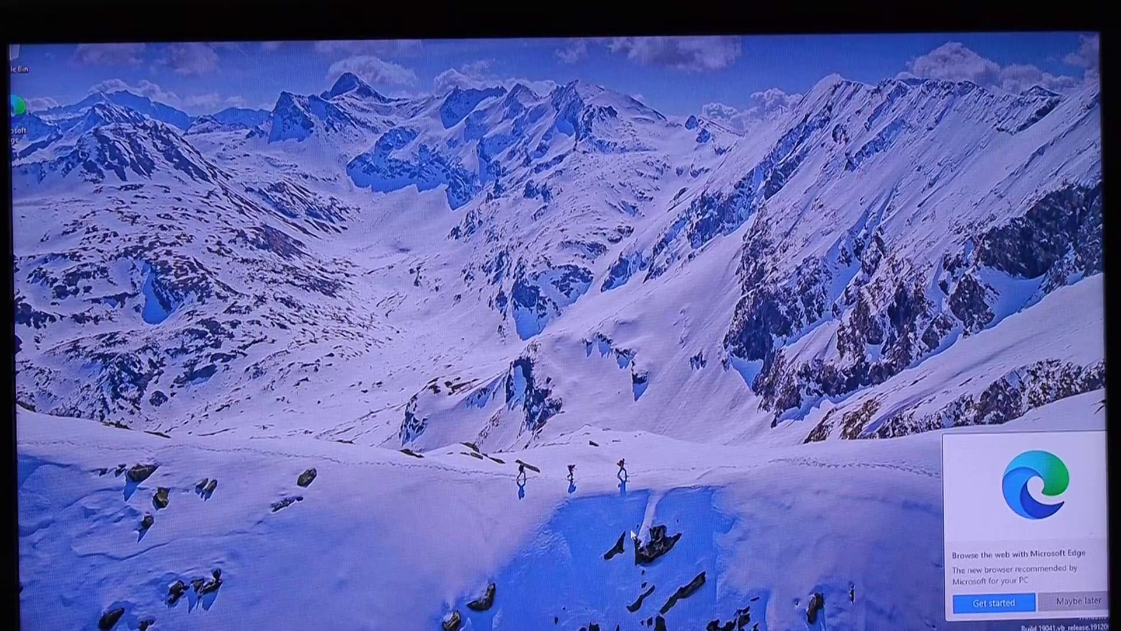
- Choose 'Maybe later' on the Microsoft Edge 'Browse the web' notification
click(1061, 601)
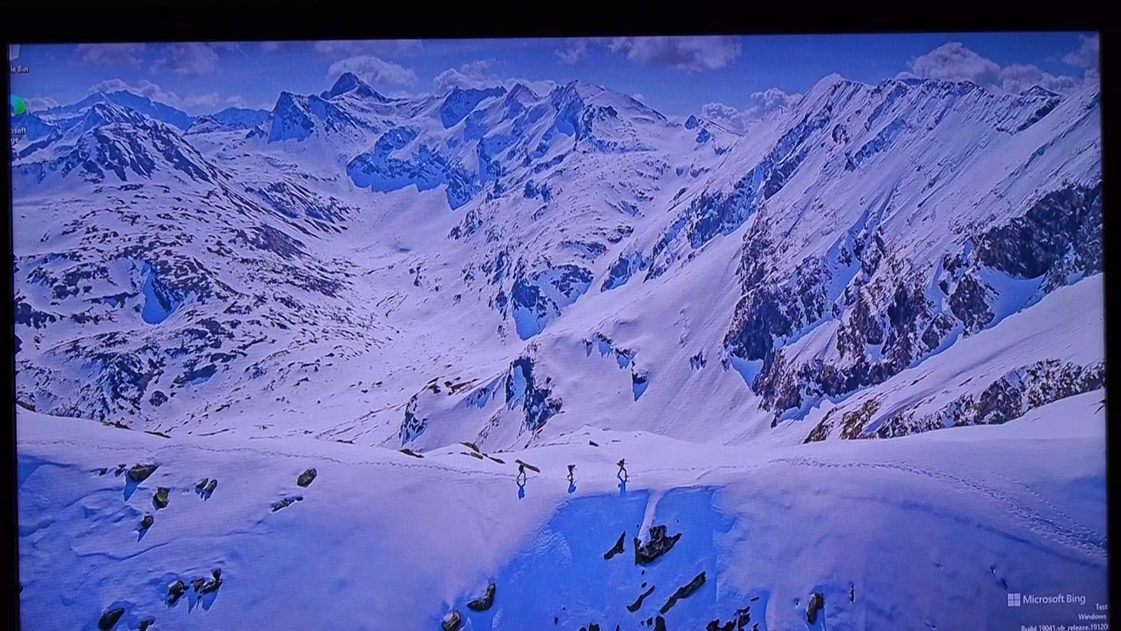
- Launch Settings from the Top apps list in Windows search
key(super+s)
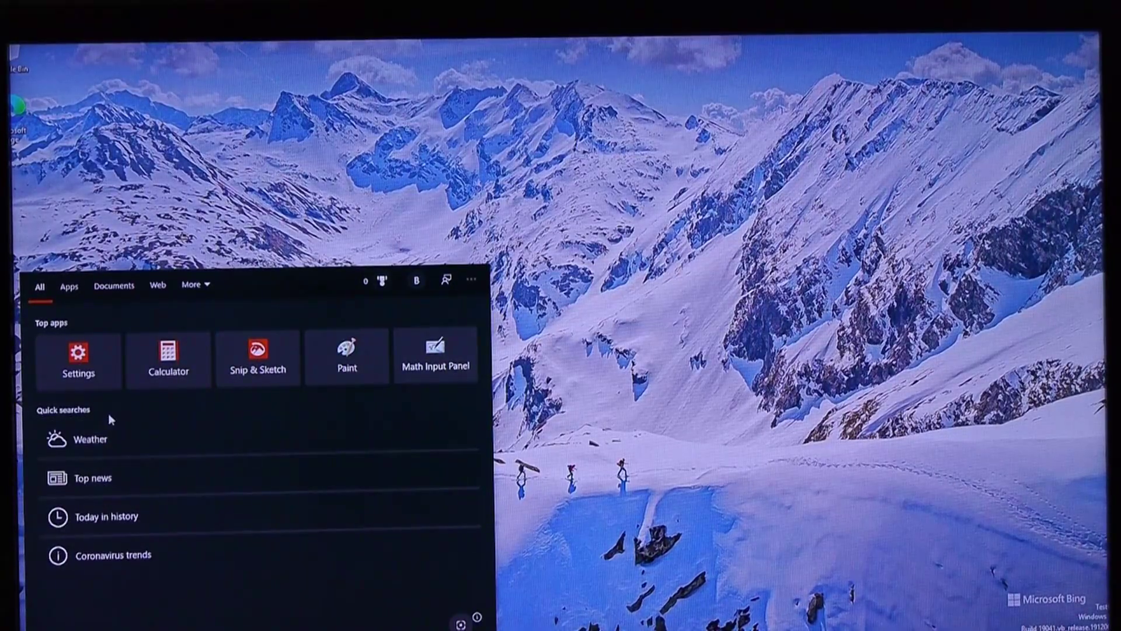
click(85, 369)
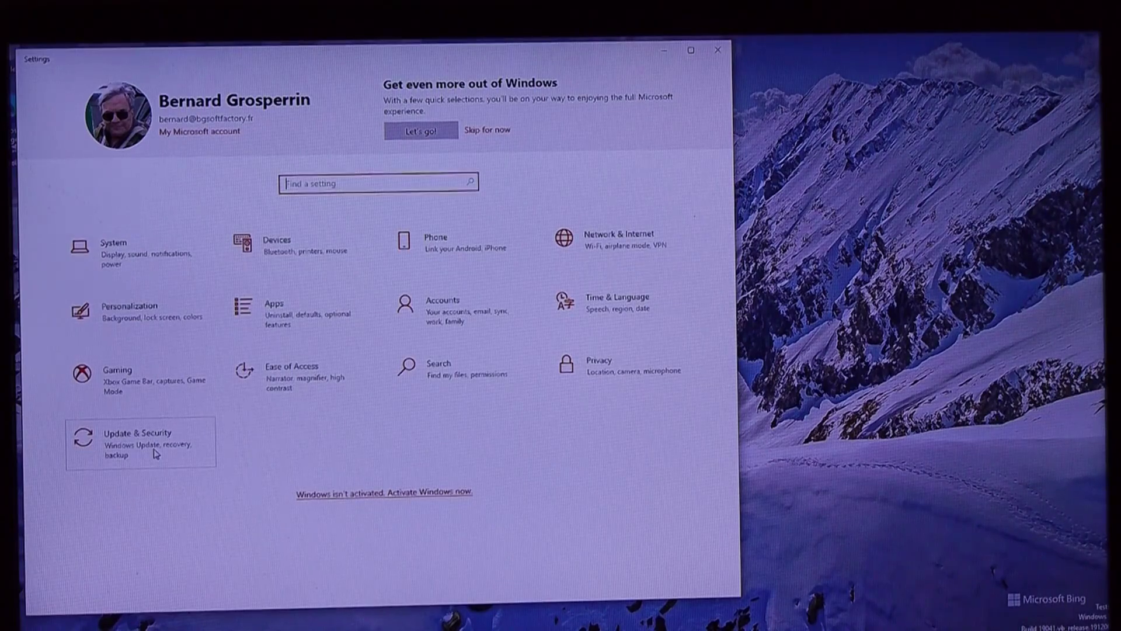
- Check Update & Security, which shows no updates available, then go back to Settings home
click(156, 453)
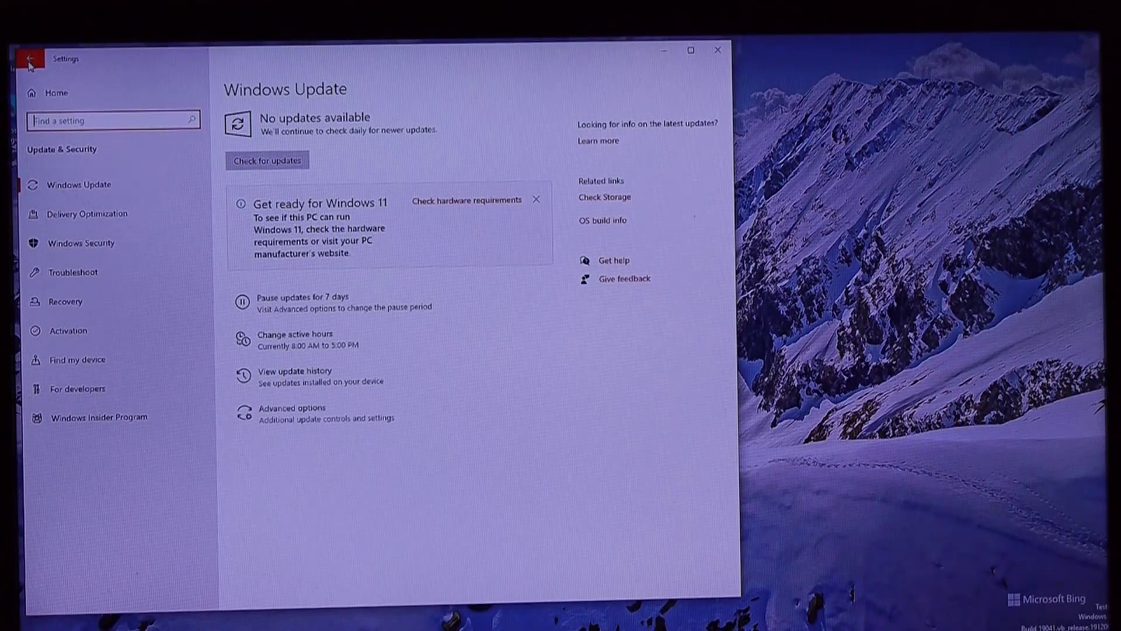
click(32, 61)
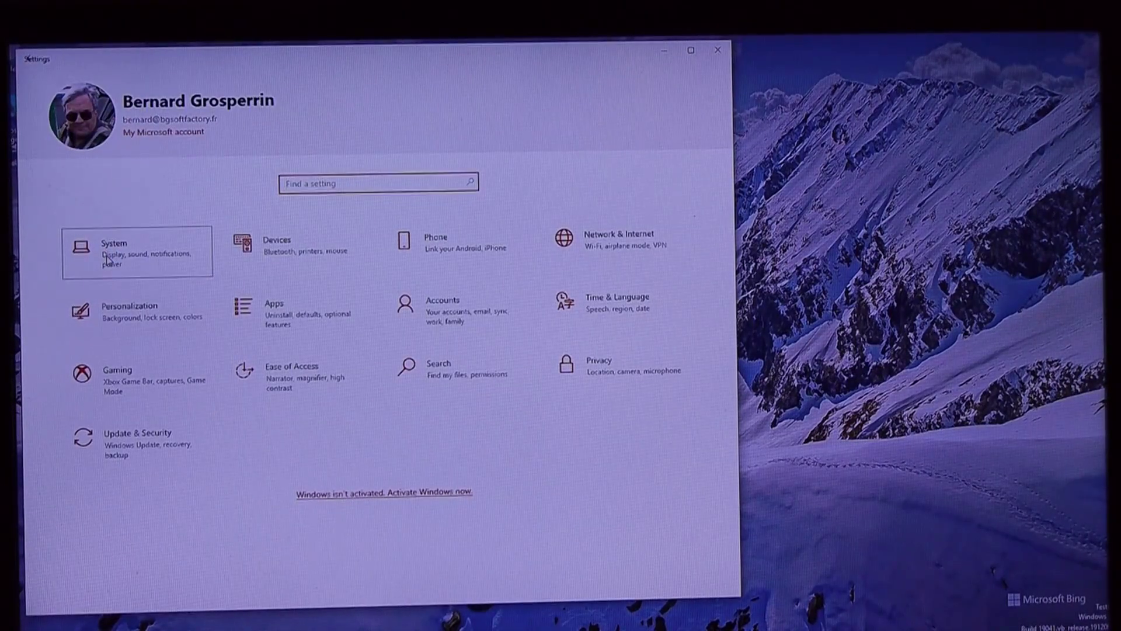
- Switch on Remote Desktop under System settings, confirm it, and keep the PC awake for connections
click(111, 256)
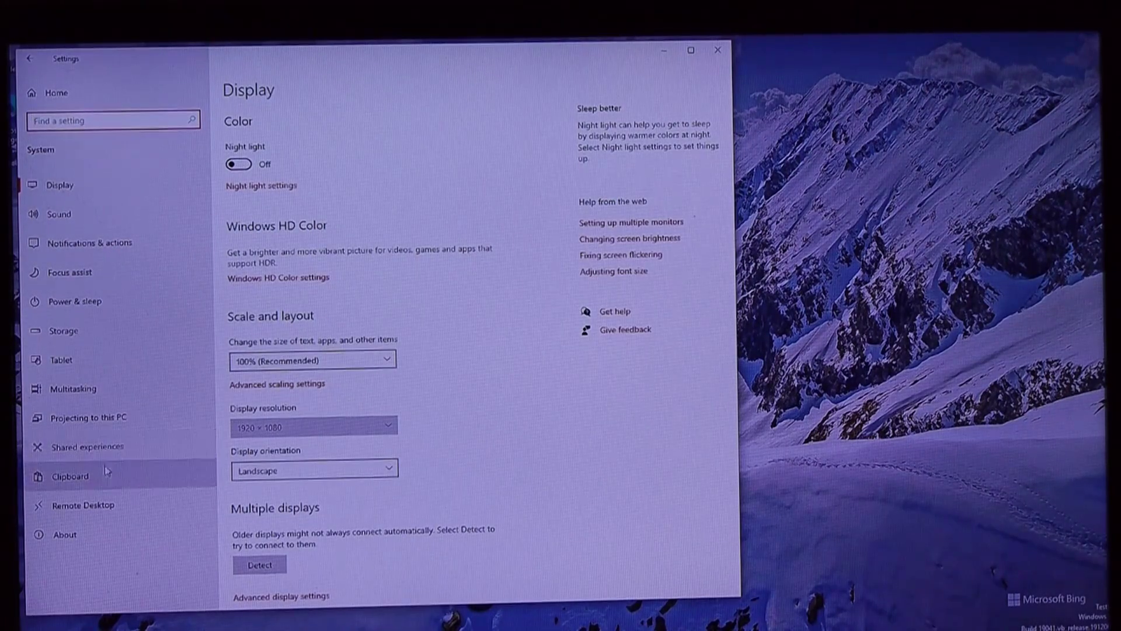
click(99, 511)
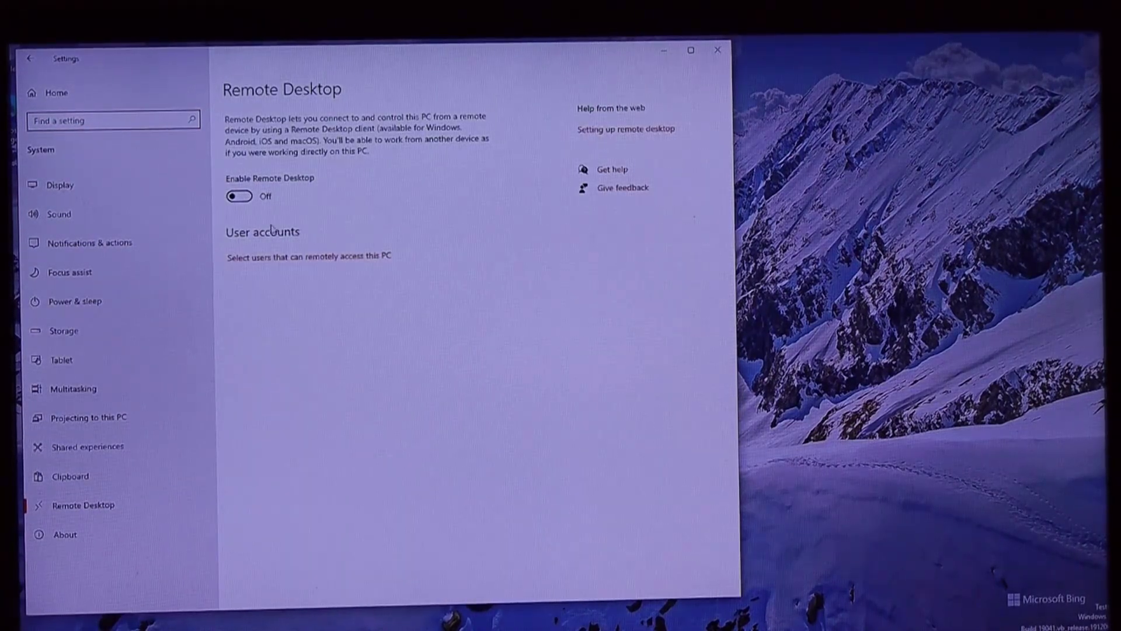
click(247, 198)
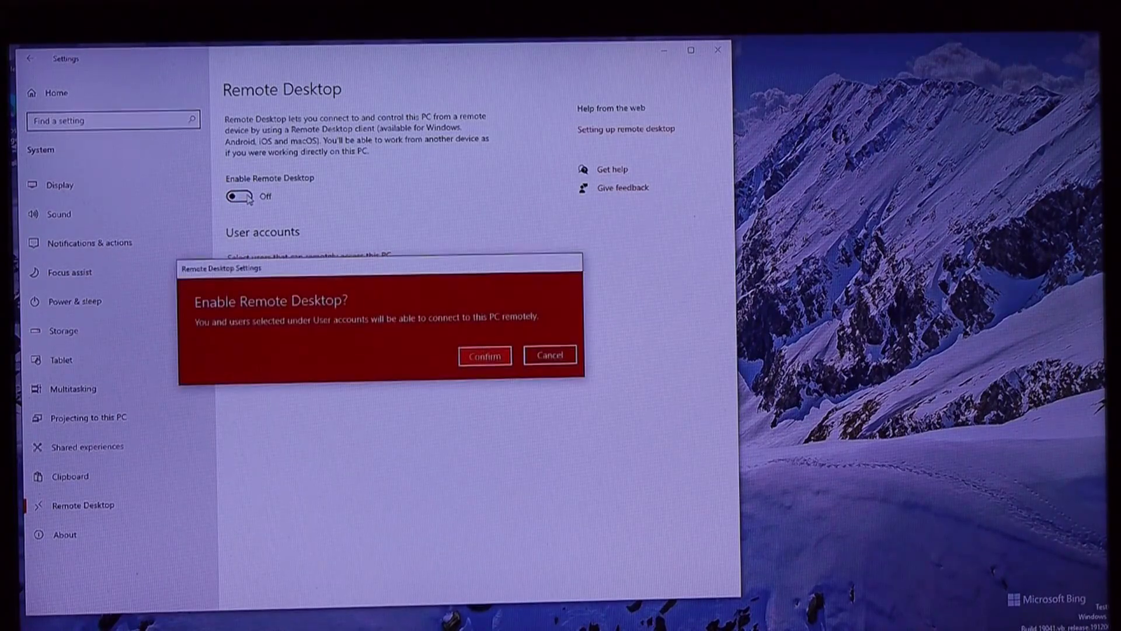
click(507, 355)
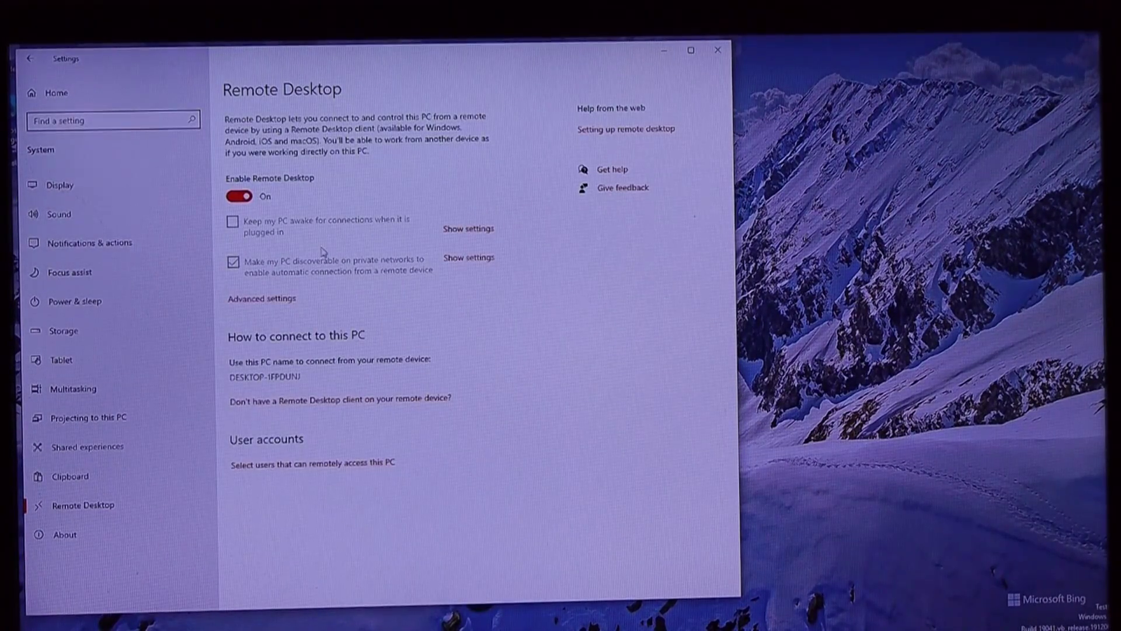
click(240, 227)
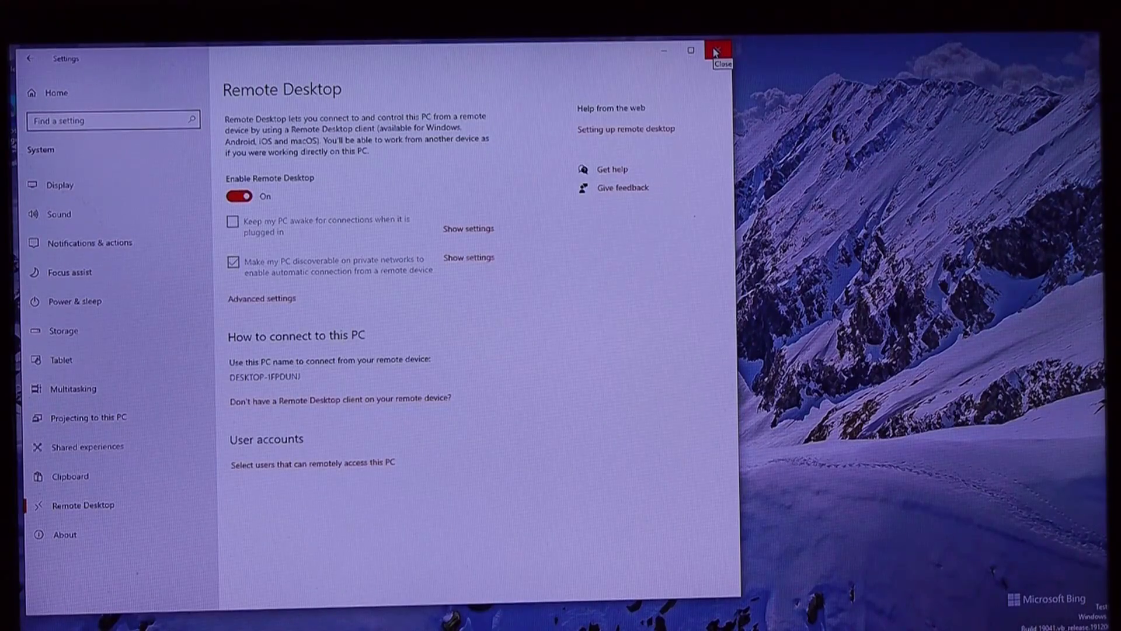
- Close Settings and connect to 192.168.0.85 with Remote Desktop Connection, accepting the certificate
click(716, 53)
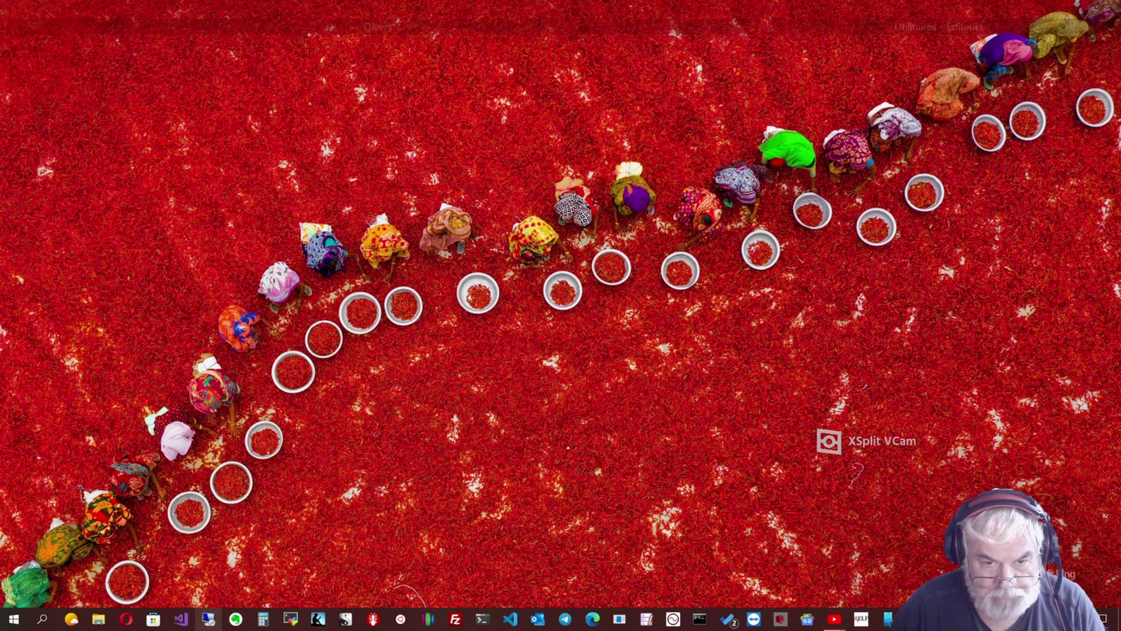
click(209, 618)
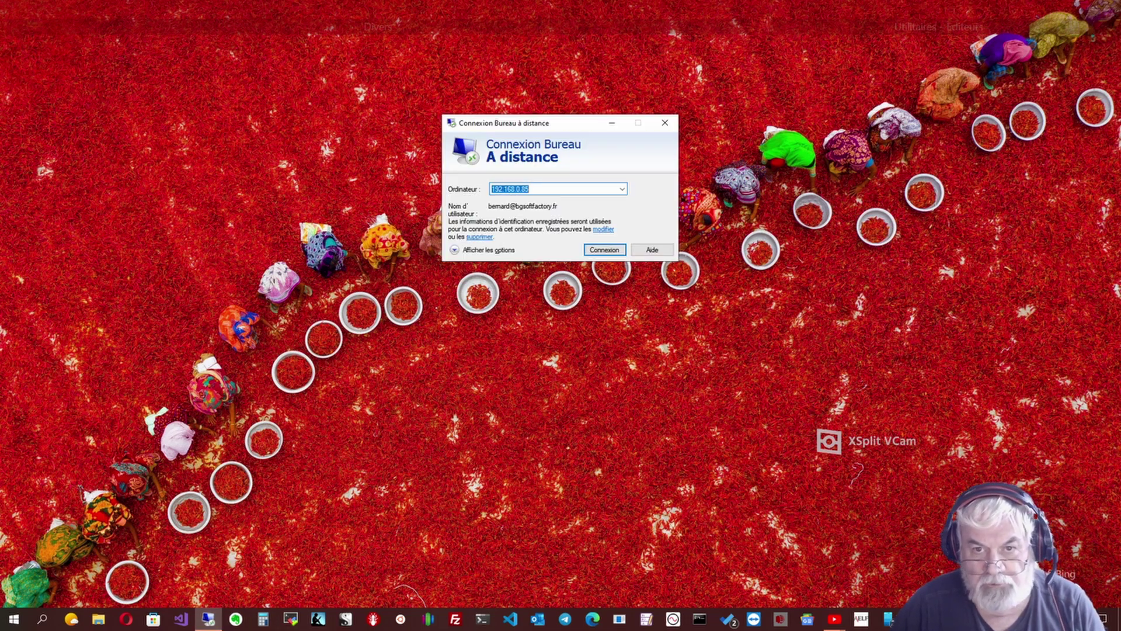
key(Return)
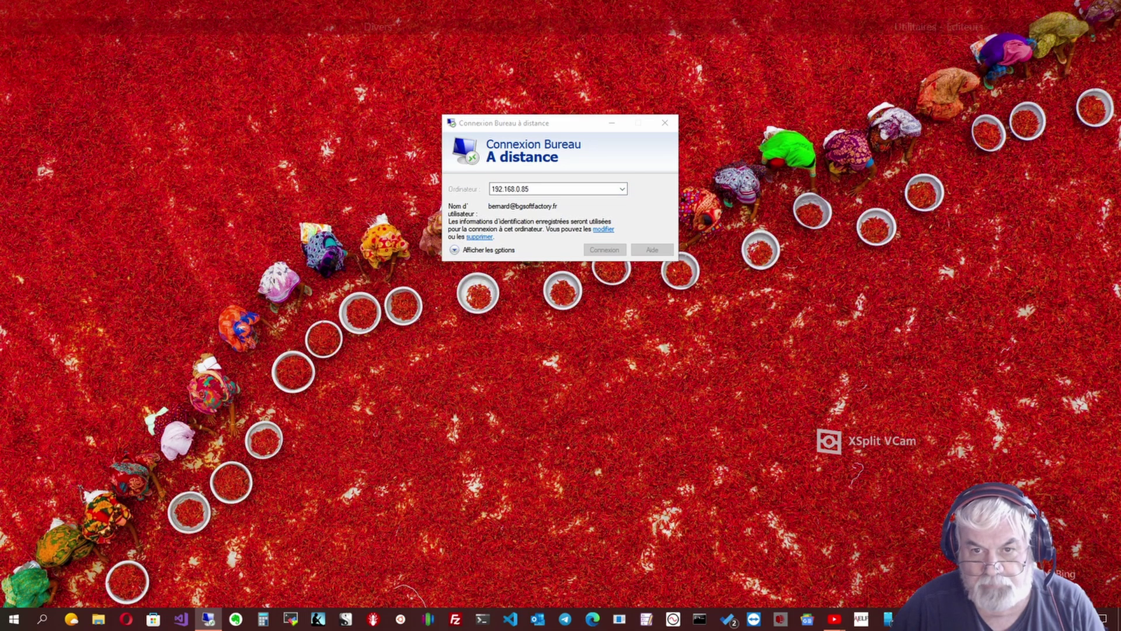
key(Return)
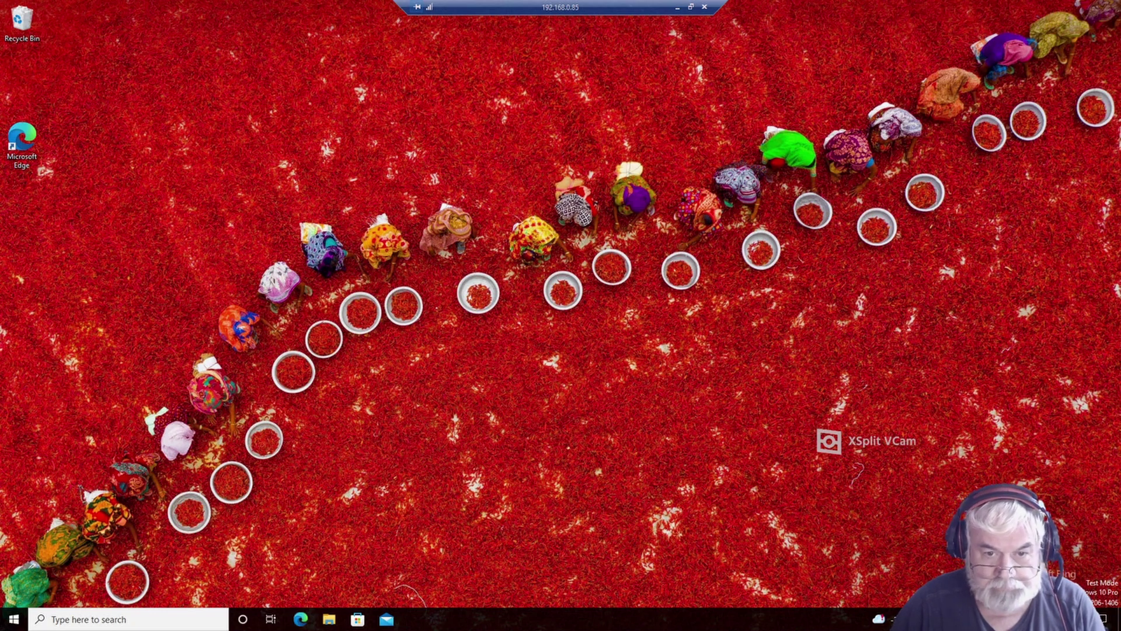
- Launch Edge on the Pi and load a YouTube Fusion 360 tutorial video
click(301, 619)
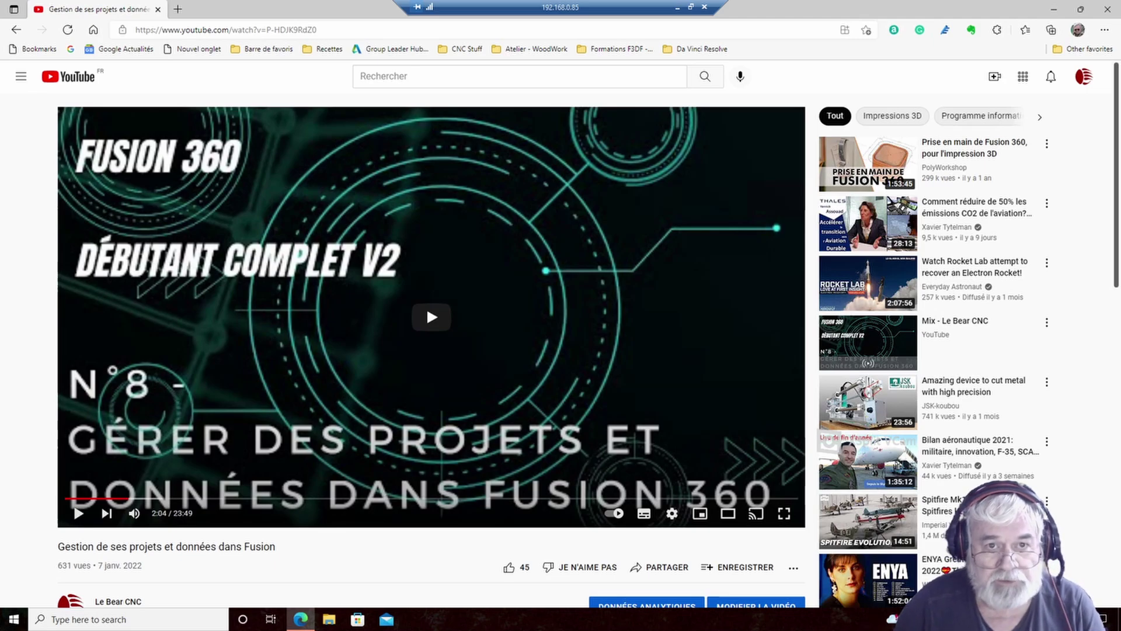
- Rerun the earlier 'visual studio code' Bing search and scroll through the results
key(ctrl+l)
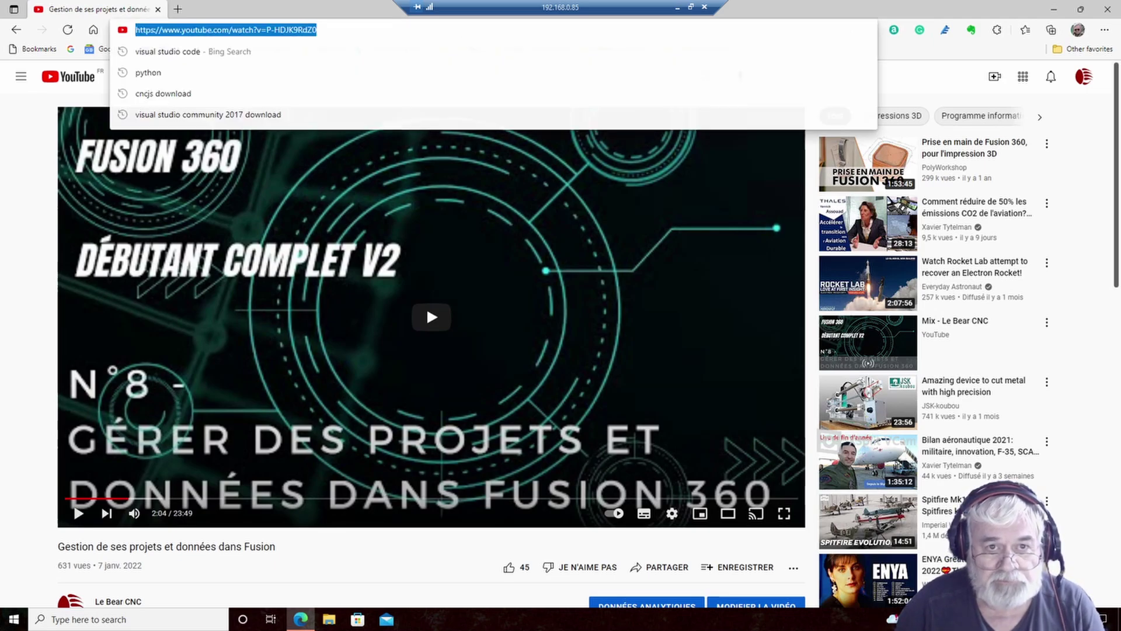
key(Down)
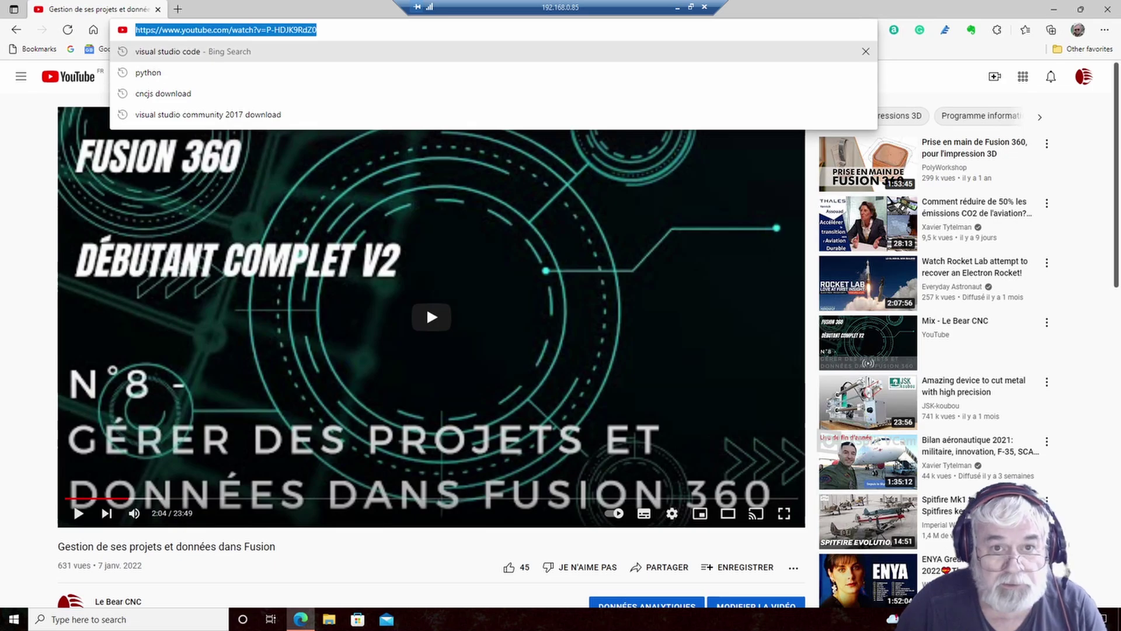
key(Return)
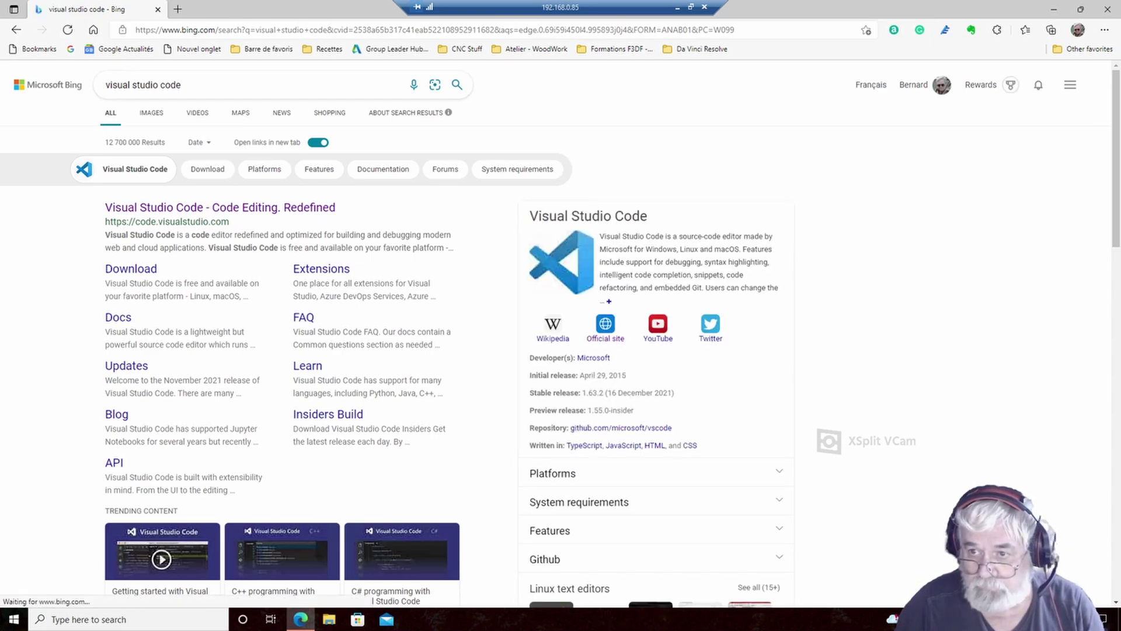
scroll(457, 574, down, 2)
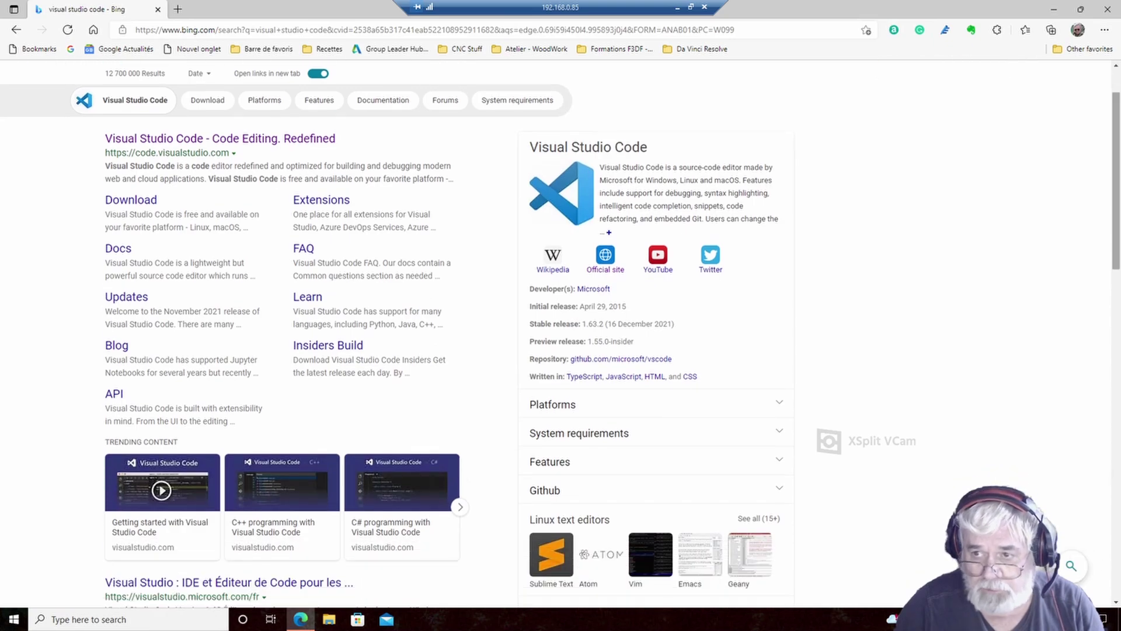
scroll(560, 333, down, 3)
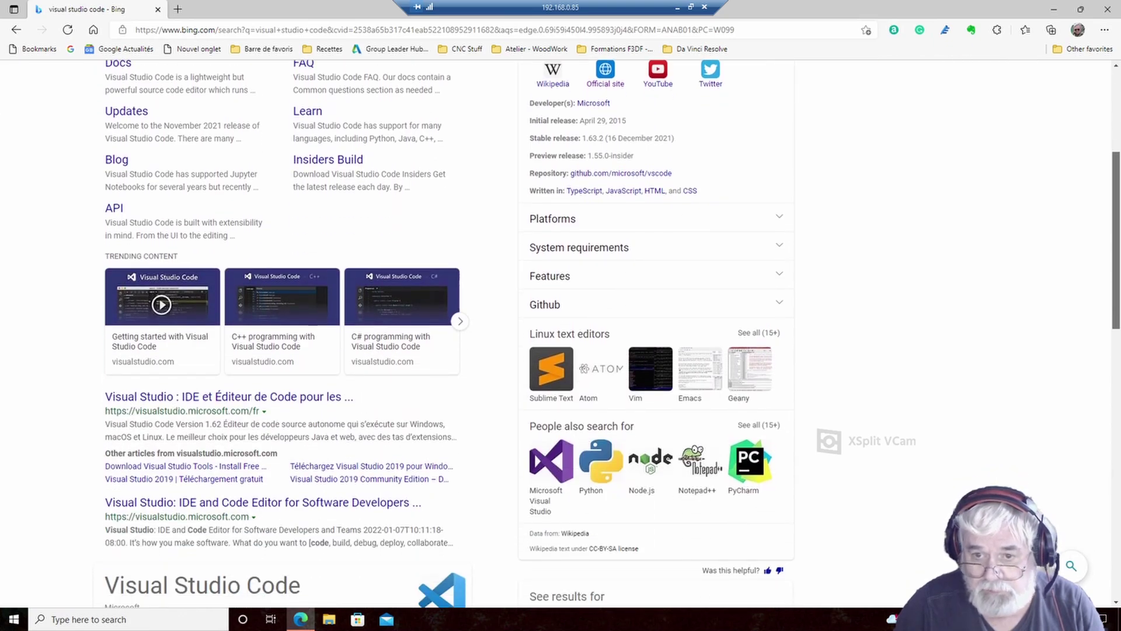
scroll(561, 333, up, 1)
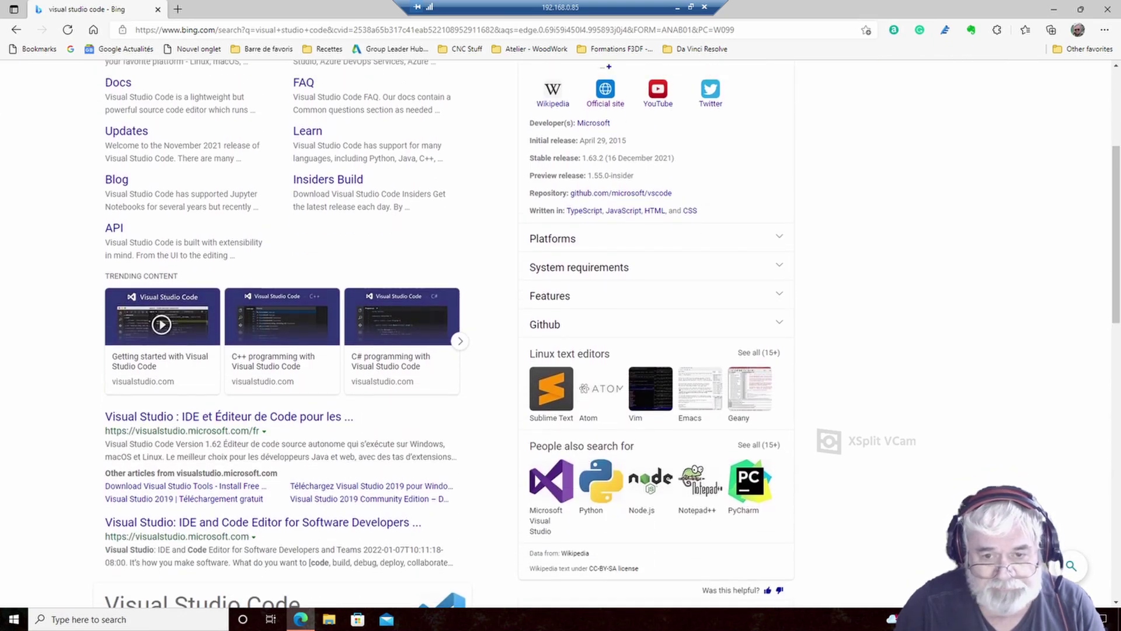
scroll(560, 333, up, 3)
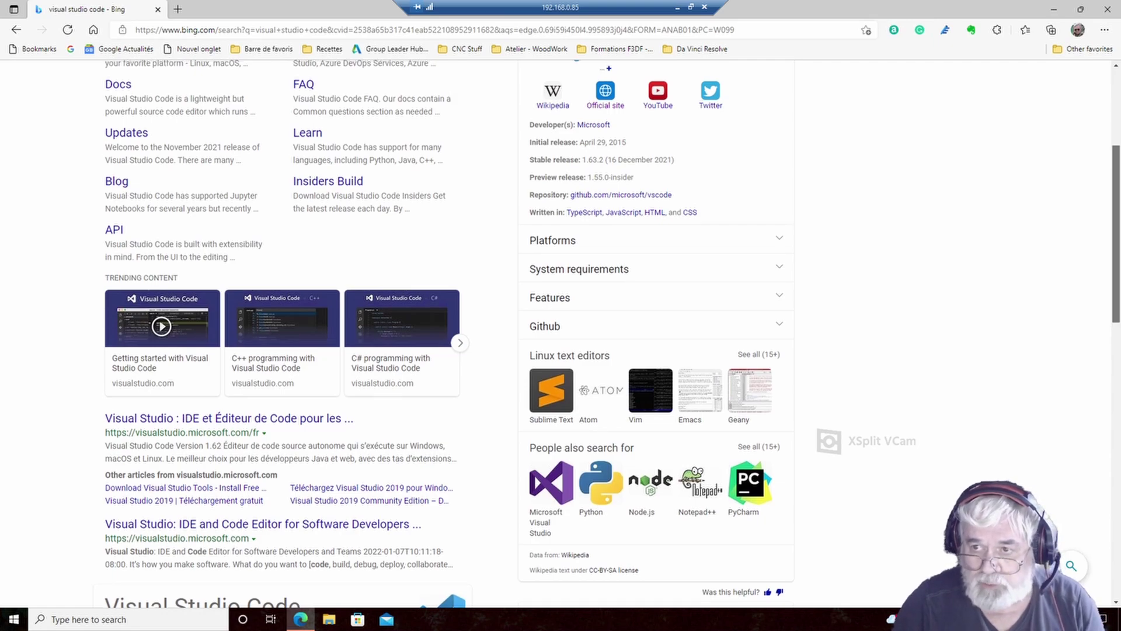
scroll(560, 333, up, 1)
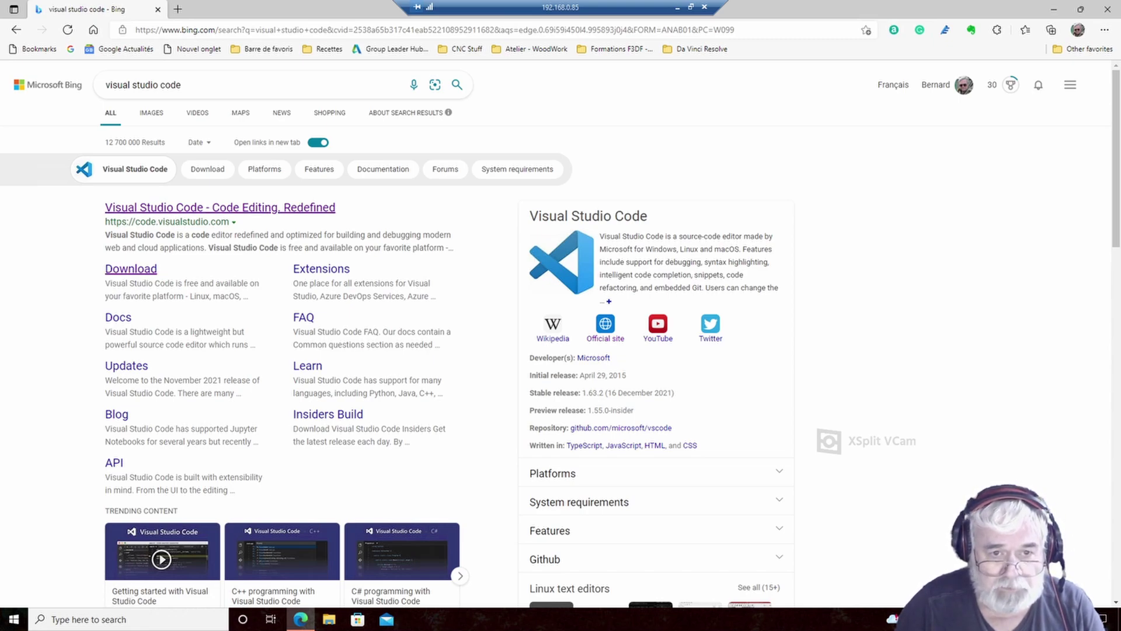
- Start downloading VSCodeSetup-arm64-1.63.2.exe via the ARM link on code.visualstudio.com/Download
click(131, 269)
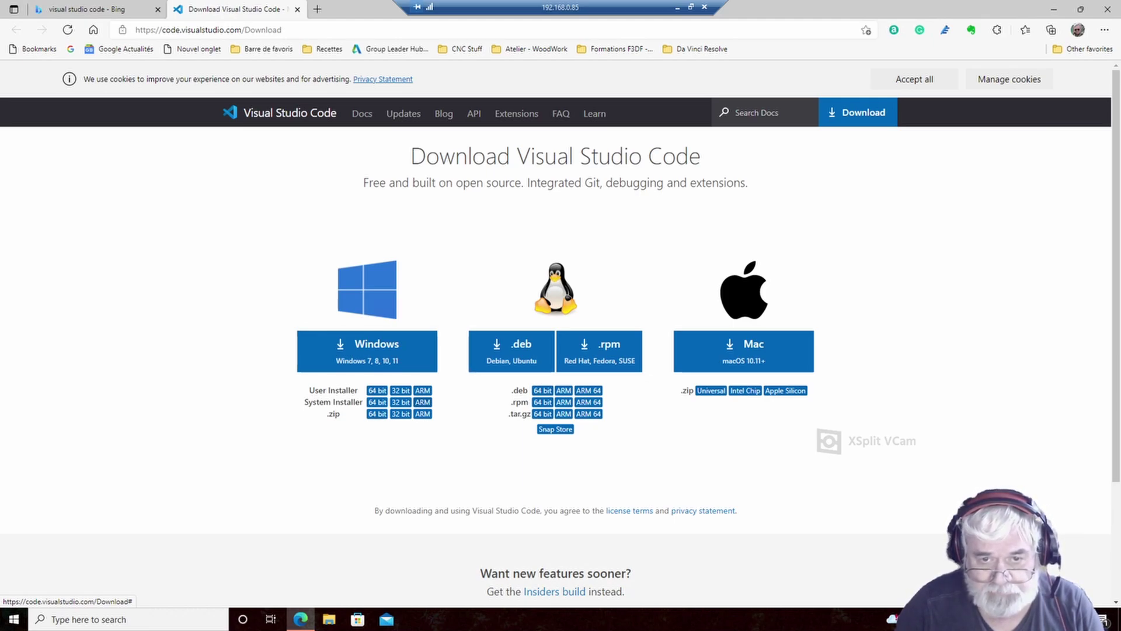
click(423, 402)
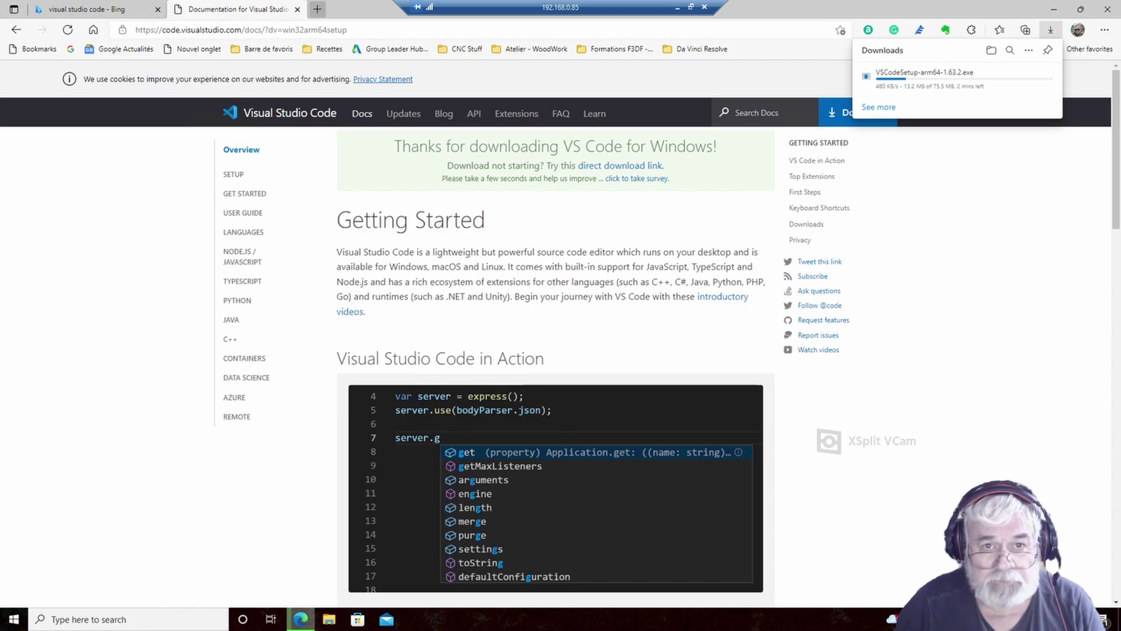
- Open youtube.com in a new third browser tab
click(318, 9)
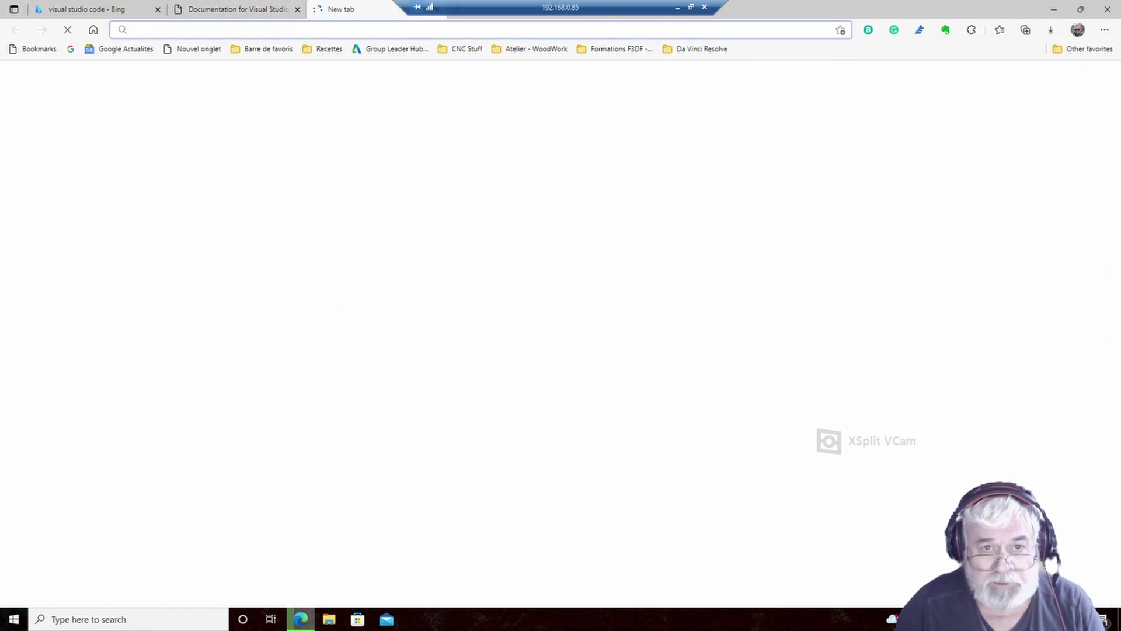
click(325, 30)
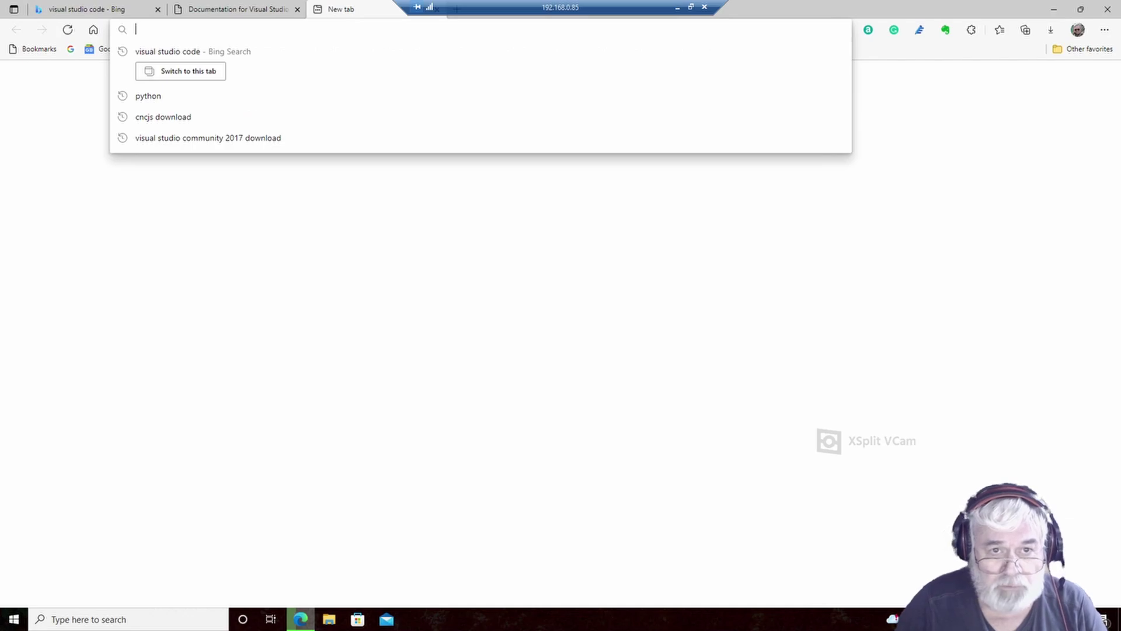
text(youtube)
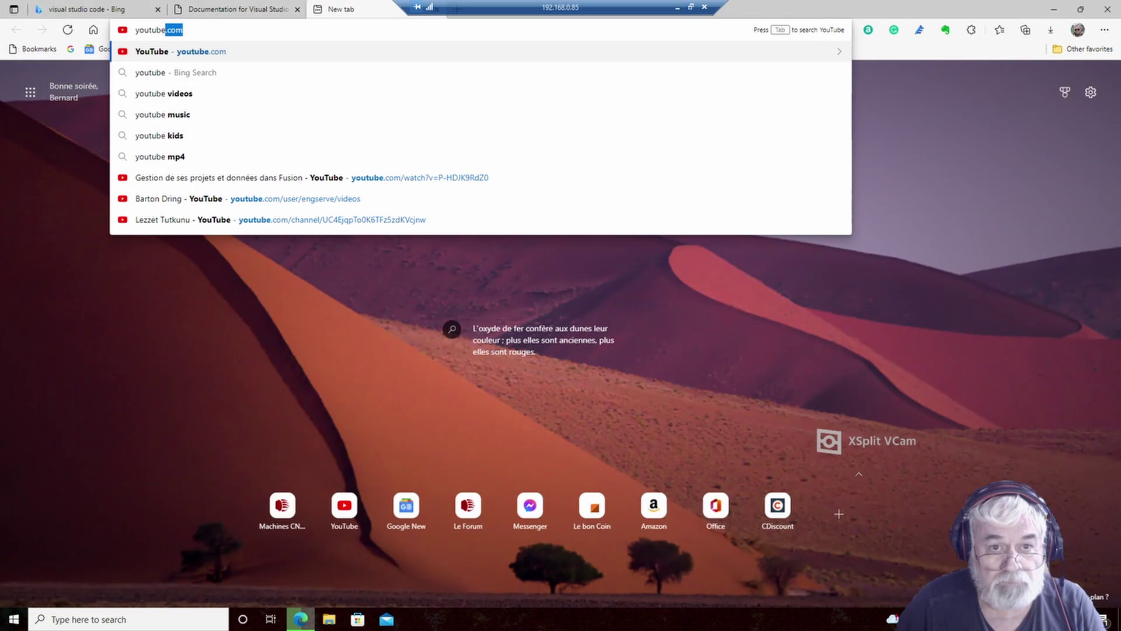
key(Return)
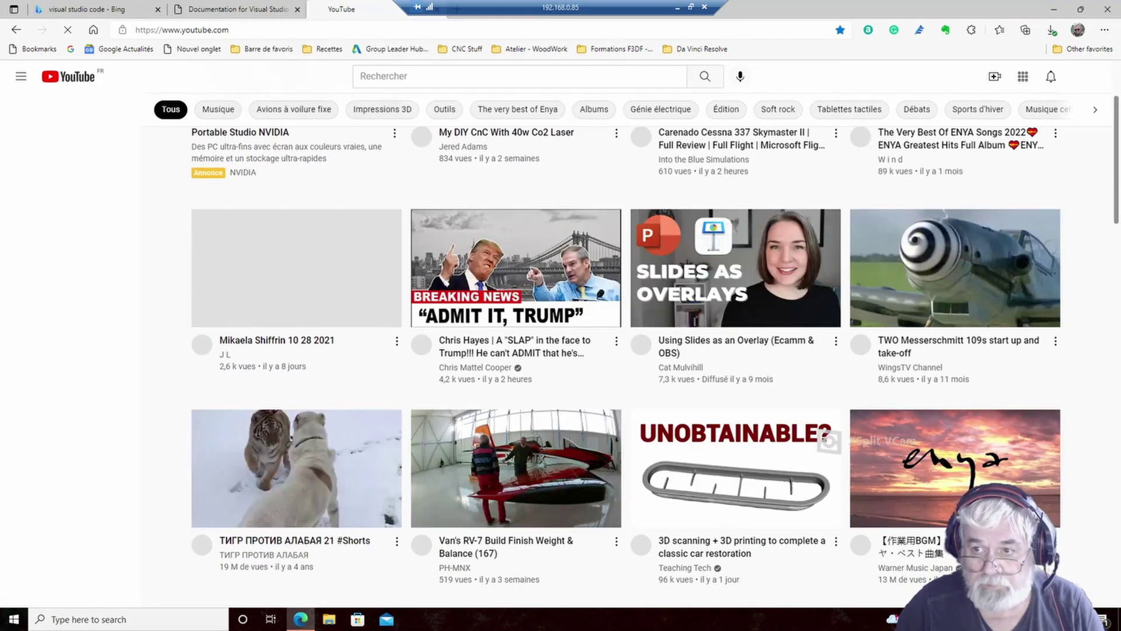
- Scroll the YouTube home feed, decline sharing search data, and restore the Edge window down
scroll(626, 367, down, 3)
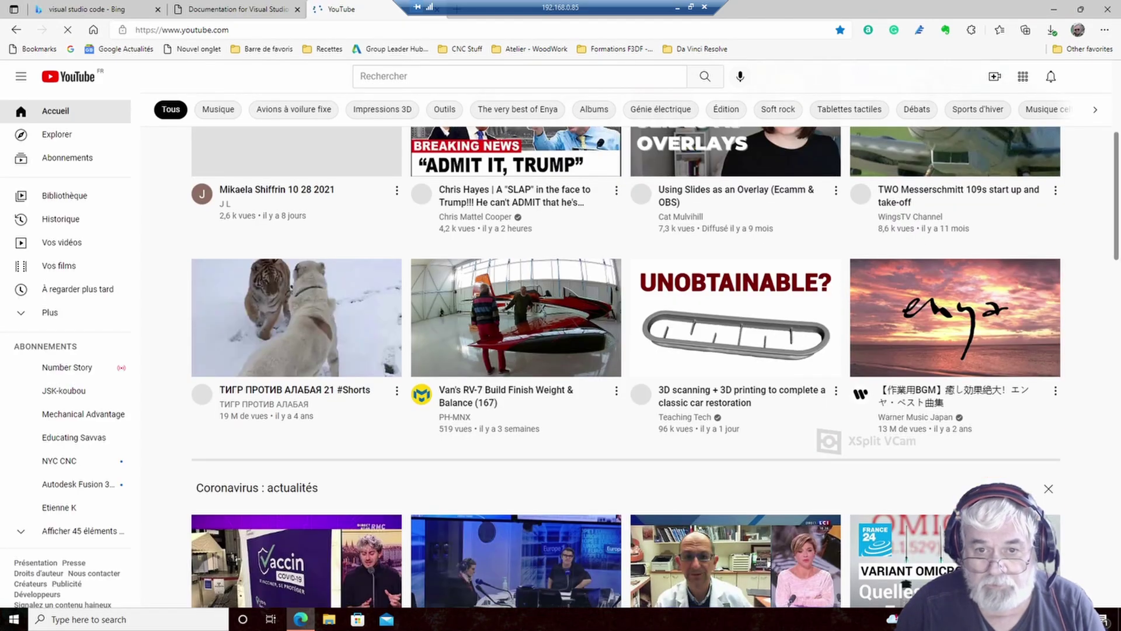
scroll(626, 367, down, 4)
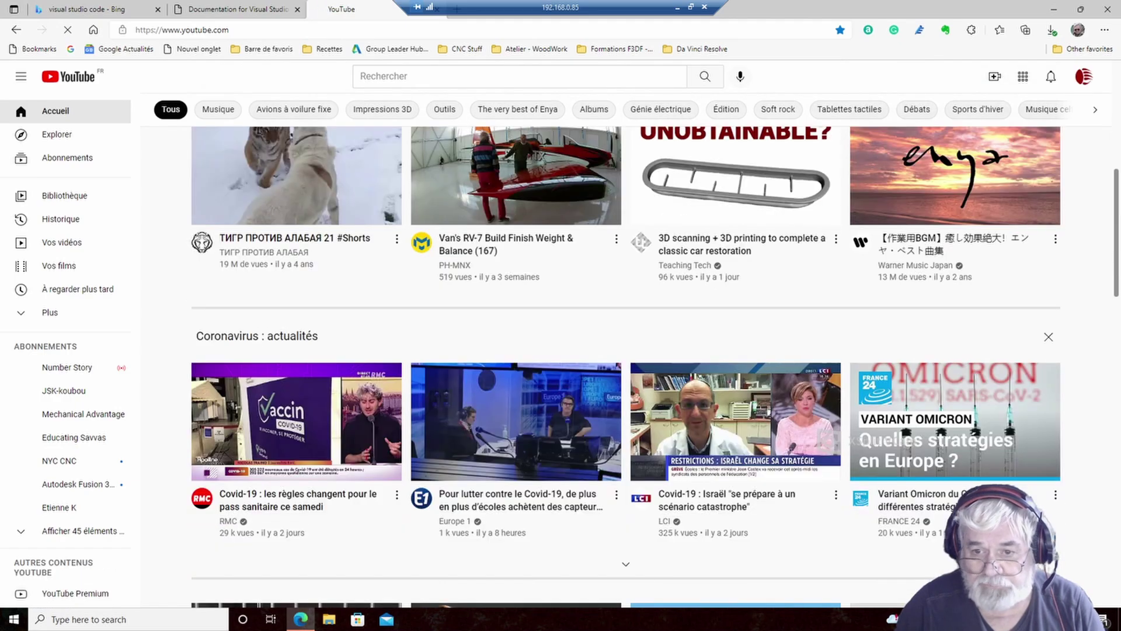
scroll(626, 367, down, 4)
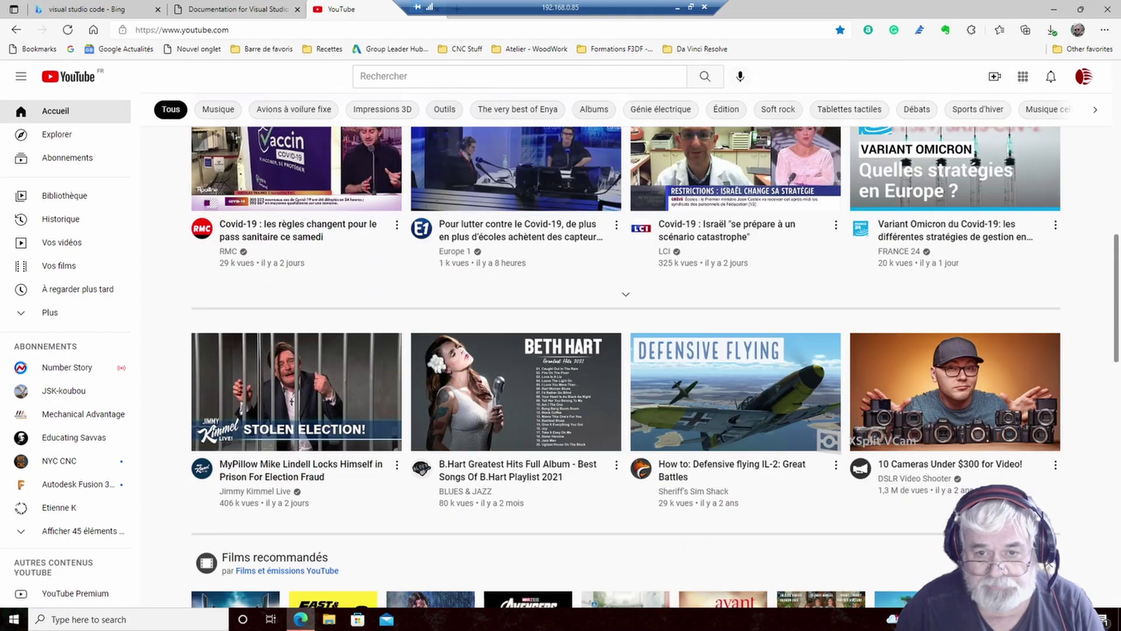
scroll(626, 367, down, 3)
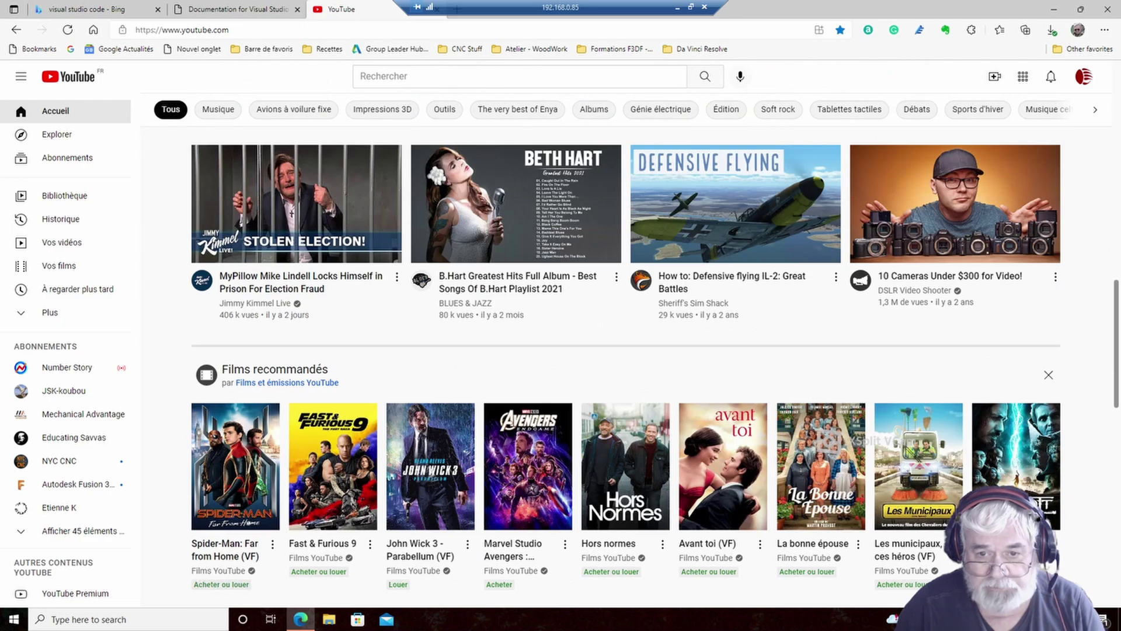
scroll(626, 367, down, 3)
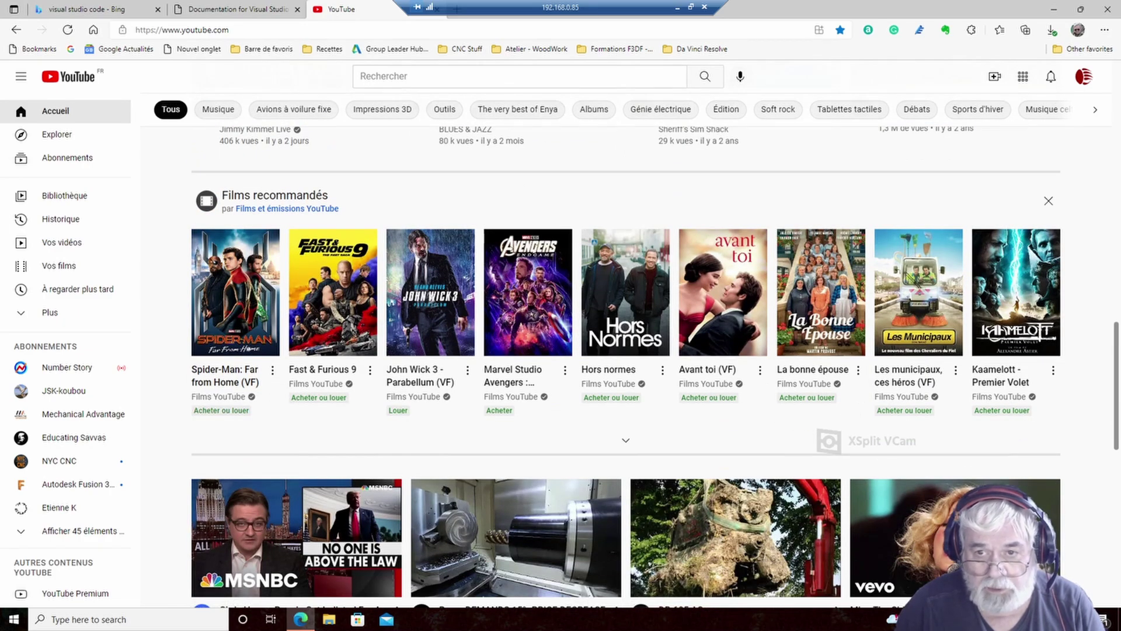
scroll(626, 367, down, 5)
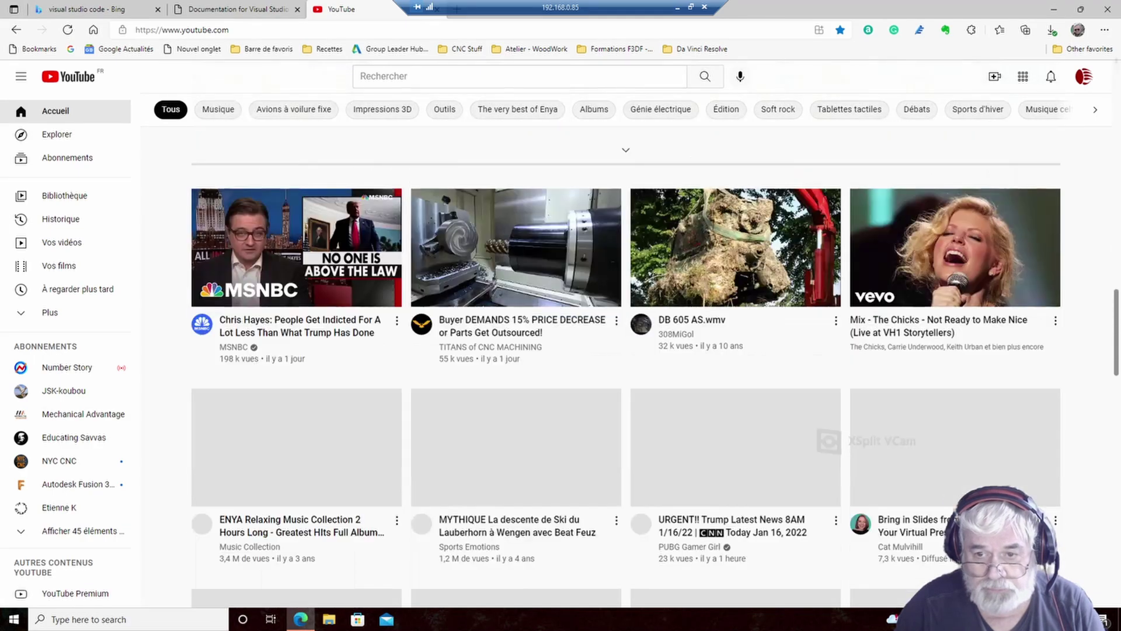
scroll(626, 367, up, 17)
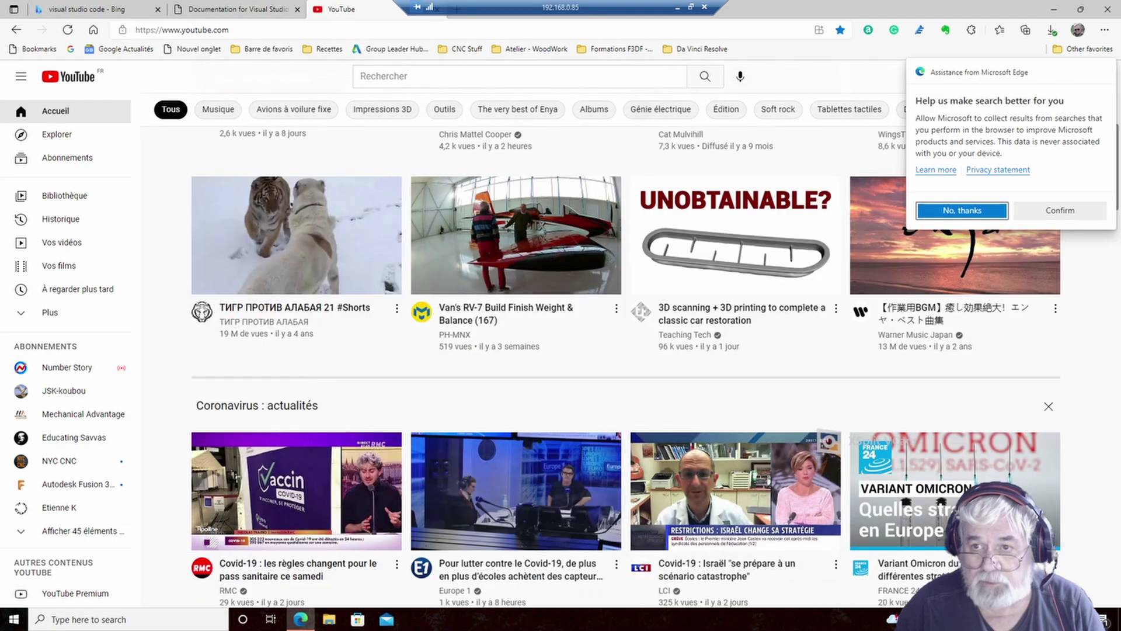
scroll(626, 366, up, 6)
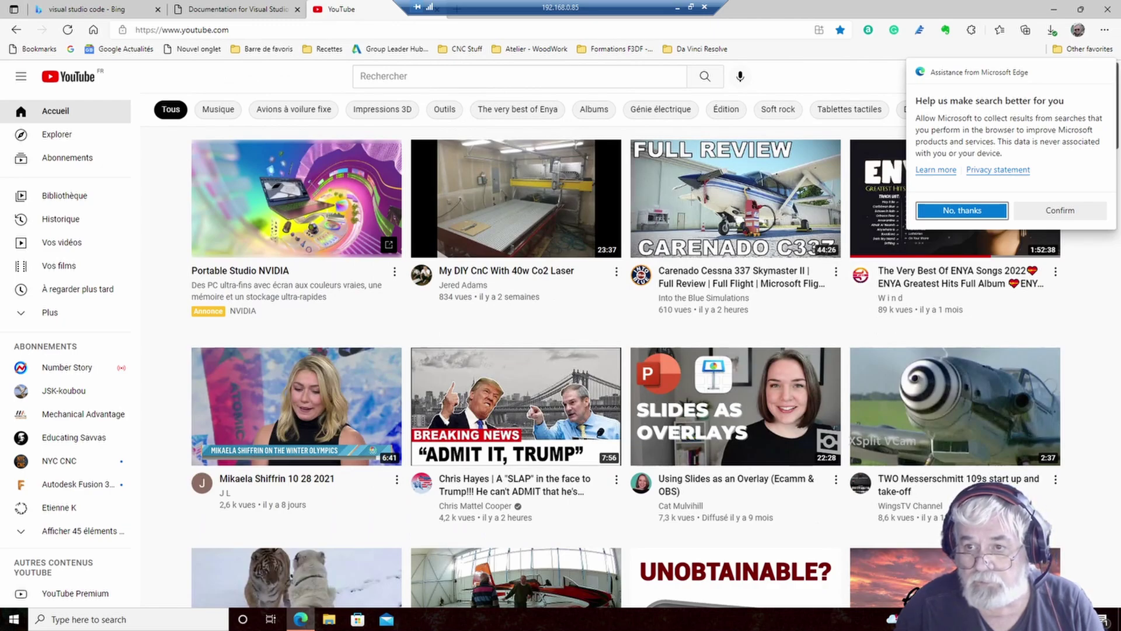
click(962, 210)
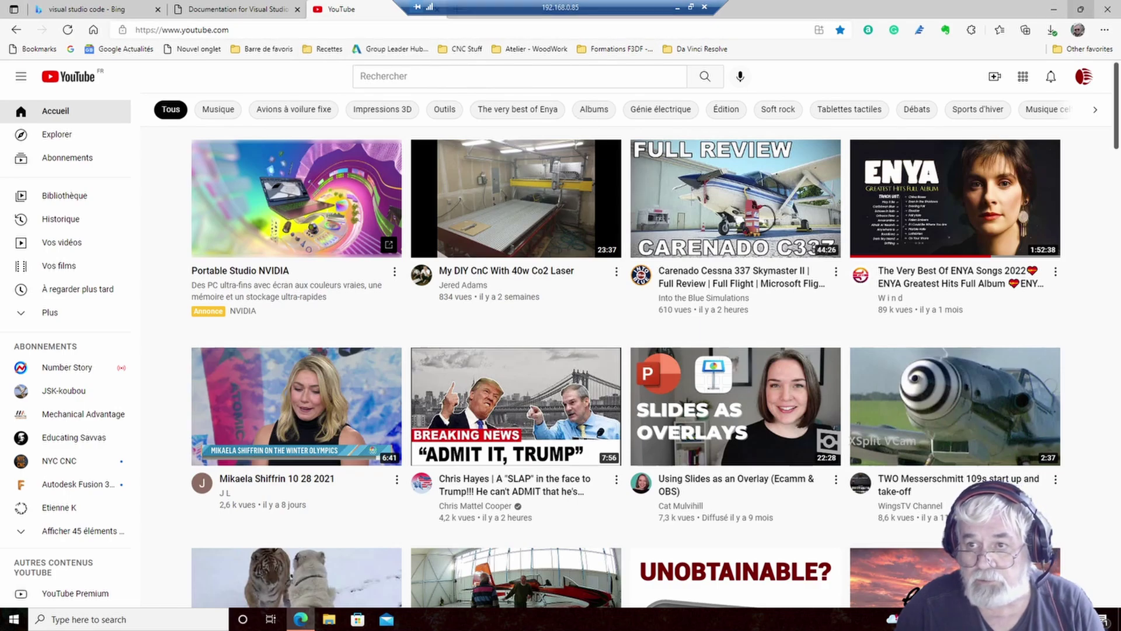
click(1081, 8)
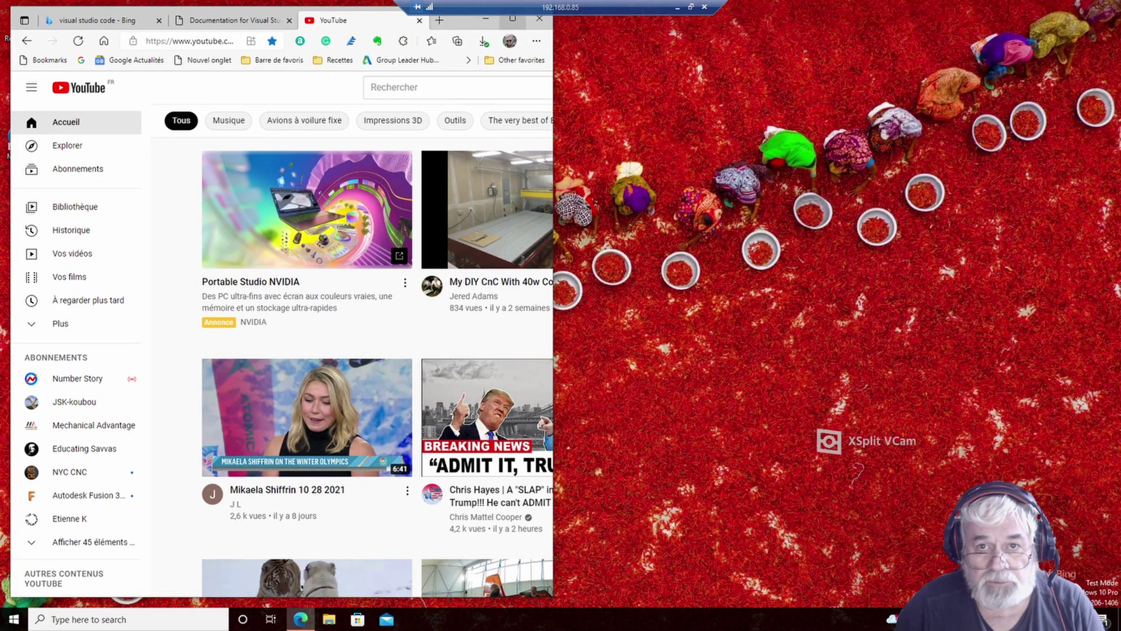
- Close the YouTube tab, maximize Edge, and open VSCodeSetup-arm64-1.63.2.exe from Downloads
click(420, 20)
click(513, 19)
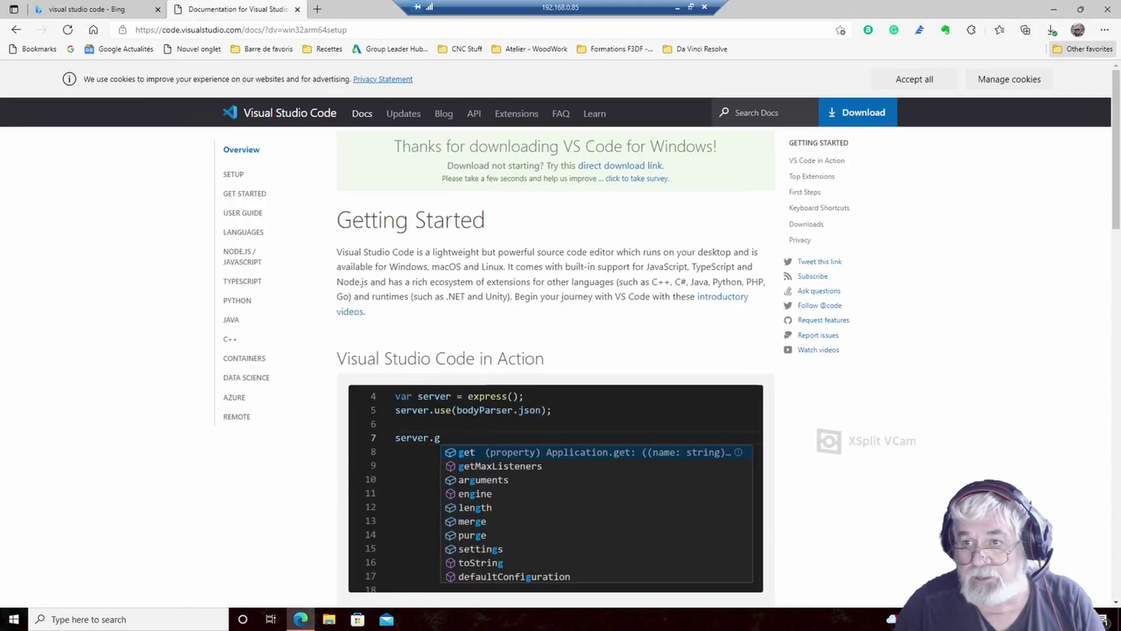
click(1104, 30)
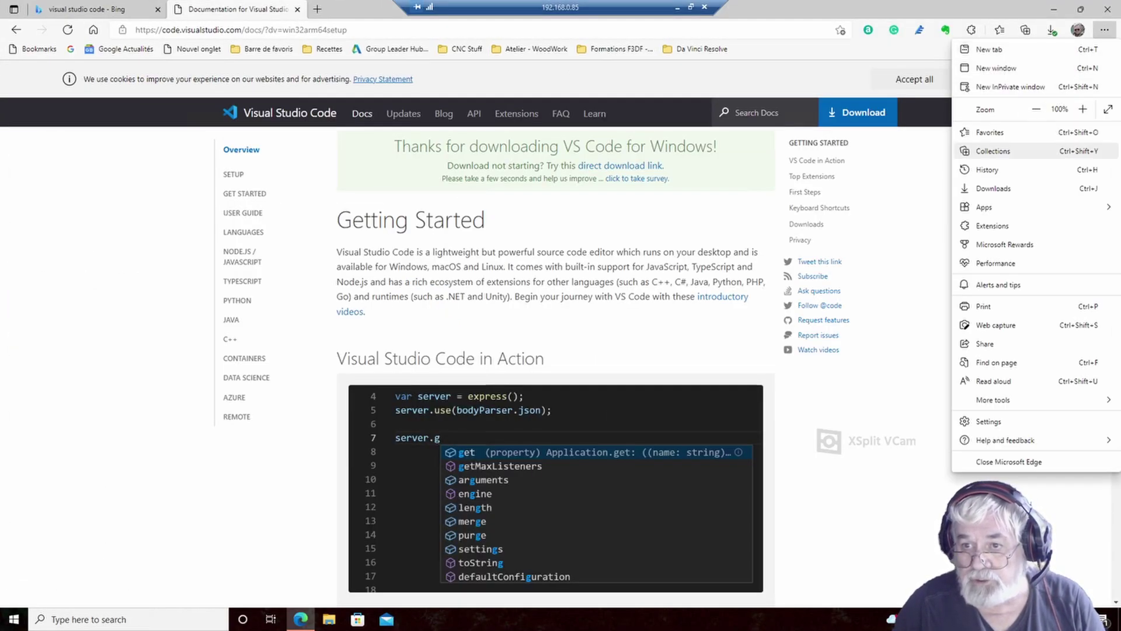
click(994, 188)
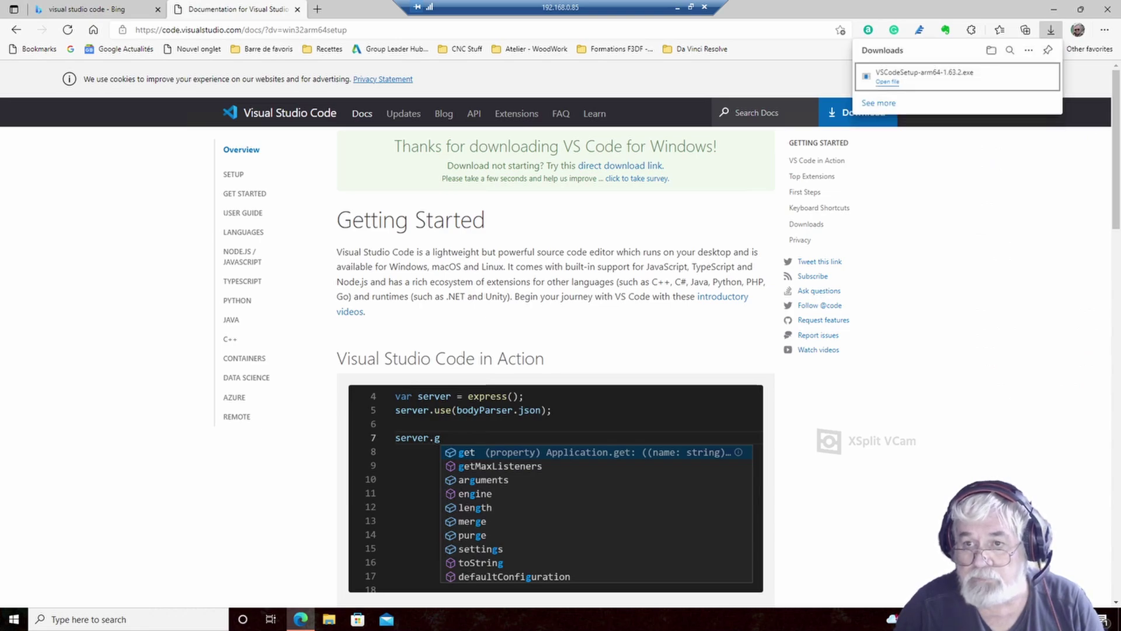
mouse_move(957, 77)
click(889, 81)
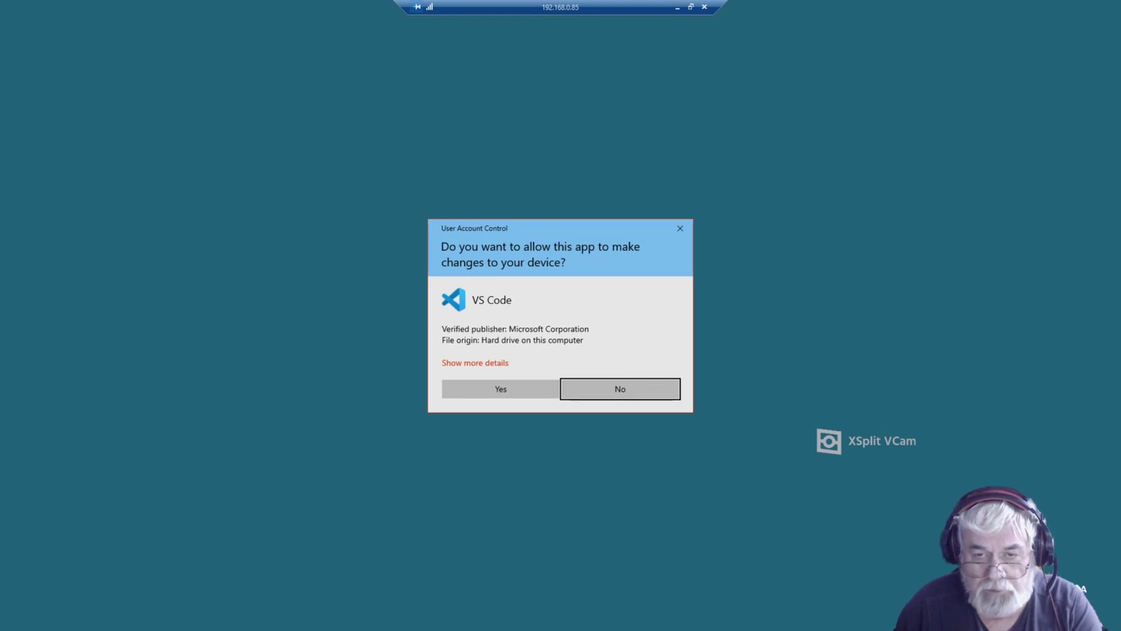
- Approve the User Account Control prompts so VS Code setup opens at its License Agreement
click(500, 389)
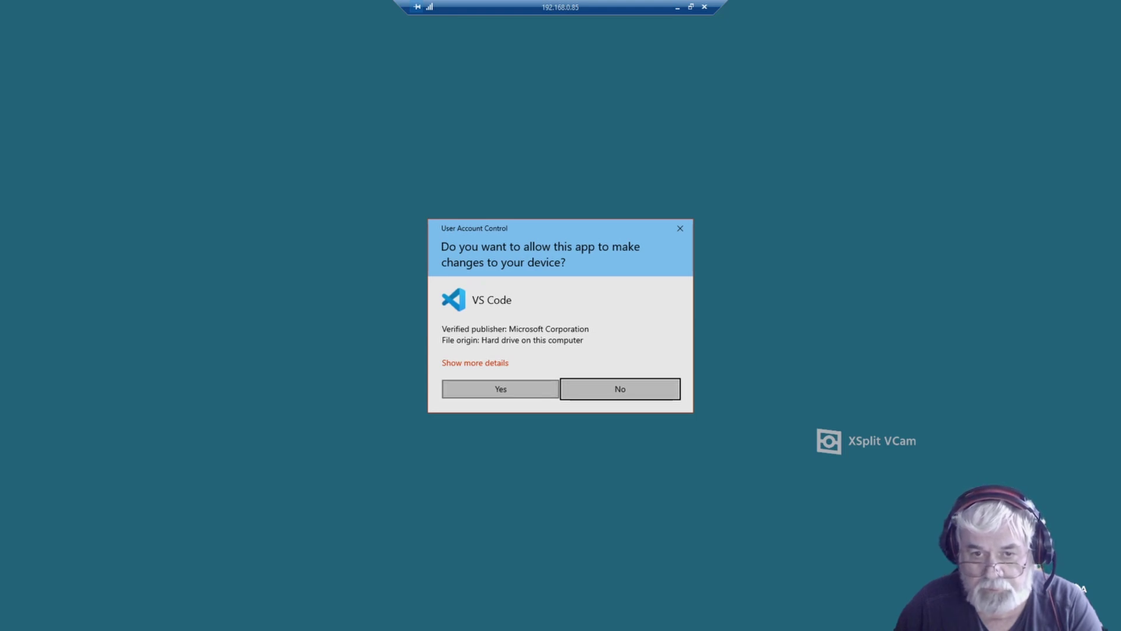
click(620, 389)
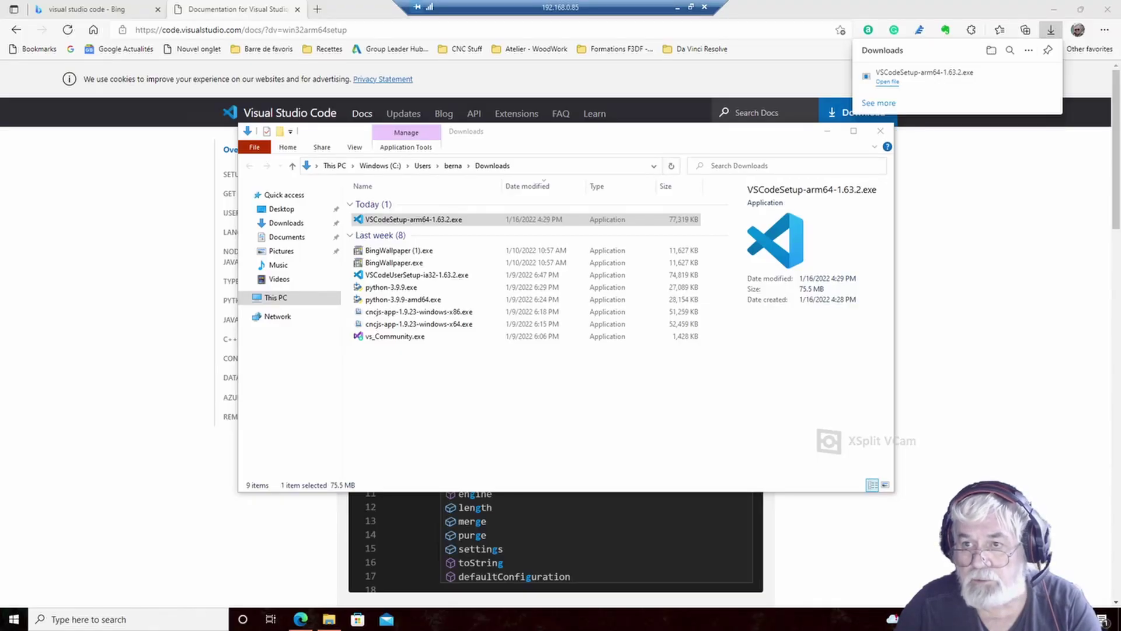
click(1054, 9)
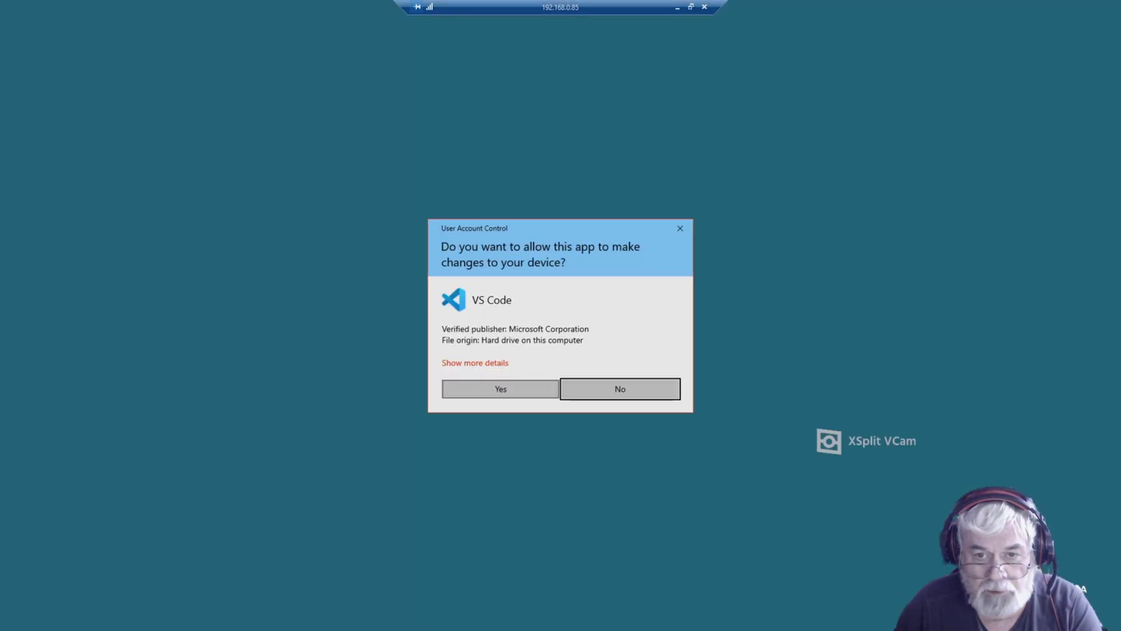
click(500, 389)
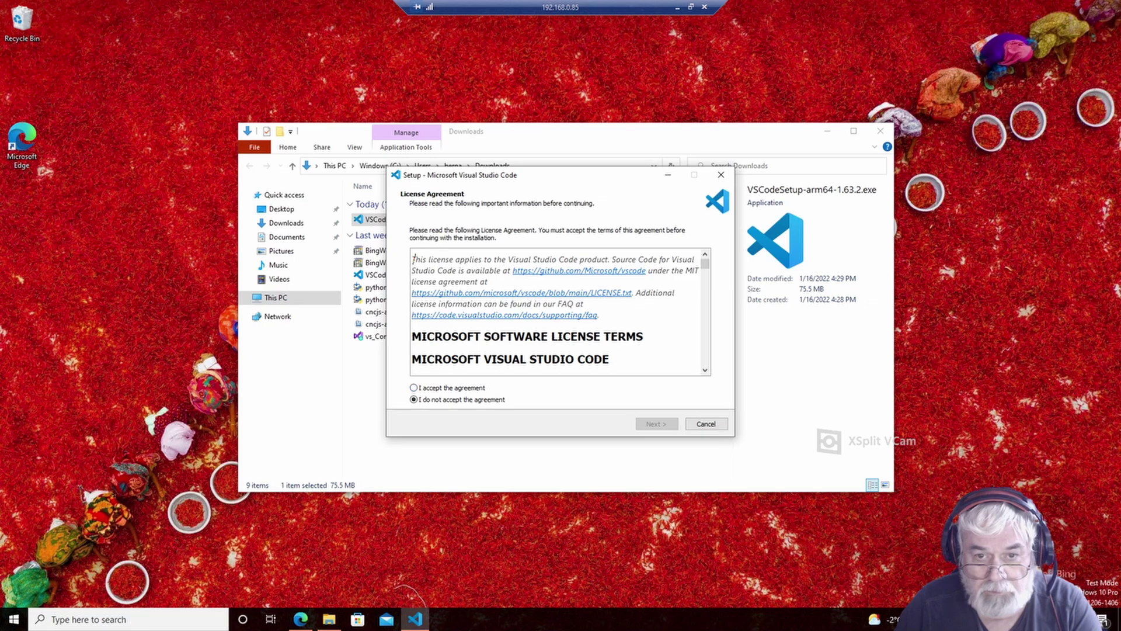
- Accept the license and keep the default install and Start Menu folders
click(414, 388)
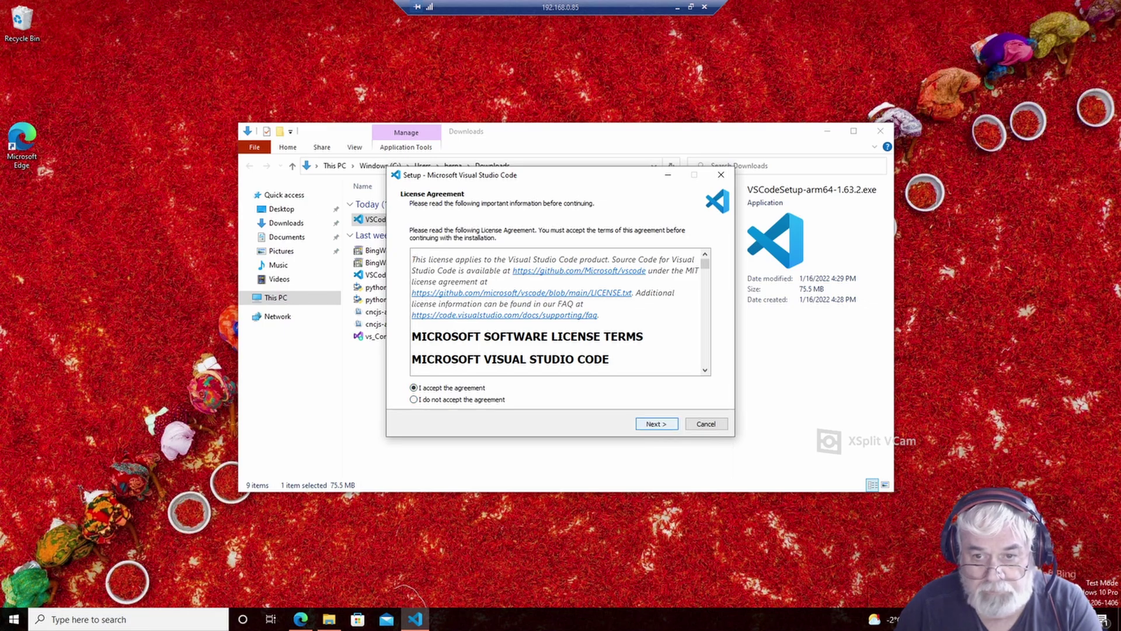
key(Return)
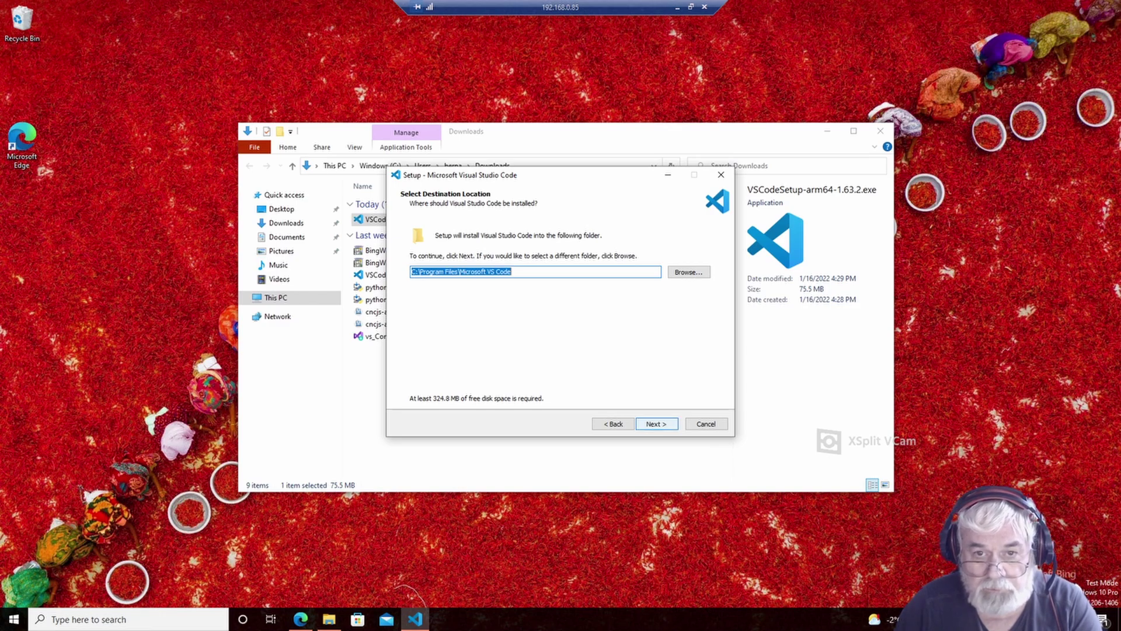
key(Return)
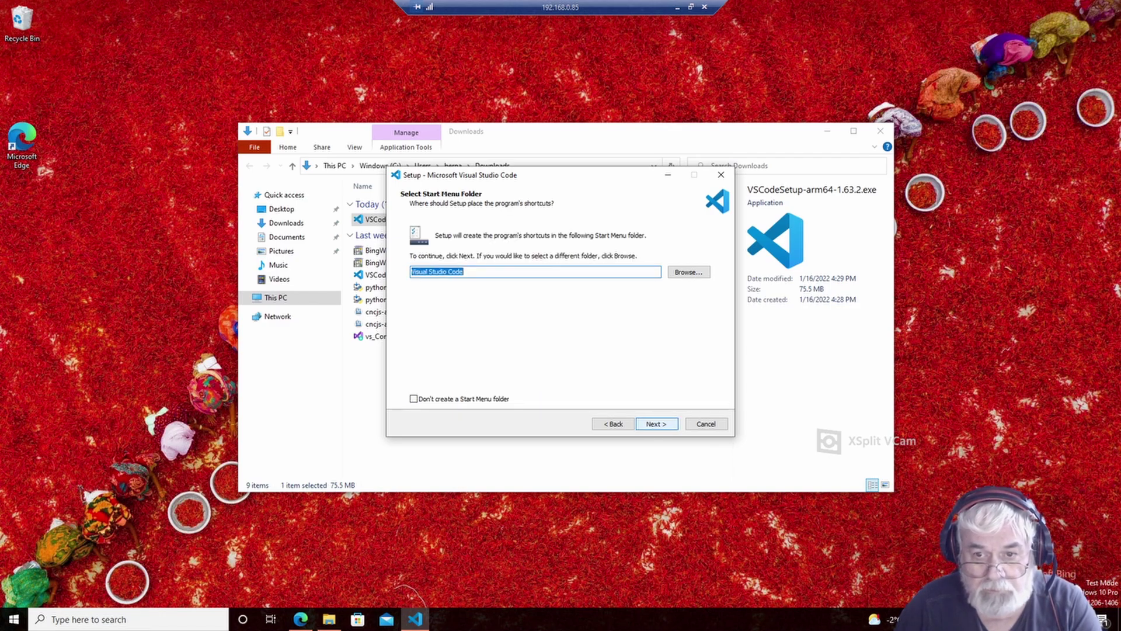
key(Return)
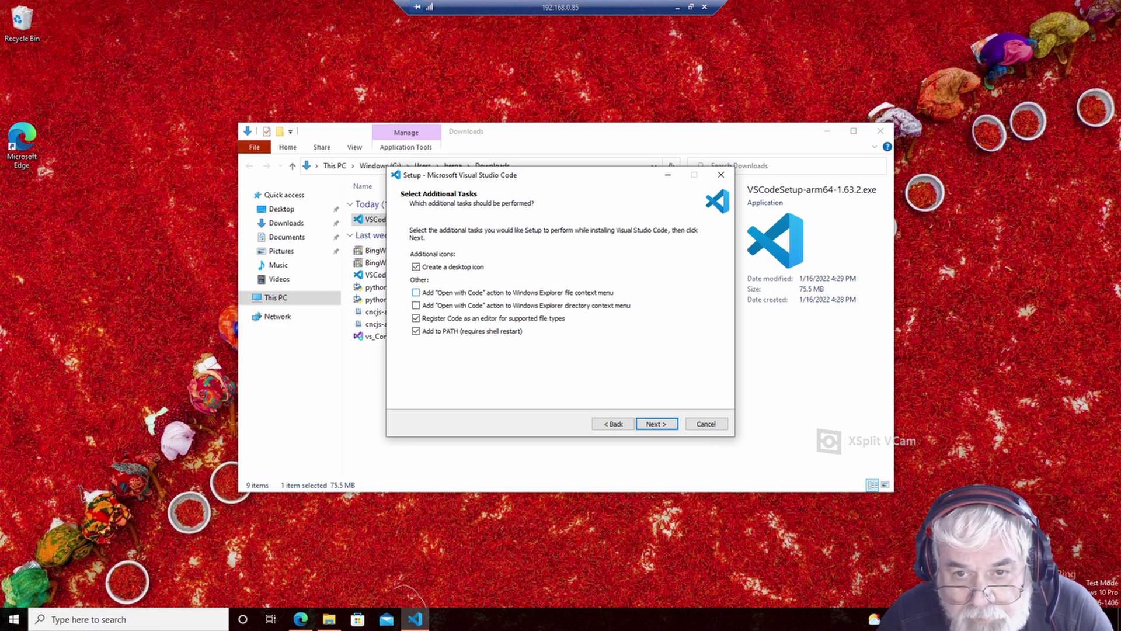
- Add both Open with Code context-menu actions and start the installation
click(415, 293)
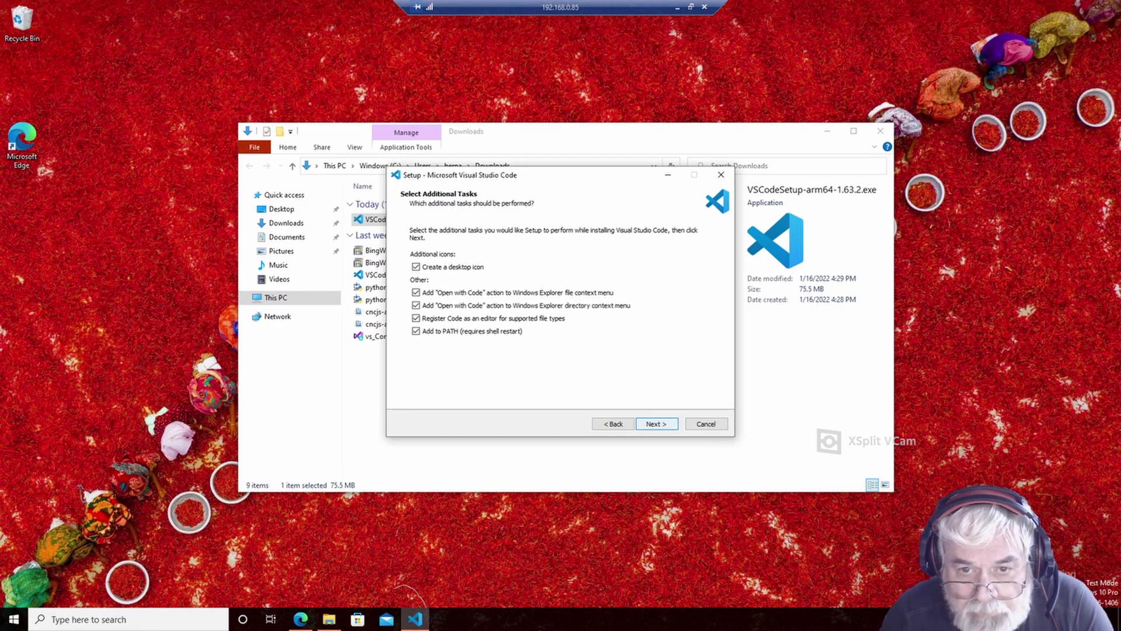
click(657, 423)
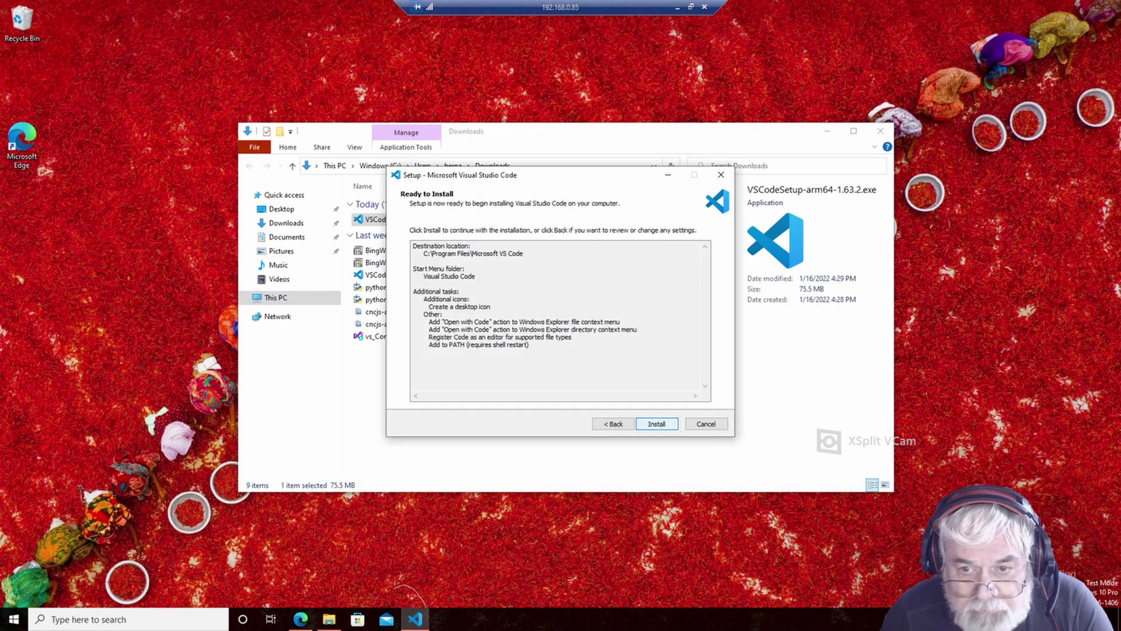
click(656, 424)
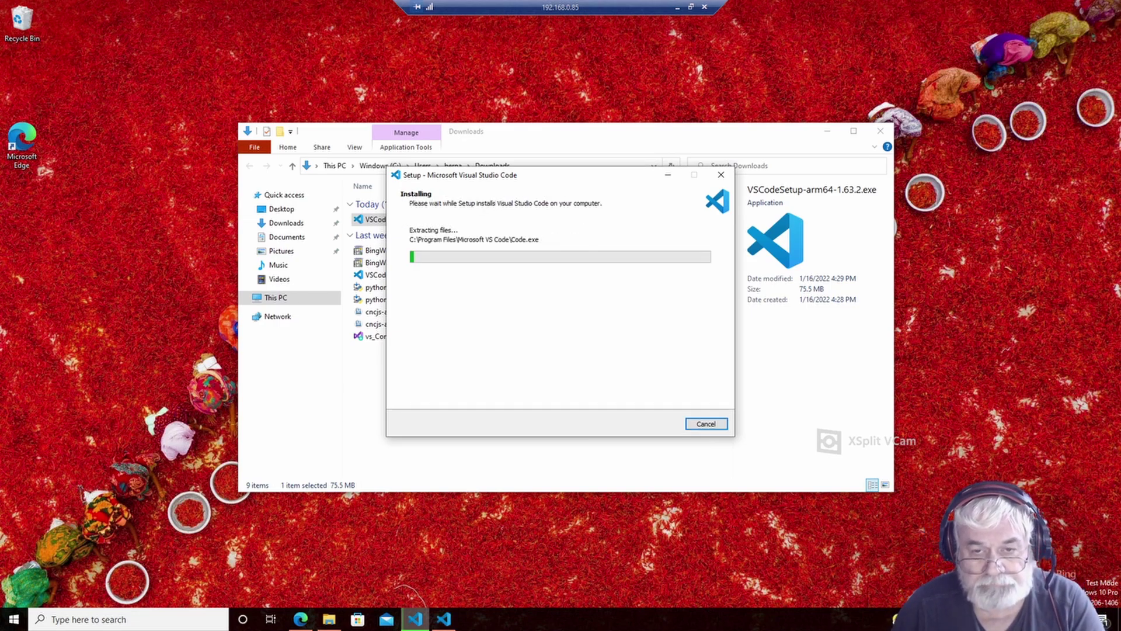
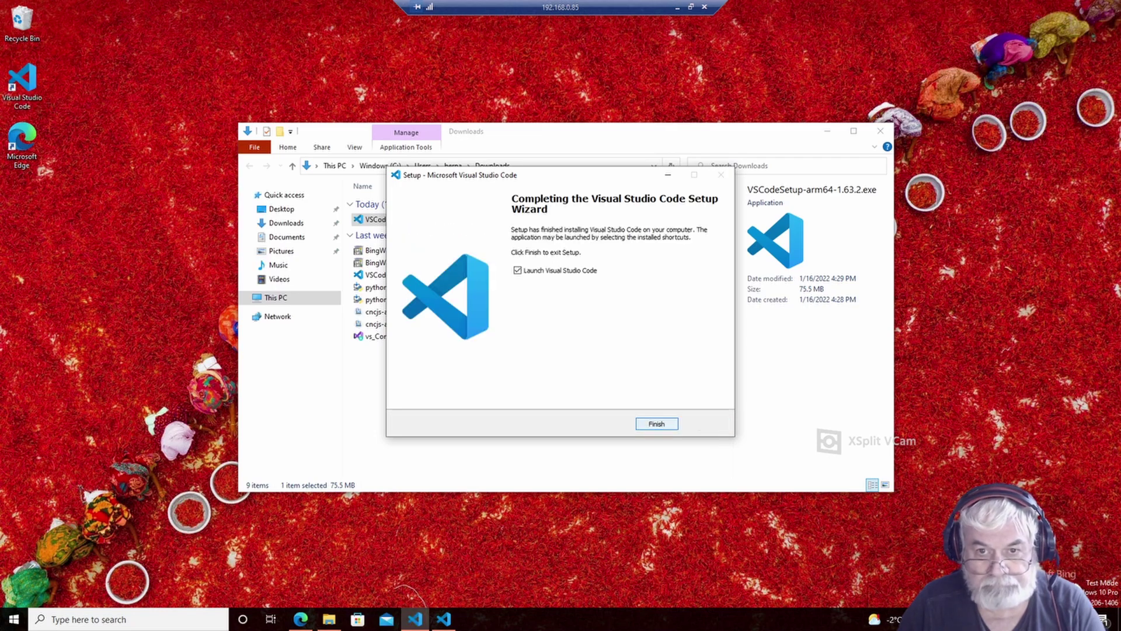
- Finish the VS Code install, then cancel and exit the duplicate second setup run
click(657, 424)
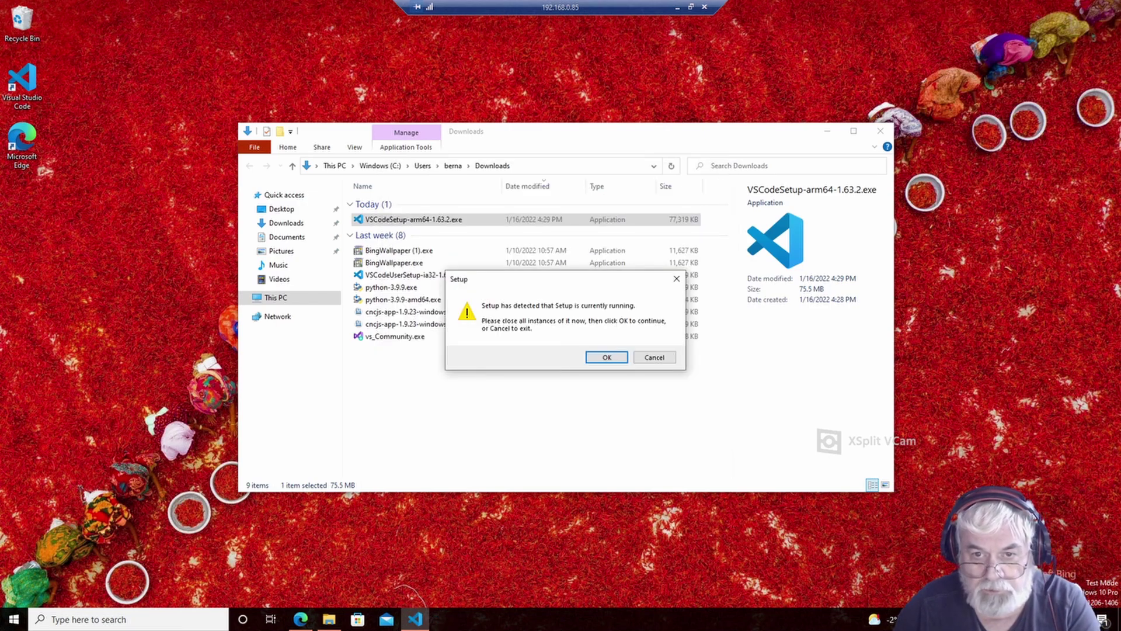
click(608, 356)
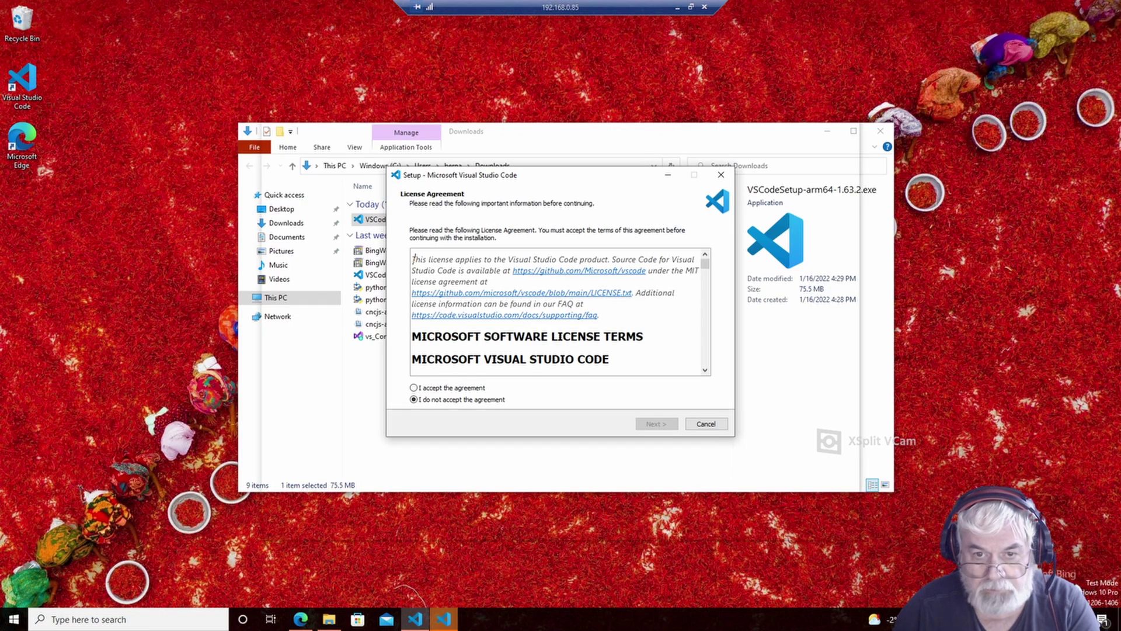
click(706, 424)
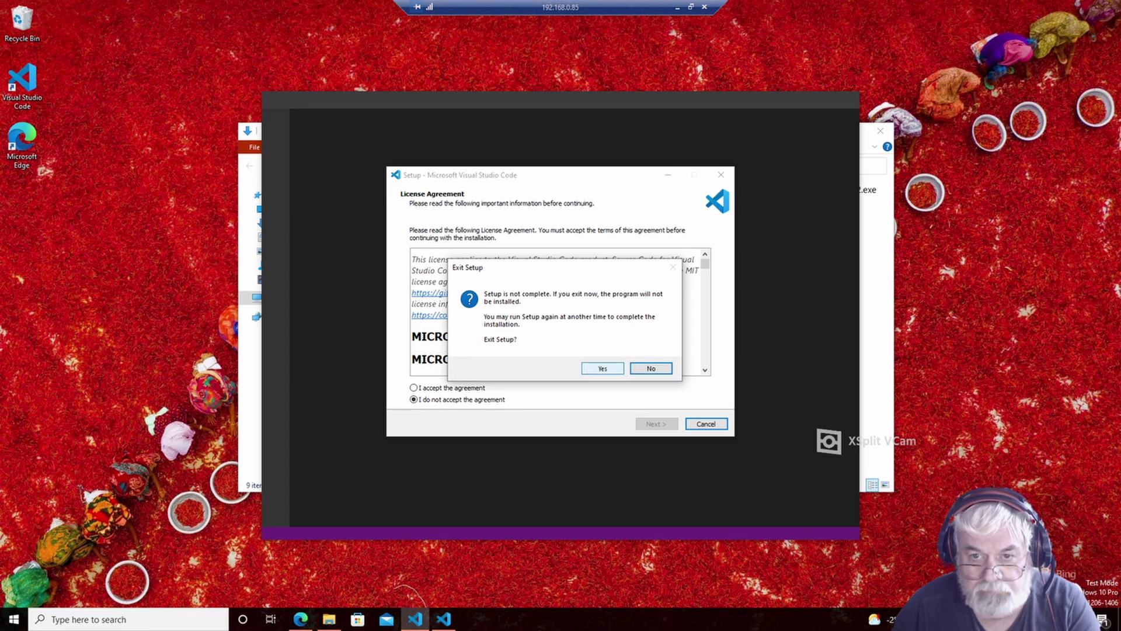
click(603, 368)
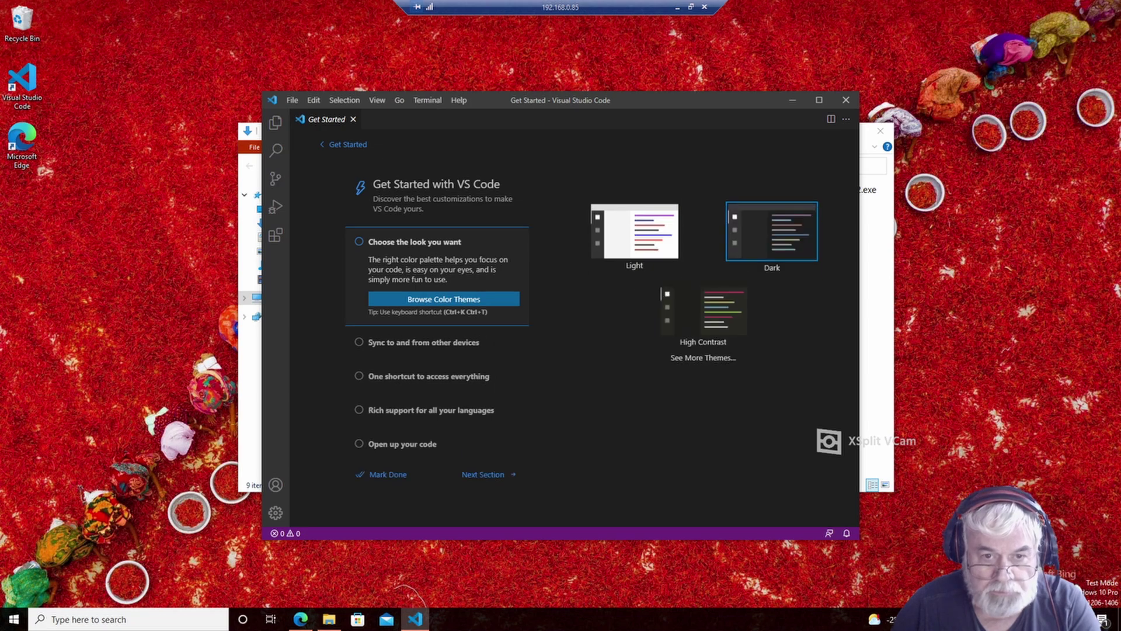
- Close the Downloads folder window and maximize Visual Studio Code
click(250, 379)
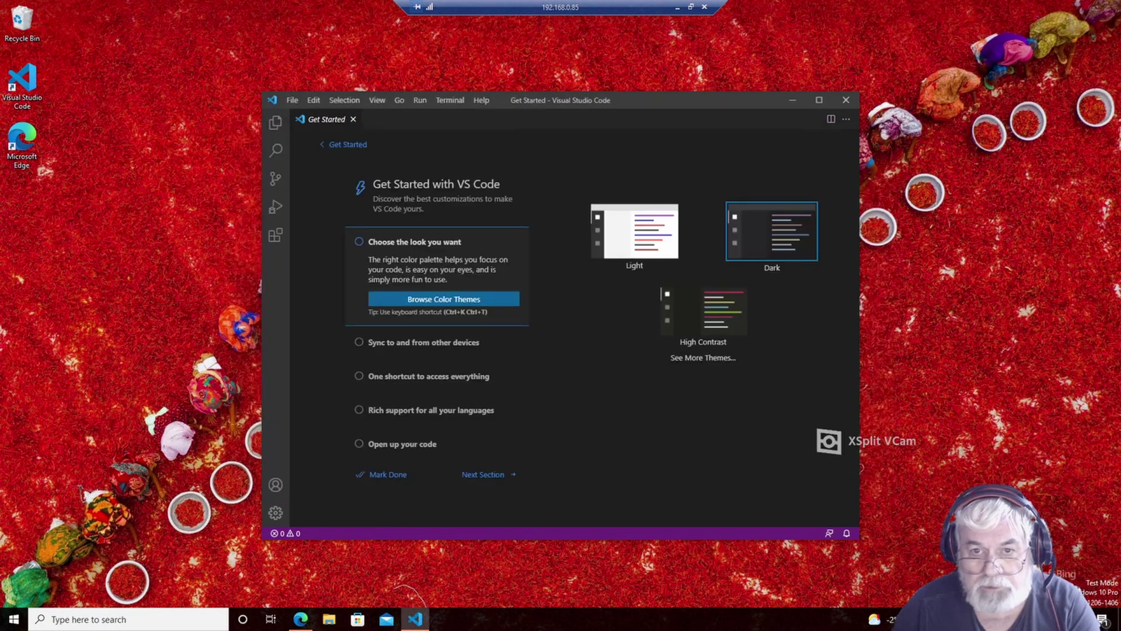
click(880, 131)
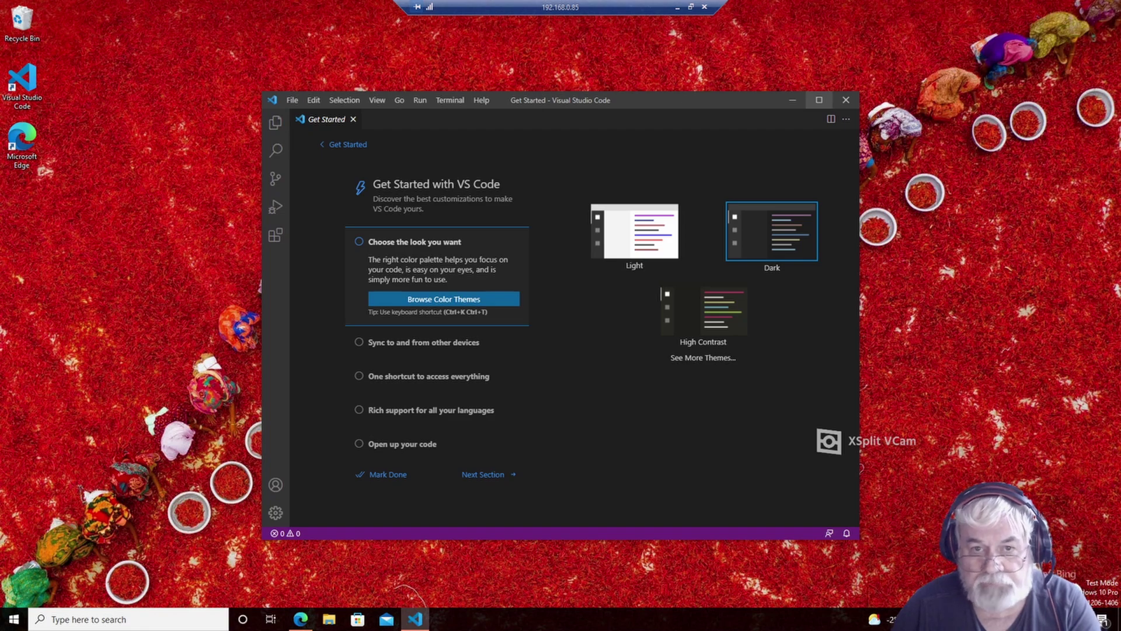
click(819, 100)
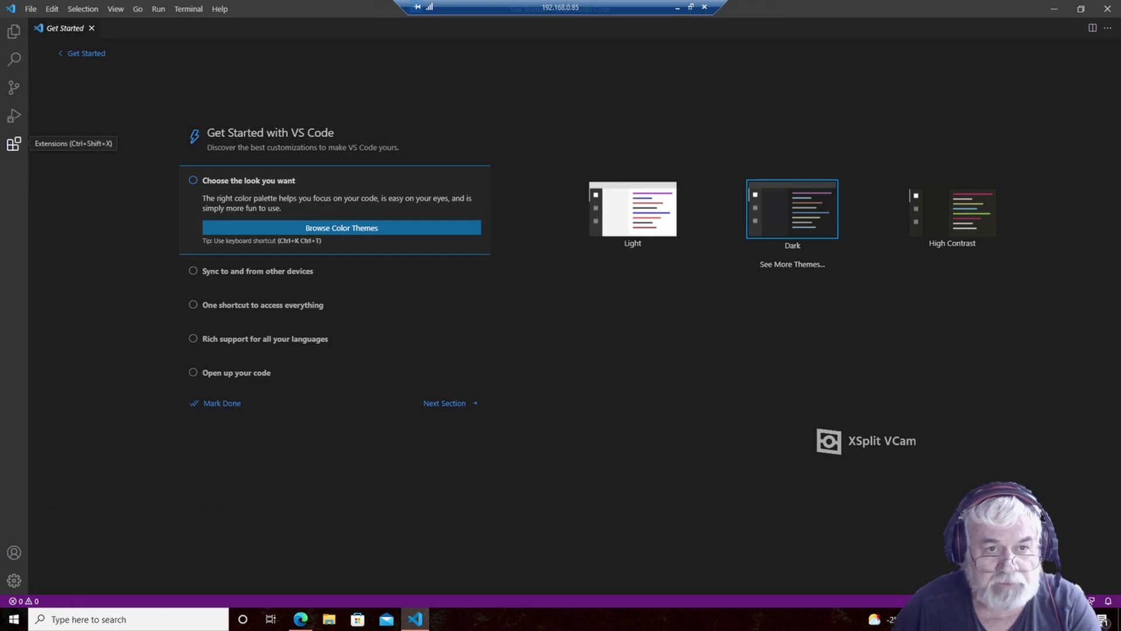
- Search the extensions marketplace for 'G-Code' and install the nc-gcode extension
click(14, 143)
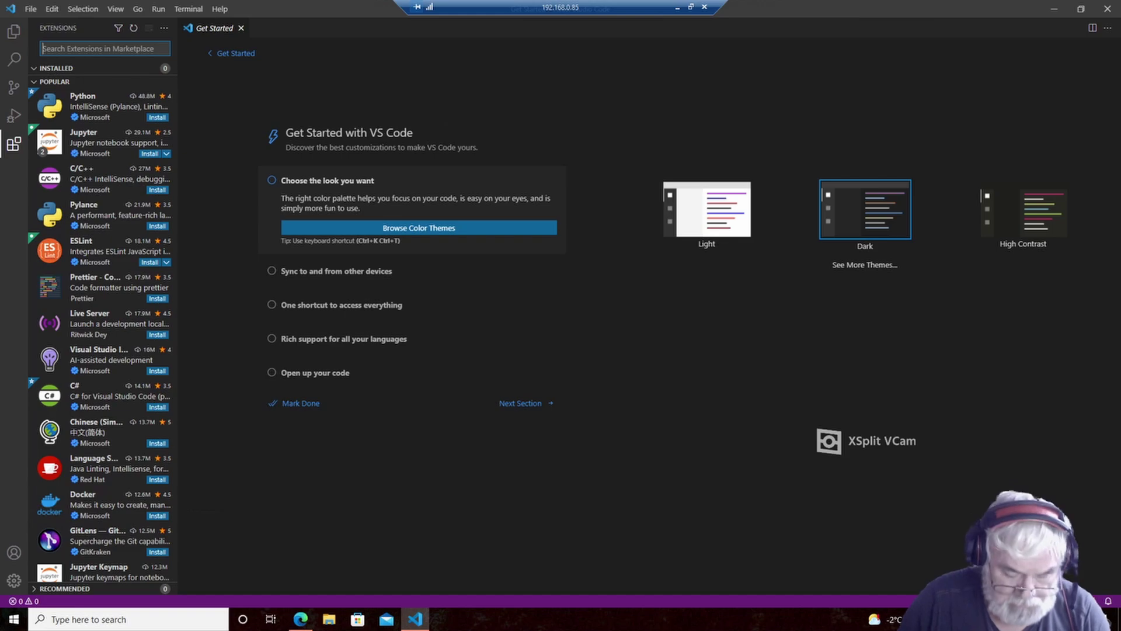
text(G-Code)
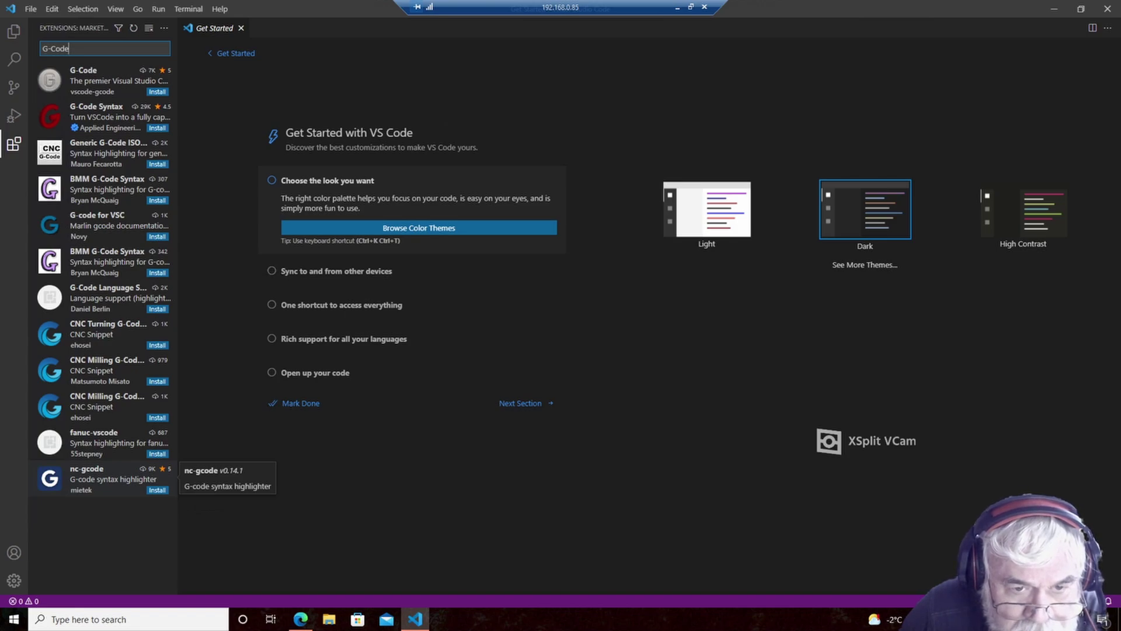
click(157, 490)
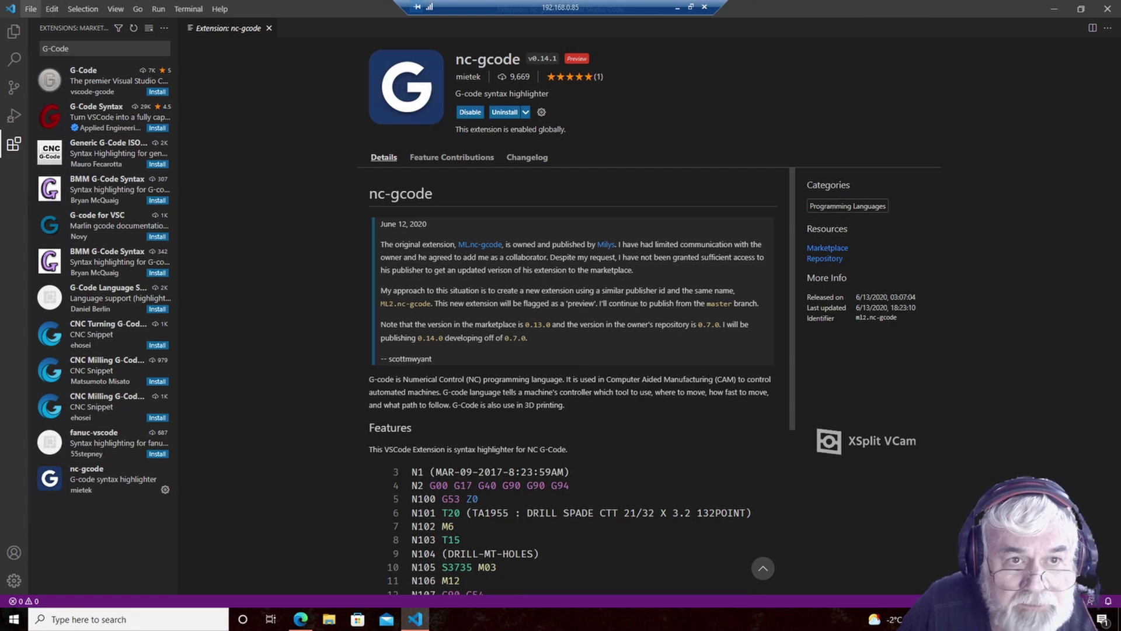
- Start File > Open File and browse to the Network location
click(30, 8)
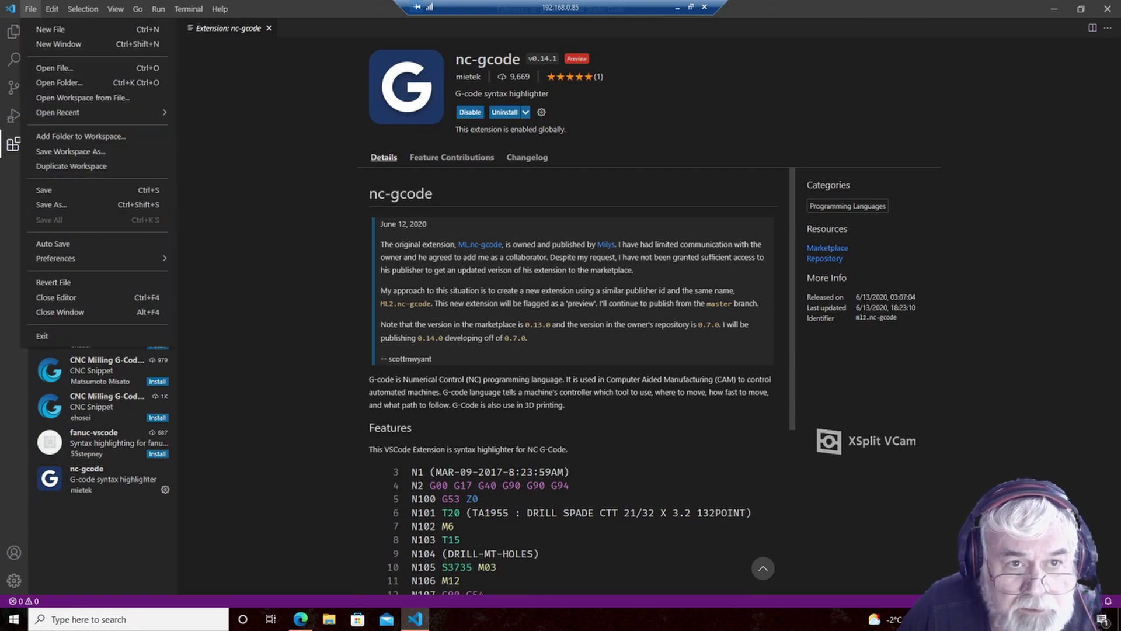
click(54, 67)
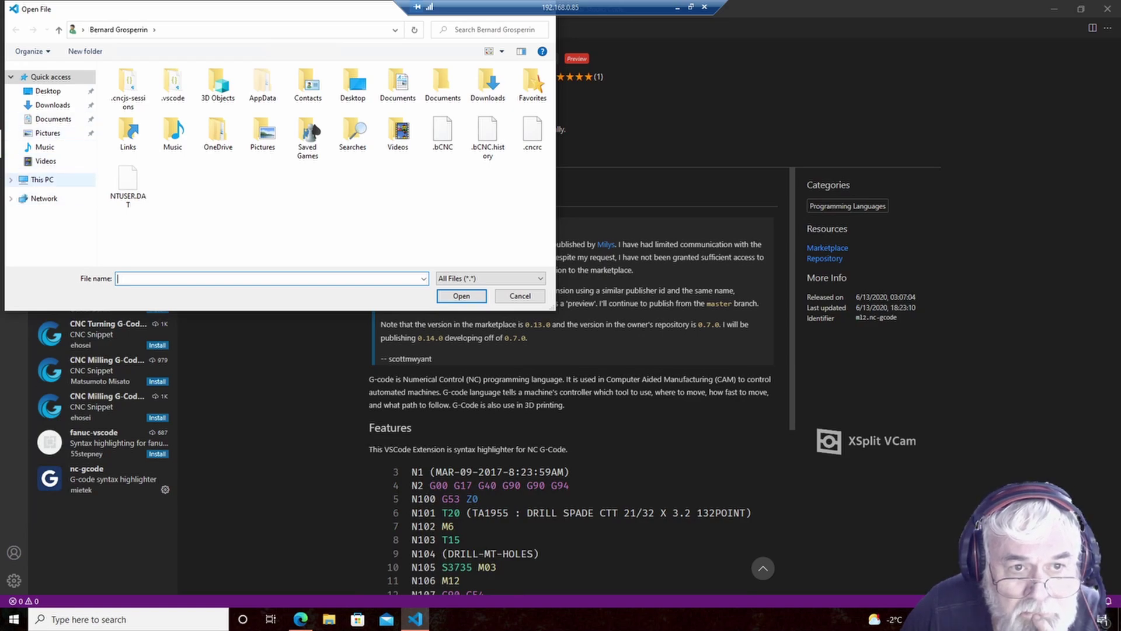
click(44, 198)
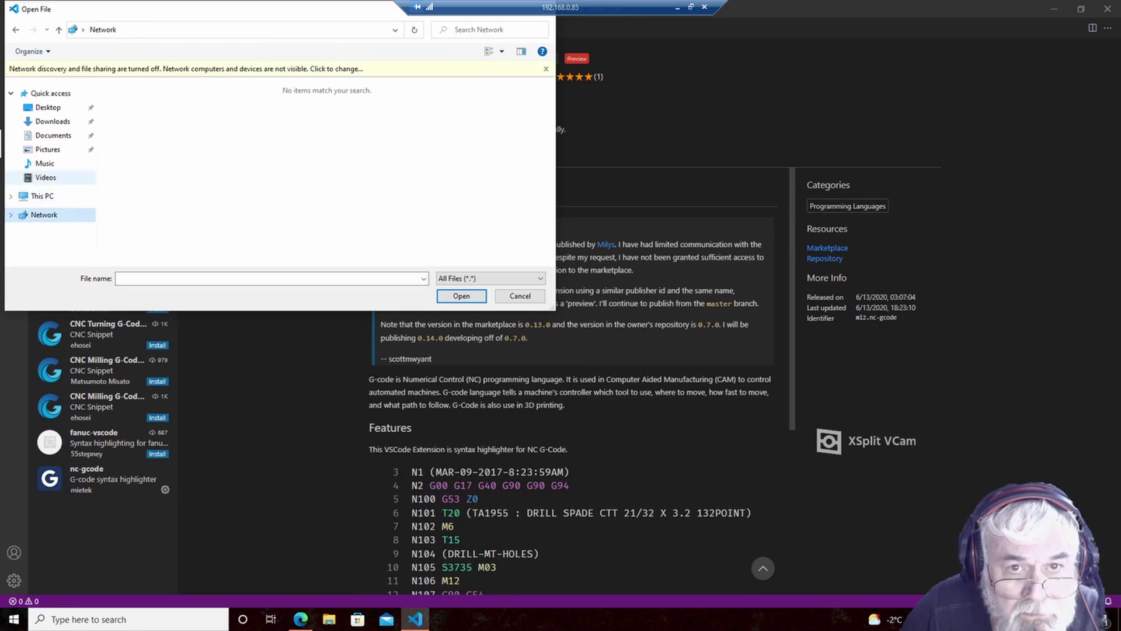
- Turn on network discovery for all public networks, granting administrator permission
click(309, 69)
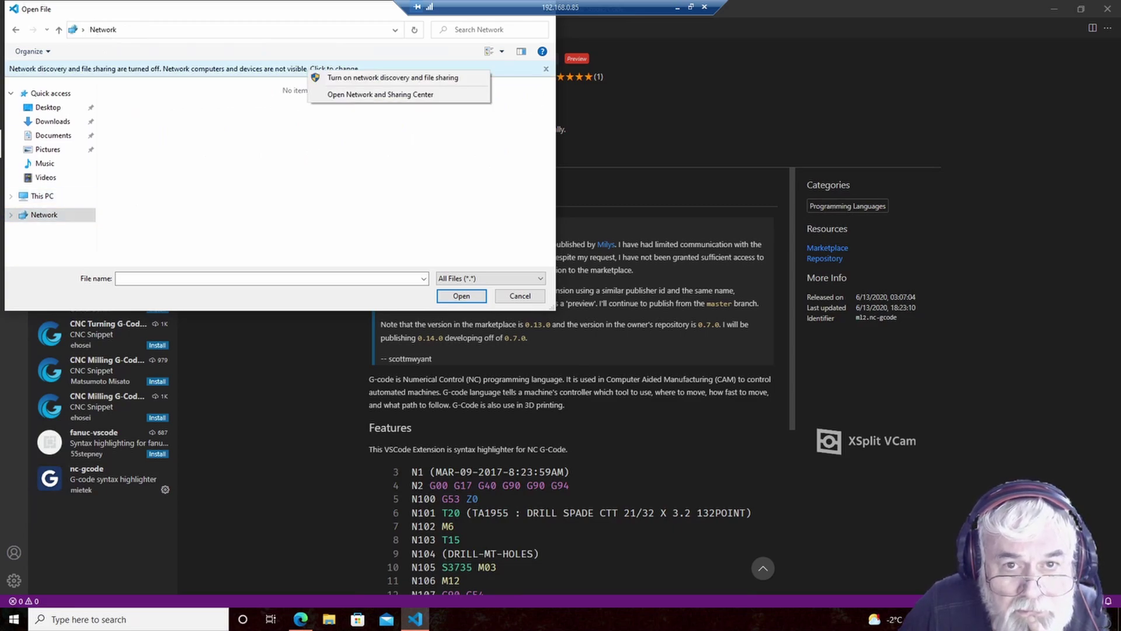
click(393, 77)
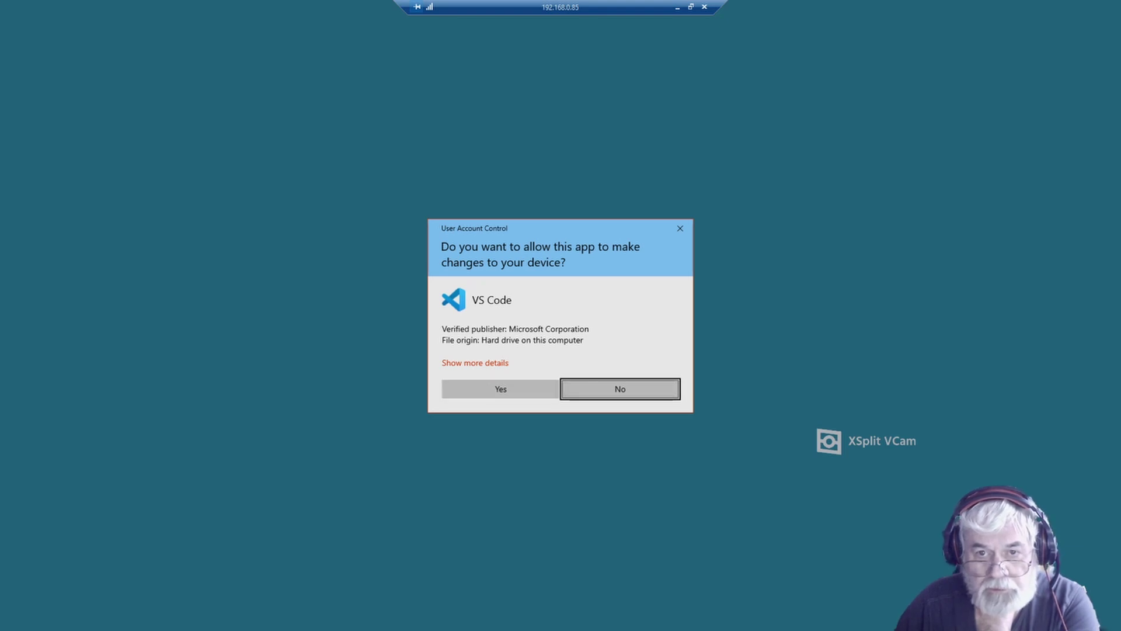
click(620, 389)
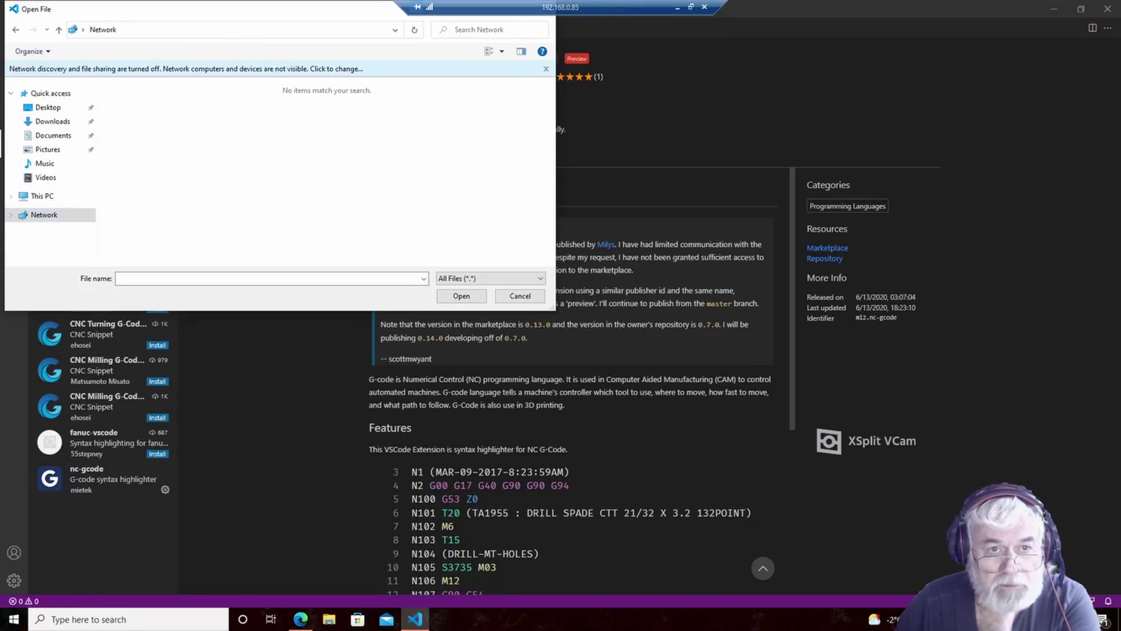
click(256, 69)
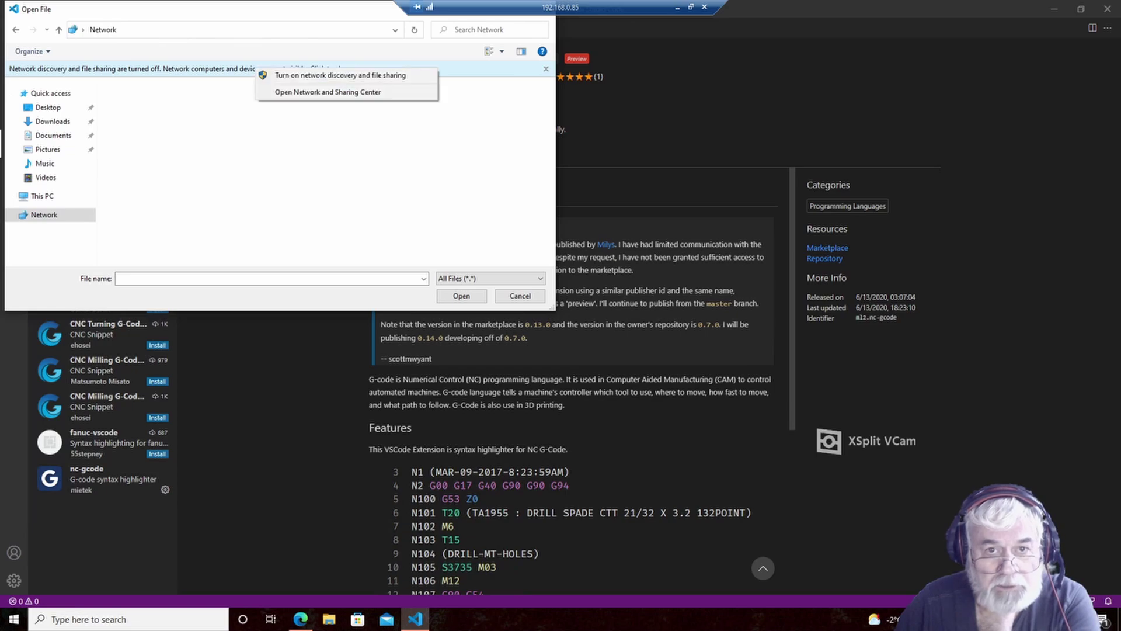
click(340, 75)
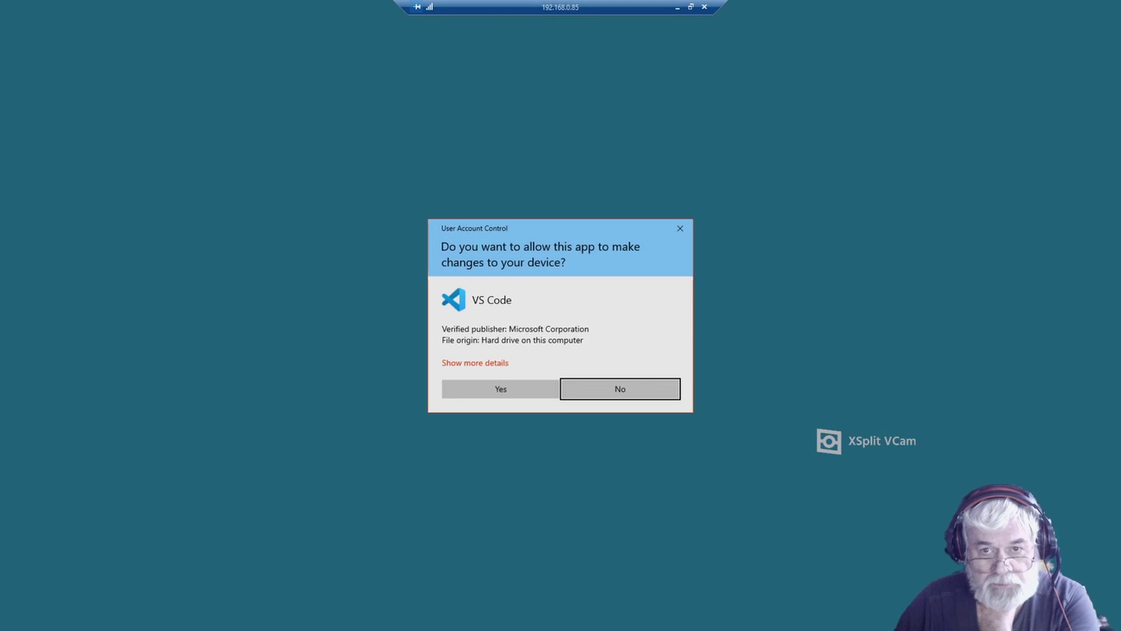
click(500, 389)
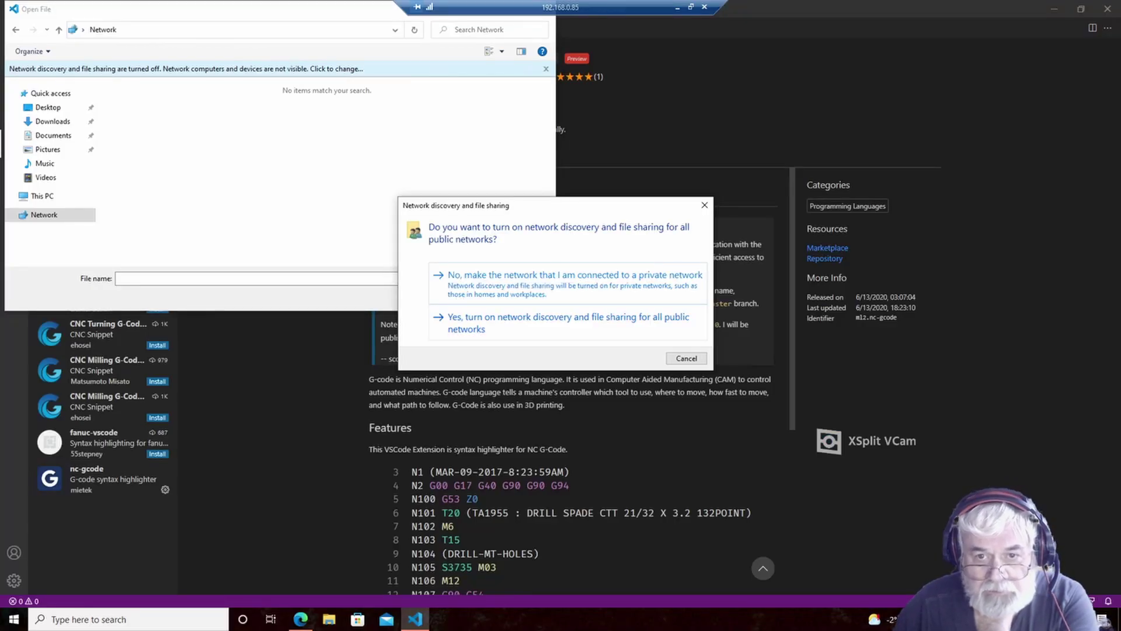
click(568, 323)
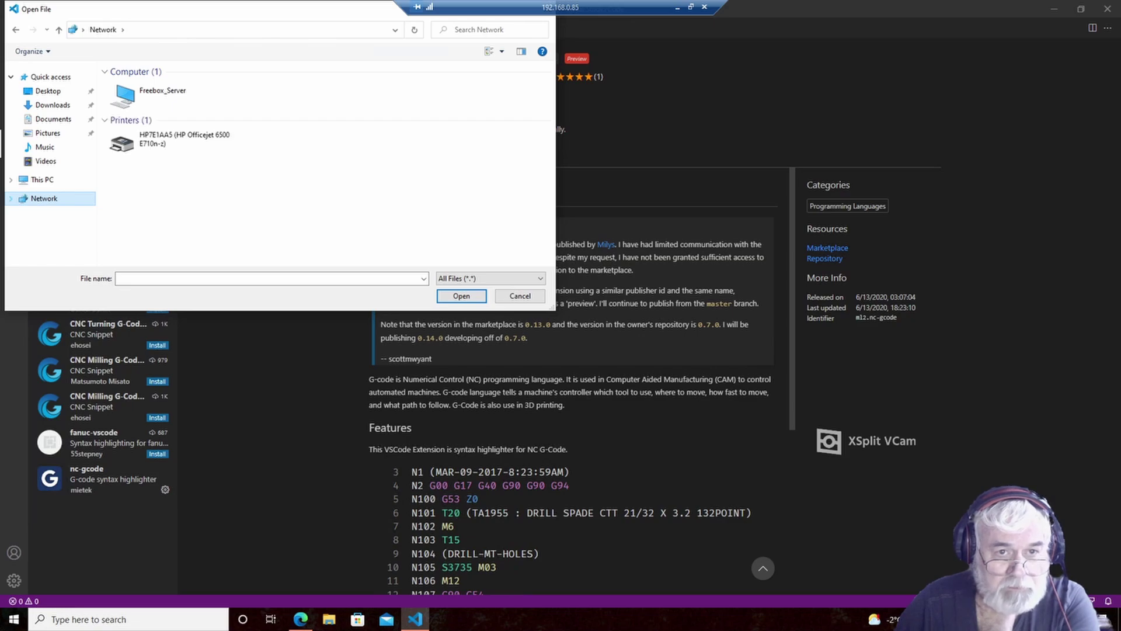
- Open BabyCNCPartsZ18mm.nc from \\tsclient\E\Le Bear CNC\GCode
click(10, 199)
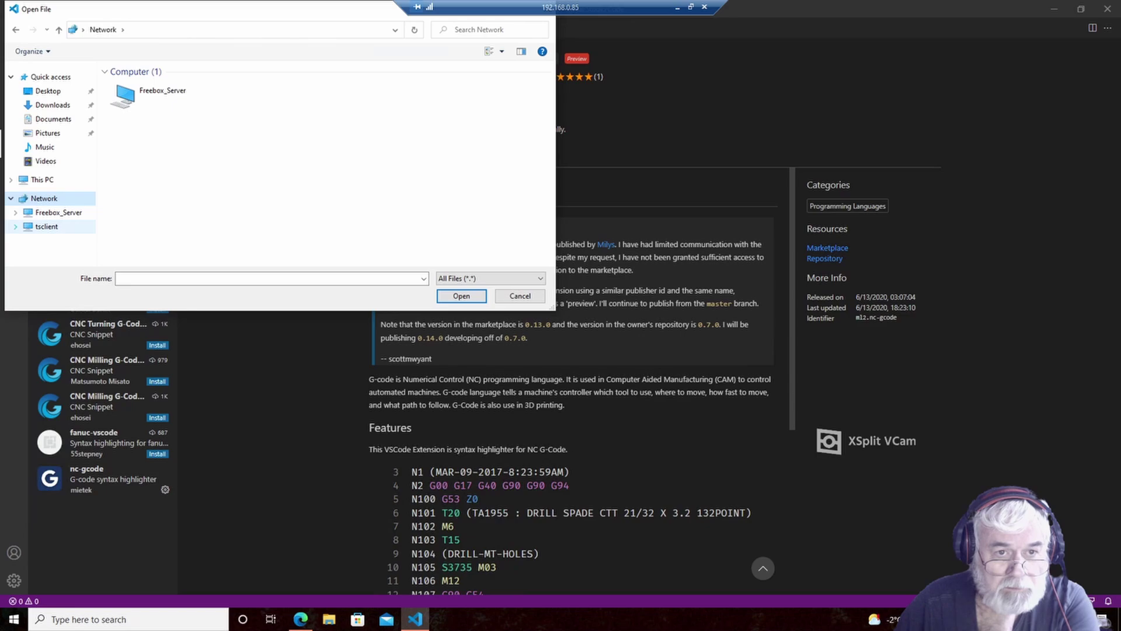
click(15, 226)
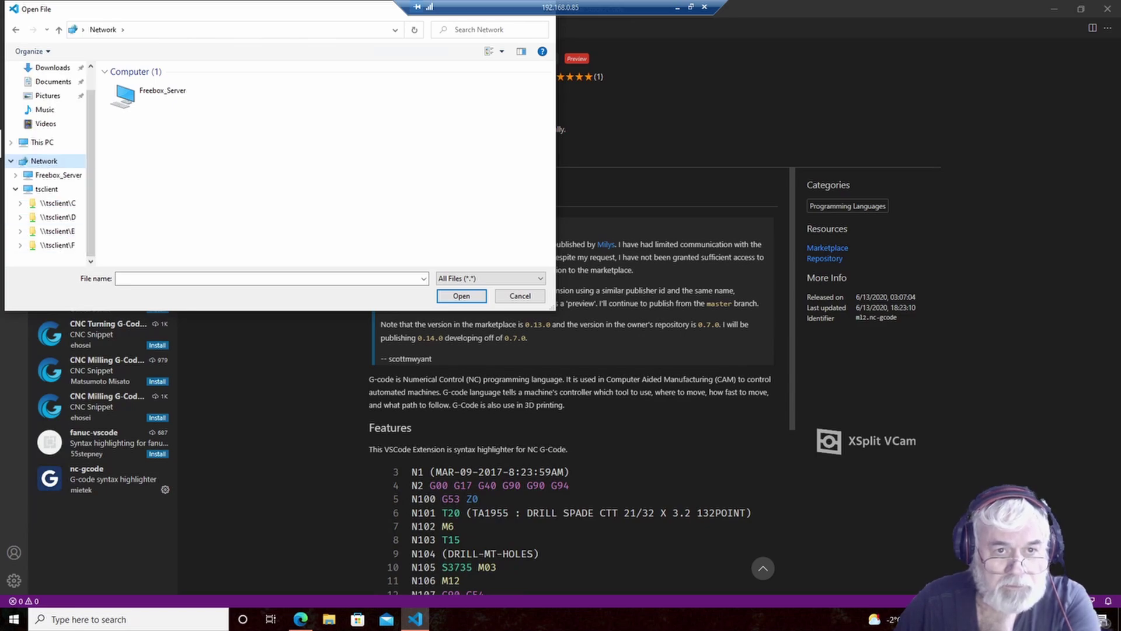
drag(92, 175, 166, 175)
click(57, 230)
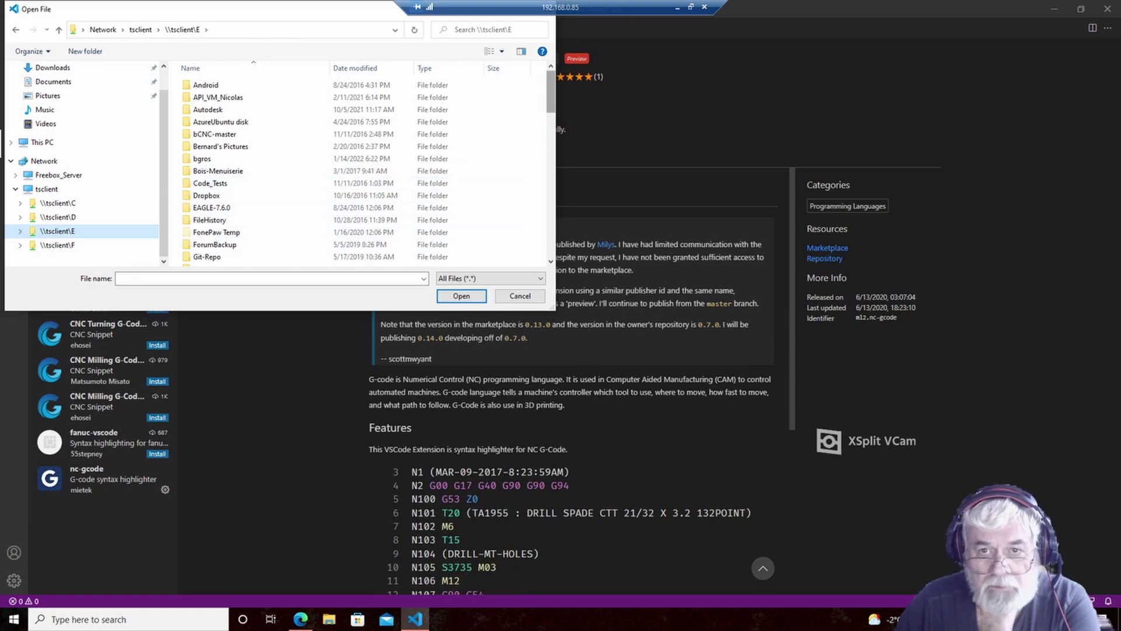
scroll(429, 100, down, 2)
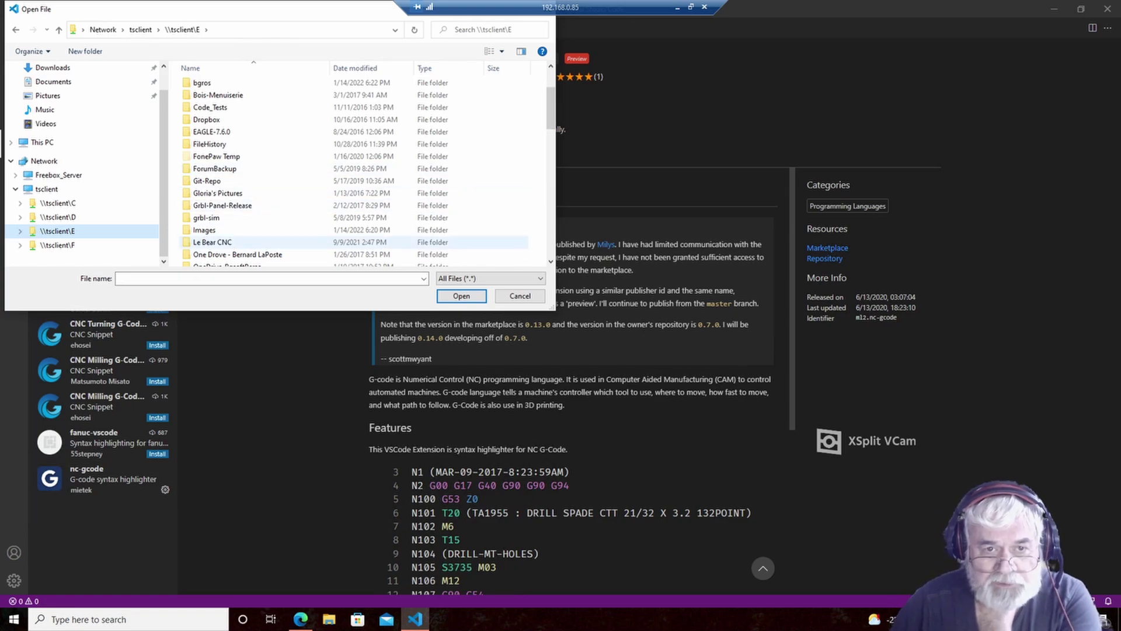
double_click(212, 242)
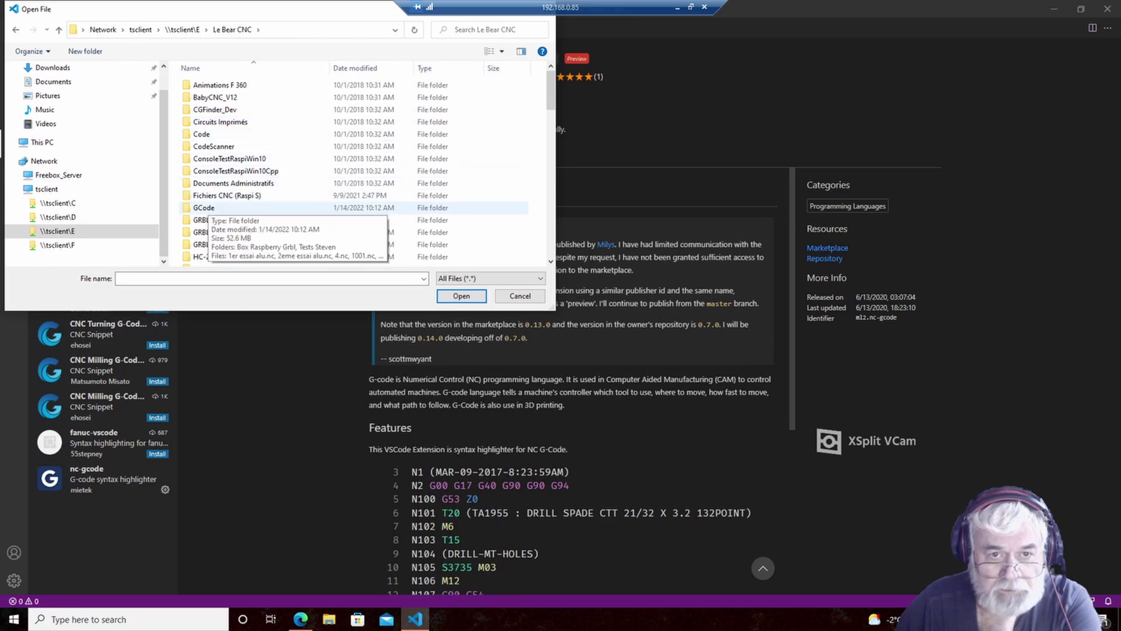
double_click(216, 207)
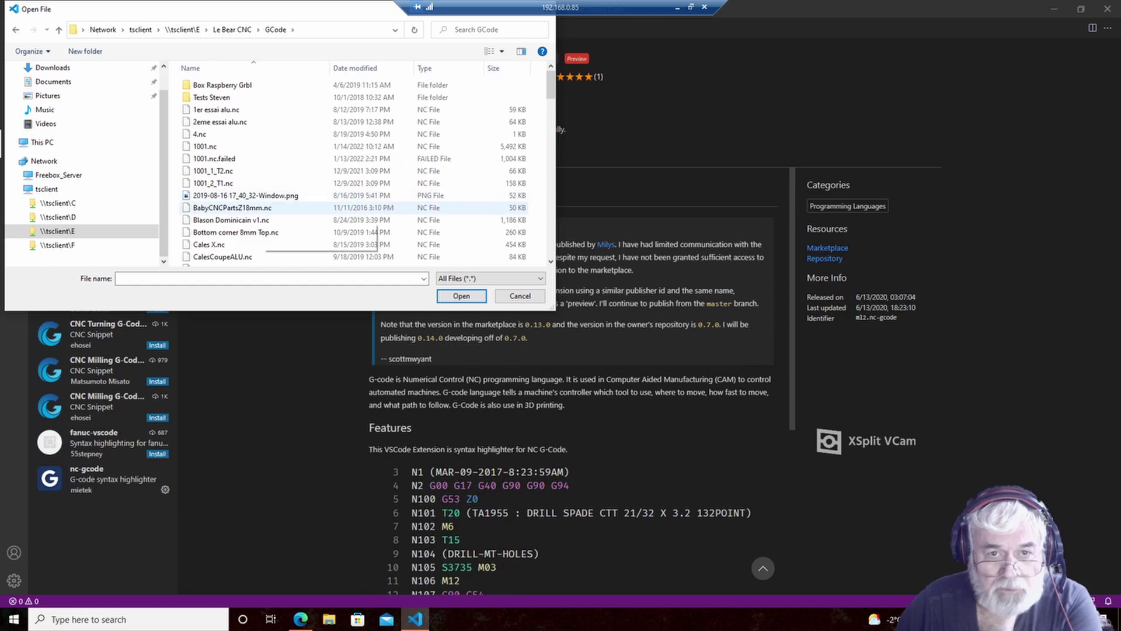
click(231, 207)
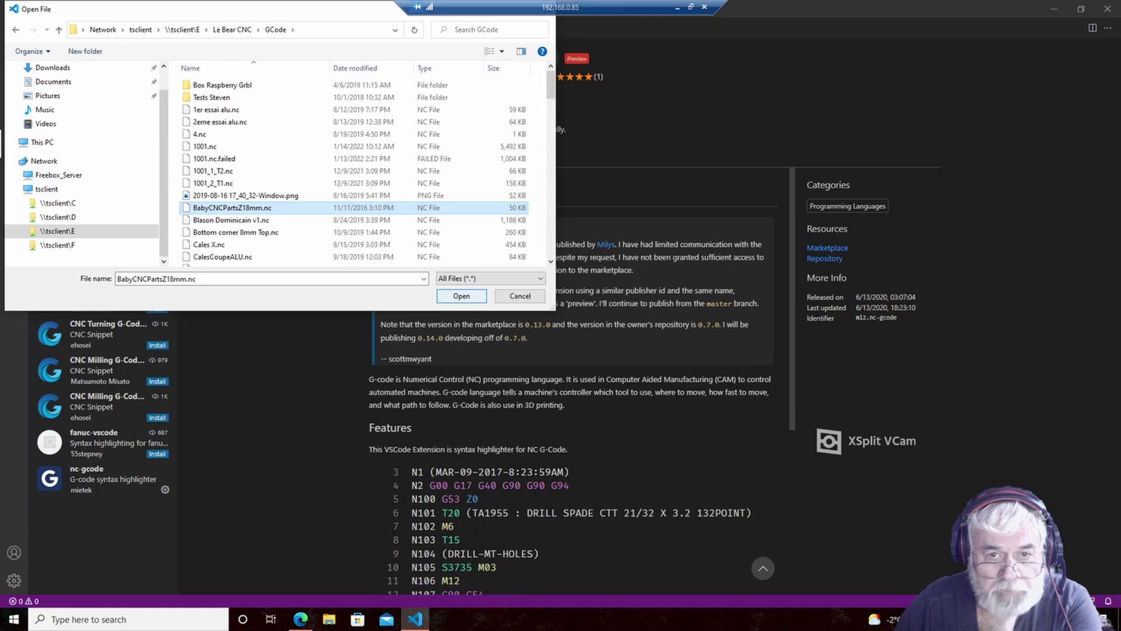
key(Return)
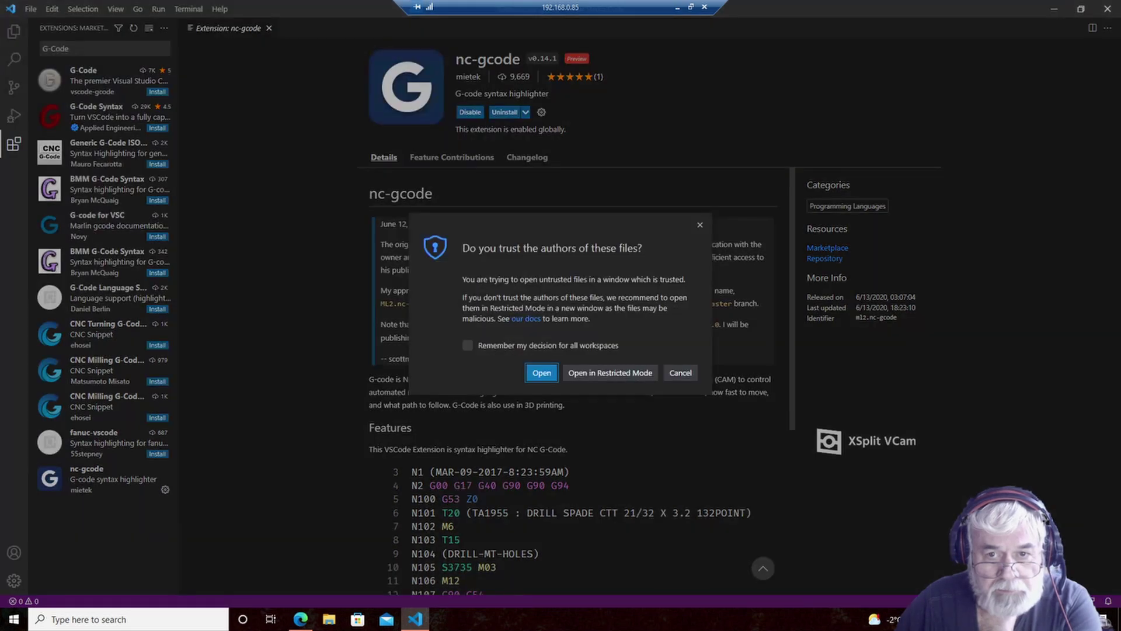
- Trust the file's authors, scroll through the G-code, then close VS Code
key(Return)
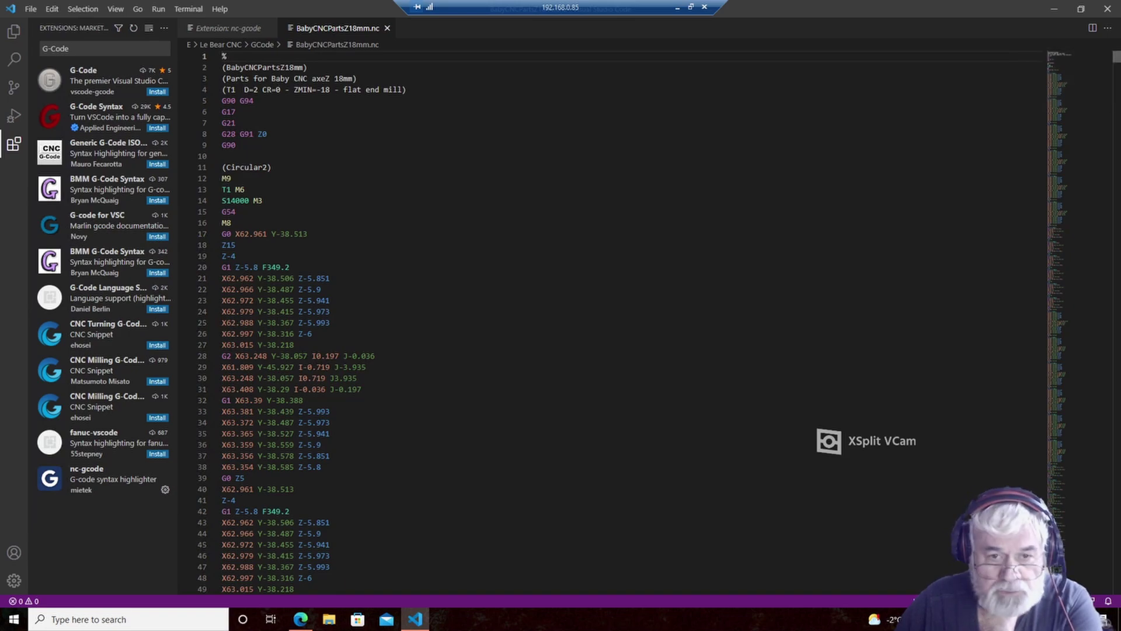
scroll(561, 321, down, 10)
scroll(610, 321, up, 10)
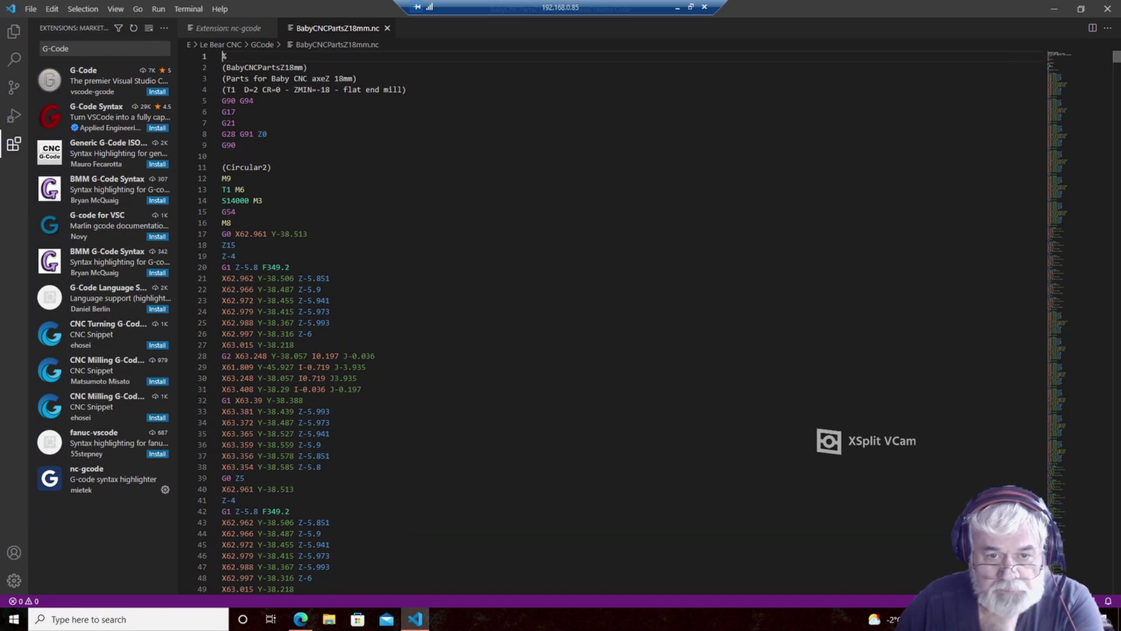
scroll(611, 321, down, 12)
scroll(610, 322, down, 12)
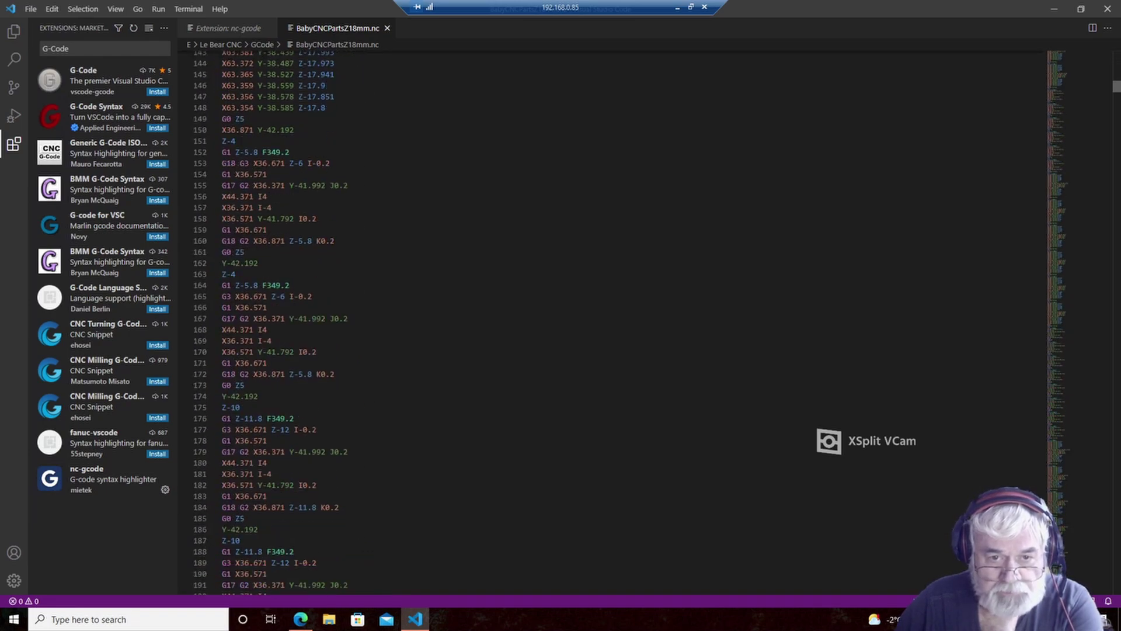
scroll(610, 321, down, 2)
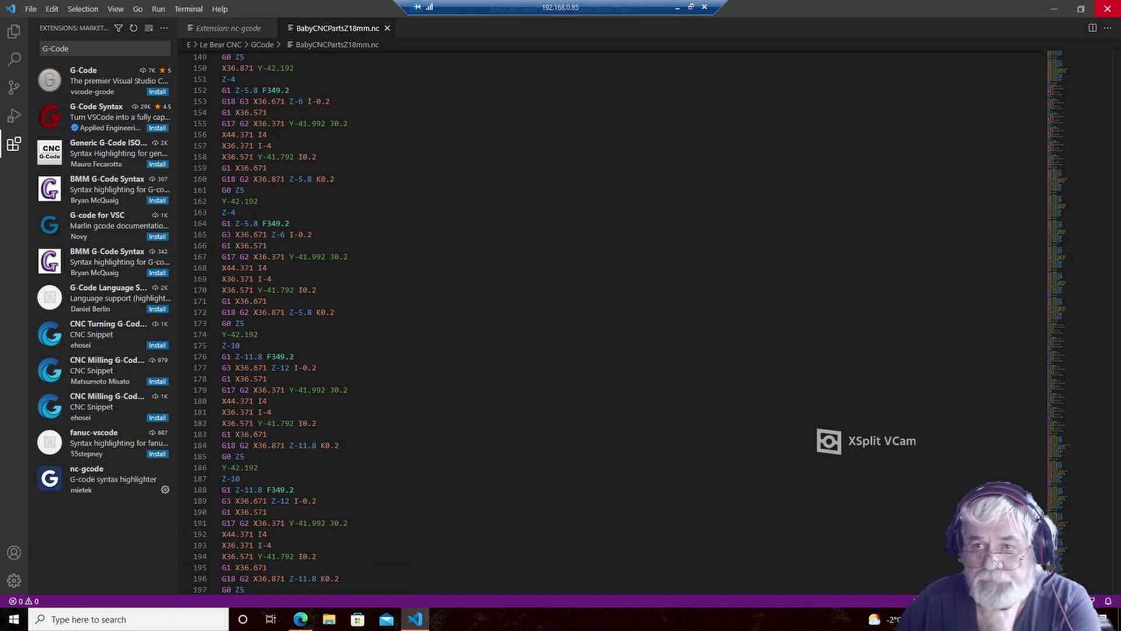
click(1108, 9)
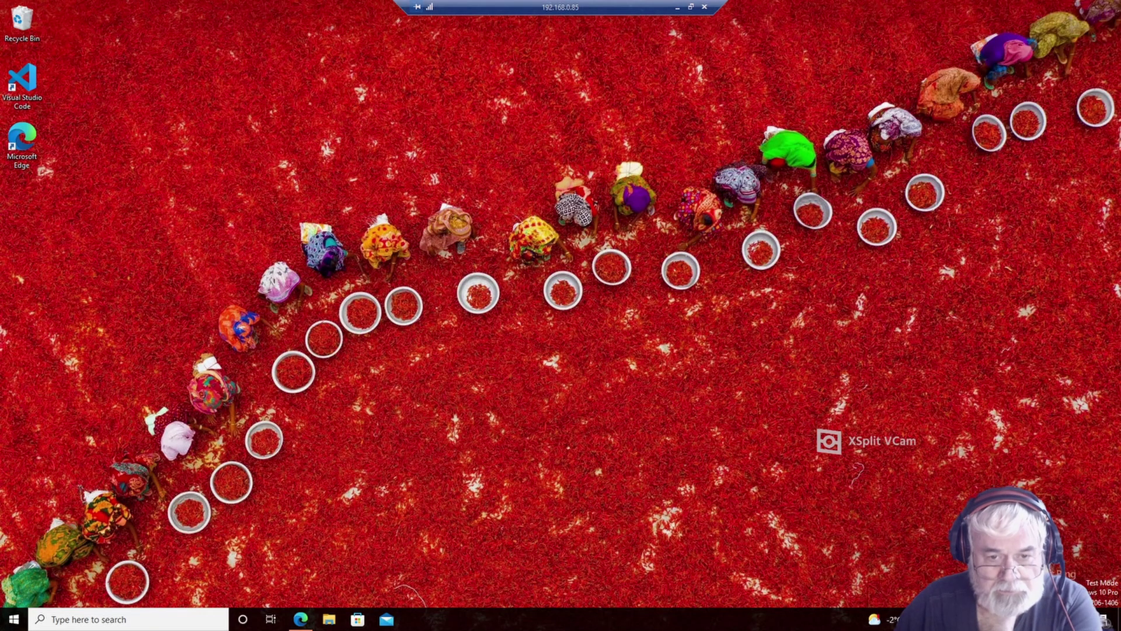
- In Edge, close the VS Code documentation and search tabs, leaving a new tab
mouse_move(300, 619)
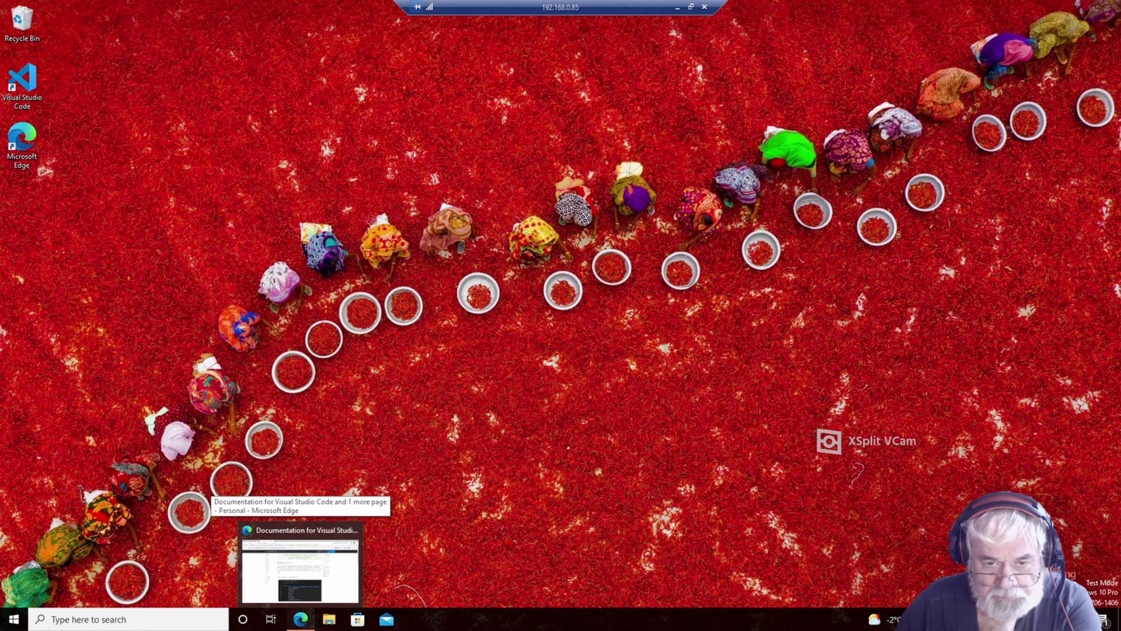
click(301, 563)
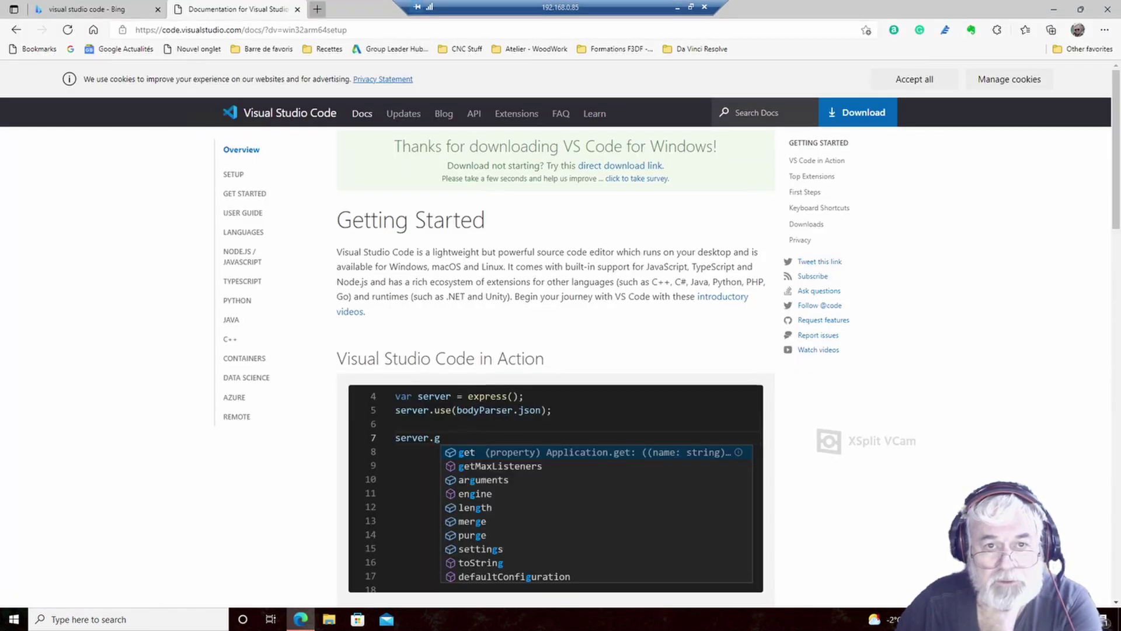
click(297, 10)
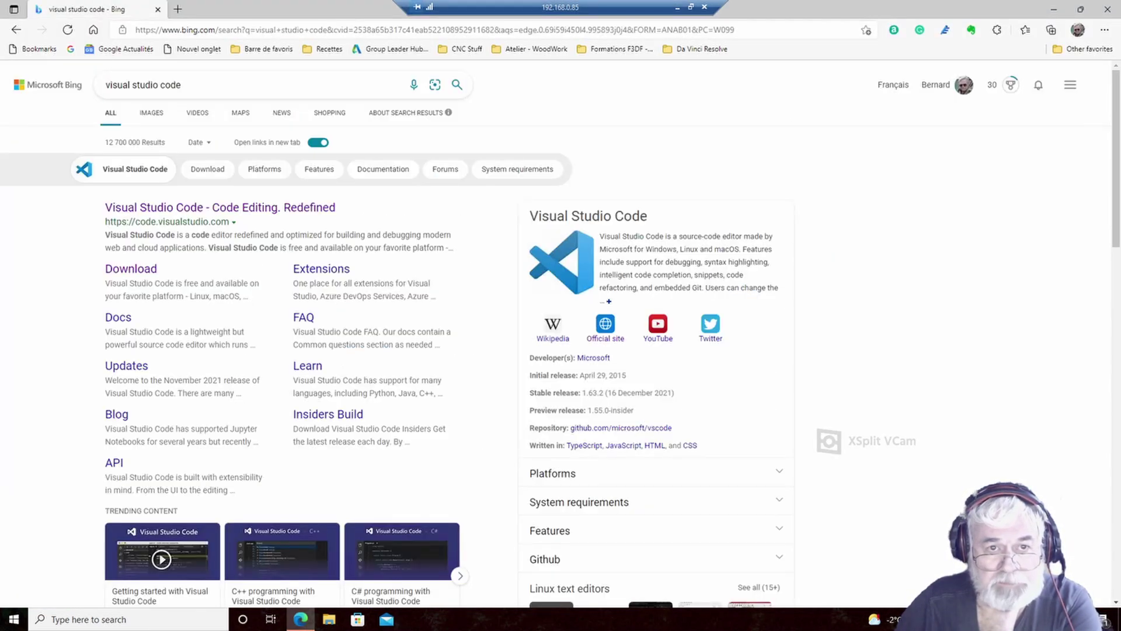
click(178, 10)
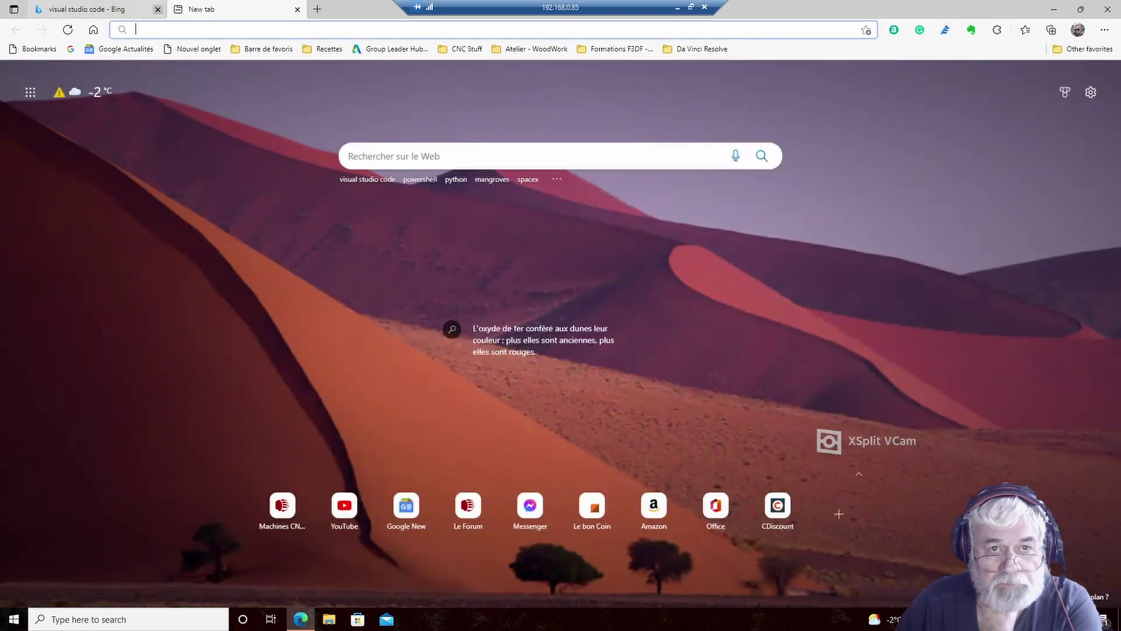
click(157, 9)
- Rerun the earlier 'python' search from the address bar suggestions
click(175, 30)
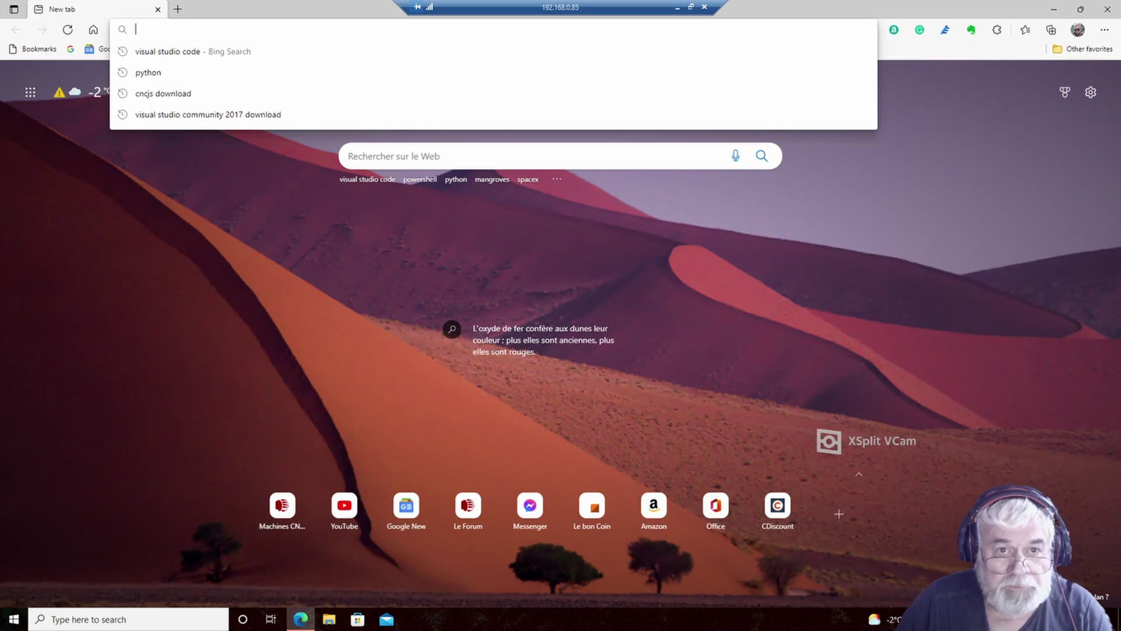
key(Down)
key(Down)
key(Return)
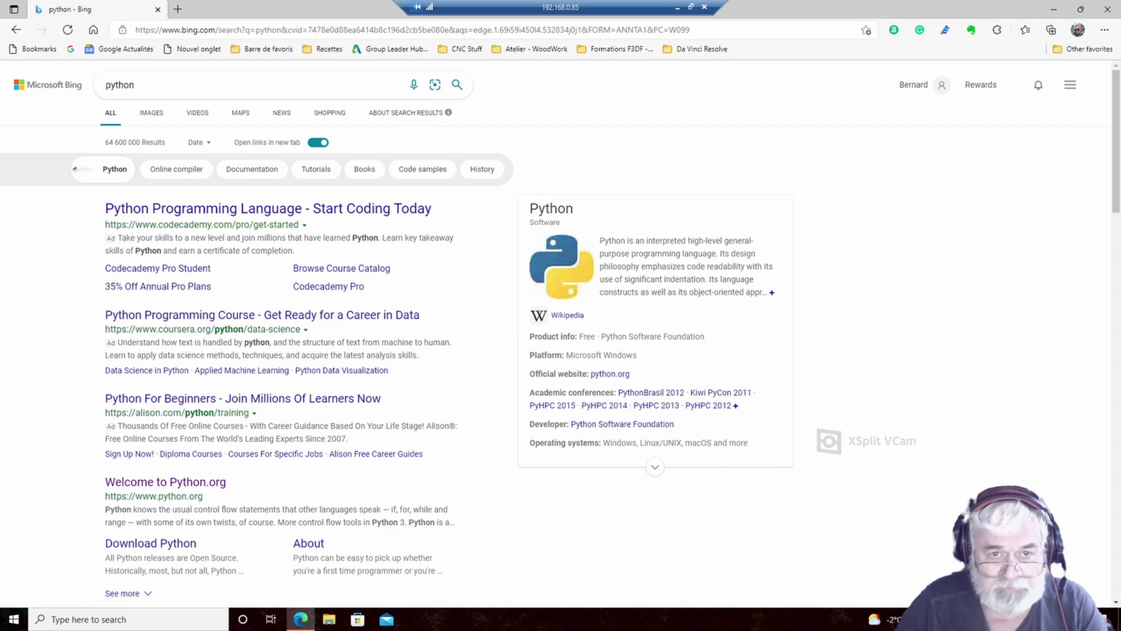
- Open the Welcome to Python.org result and follow the Latest: Python 3.10.1 link
click(276, 209)
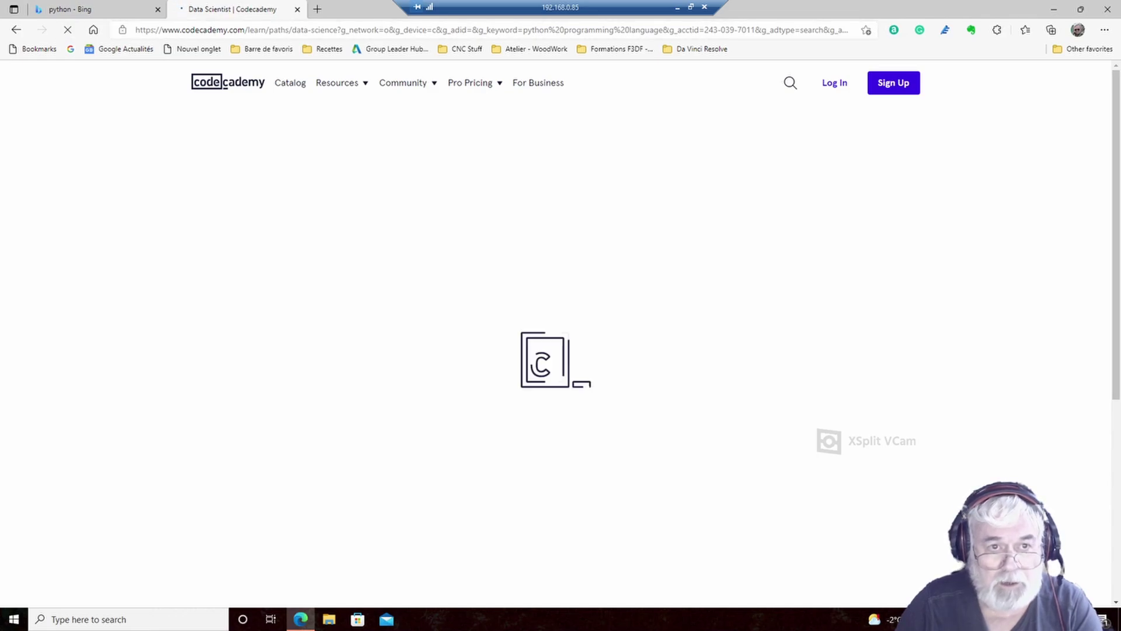
click(16, 29)
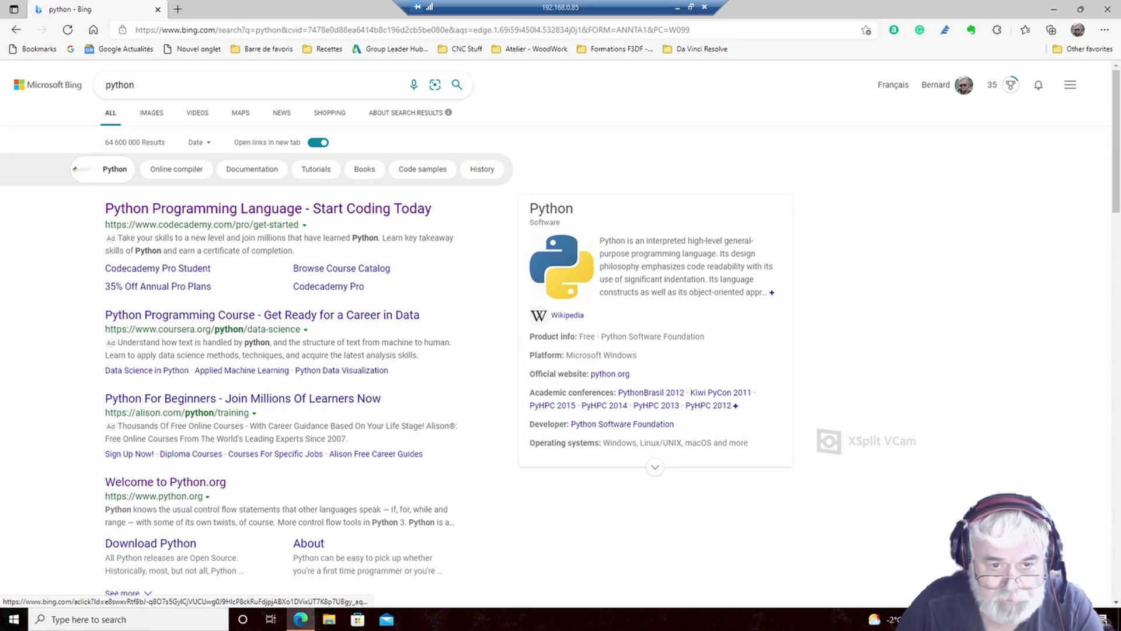
click(165, 482)
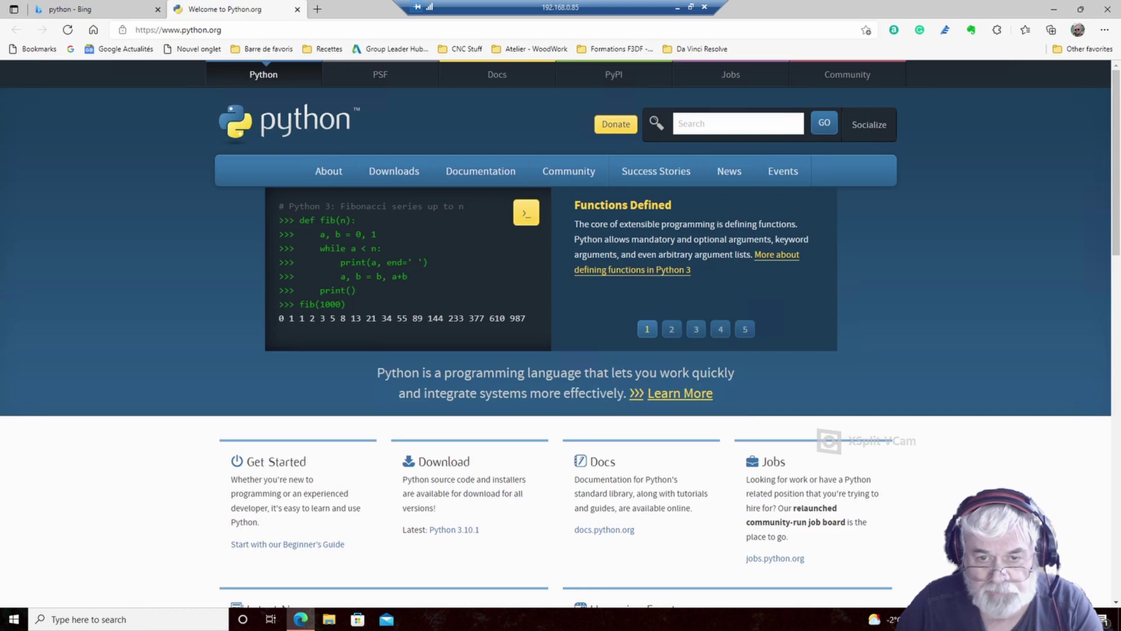
scroll(561, 333, down, 2)
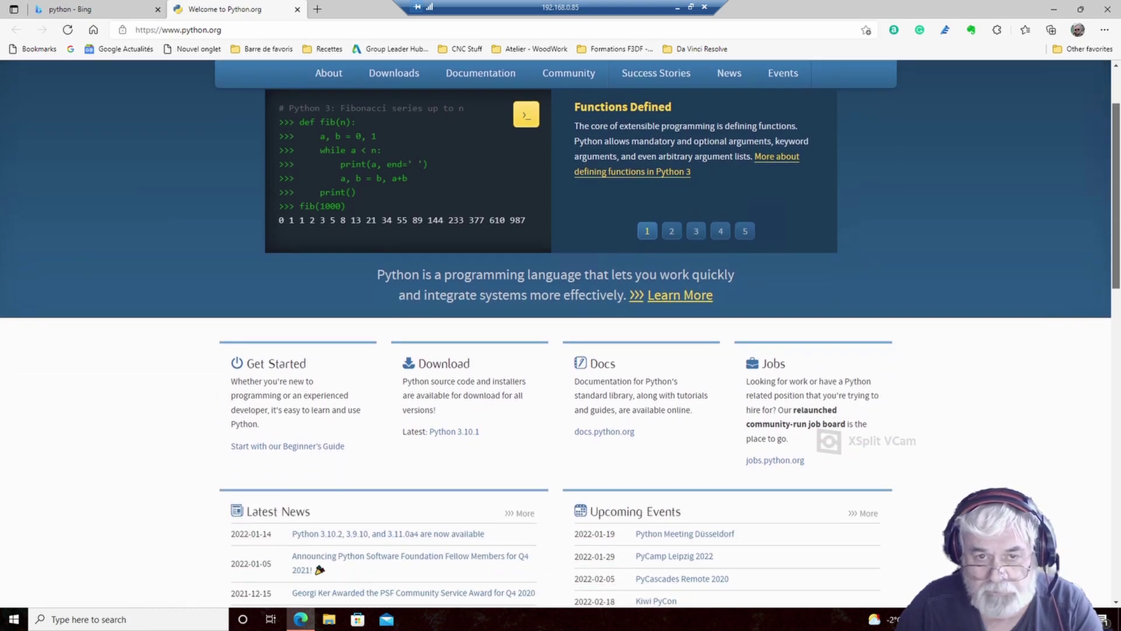
scroll(561, 333, down, 5)
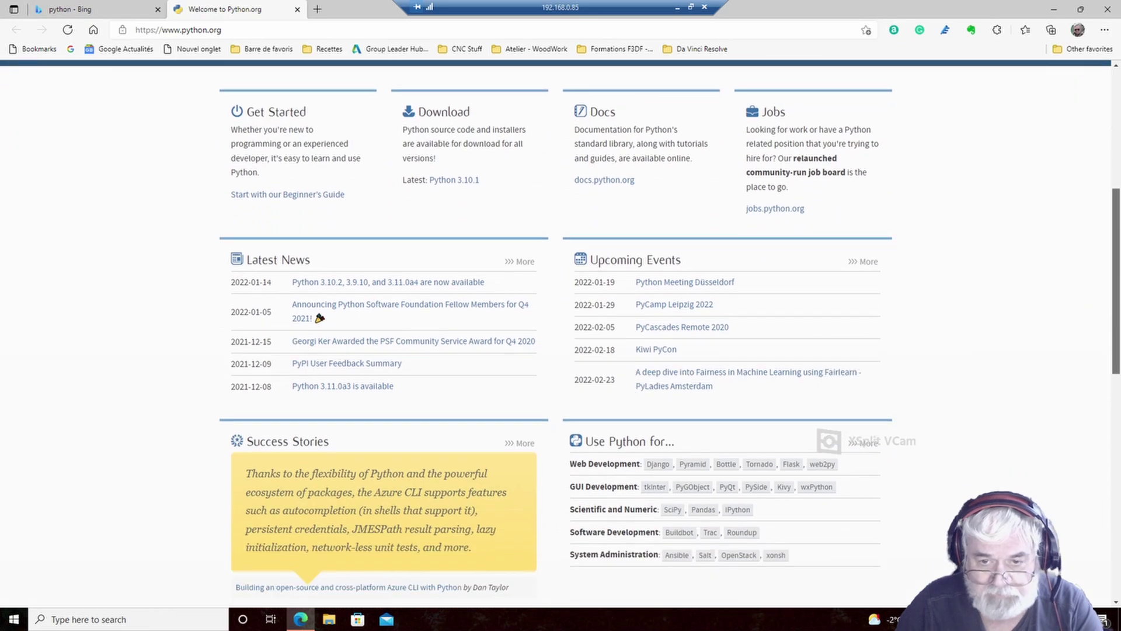
scroll(561, 333, up, 3)
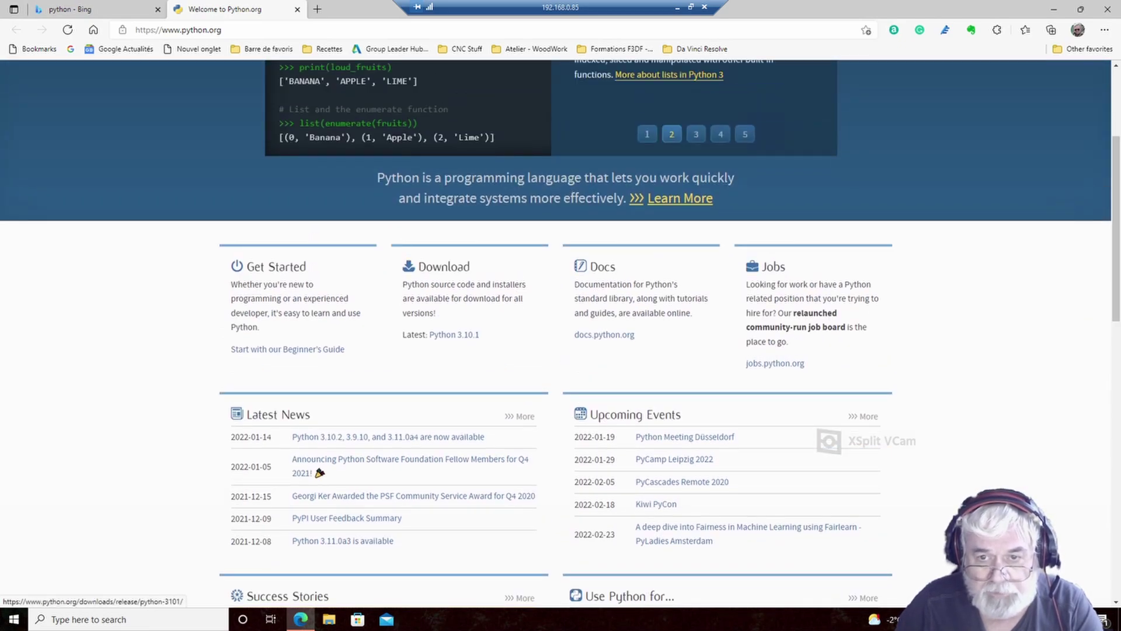
click(454, 335)
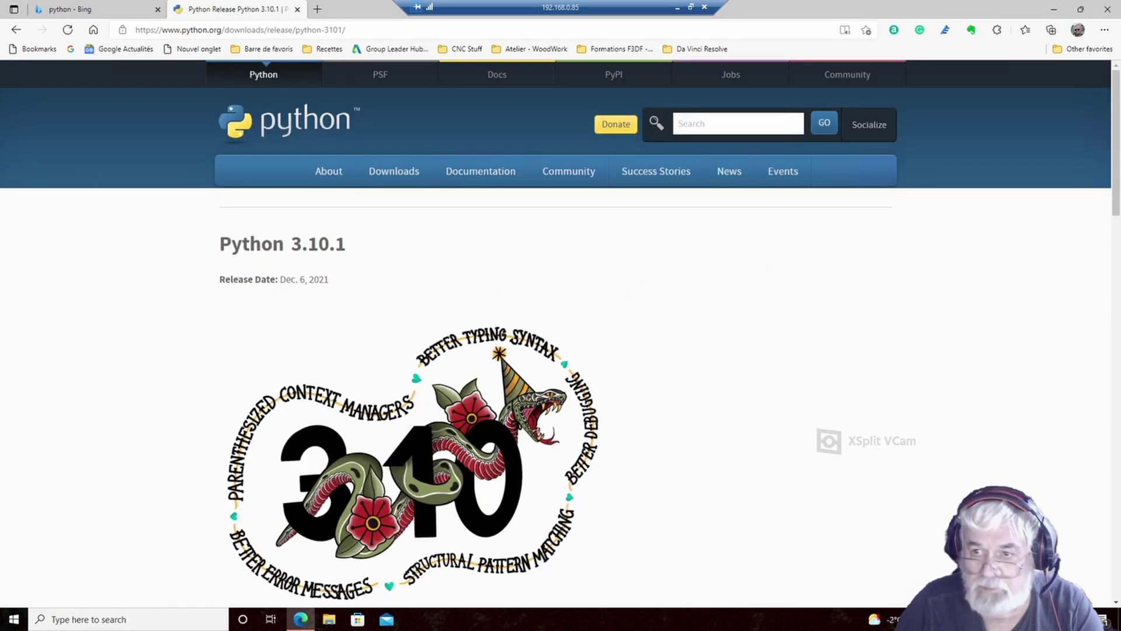
- Scroll through the Python 3.10.1 Files table, then bring up the Downloads menu
scroll(561, 333, down, 6)
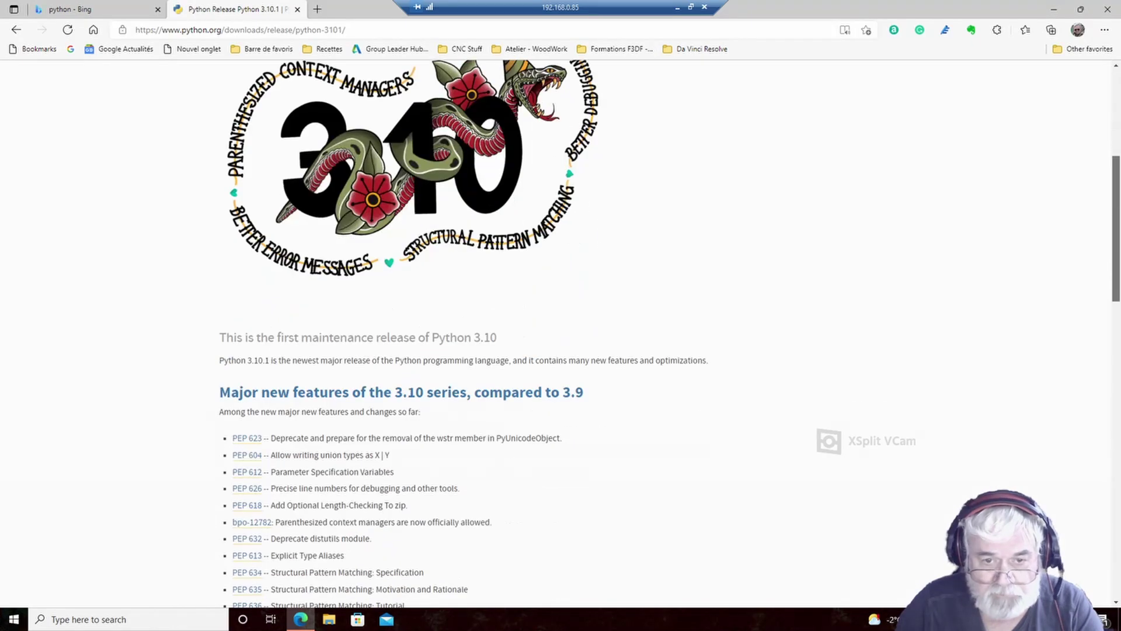
scroll(560, 333, down, 5)
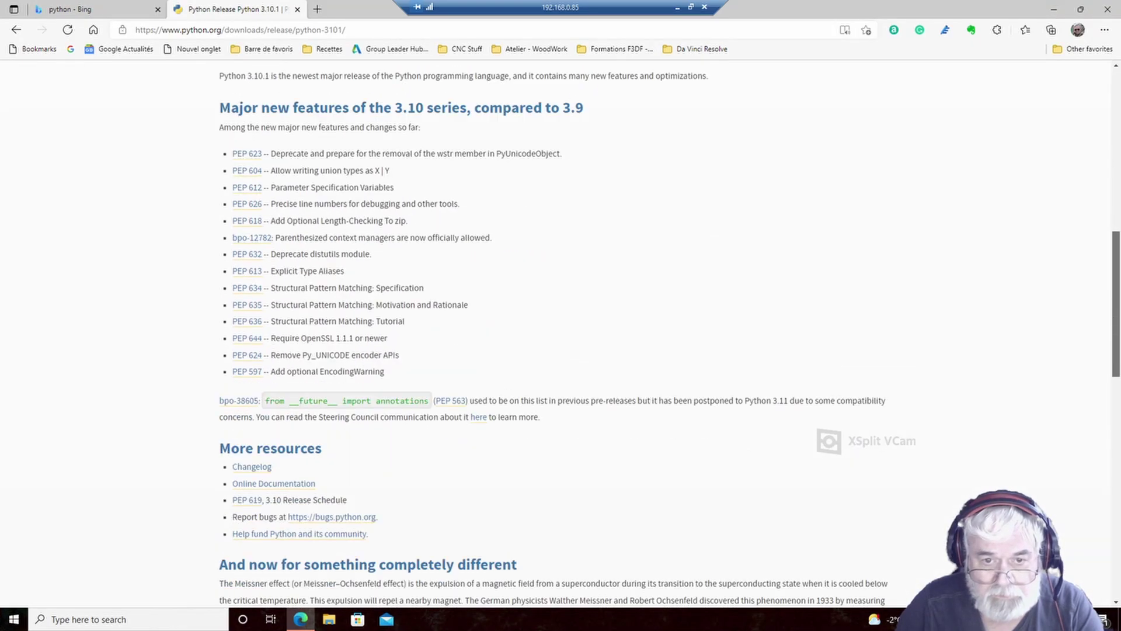
scroll(560, 333, down, 4)
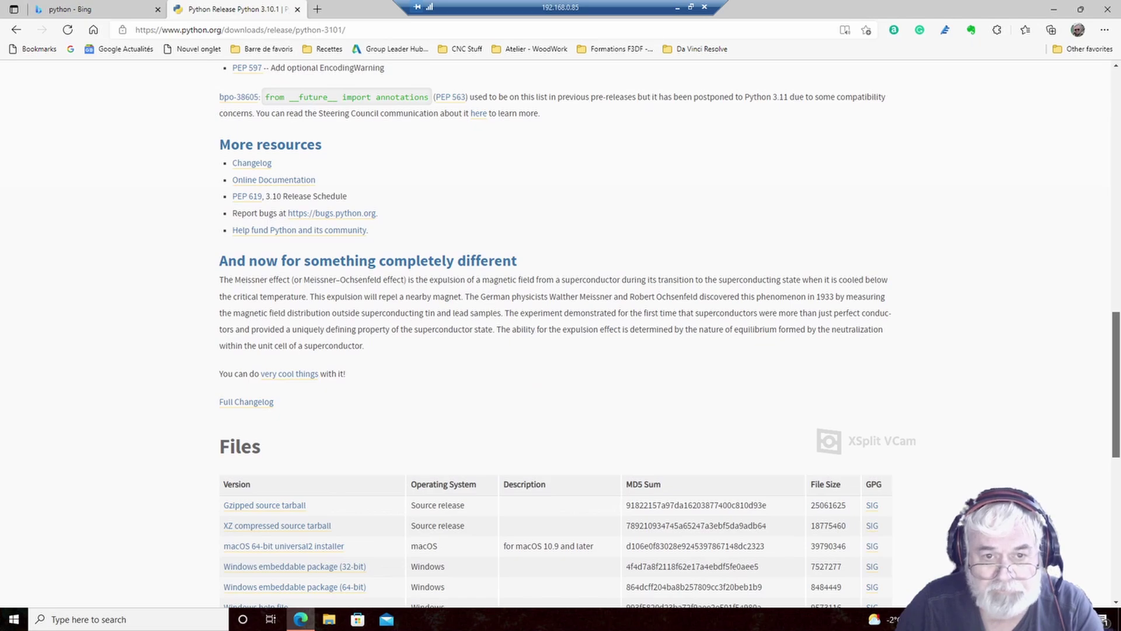
scroll(561, 333, down, 4)
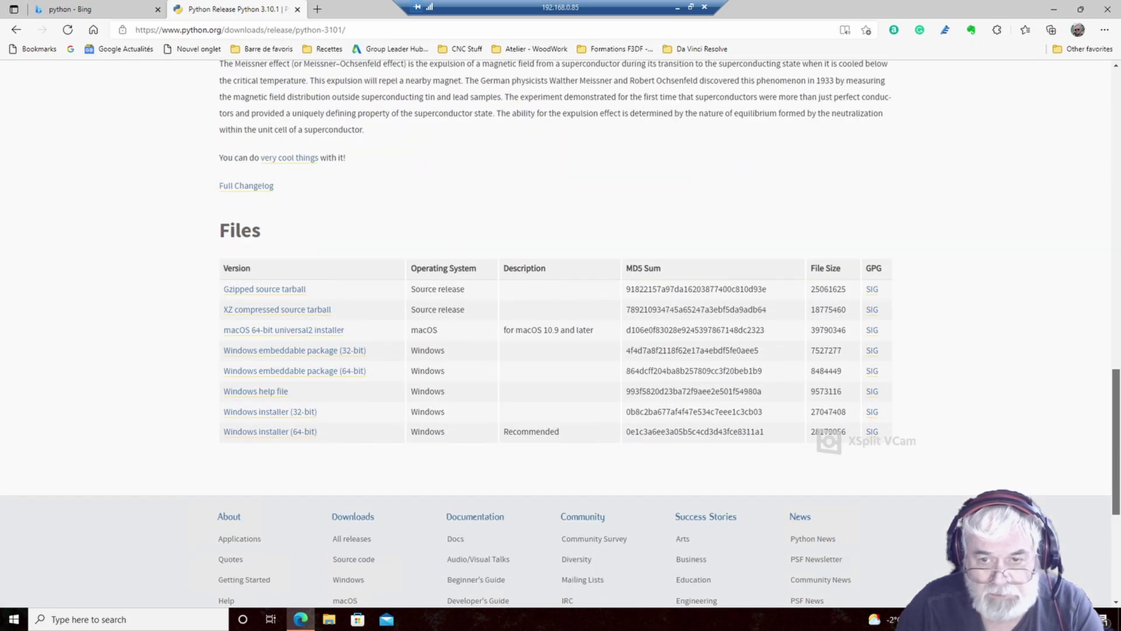
scroll(561, 333, up, 3)
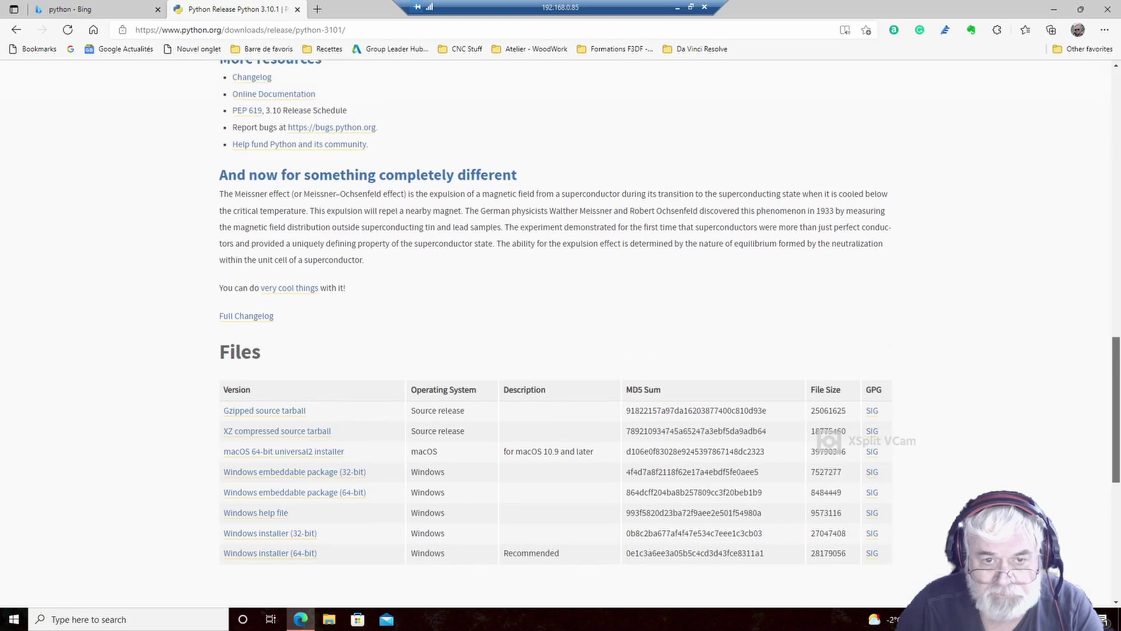
scroll(561, 333, up, 3)
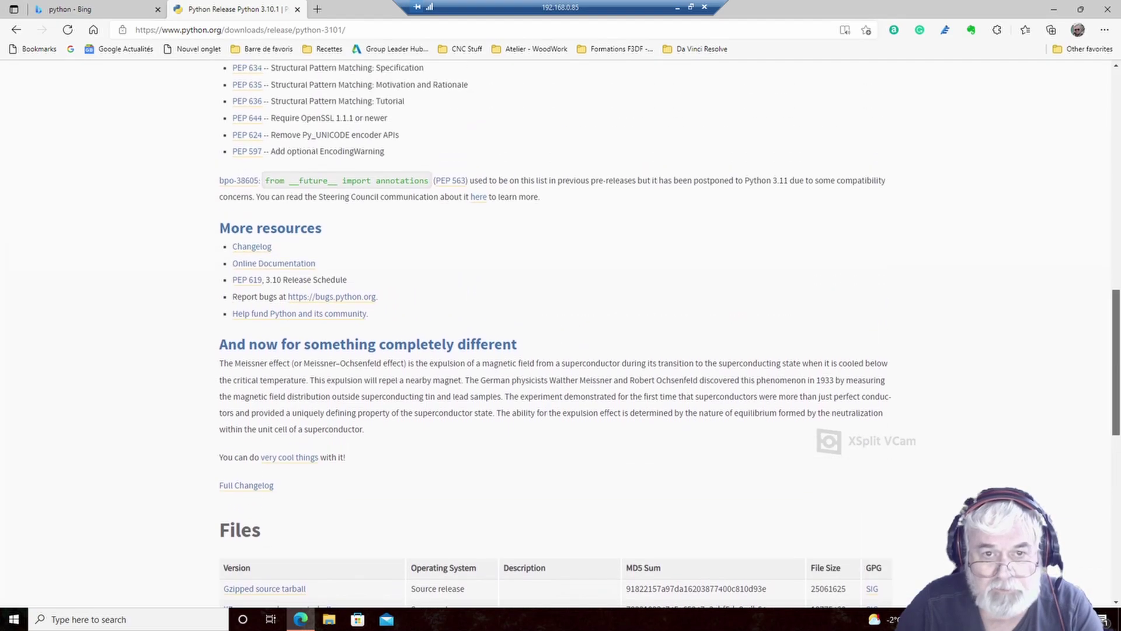
scroll(561, 333, up, 5)
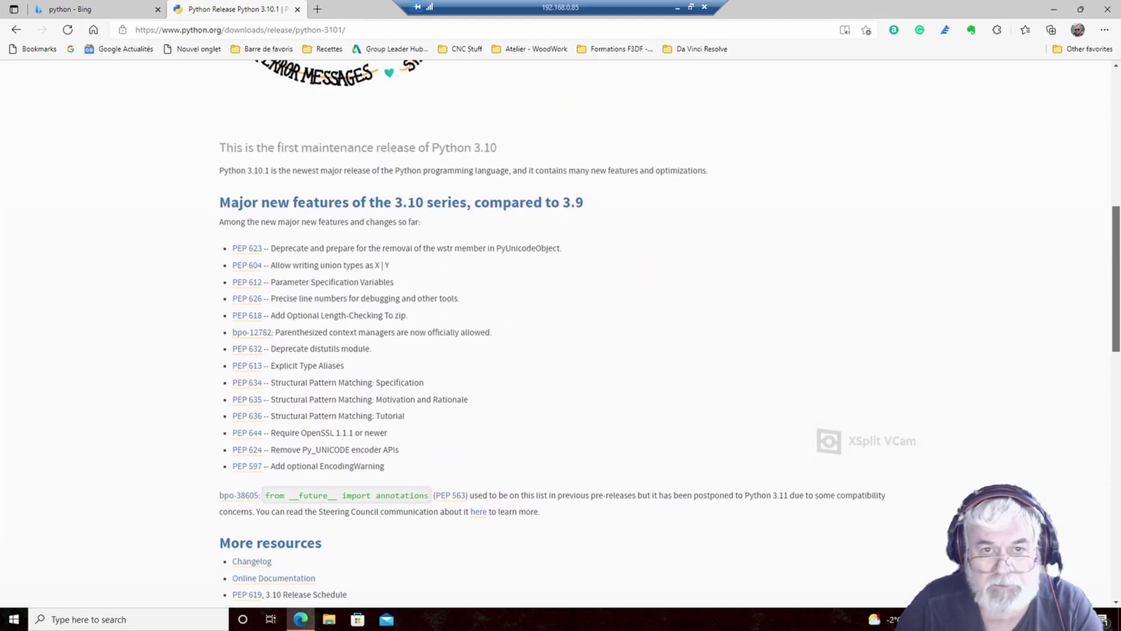
scroll(561, 333, up, 7)
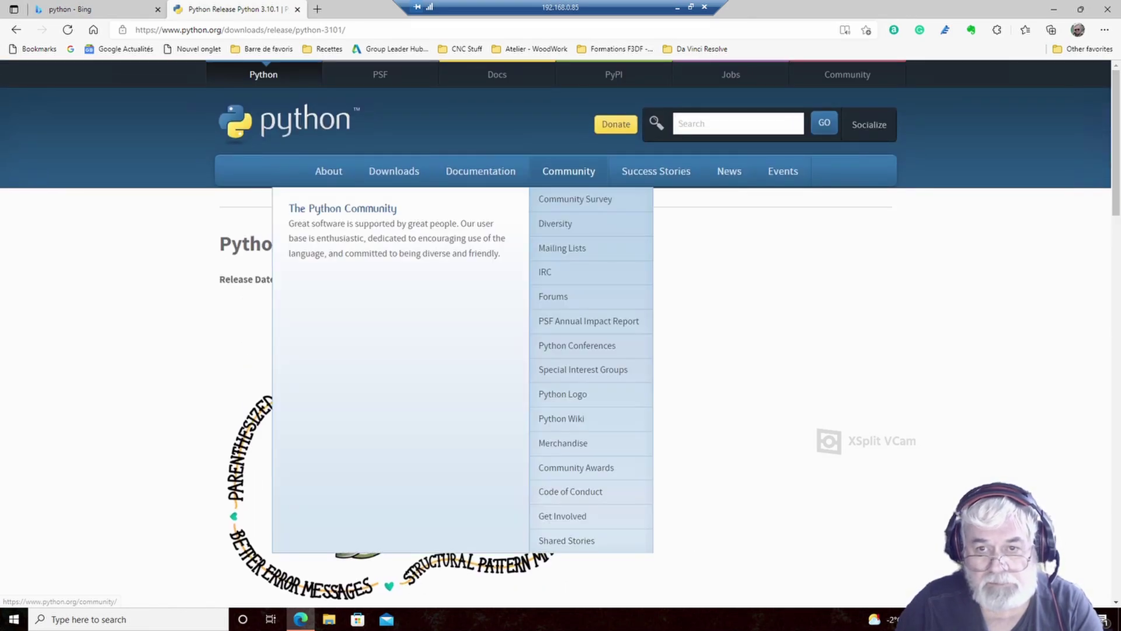
mouse_move(394, 171)
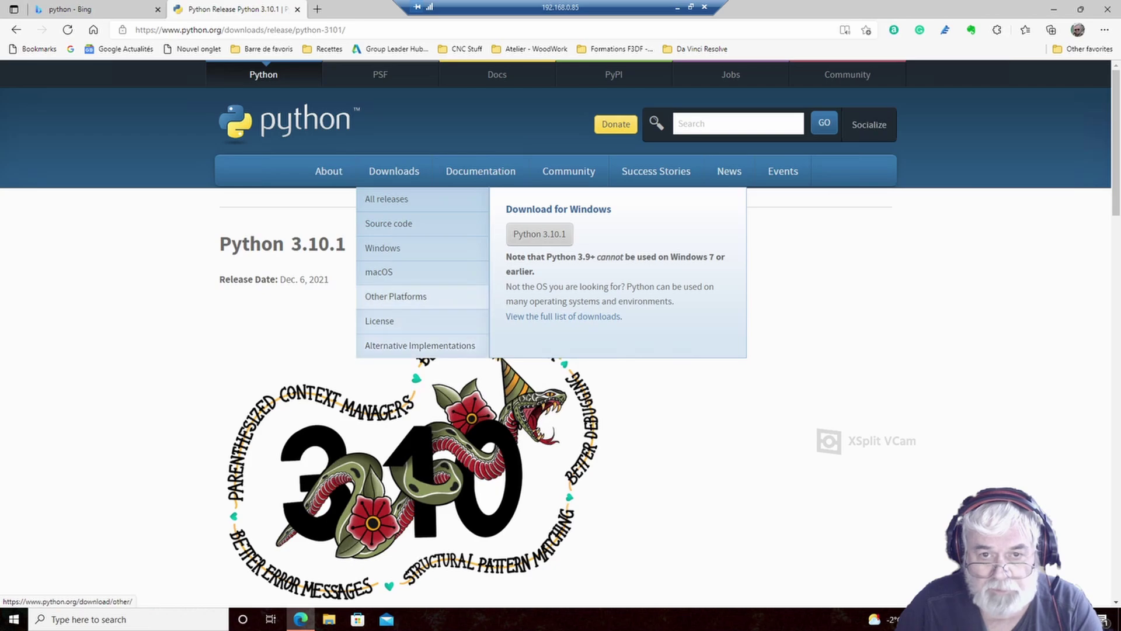
click(396, 296)
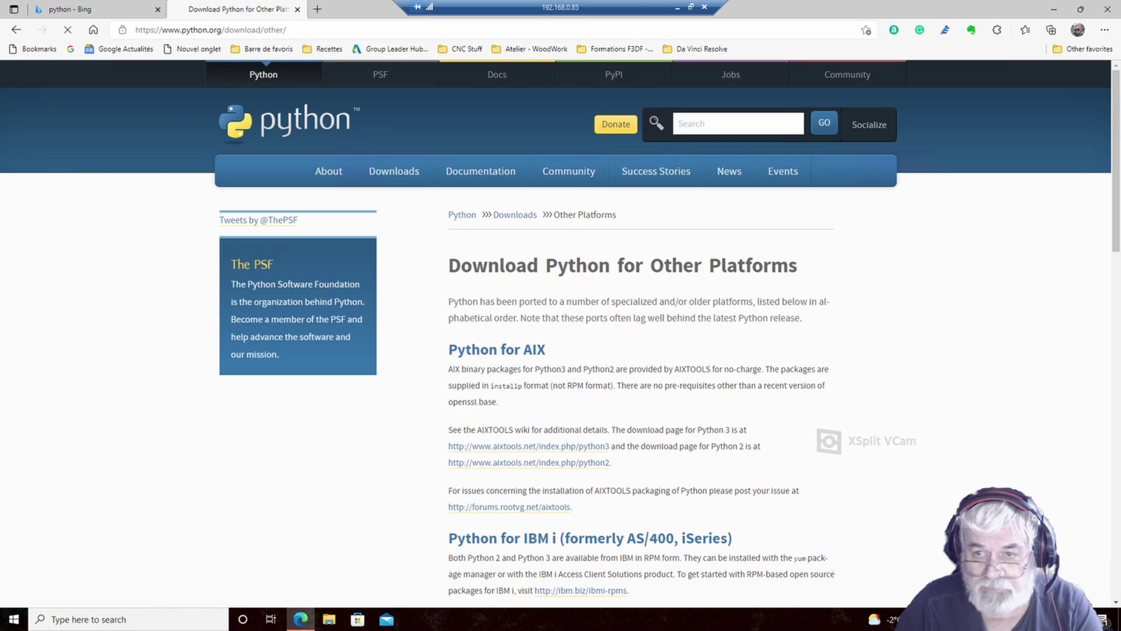
scroll(560, 331, down, 3)
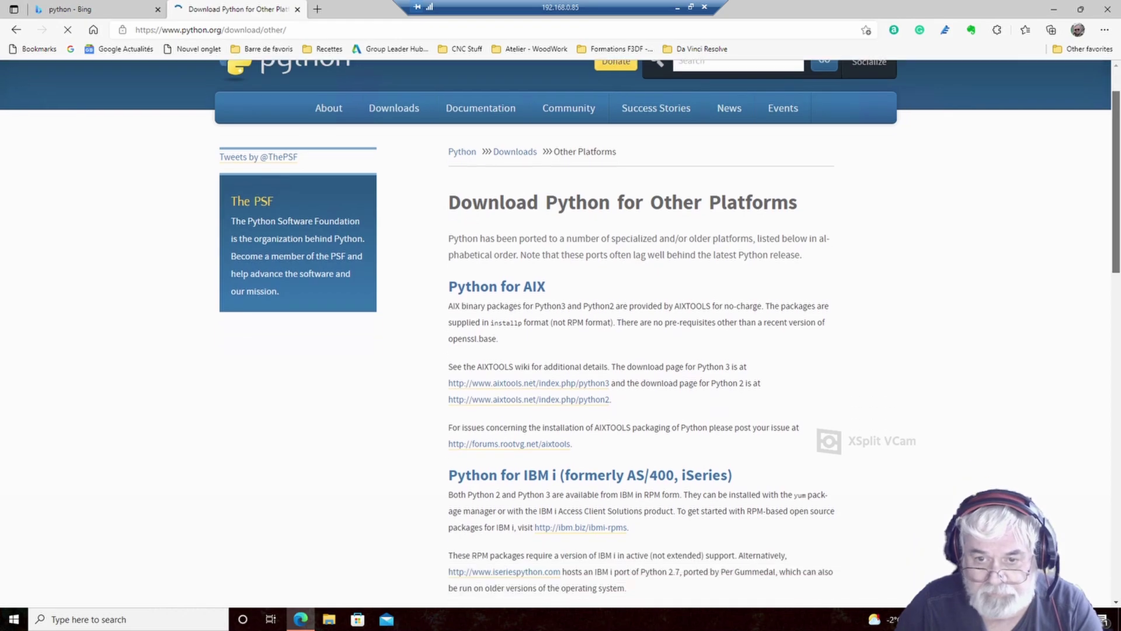
scroll(642, 333, down, 4)
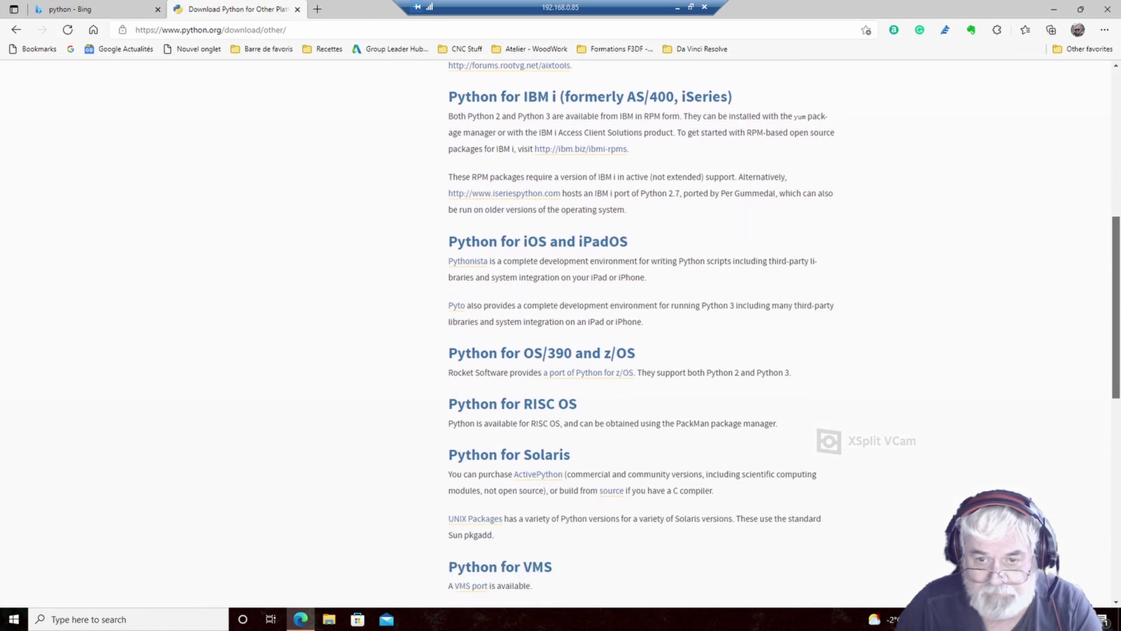
scroll(560, 333, down, 4)
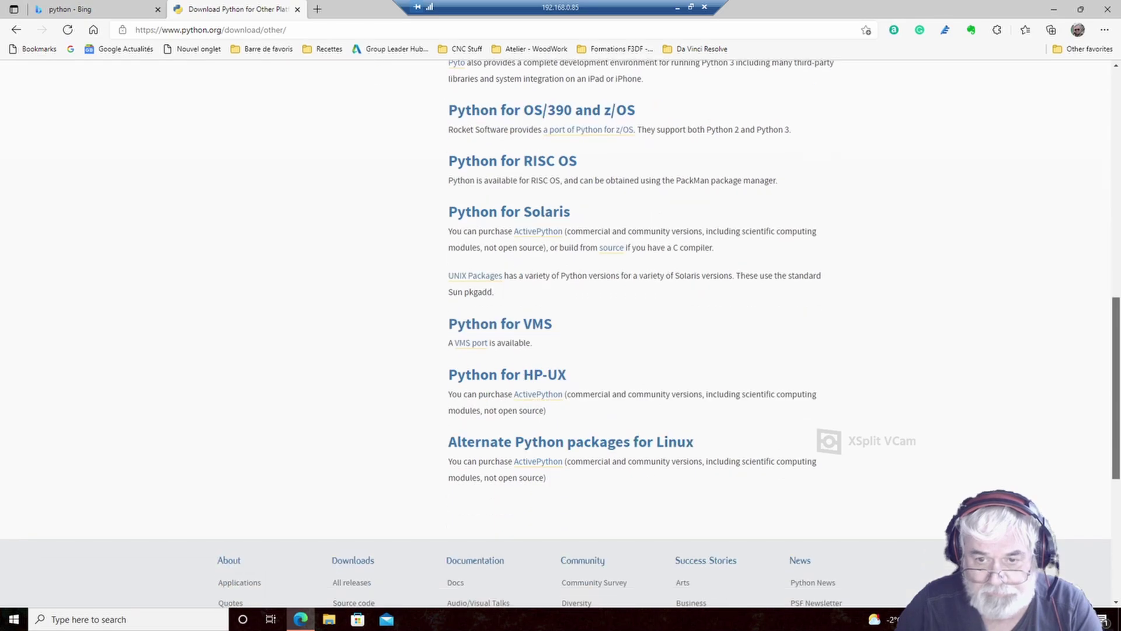
scroll(561, 331, up, 10)
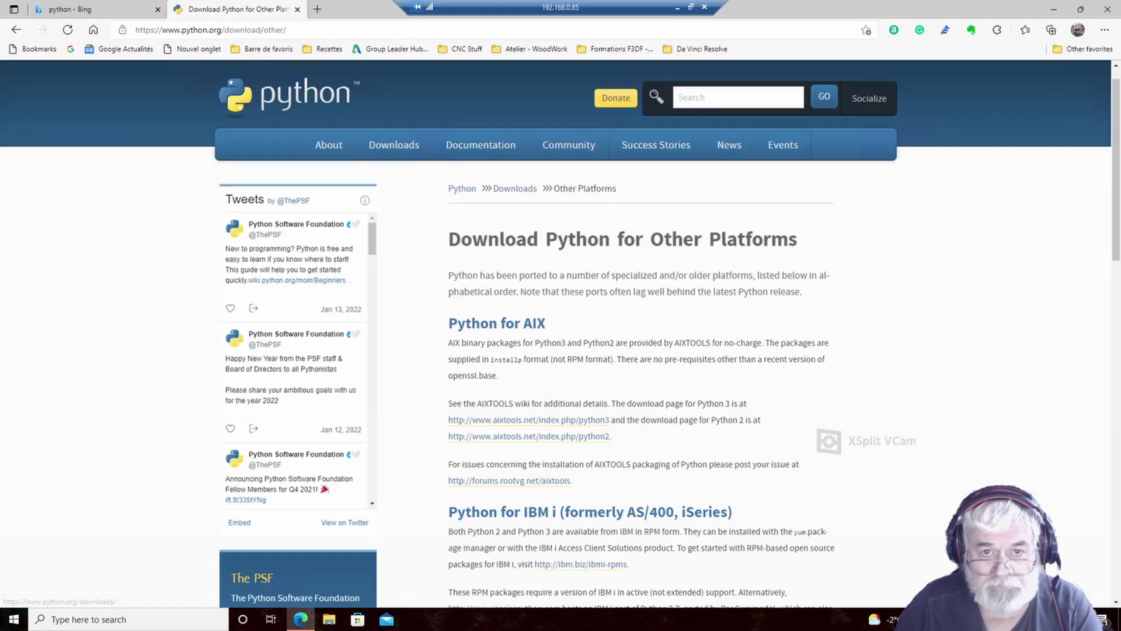
mouse_move(395, 145)
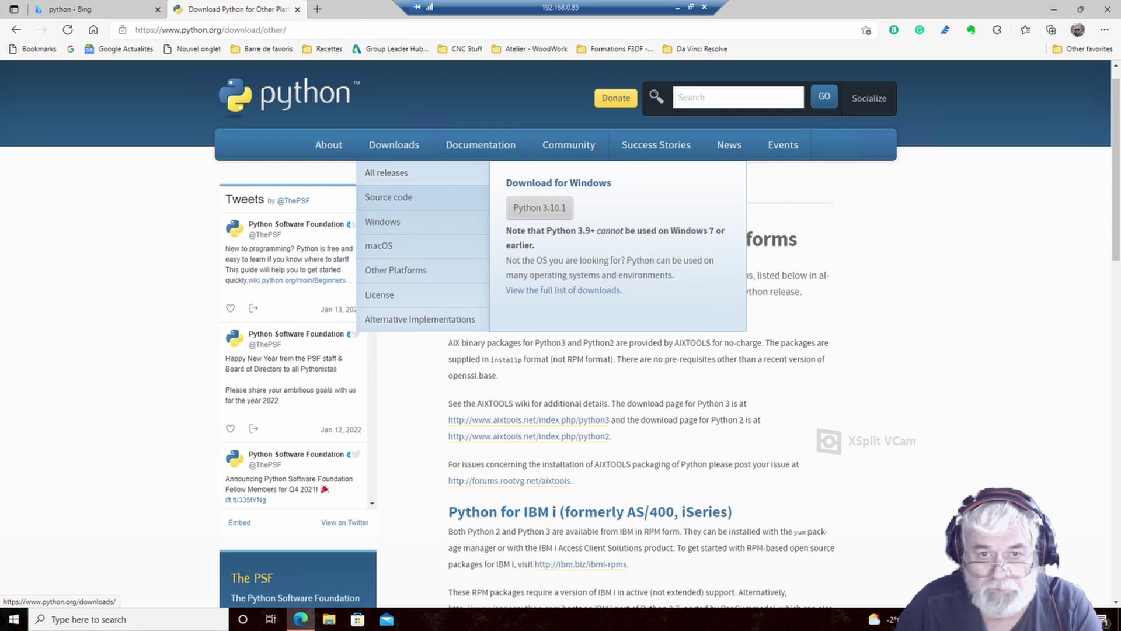
click(385, 222)
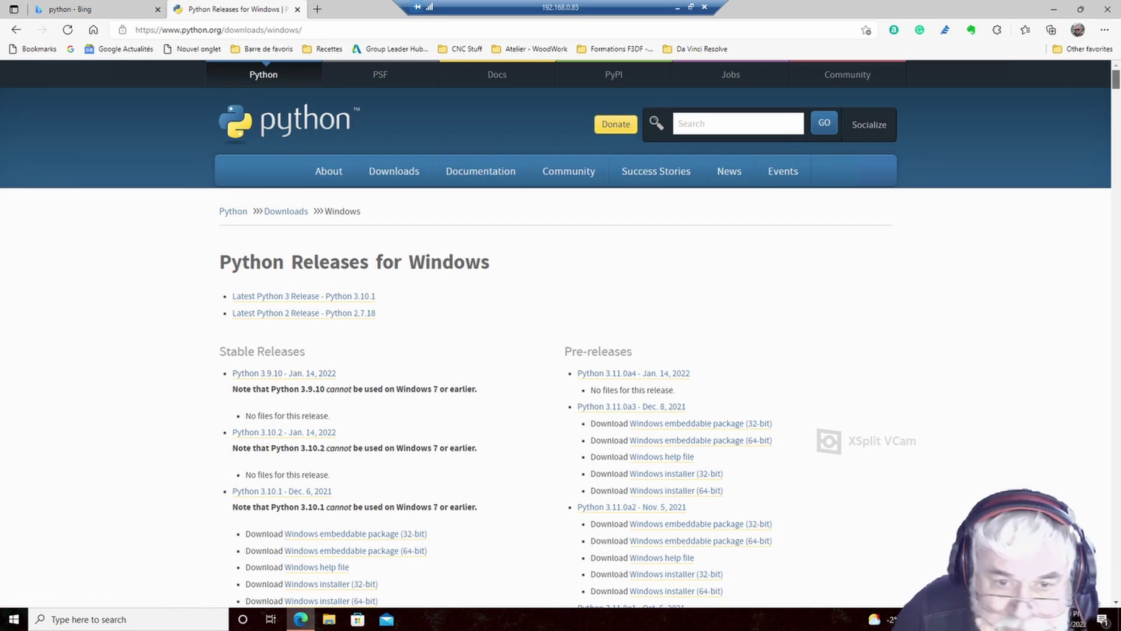
scroll(561, 333, down, 10)
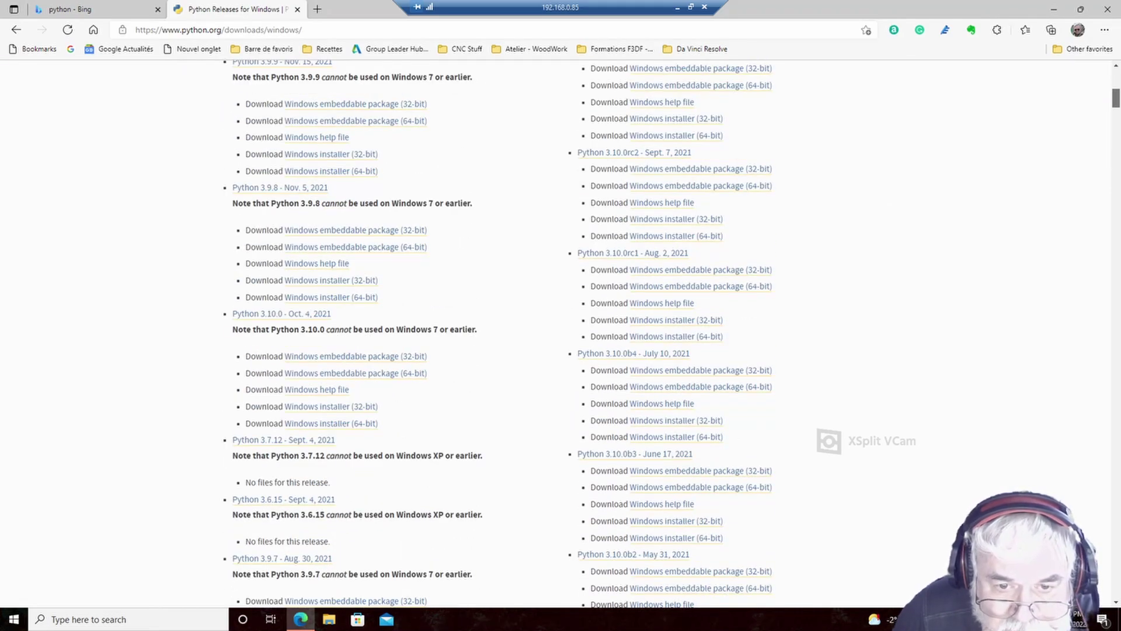
scroll(561, 333, up, 10)
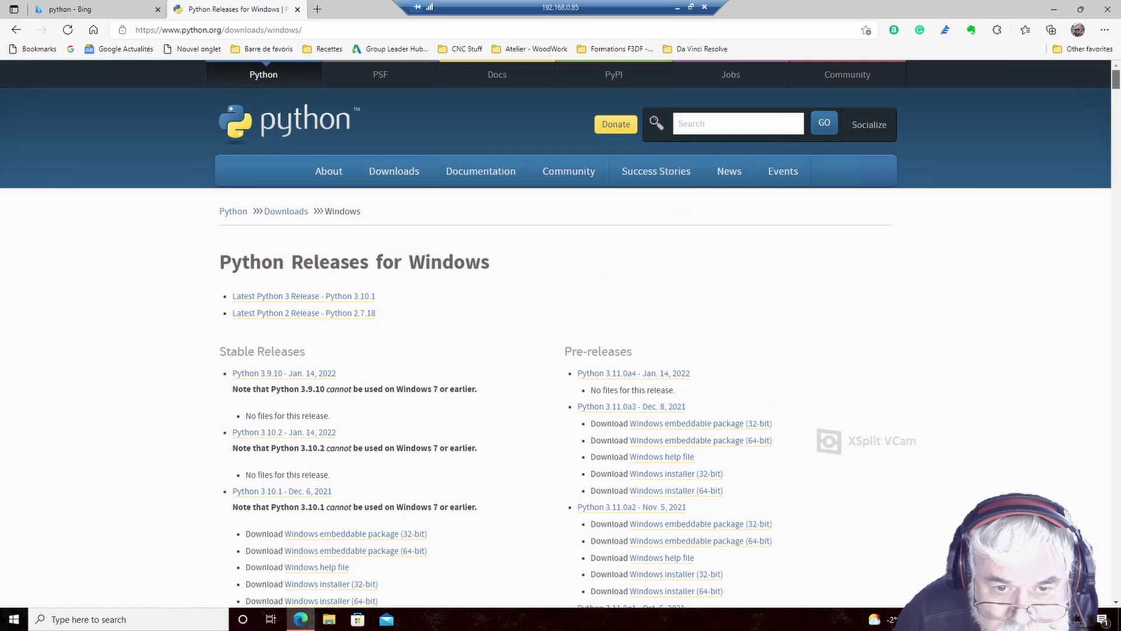
scroll(561, 332, down, 3)
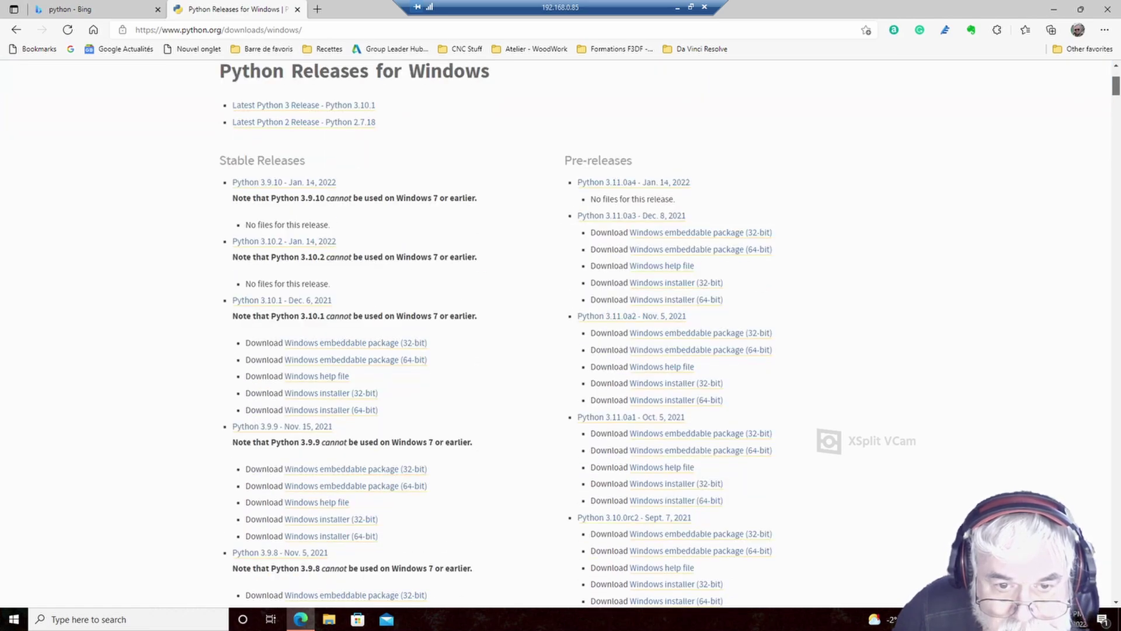
scroll(561, 333, down, 8)
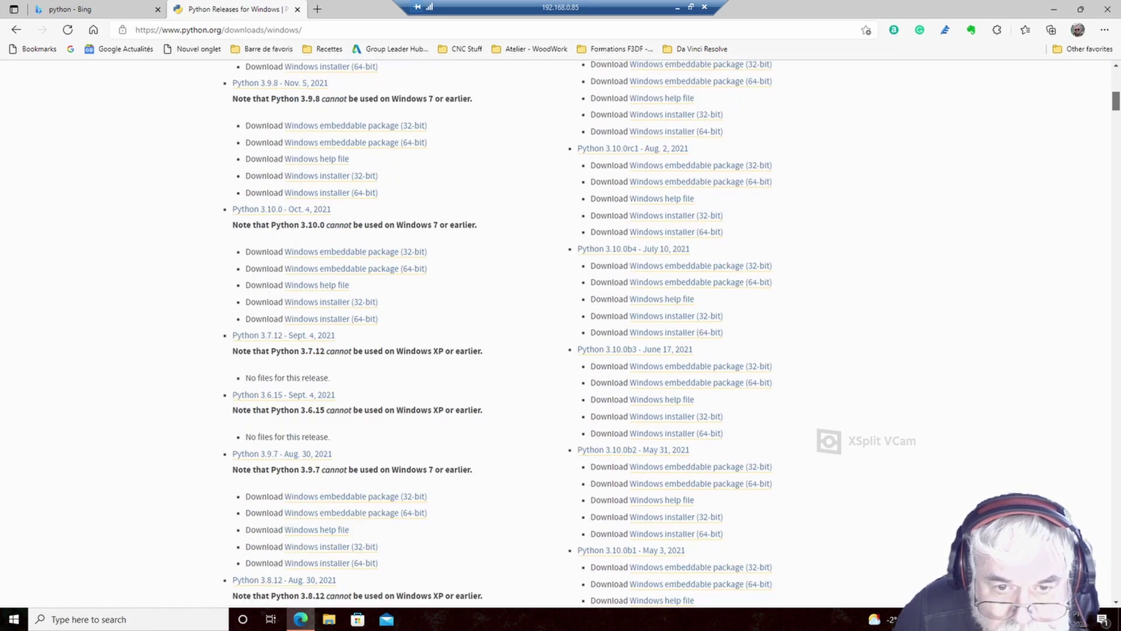
scroll(560, 333, up, 11)
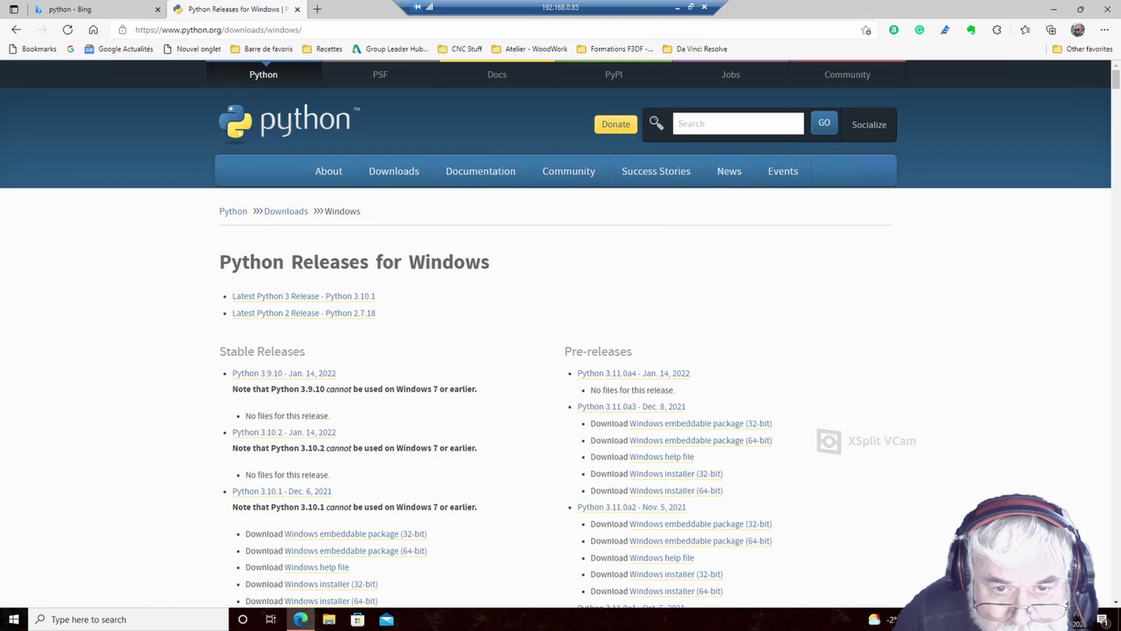
- View the Python 3.9.10 release files, close the finished 3.9.9 setup, and minimize Edge
click(246, 373)
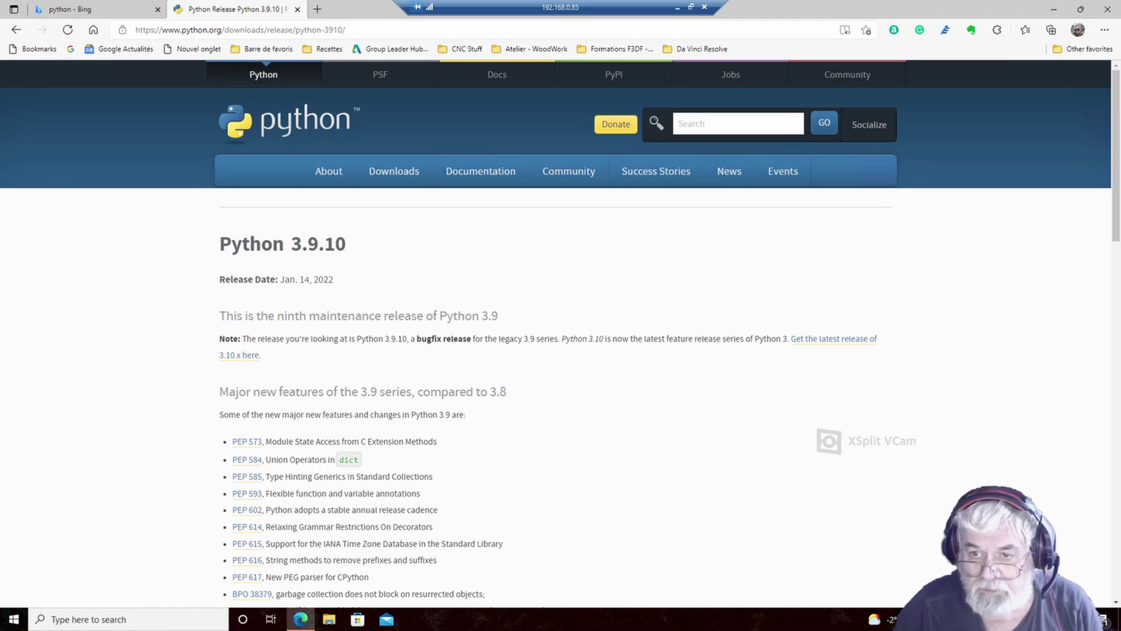
scroll(560, 332, down, 2)
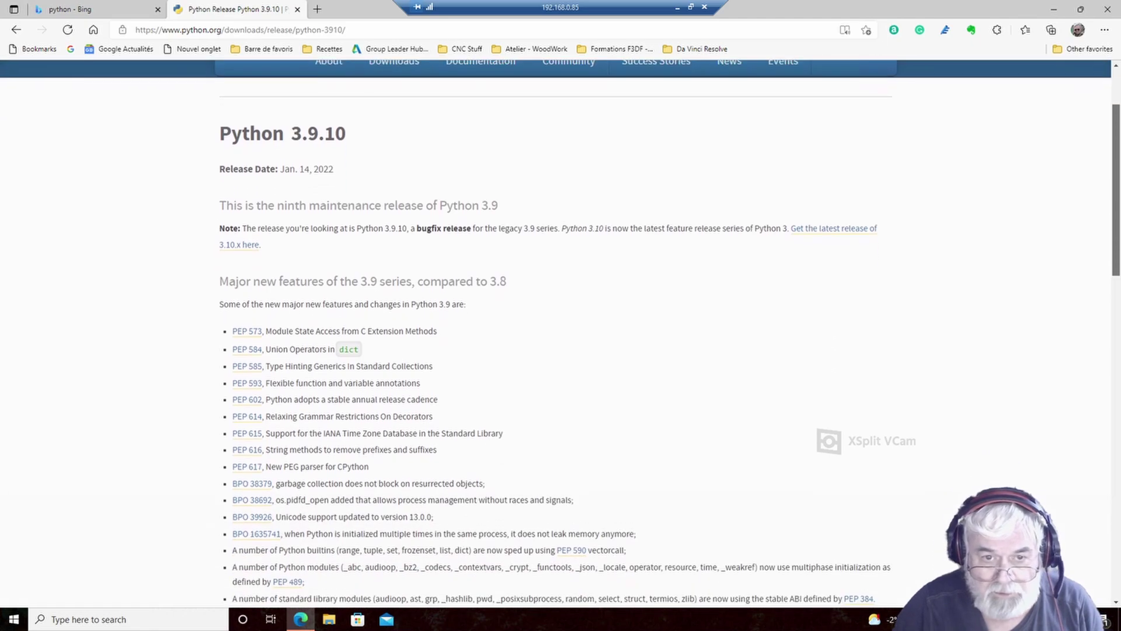
scroll(560, 332, down, 1)
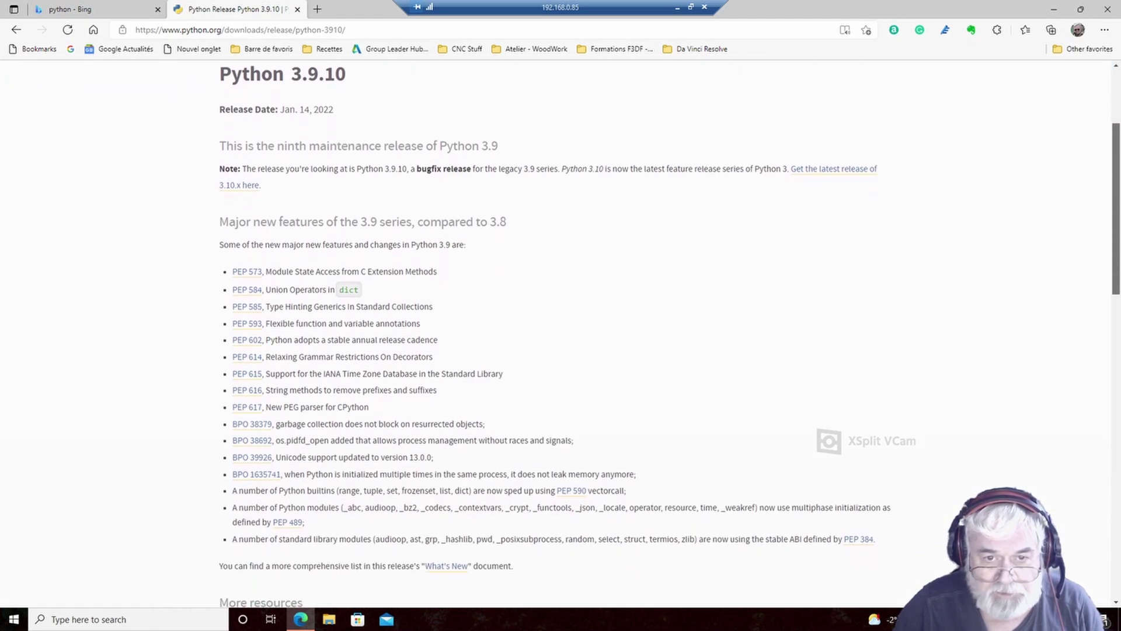
scroll(560, 332, down, 4)
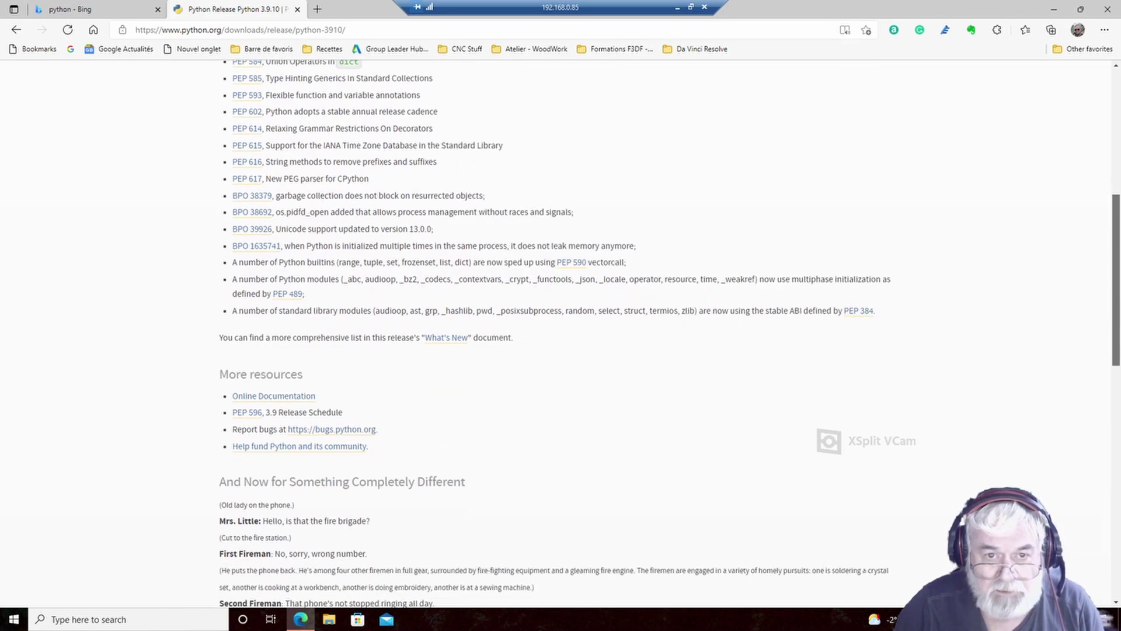
scroll(561, 332, down, 5)
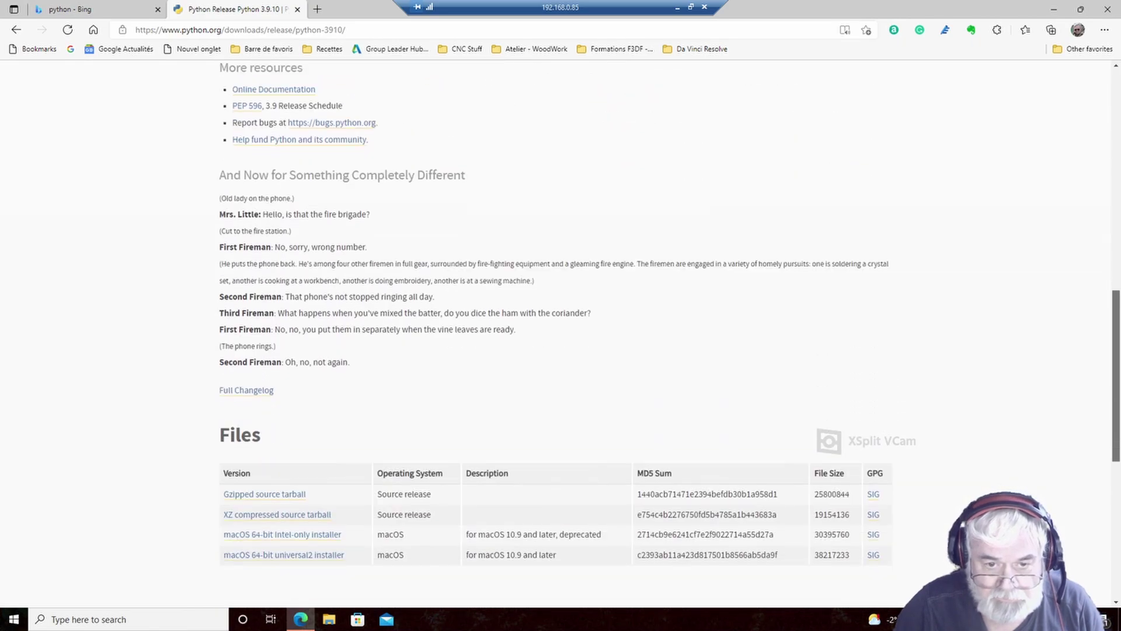
scroll(561, 331, down, 1)
scroll(561, 332, down, 1)
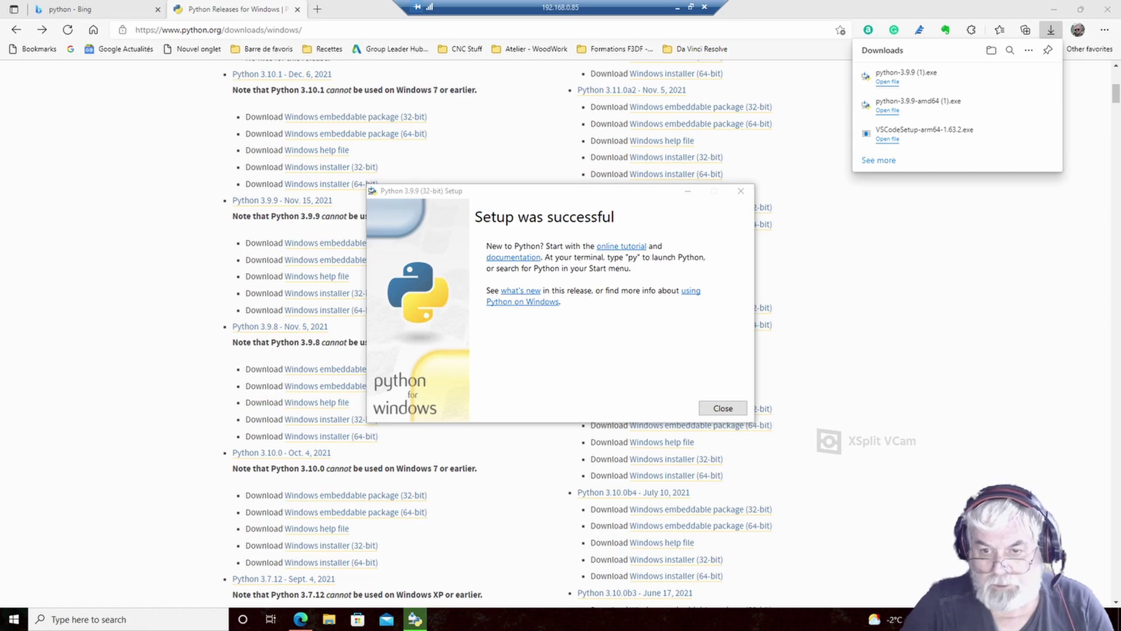
click(723, 408)
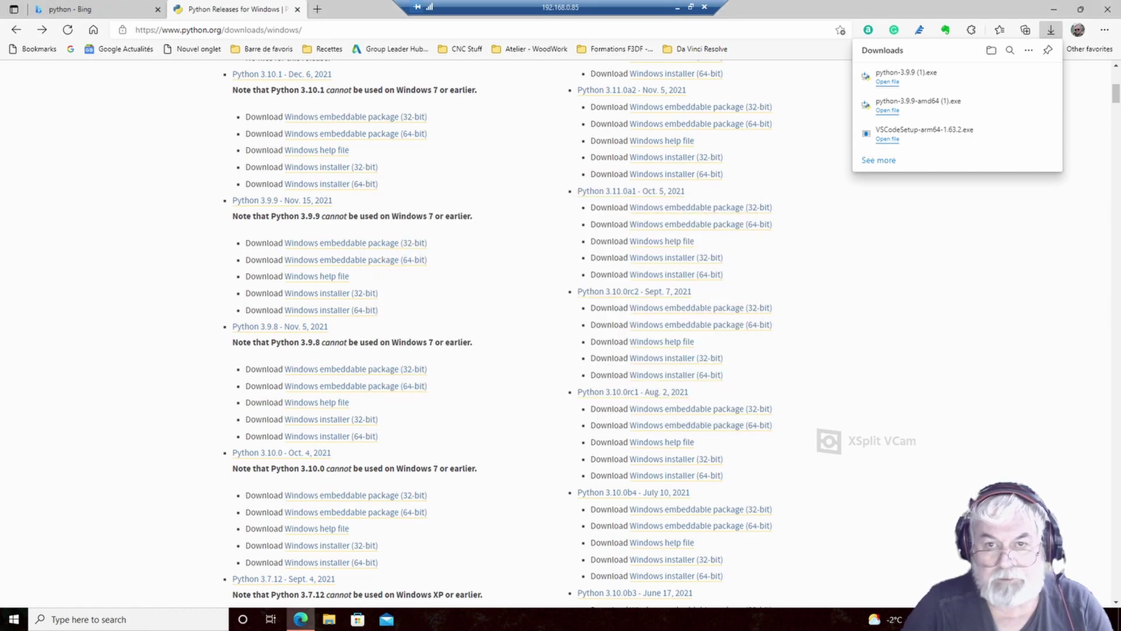
click(1055, 9)
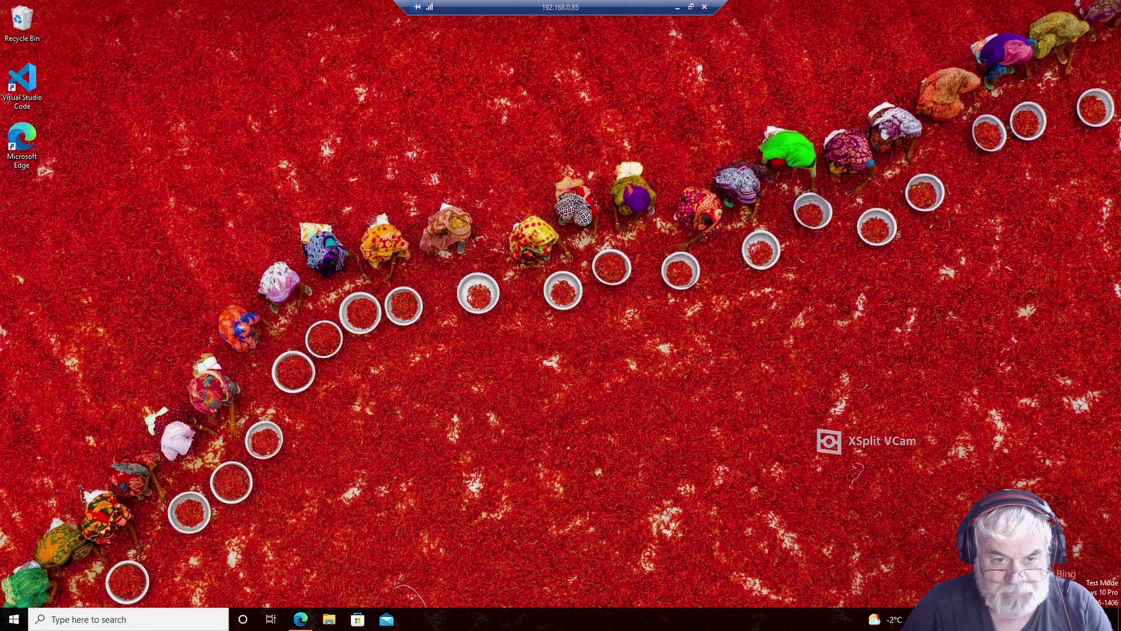
- Open Command Prompt, run pip install bCNC (already satisfied), and enter python -m bCNC
click(129, 619)
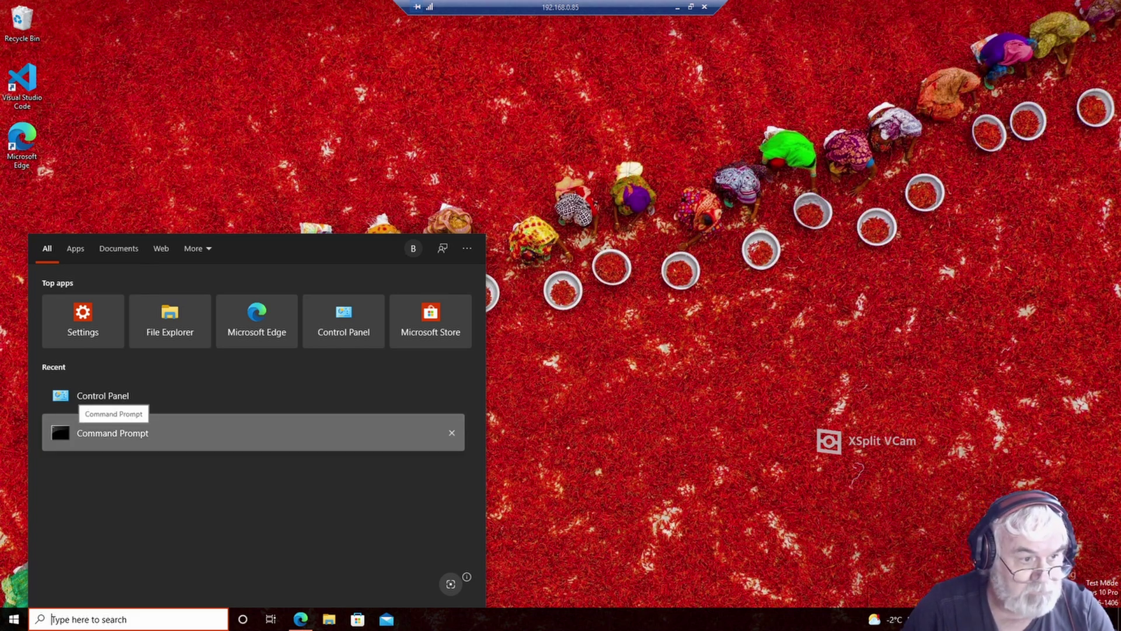
click(111, 433)
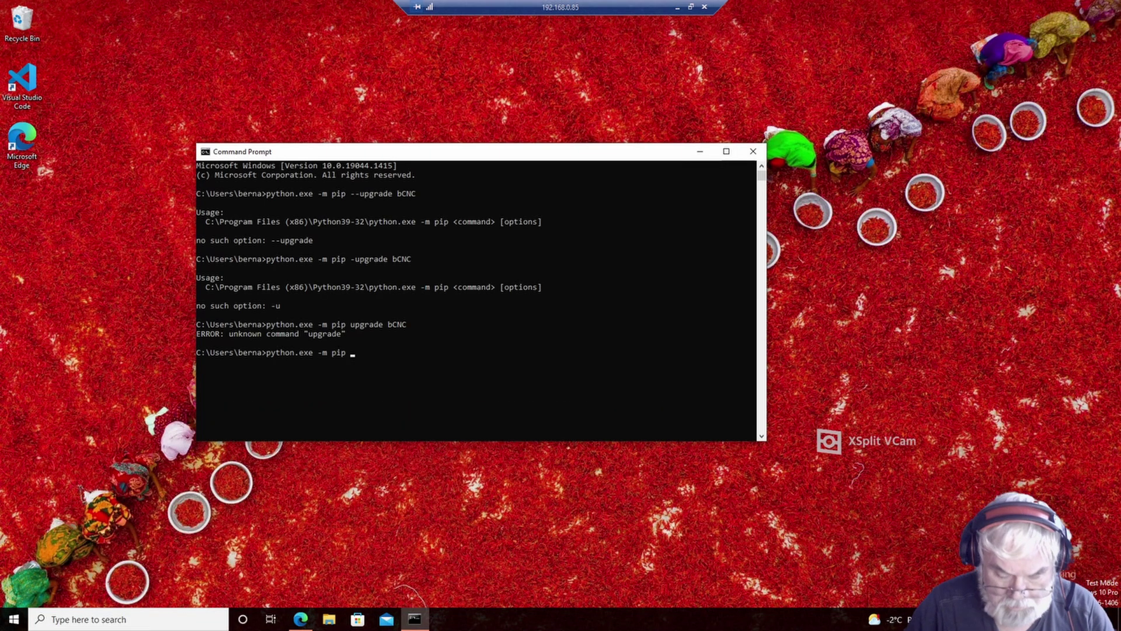
text(install bCN)
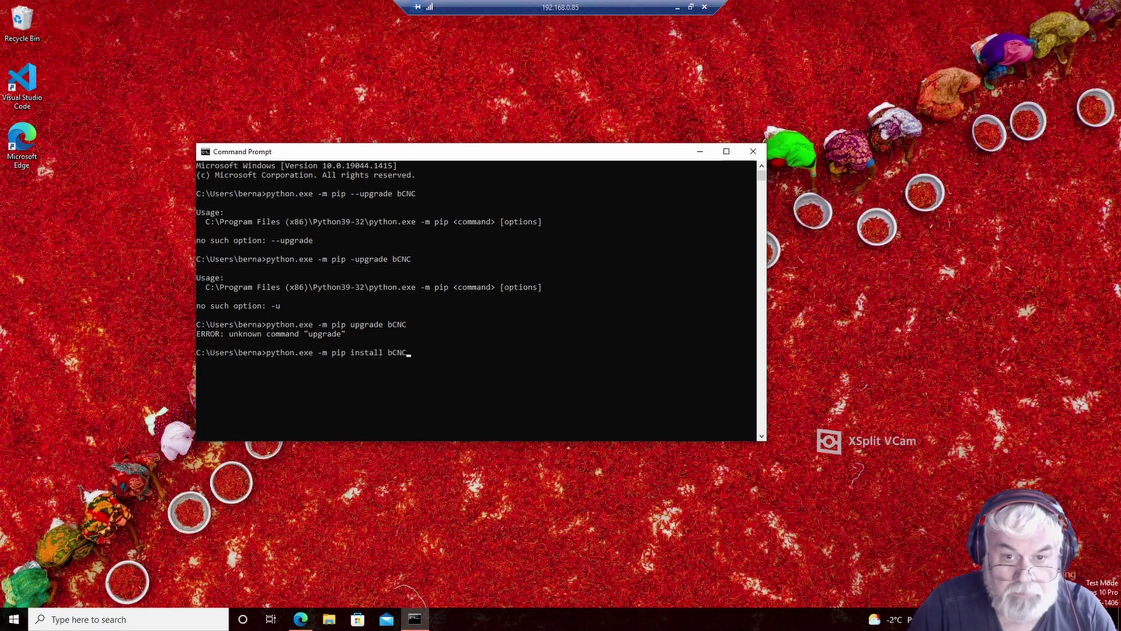
text(C)
key(Return)
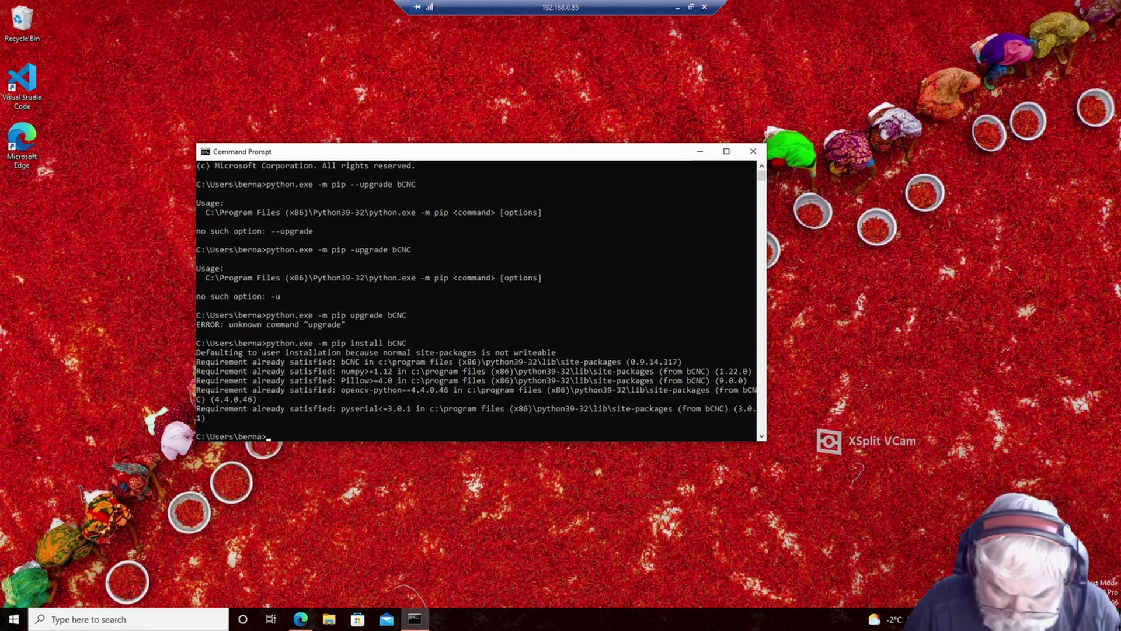
text(python)
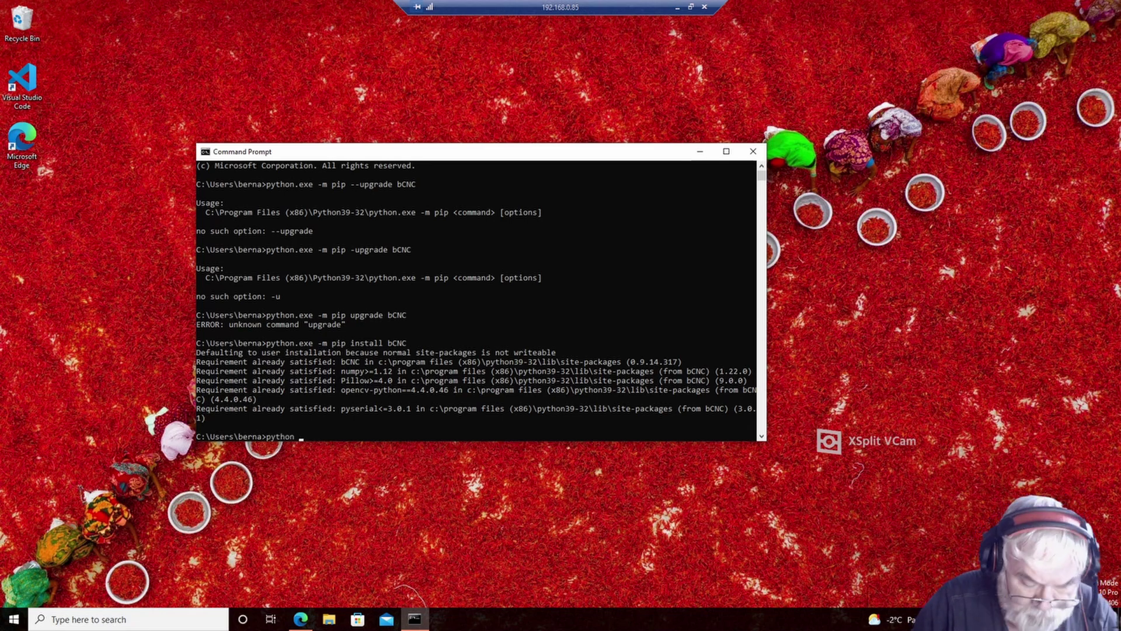
text( -m b)
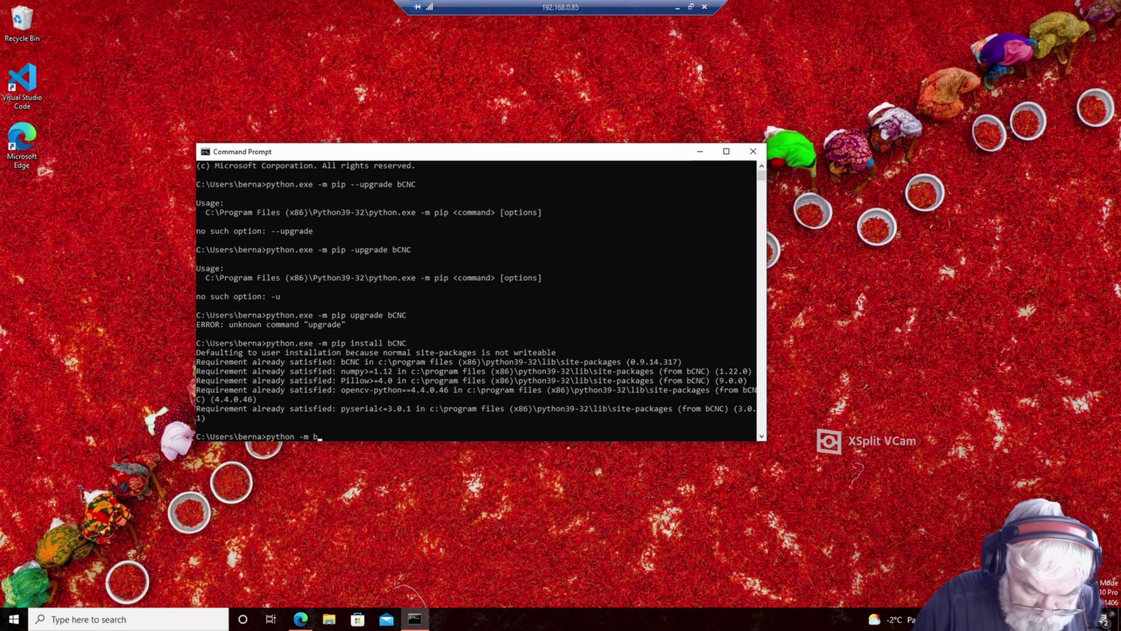
text(CNC)
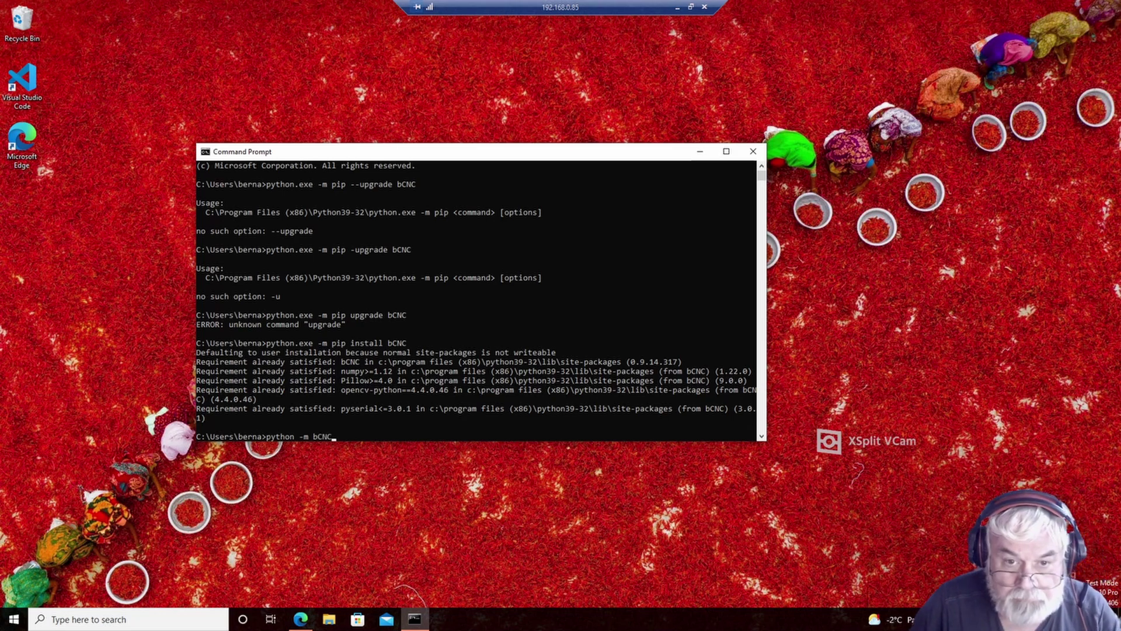
- Launch bCNC 0.9.14-dev with python -m bCNC, maximize it, then close Command Prompt
key(Return)
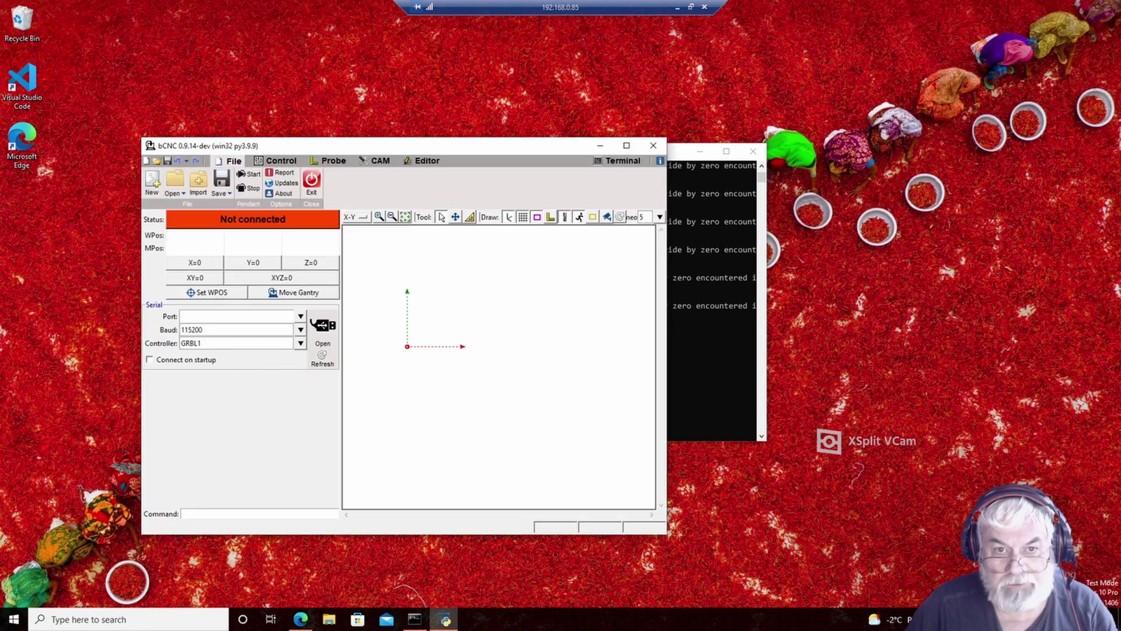
click(627, 146)
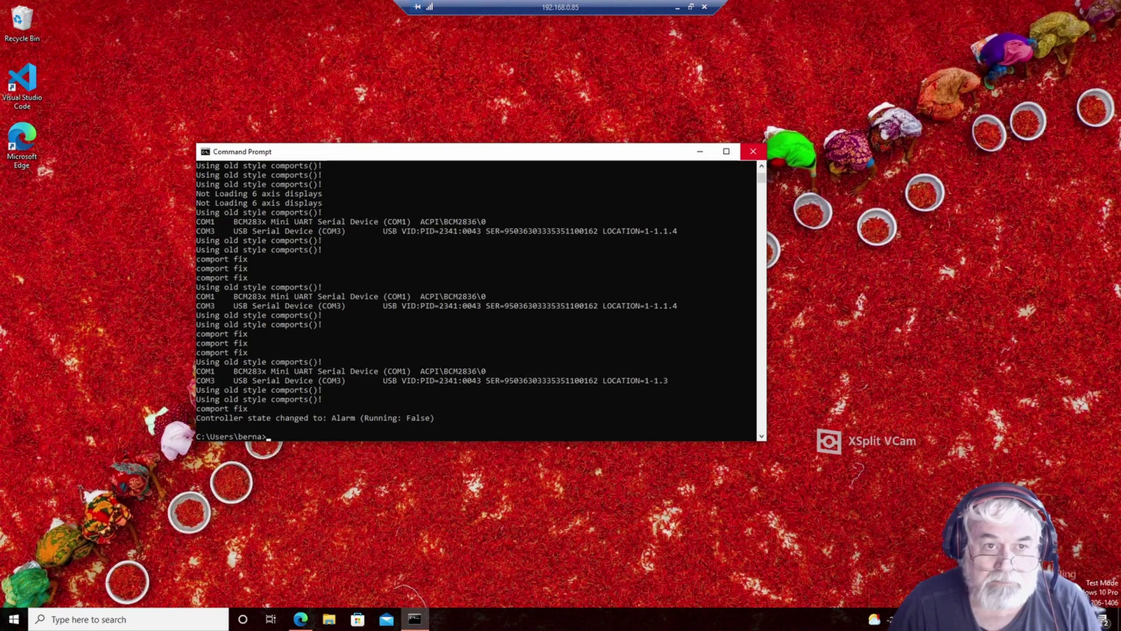
click(752, 152)
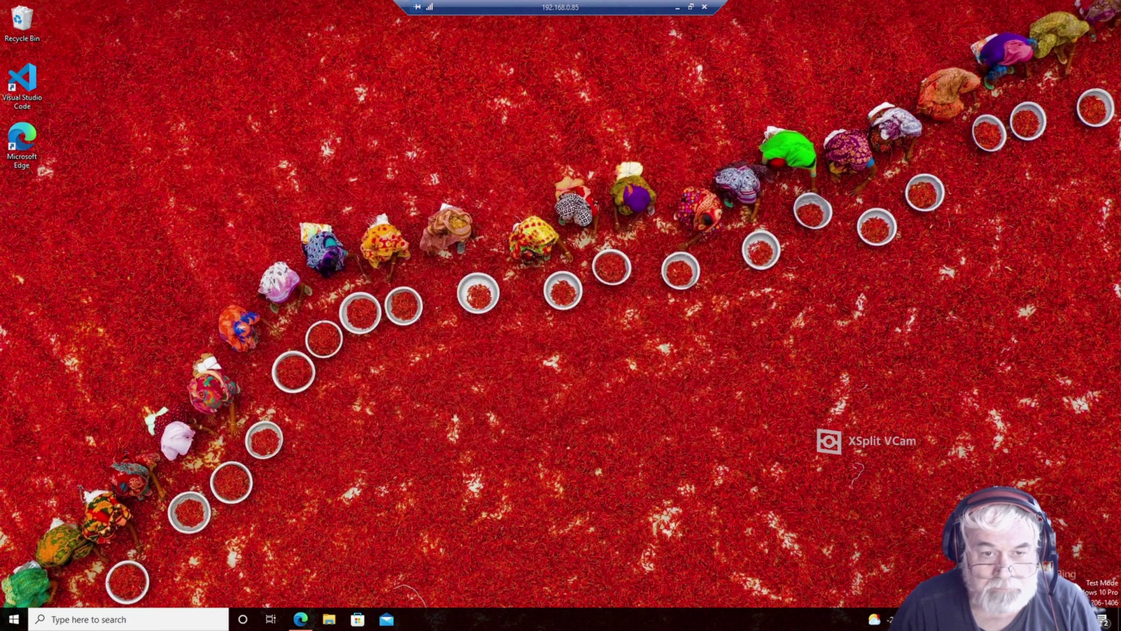
- Start a new desktop shortcut and choose This PC > Desktop as its target
right_click(122, 312)
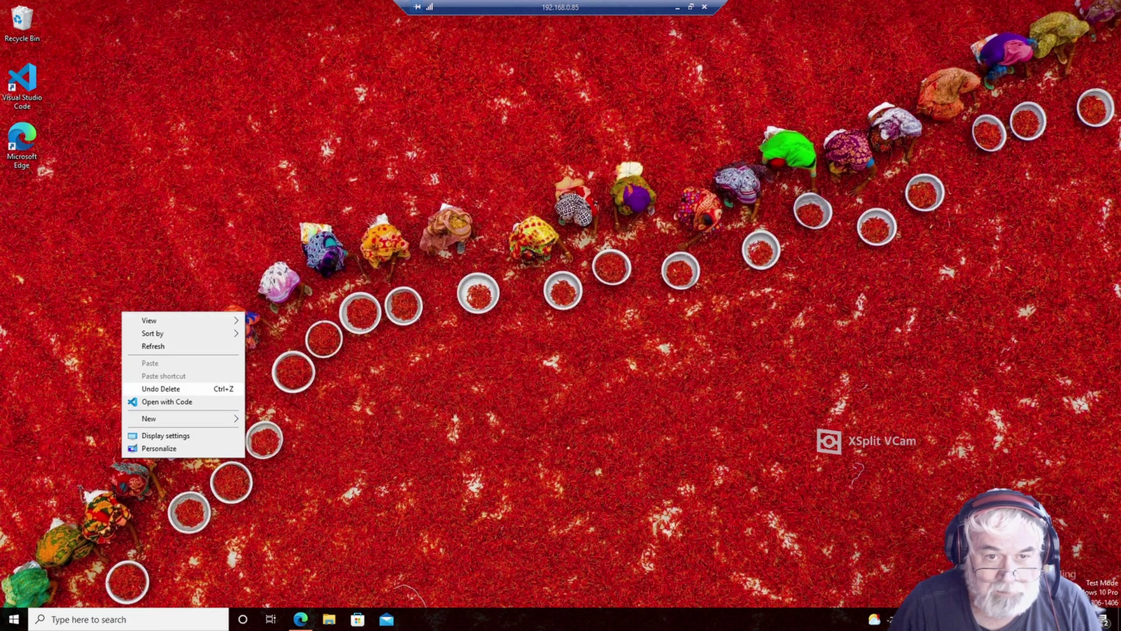
mouse_move(175, 418)
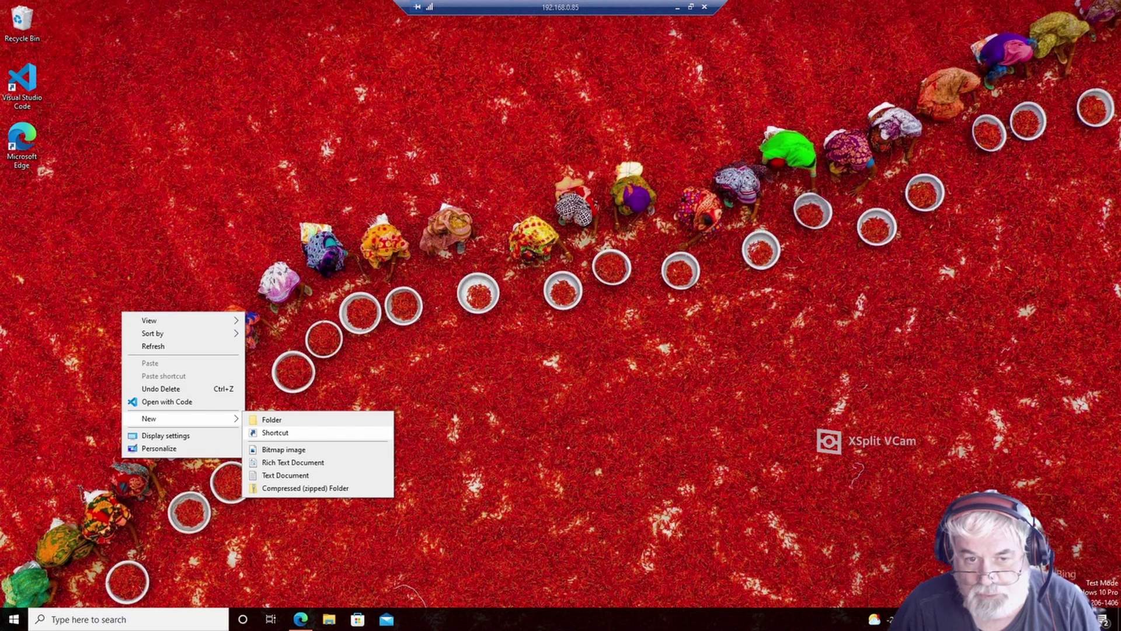
click(275, 432)
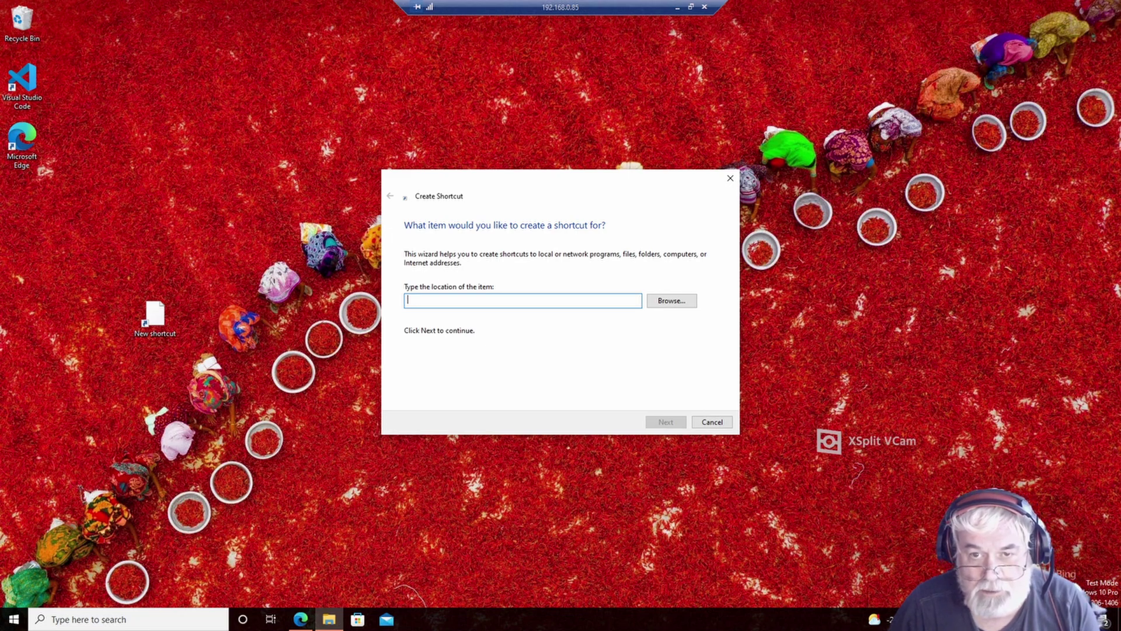
click(672, 300)
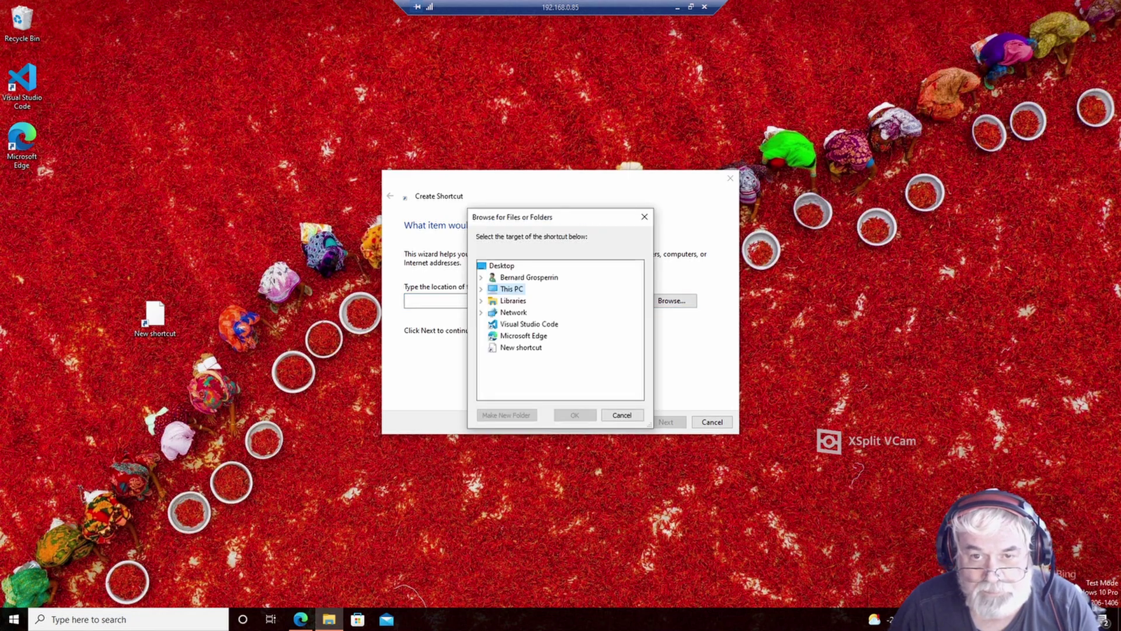
click(518, 289)
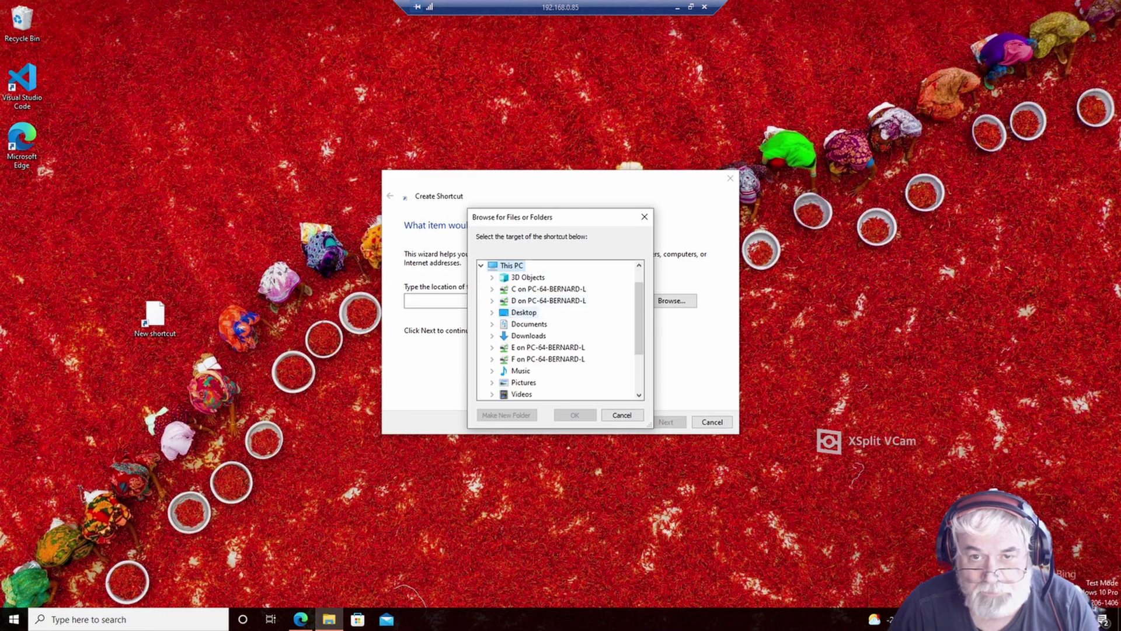
click(523, 313)
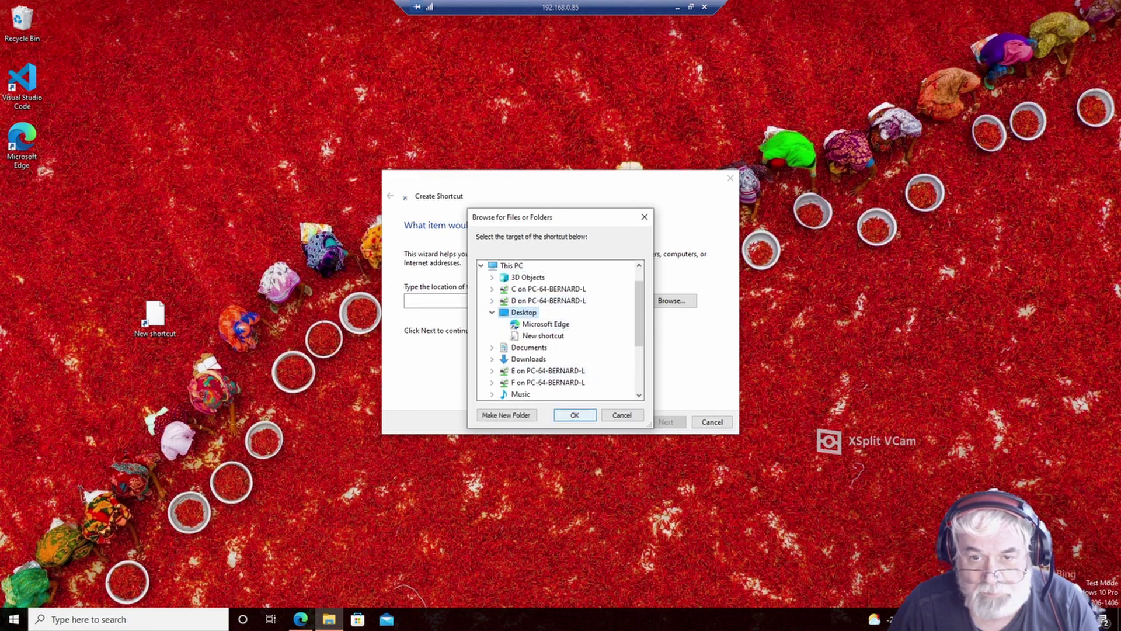
click(575, 415)
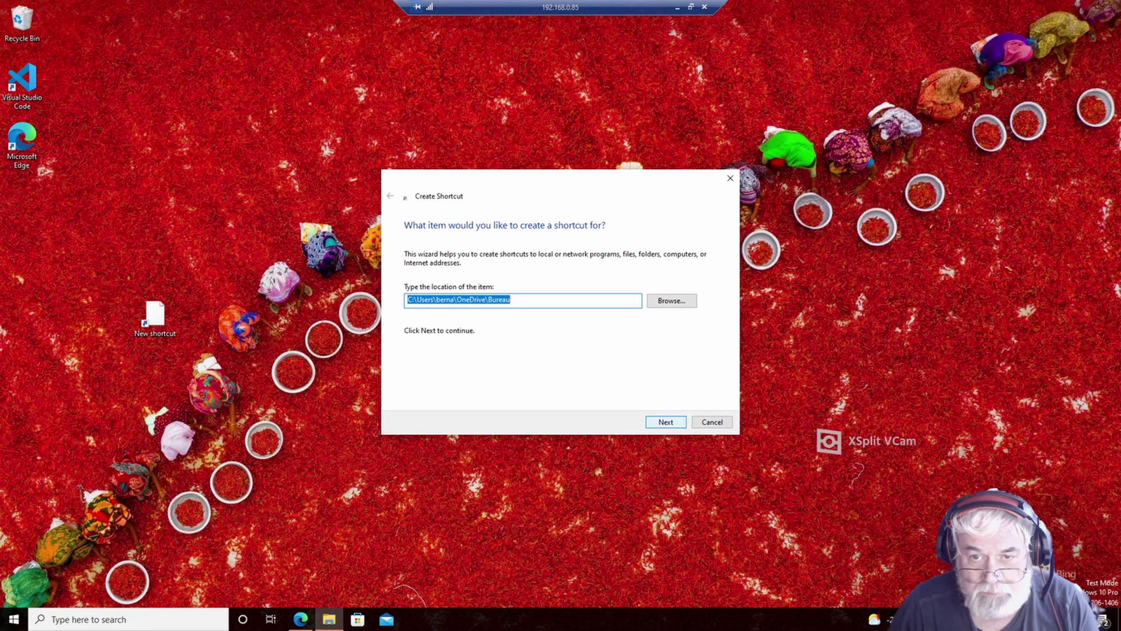
key(Return)
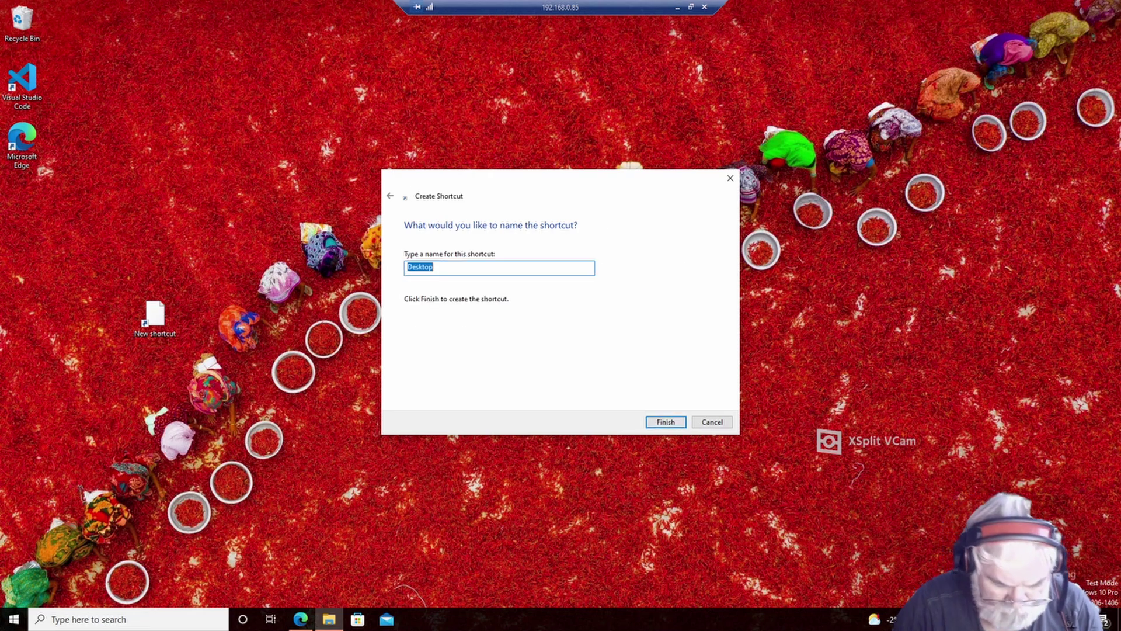
- Name the shortcut bCNC and move its icon into the column under Microsoft Edge
text(bCNC)
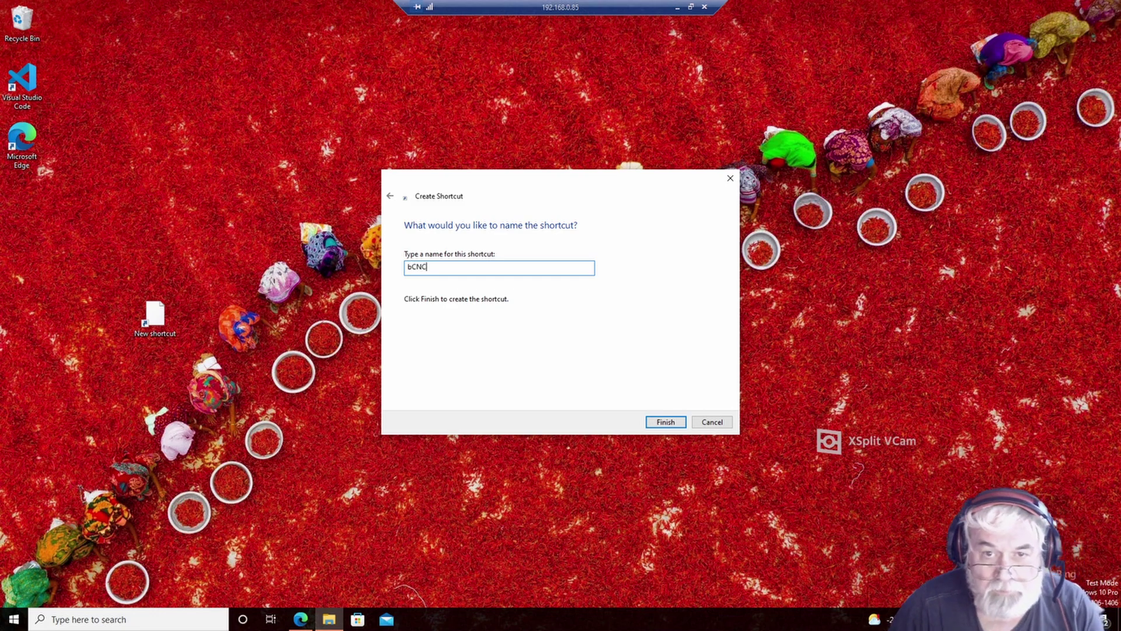
key(Return)
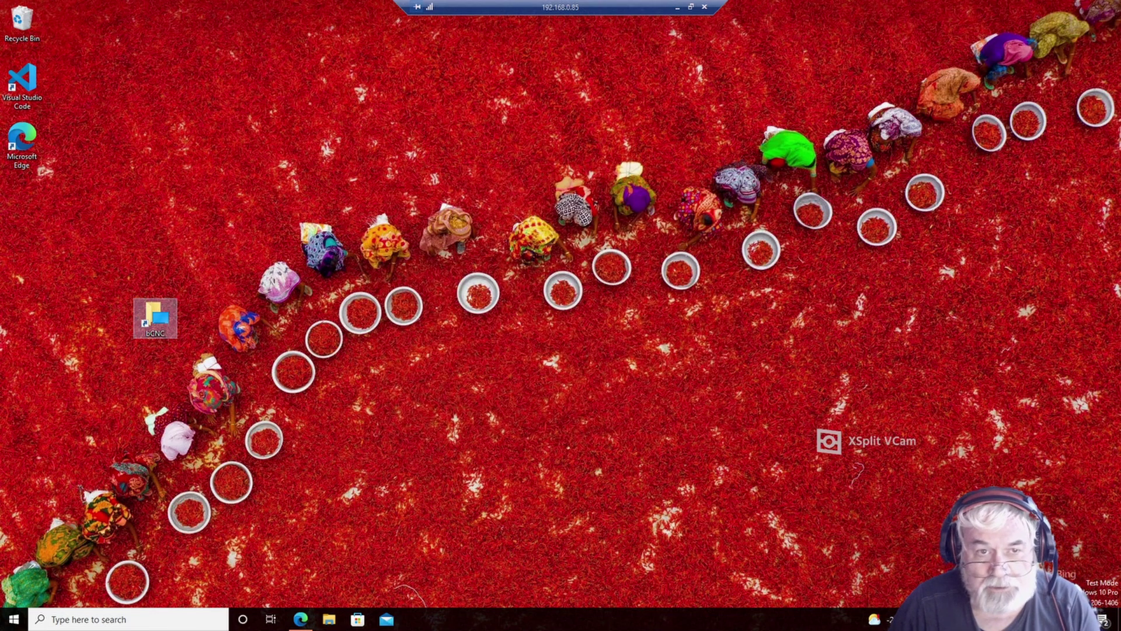
drag(155, 315, 23, 197)
- Open the bCNC shortcut's properties and inspect its advanced settings and target folder
right_click(25, 192)
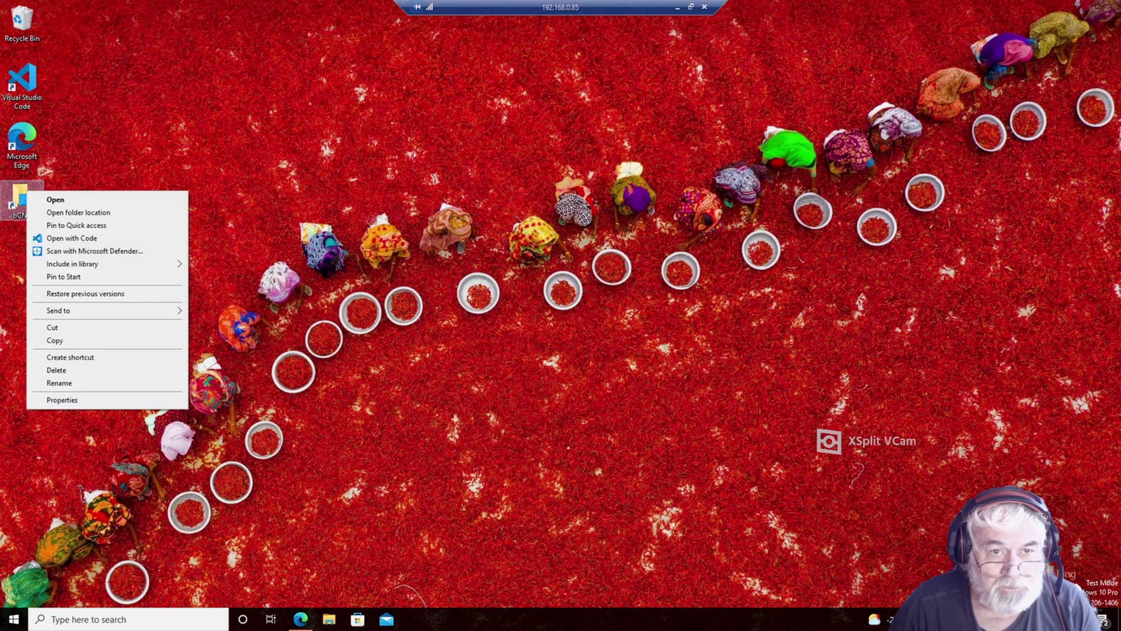
click(62, 400)
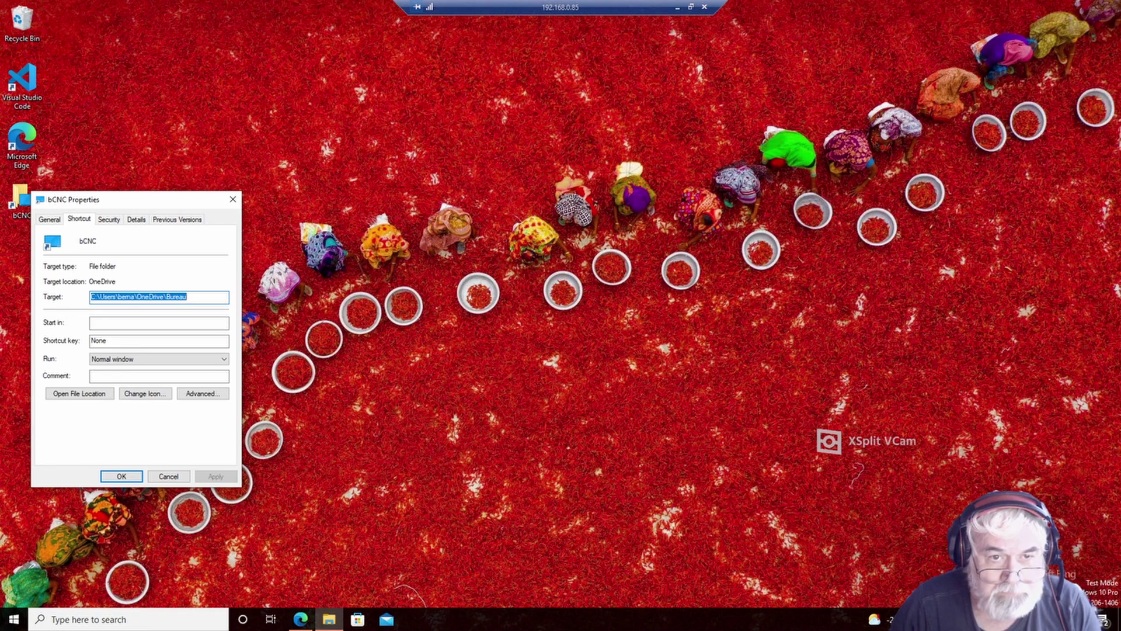
click(200, 393)
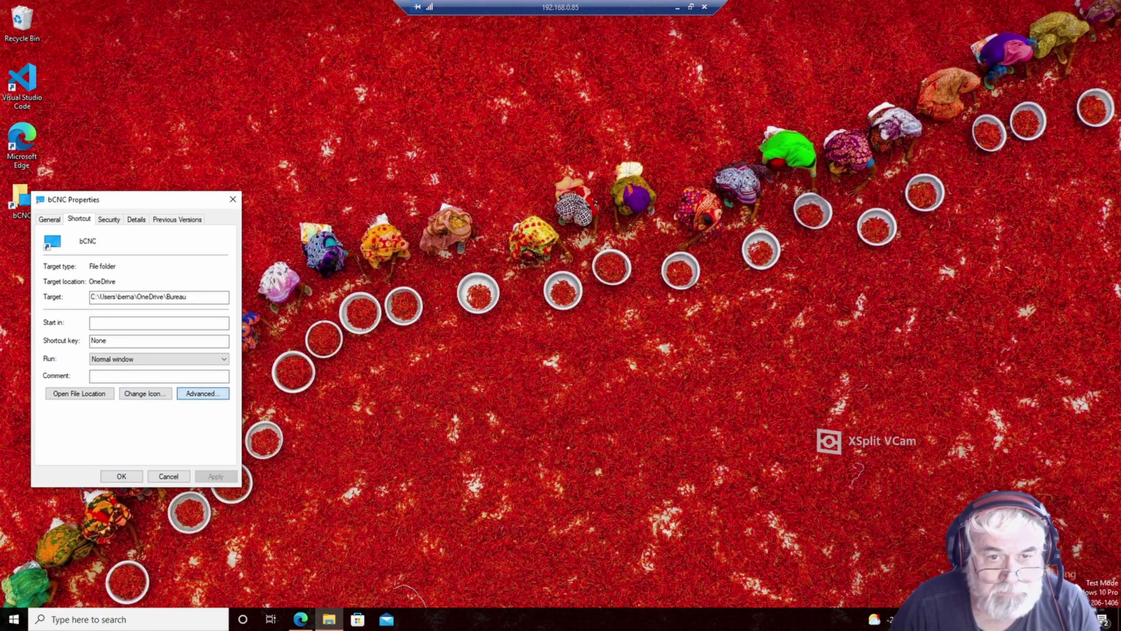
click(190, 376)
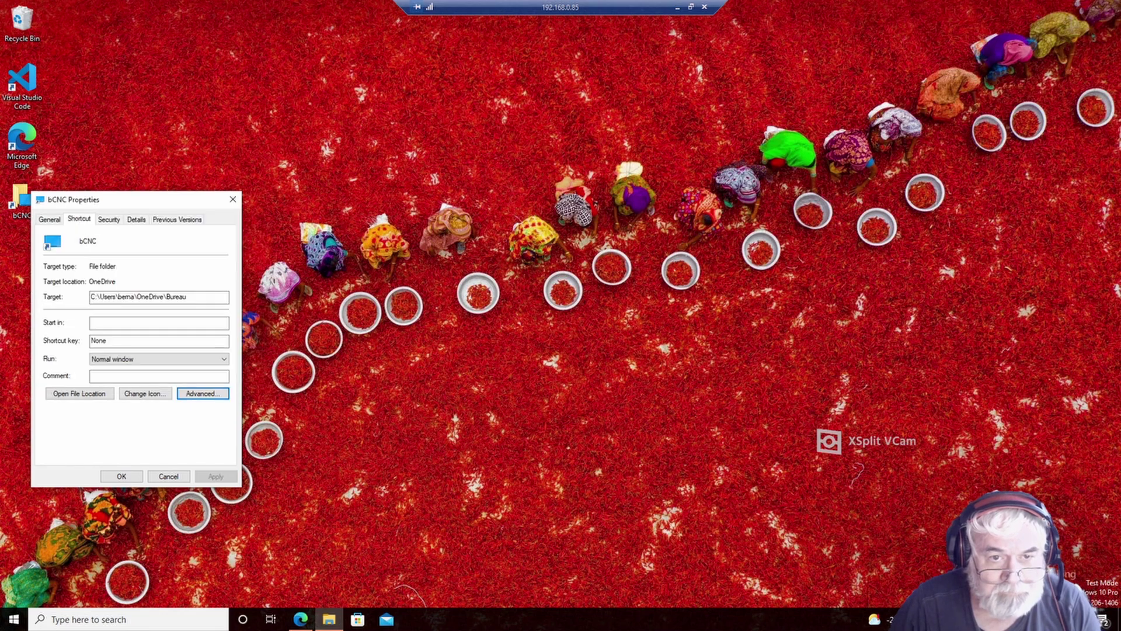
click(79, 393)
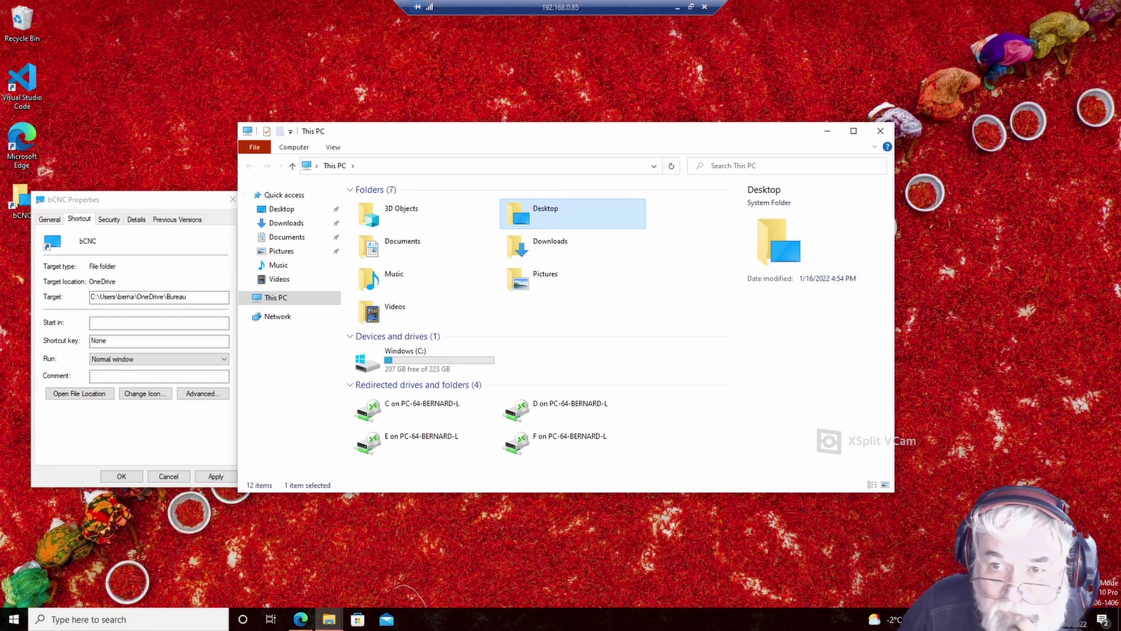
click(880, 130)
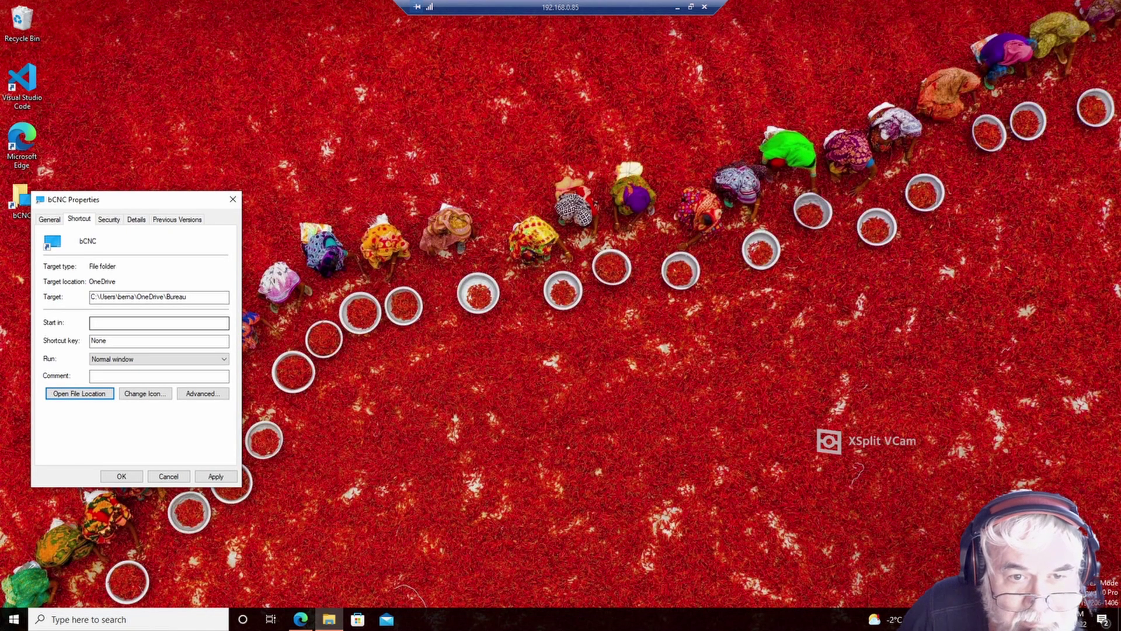
- Set the shortcut target to python -m bCNC with the Bureau folder as Start in
drag(192, 297, 91, 297)
key(ctrl+c)
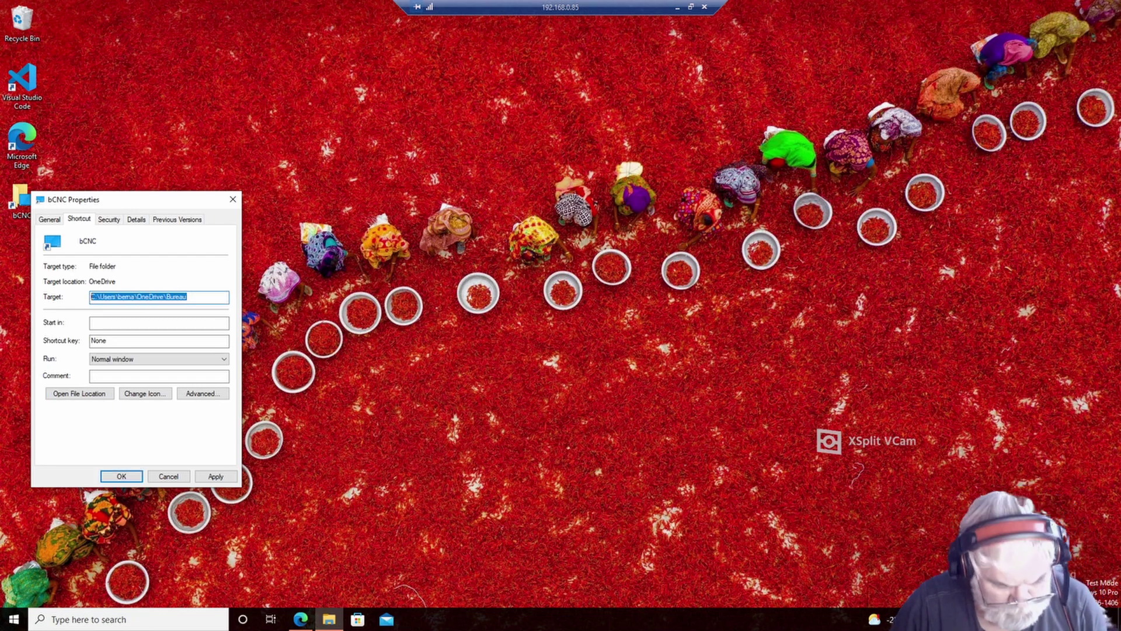
key(Delete)
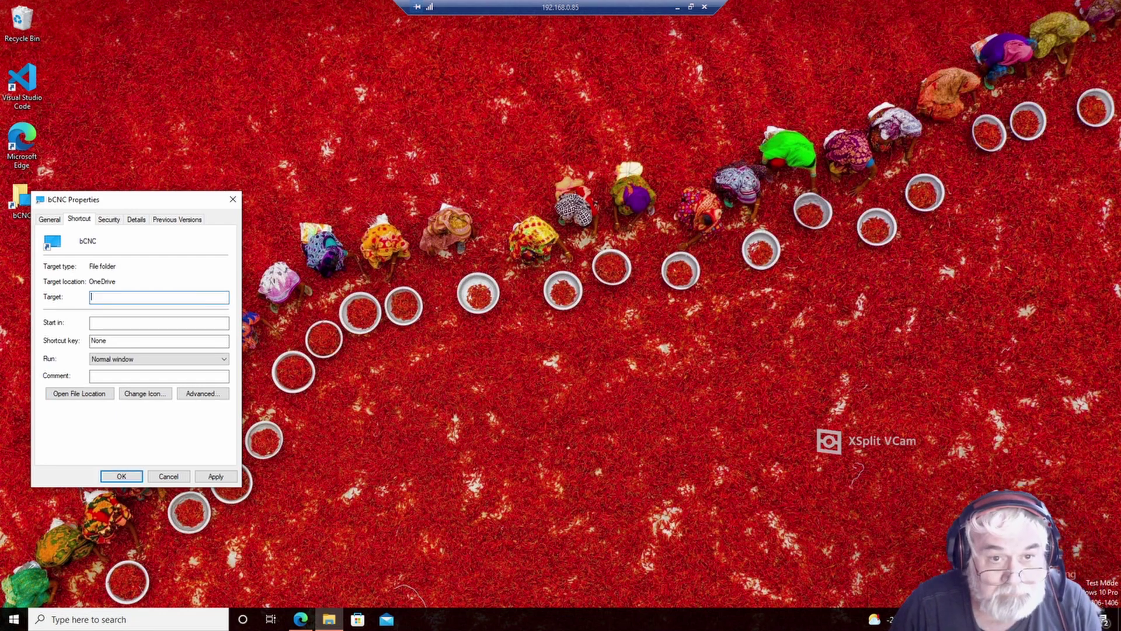
click(93, 323)
key(ctrl+v)
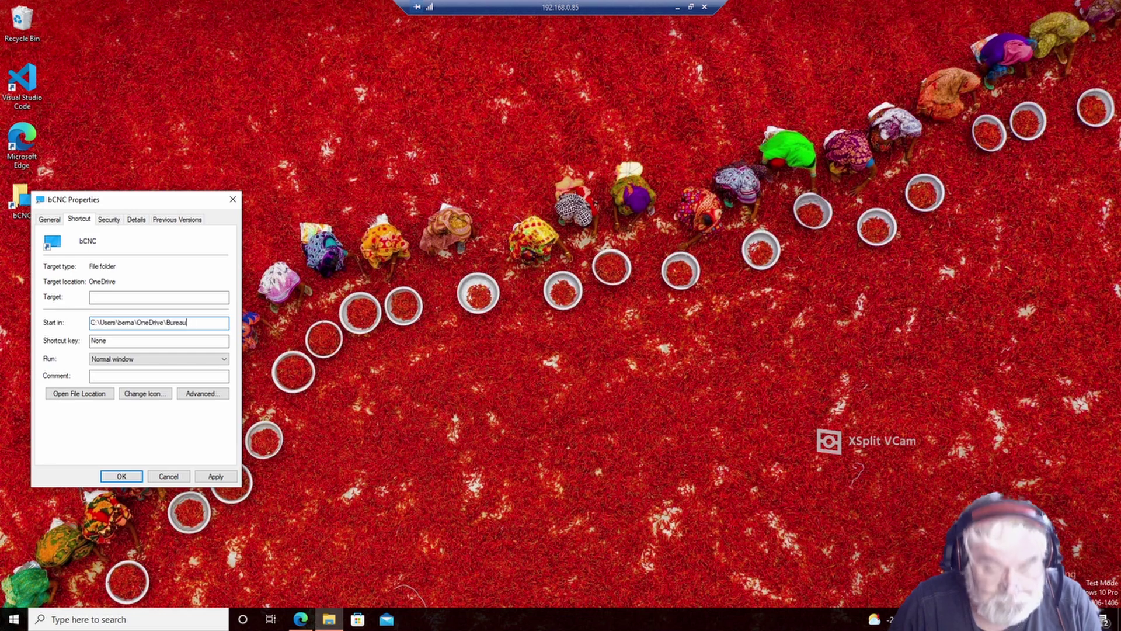
click(94, 298)
text(python)
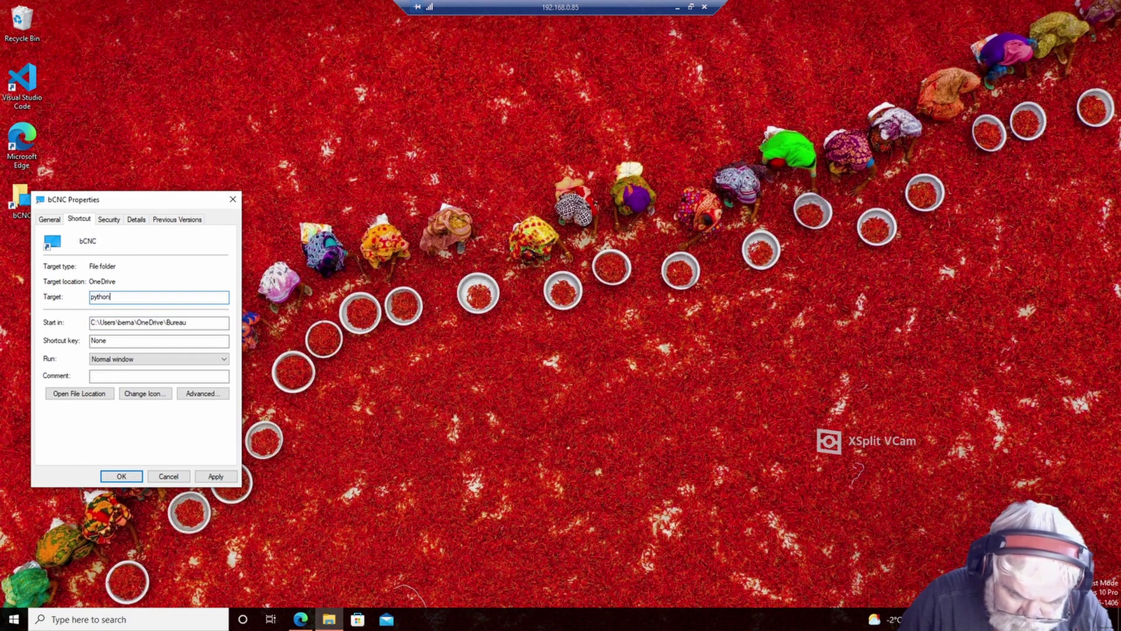
text( -)
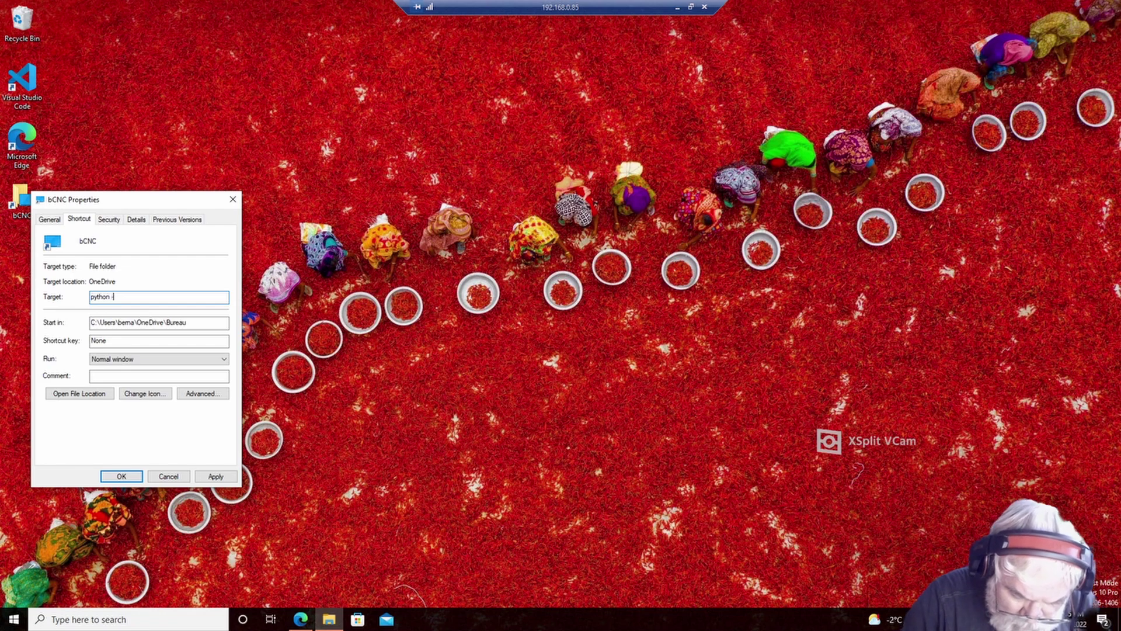
text(m b)
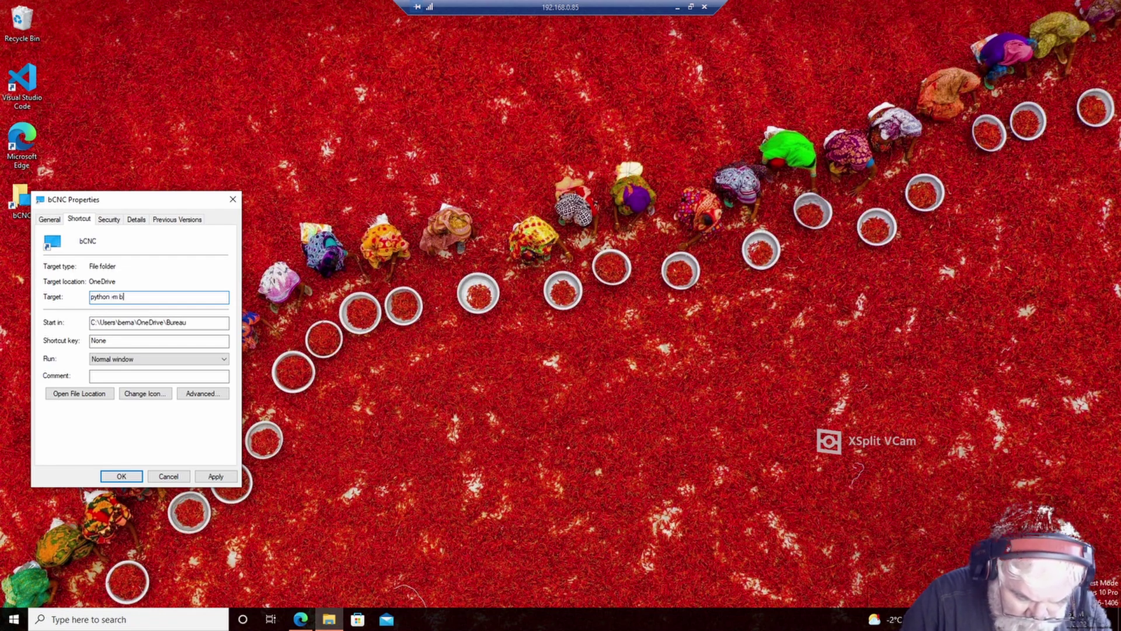
text(CNC)
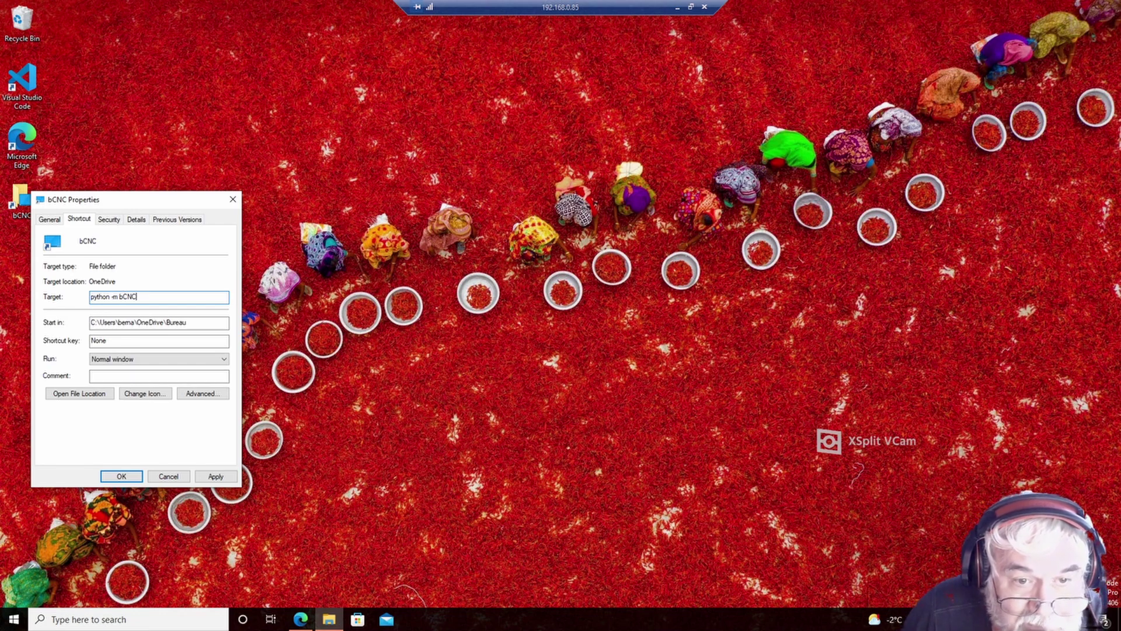
click(121, 476)
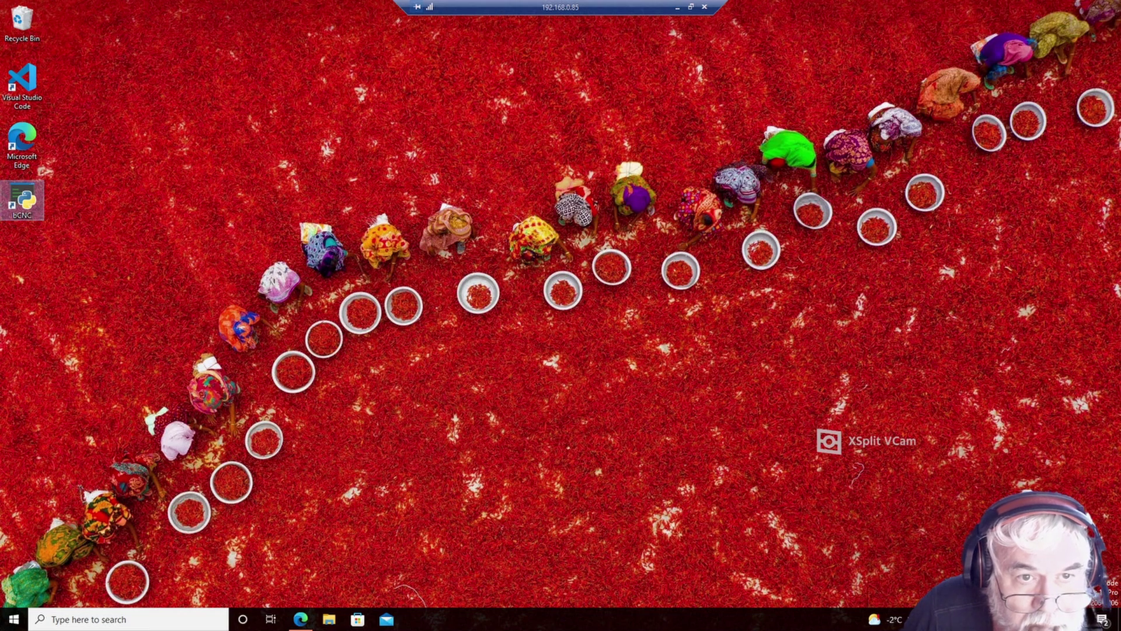
double_click(22, 199)
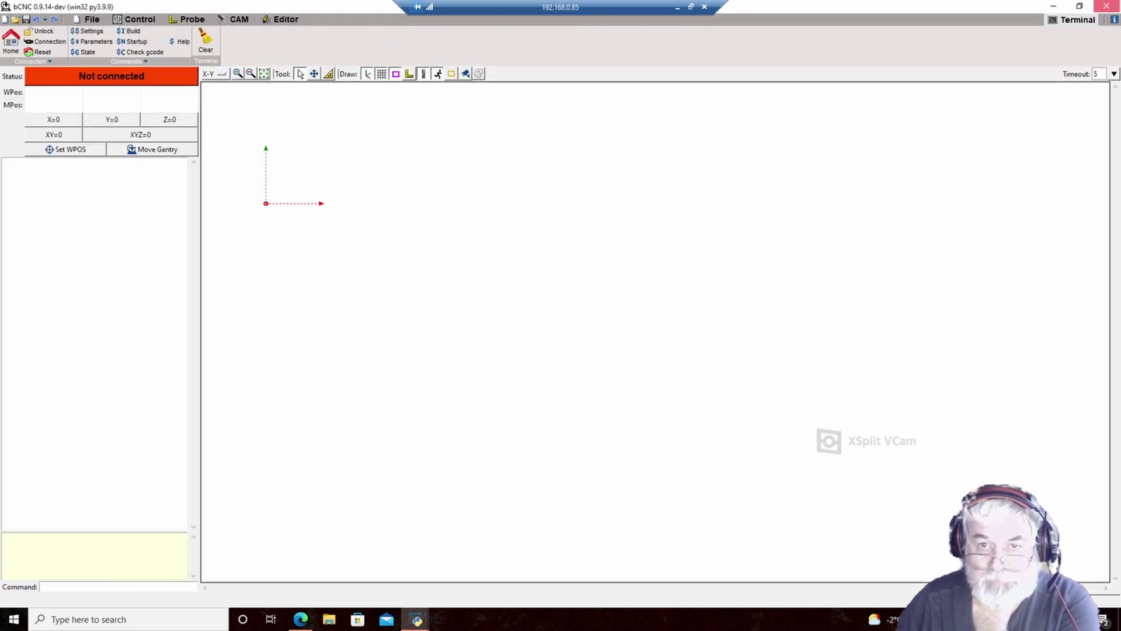
click(1106, 6)
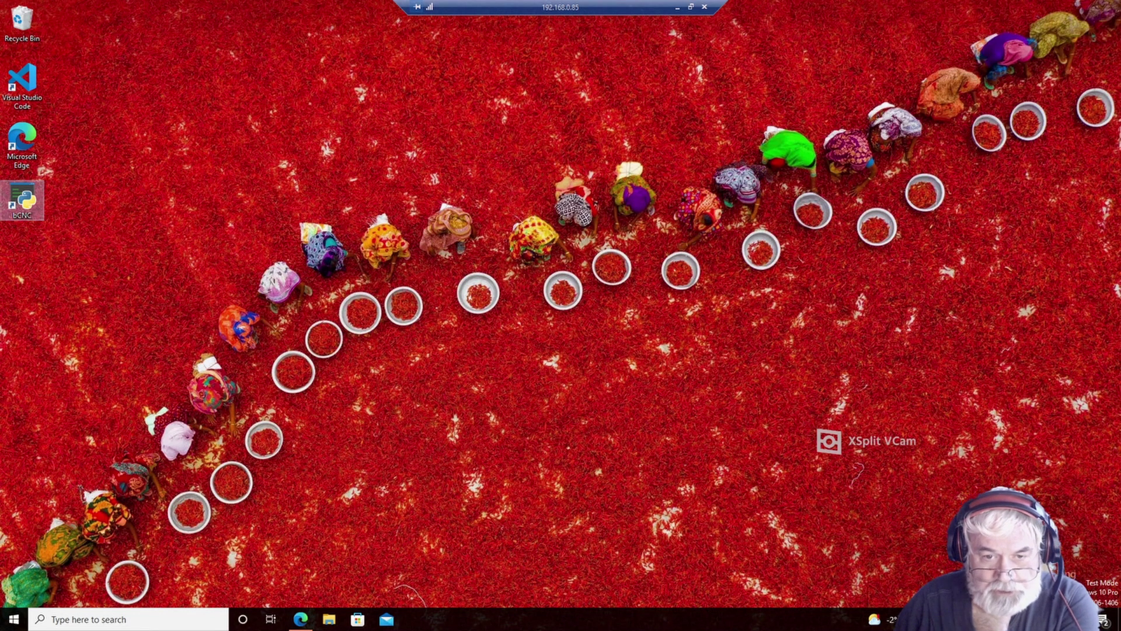
- Search 'cncjs' in a new Edge tab and open the Desktop App | cncjs page
click(300, 619)
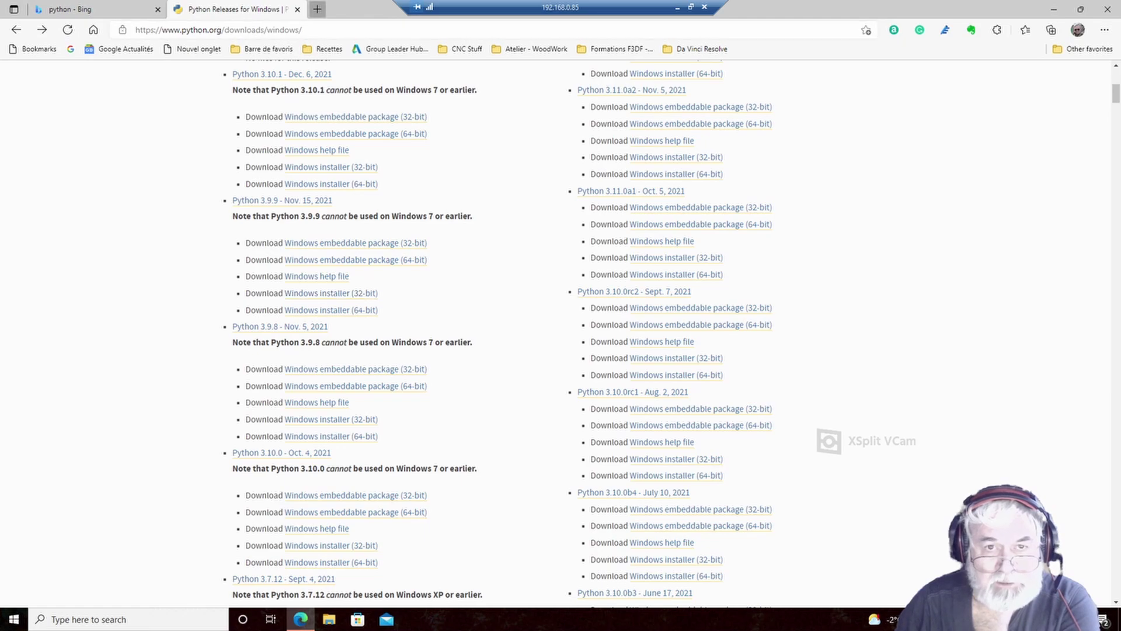
click(317, 9)
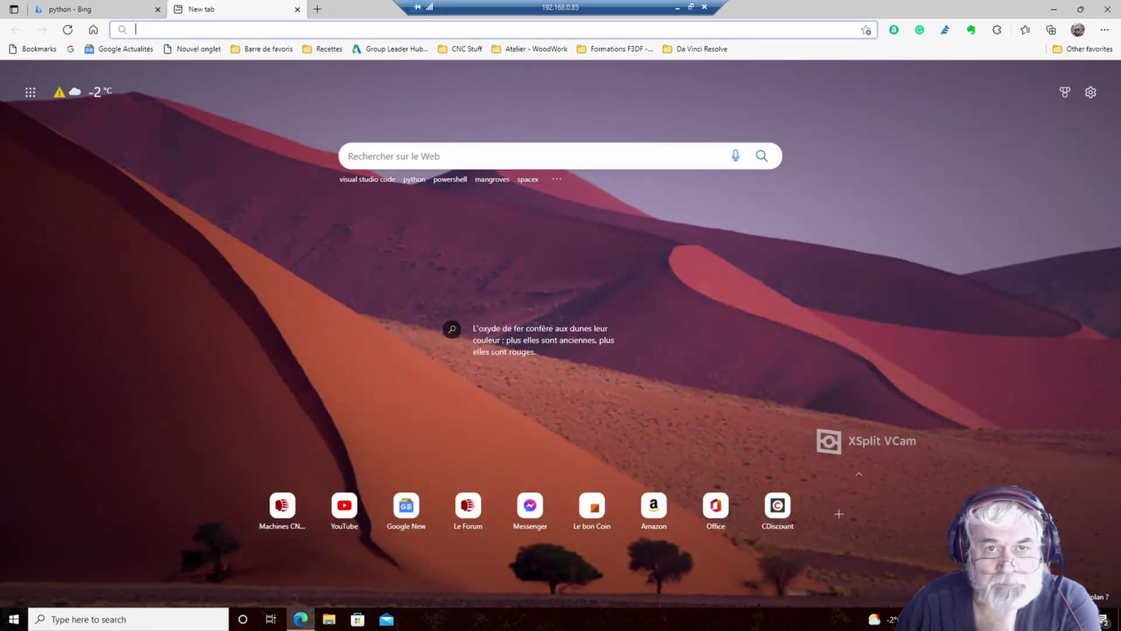
click(292, 29)
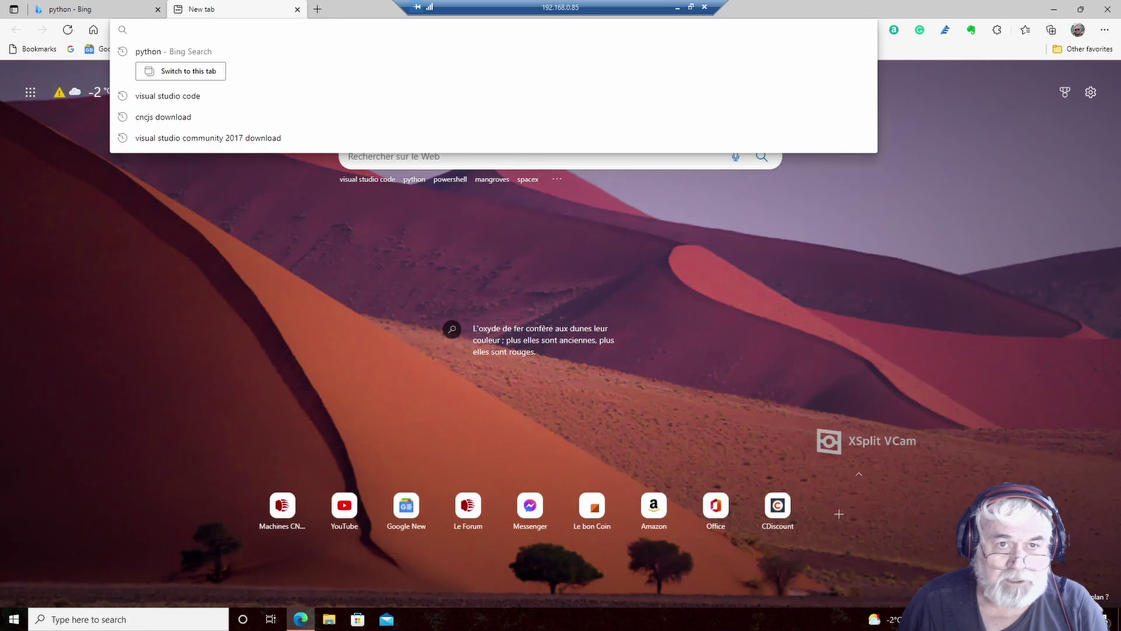
text(cncjs)
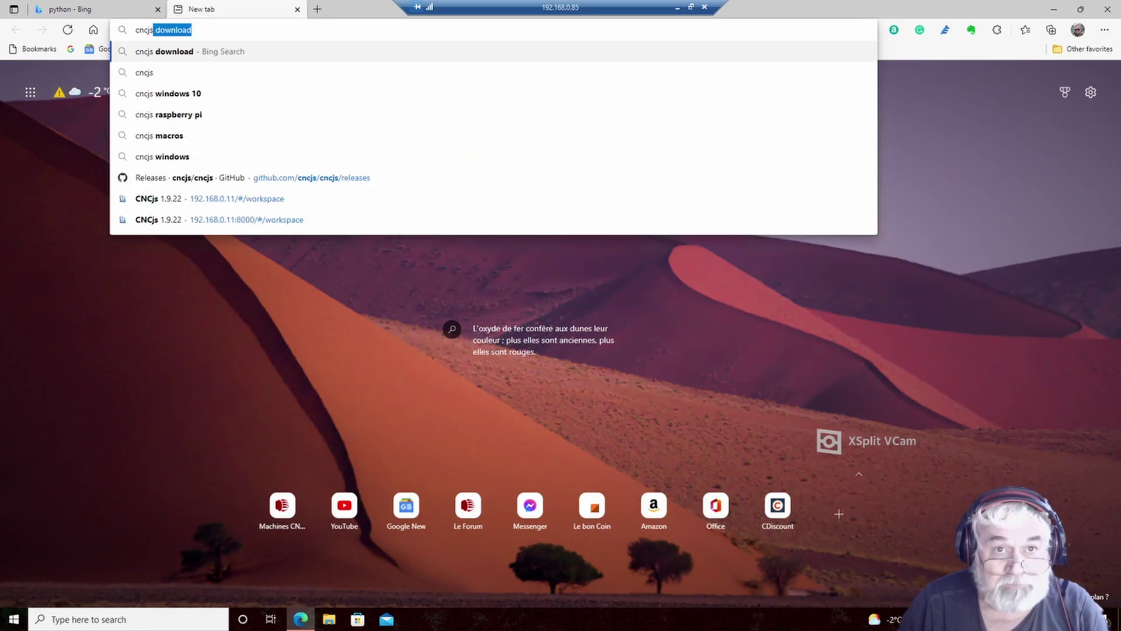
key(Return)
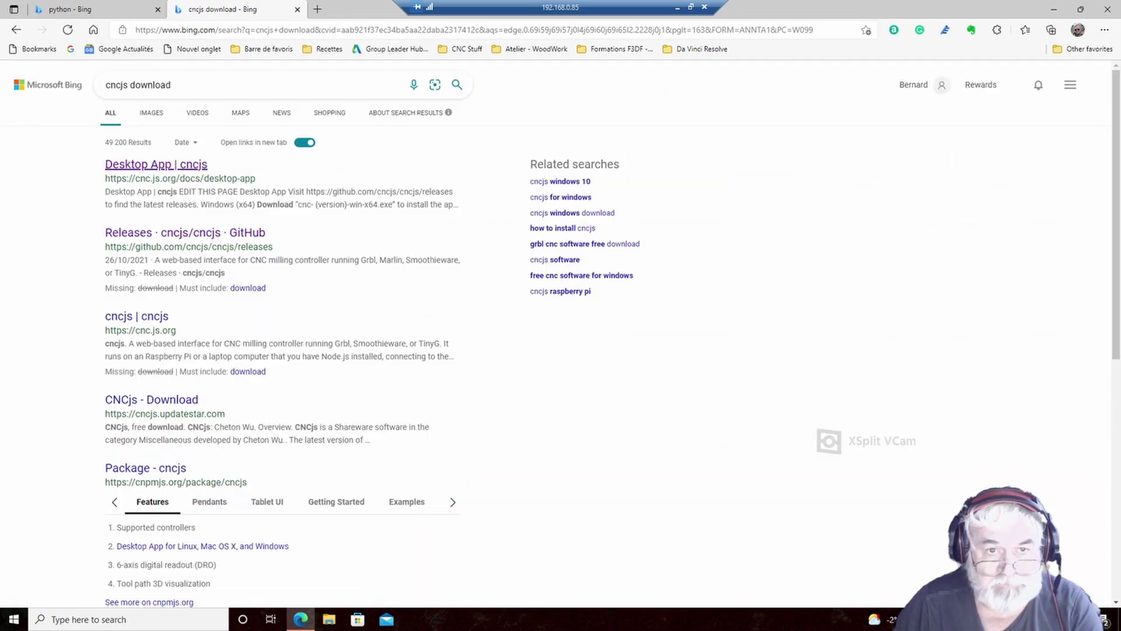
click(124, 164)
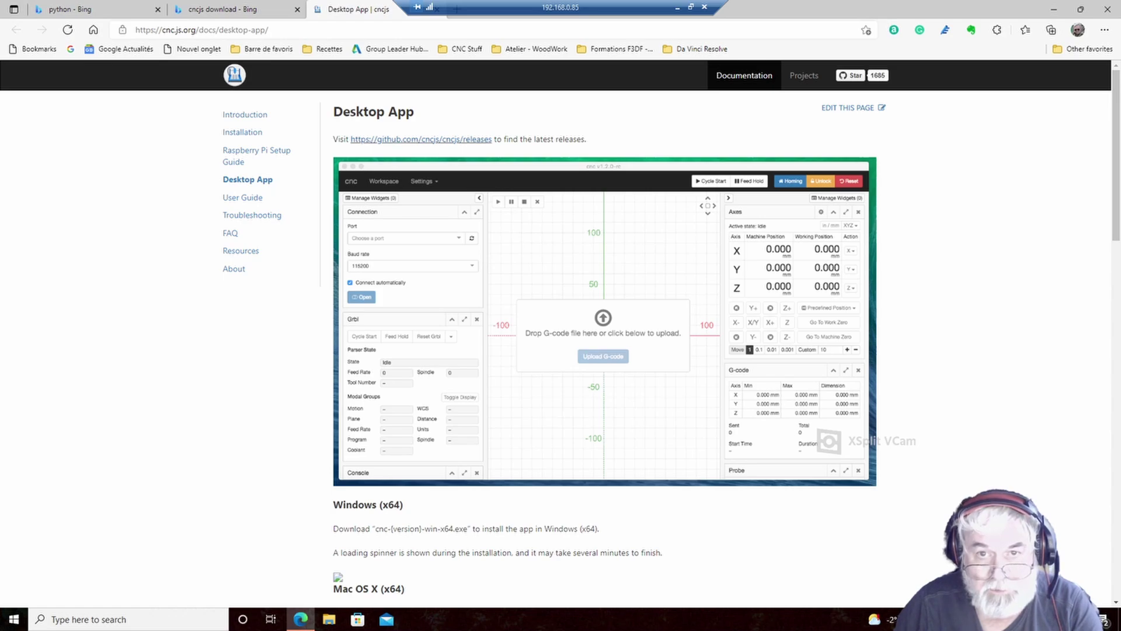
- Open cncjs GitHub releases, go to v1.9.23 assets, and download the windows-x86 .exe installer
click(421, 139)
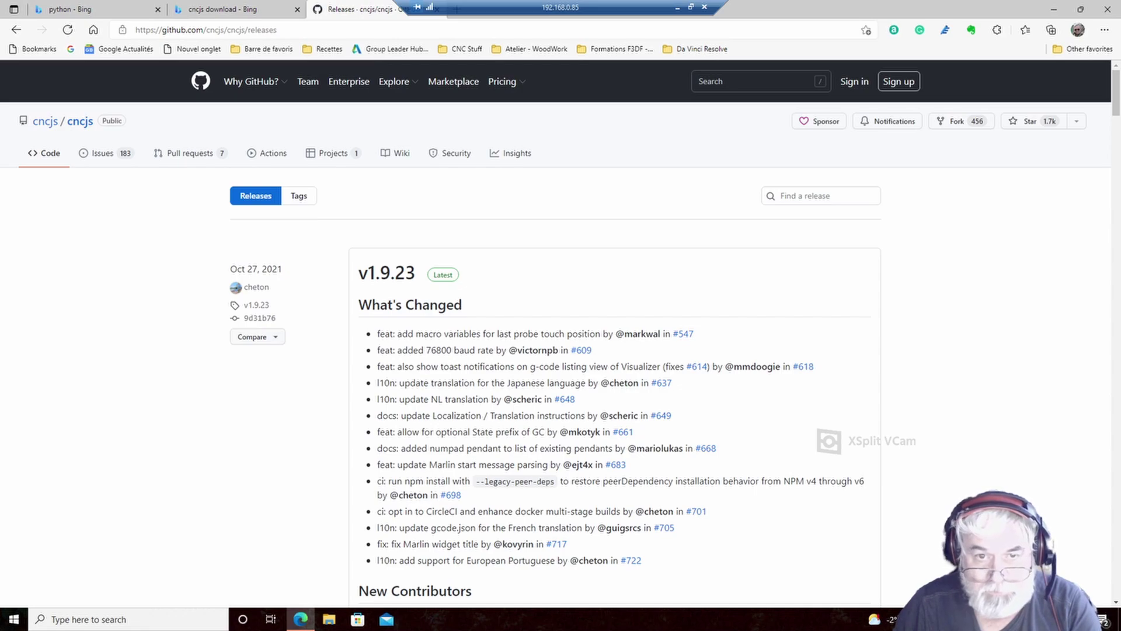
click(386, 273)
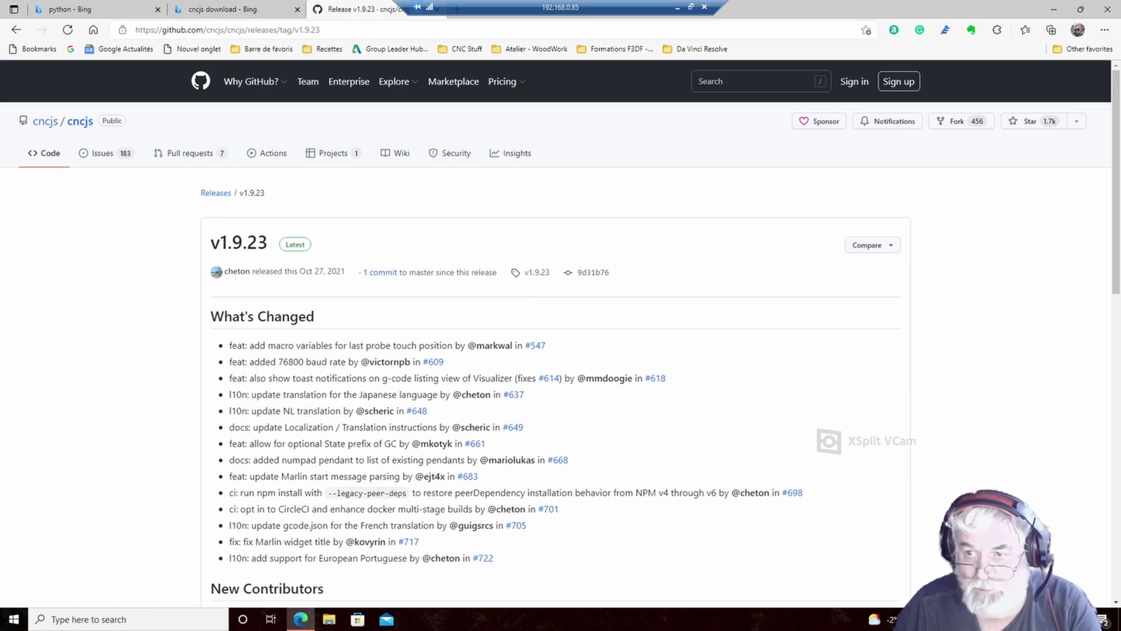
scroll(560, 333, down, 4)
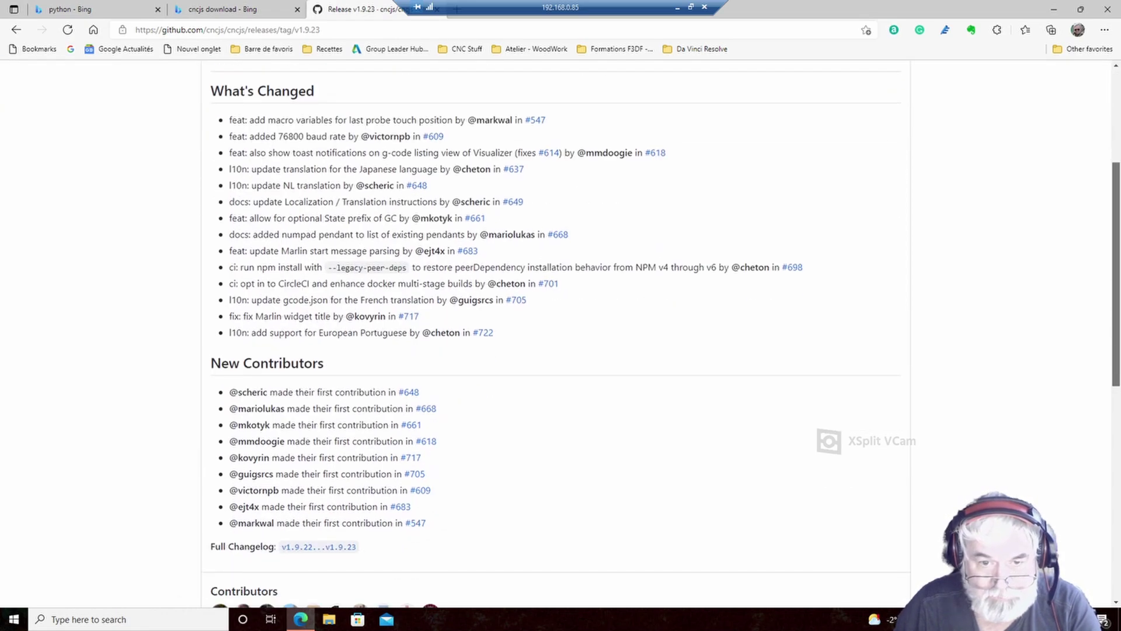
scroll(560, 333, down, 5)
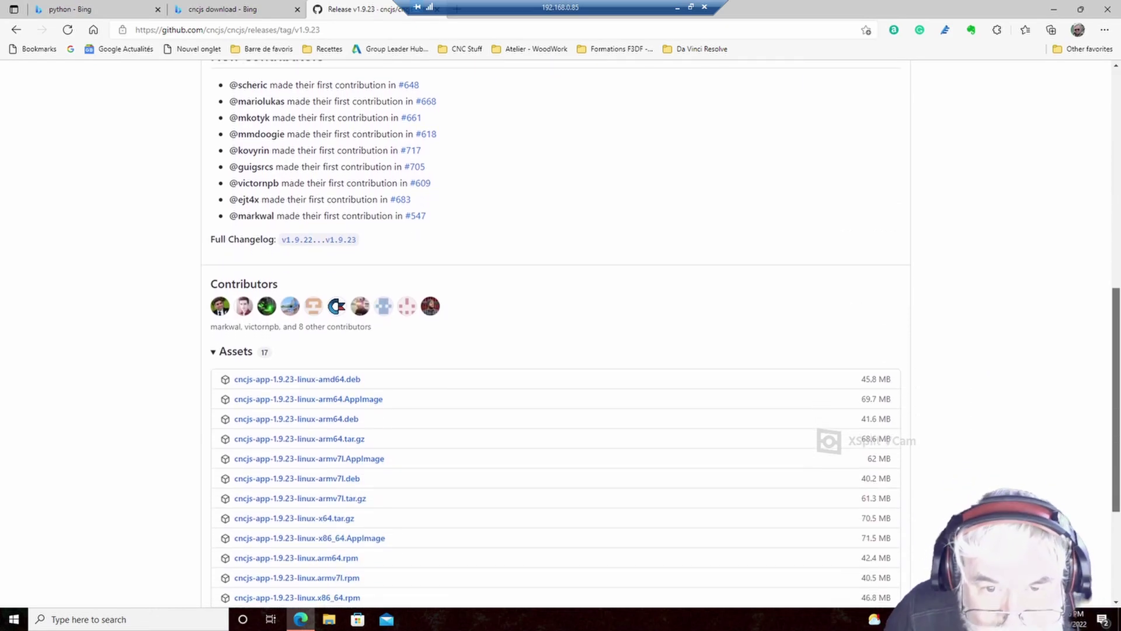
scroll(560, 333, down, 2)
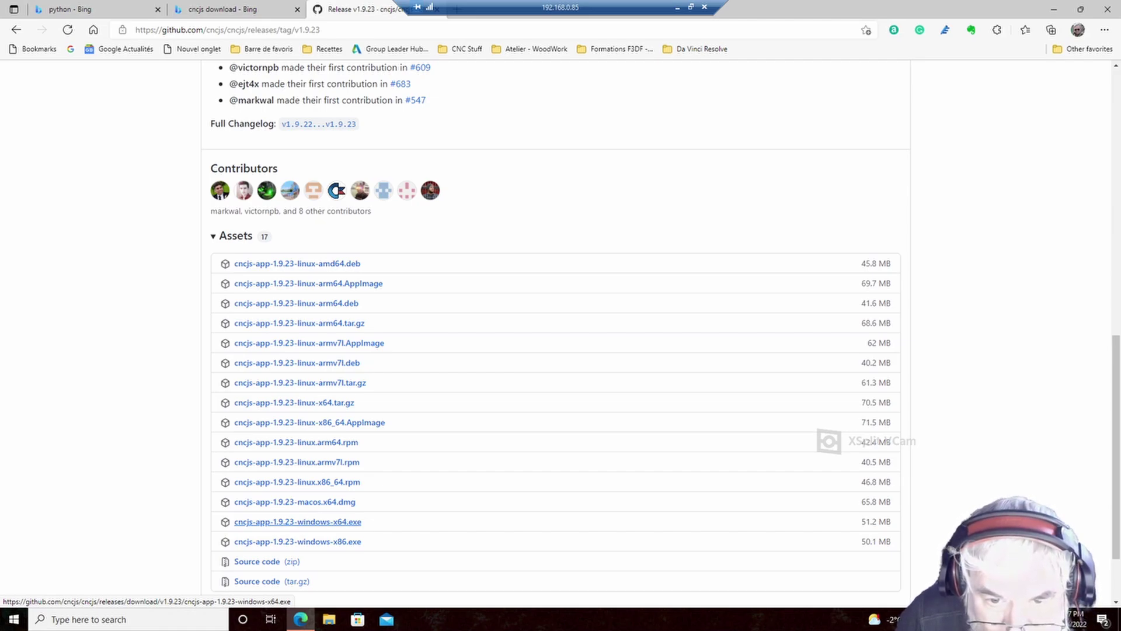
click(298, 541)
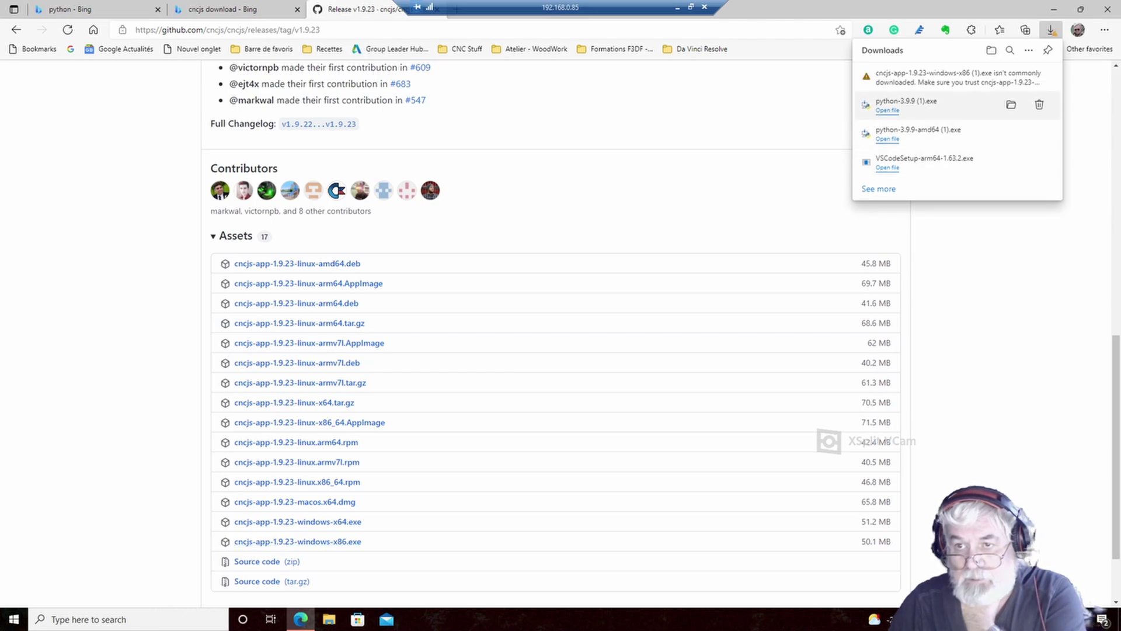
- Keep the flagged CNCjs installer download, choosing Keep anyway at the trust warning
click(957, 77)
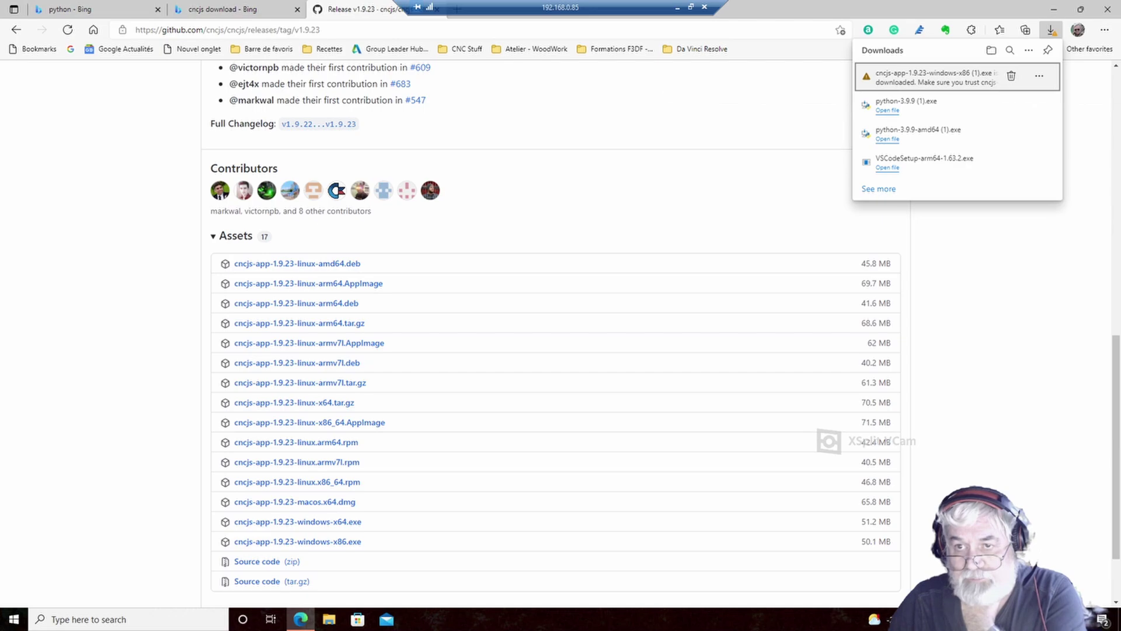
click(1039, 76)
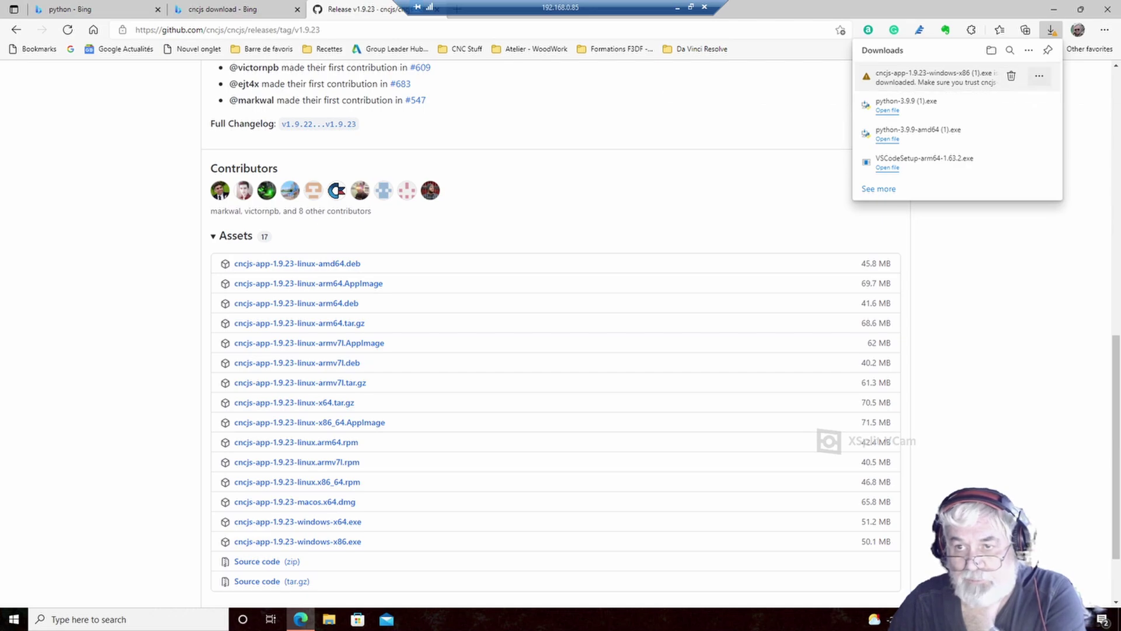
click(969, 115)
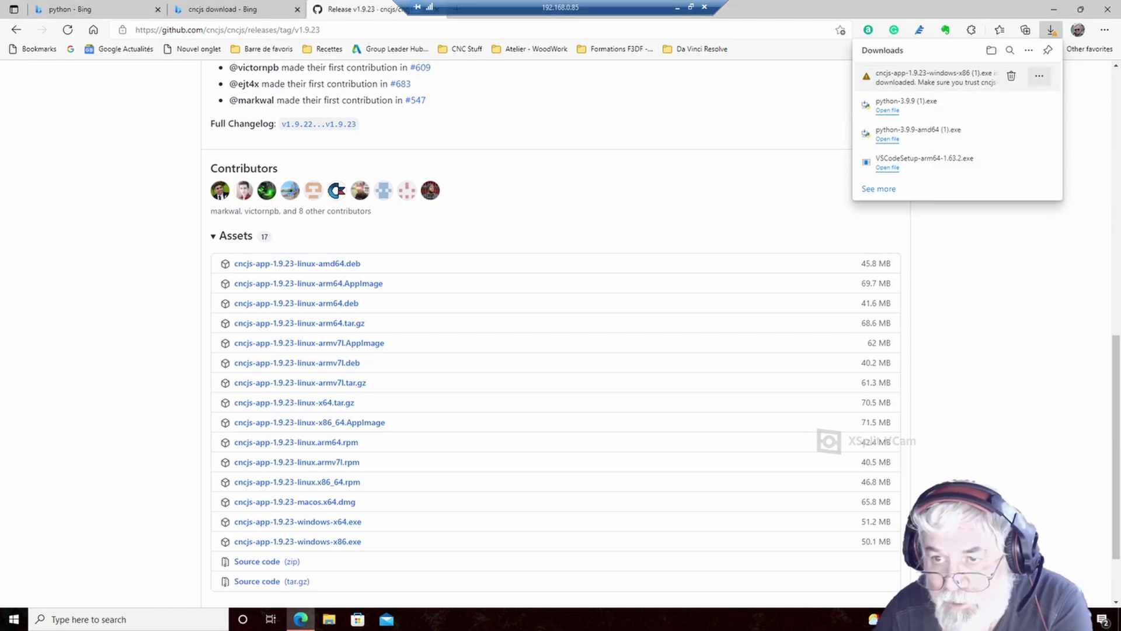
click(923, 230)
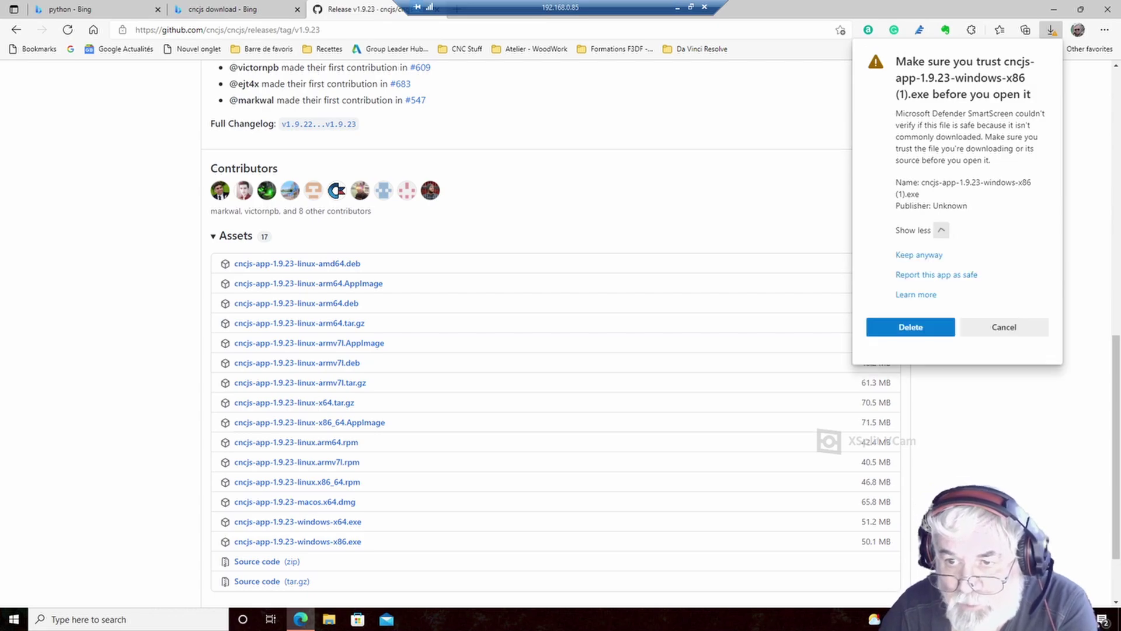
click(919, 254)
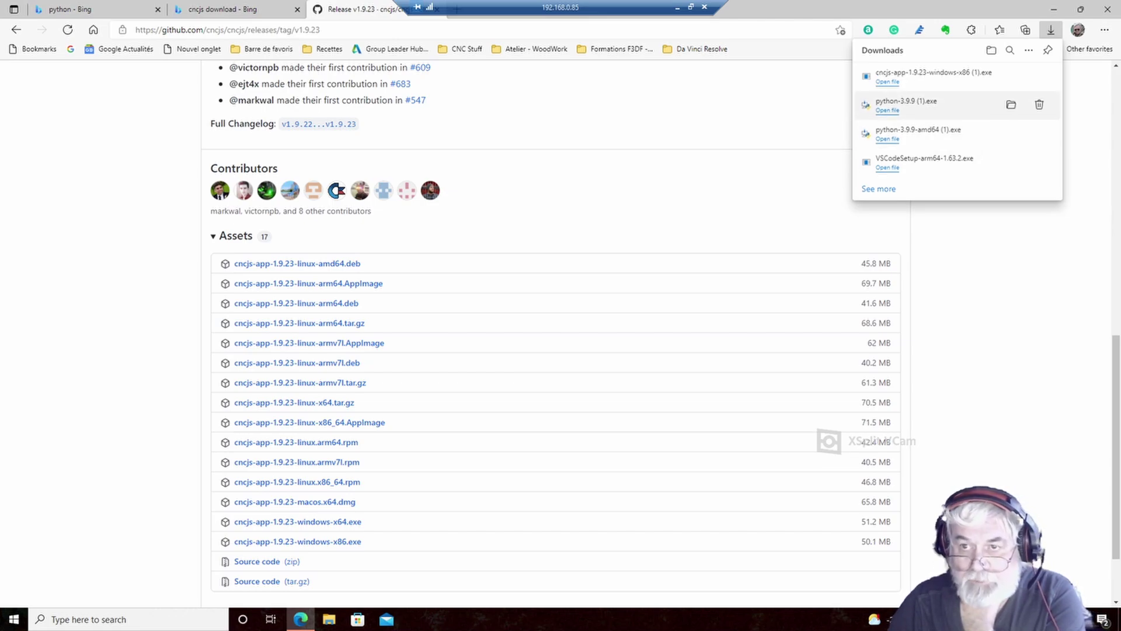
- Run the CNCjs installer past the SmartScreen warning and minimize Edge while it installs
click(888, 81)
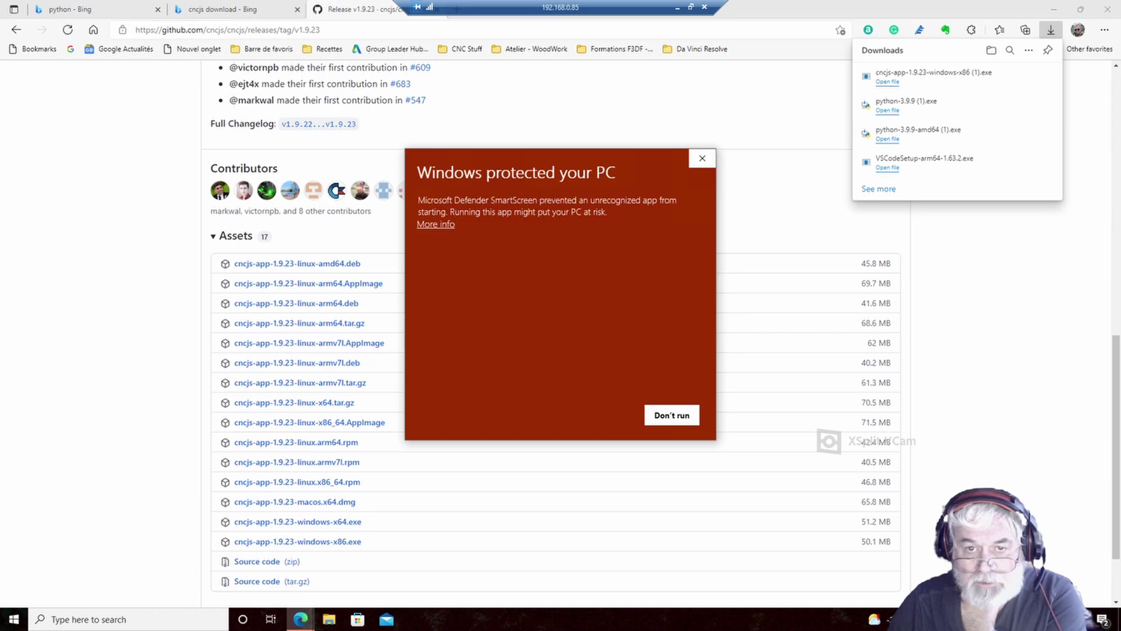
click(436, 224)
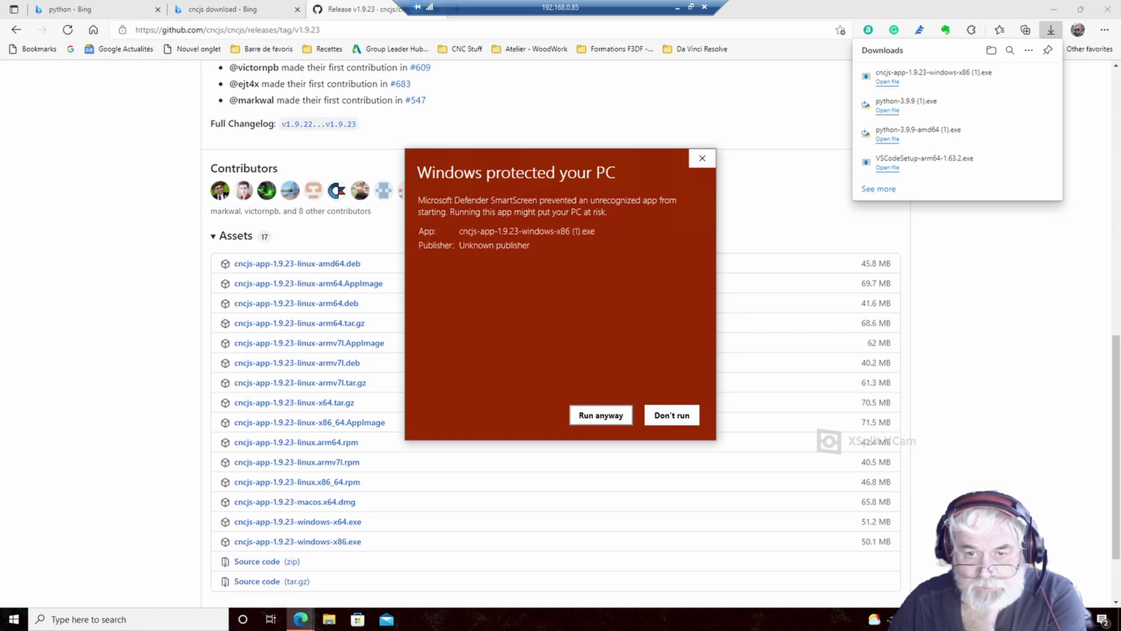
click(601, 415)
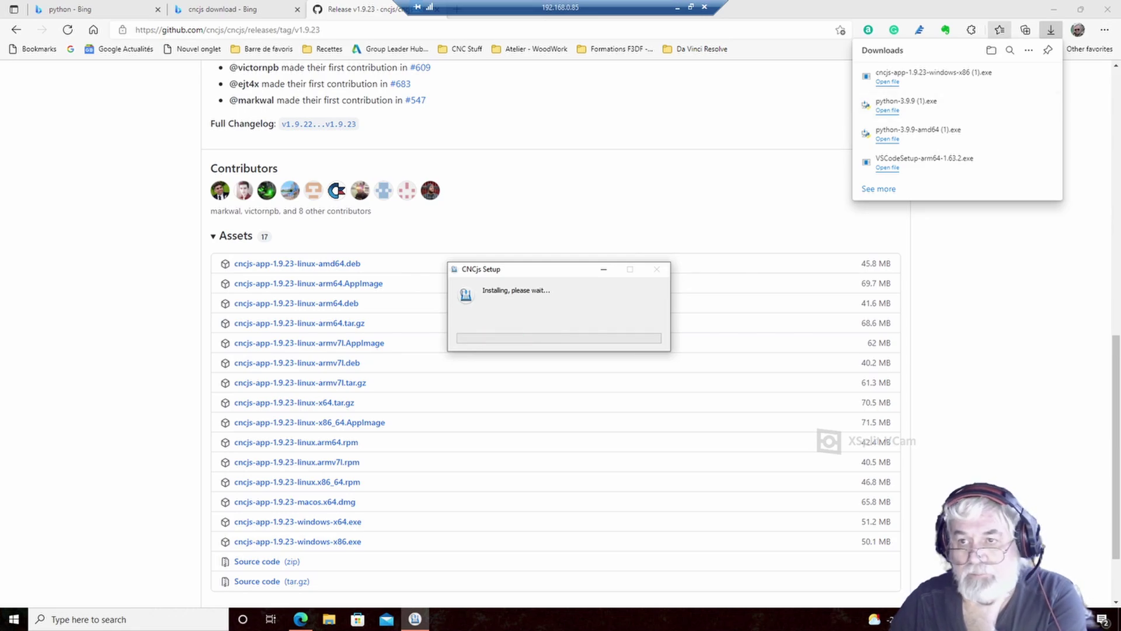
click(1054, 9)
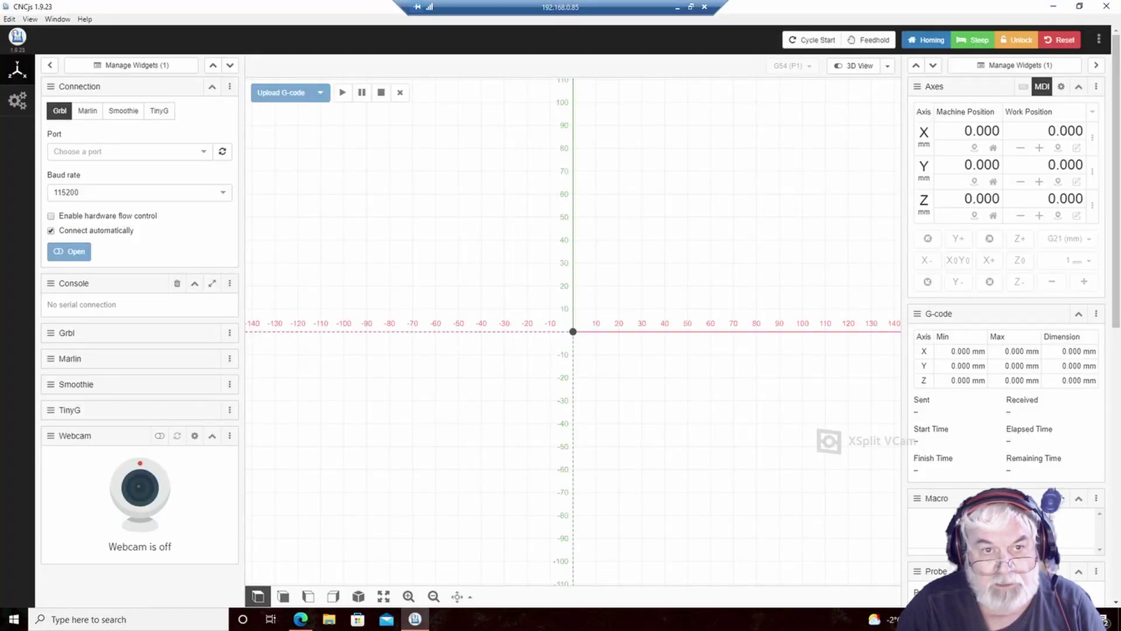
- Refresh the serial port list, select COM3, and open the Grbl connection
click(203, 152)
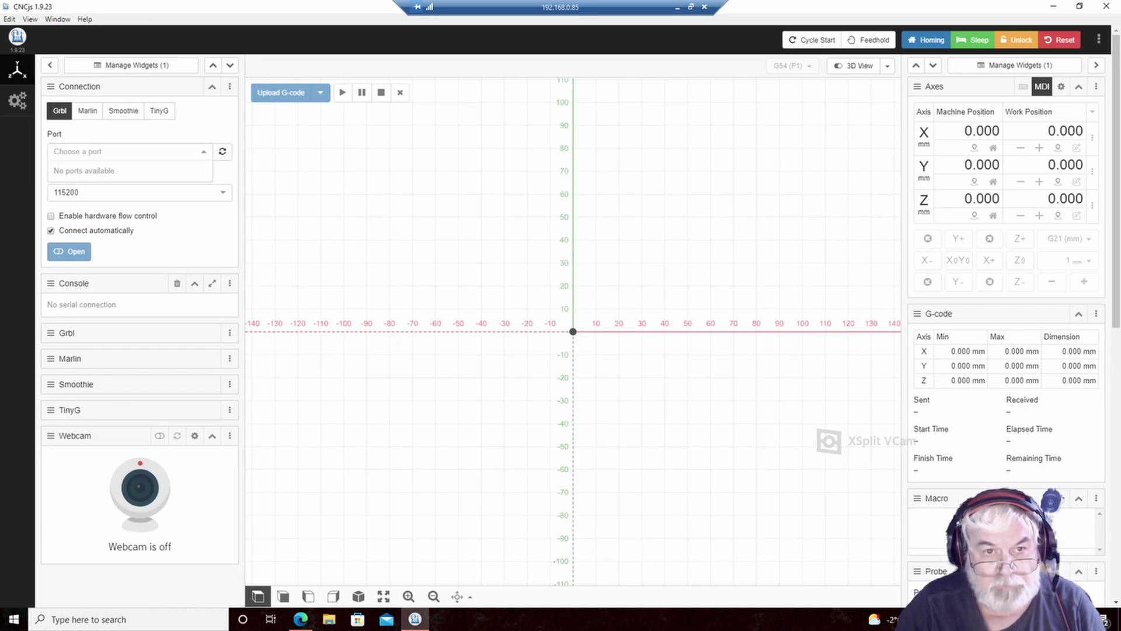
click(222, 151)
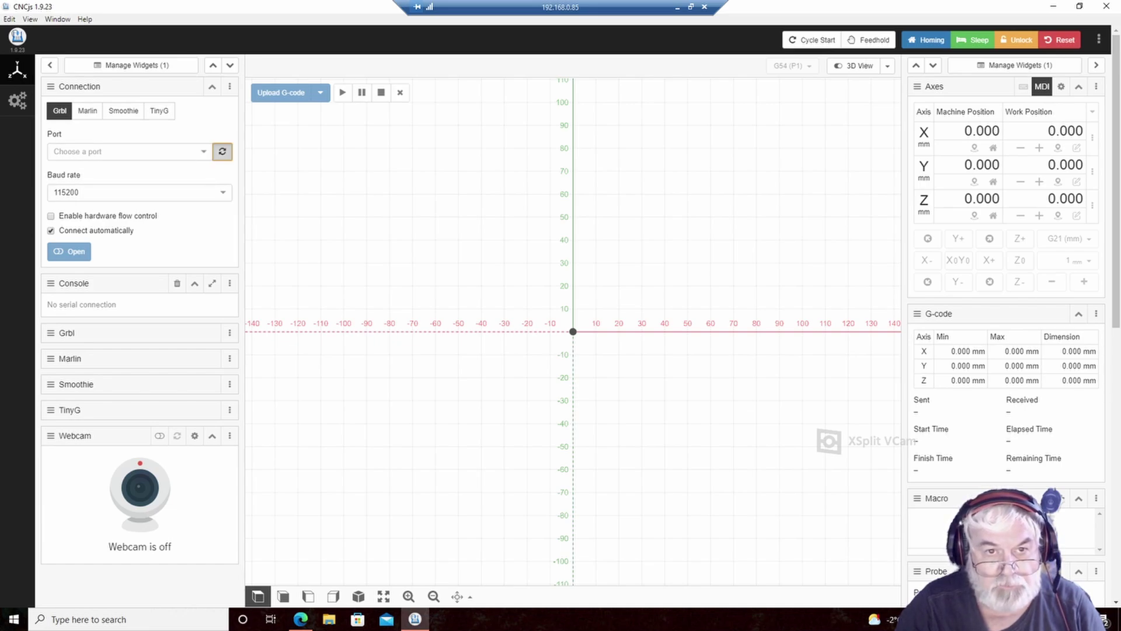
click(222, 152)
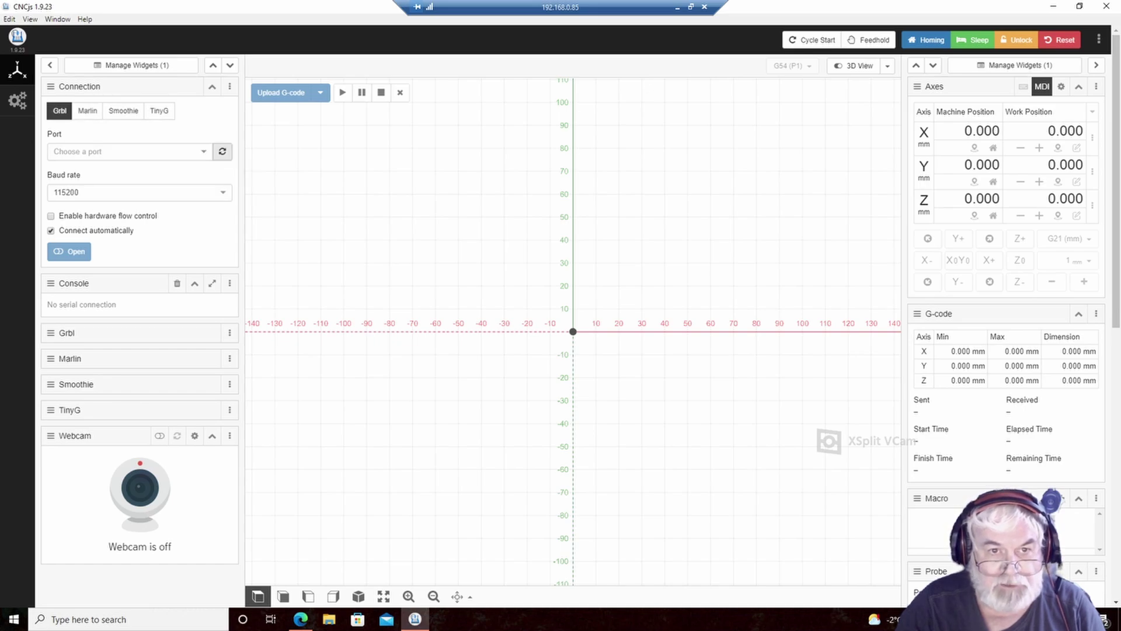
click(222, 152)
click(203, 152)
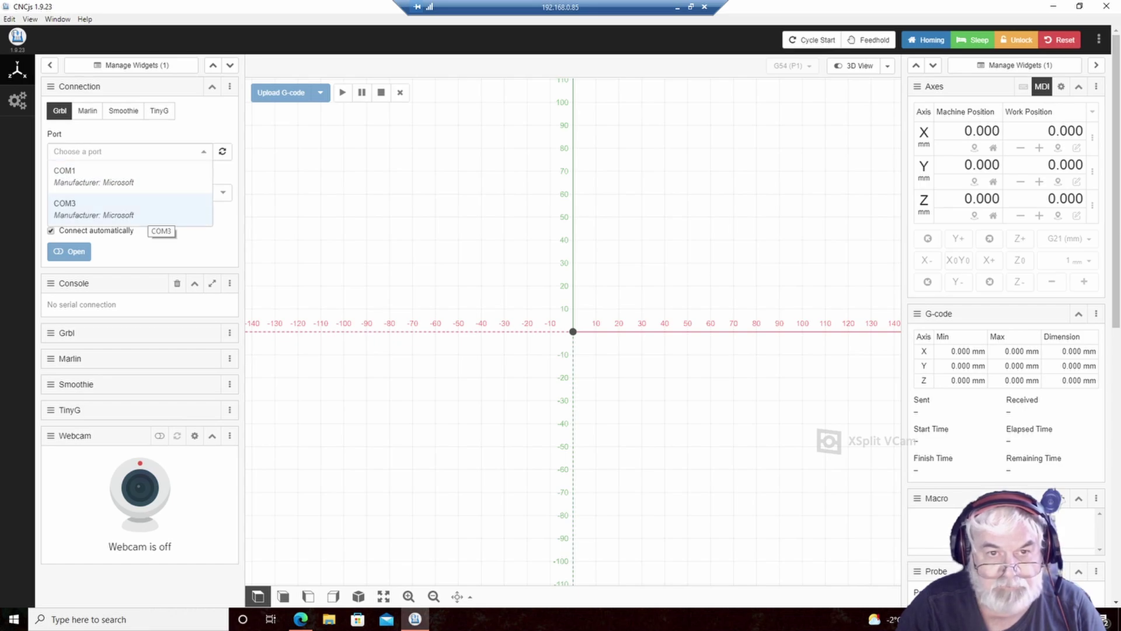
click(149, 216)
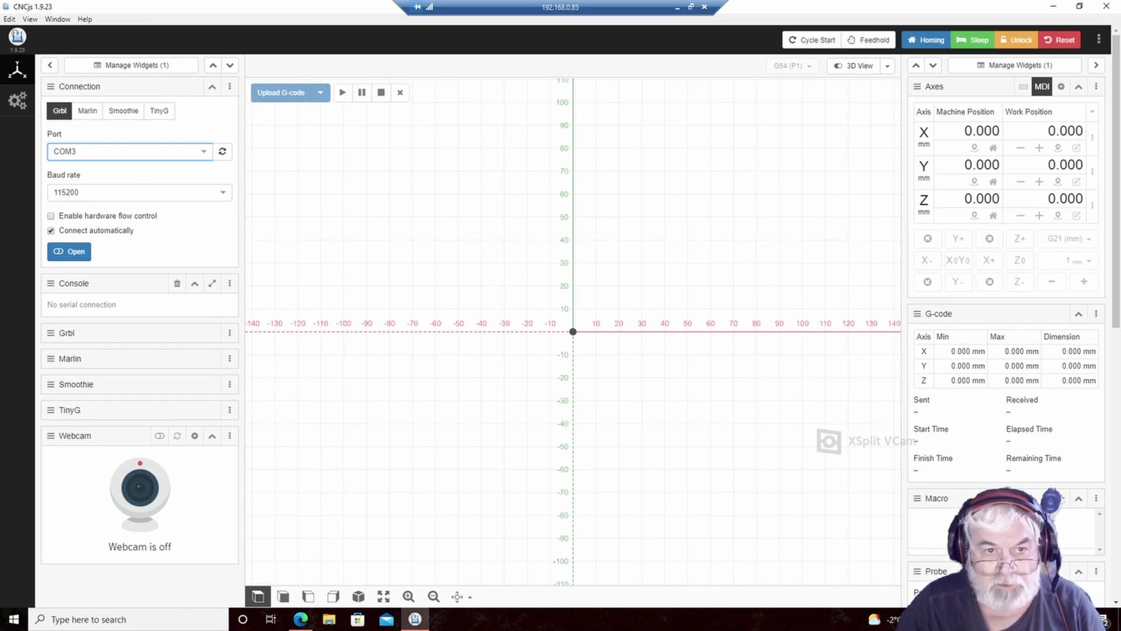
click(69, 252)
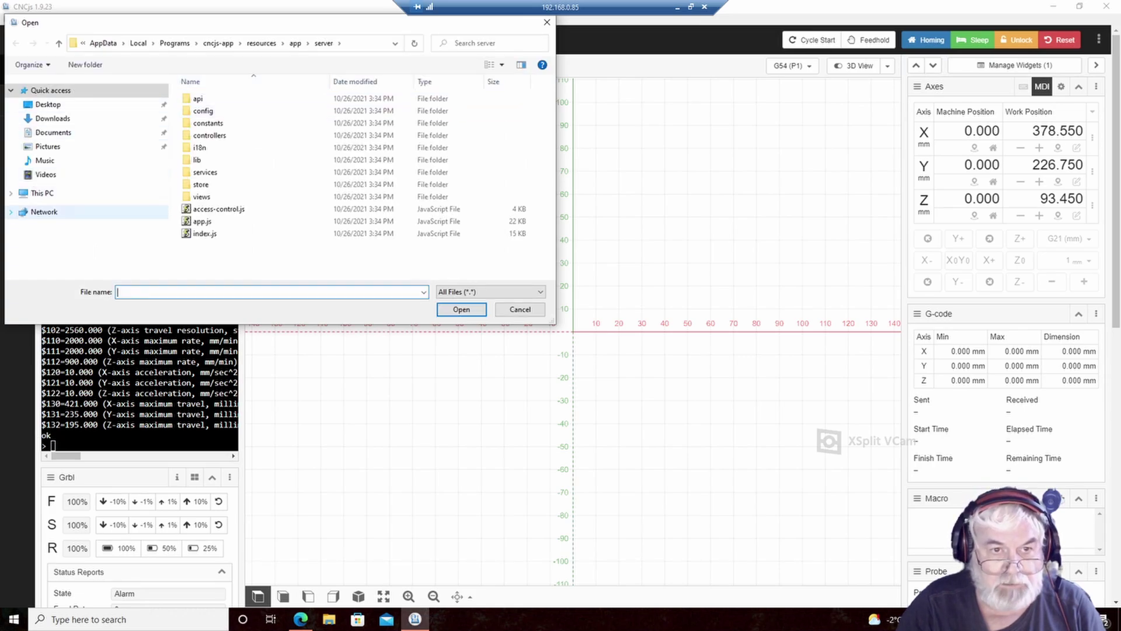
- Navigate to \\tsclient\E\Le Bear CNC\GCode, enlarge the dialog, and select 1001.nc
click(11, 212)
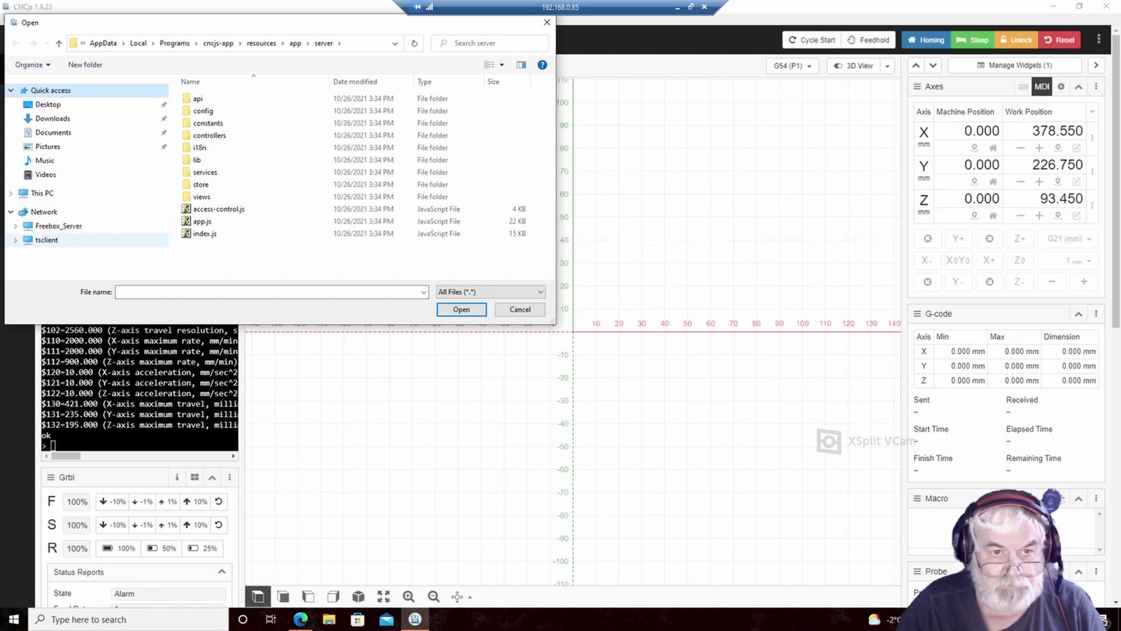
click(47, 239)
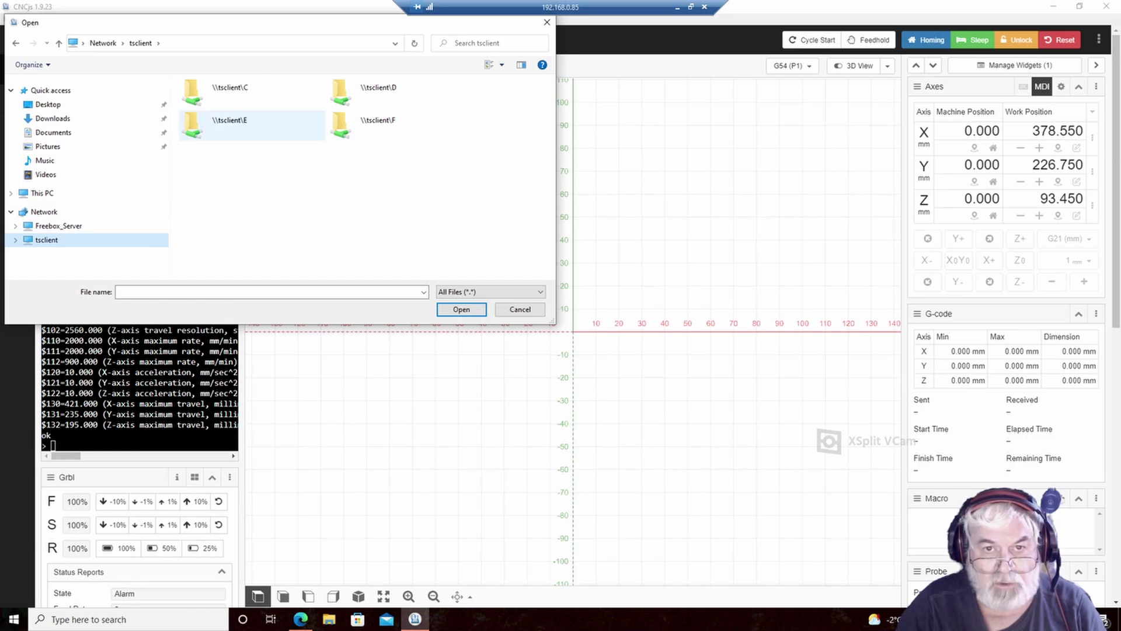
double_click(251, 124)
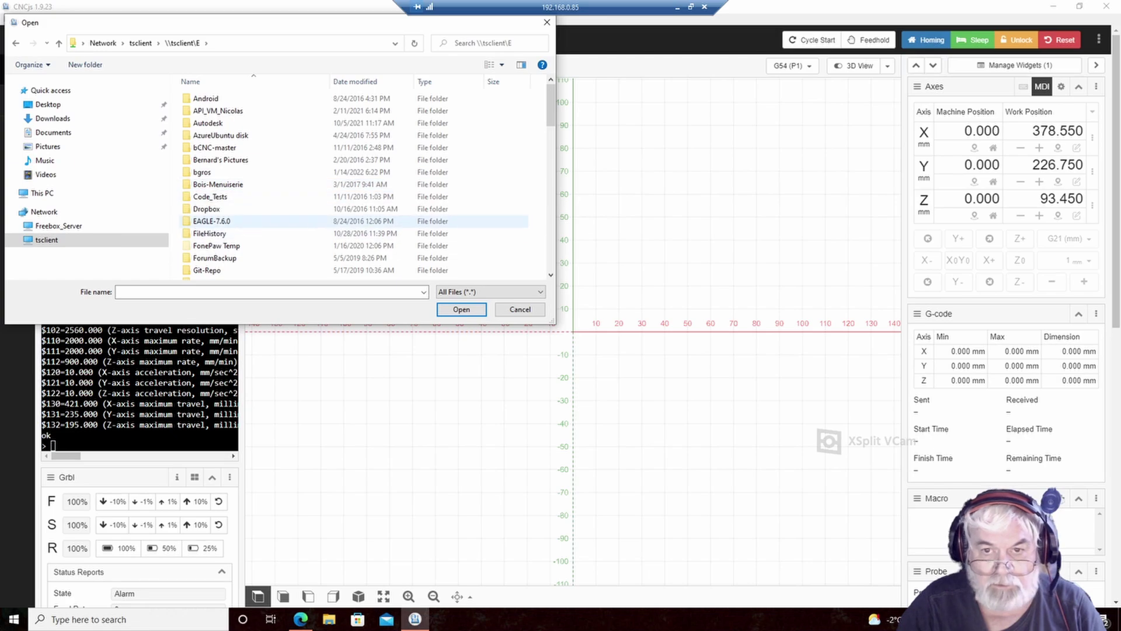
scroll(362, 181, down, 2)
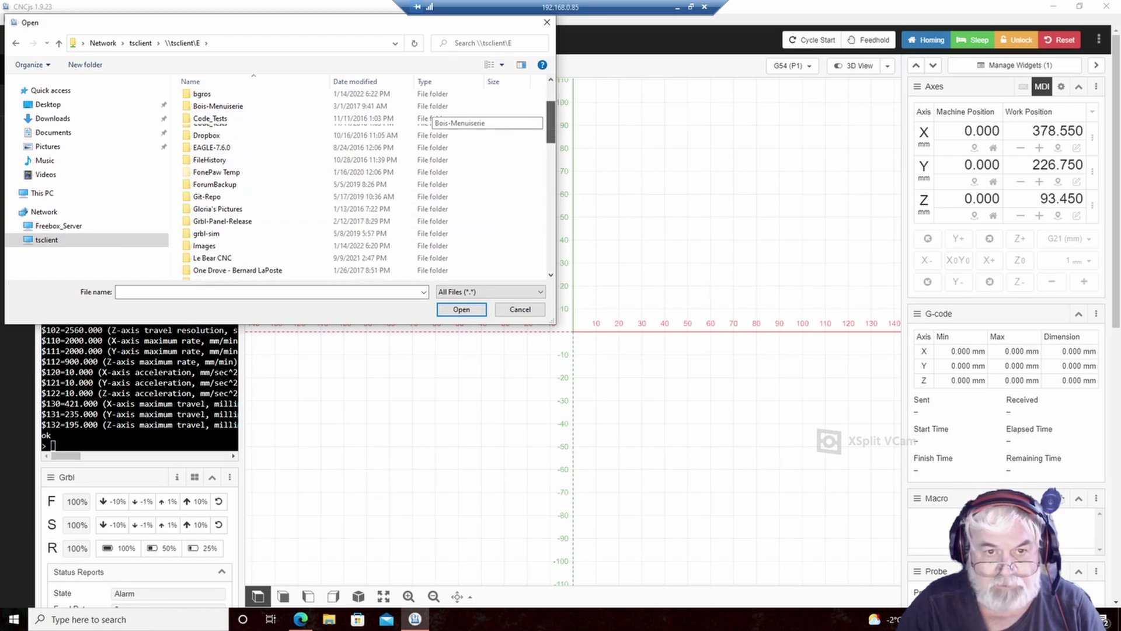
scroll(362, 181, down, 1)
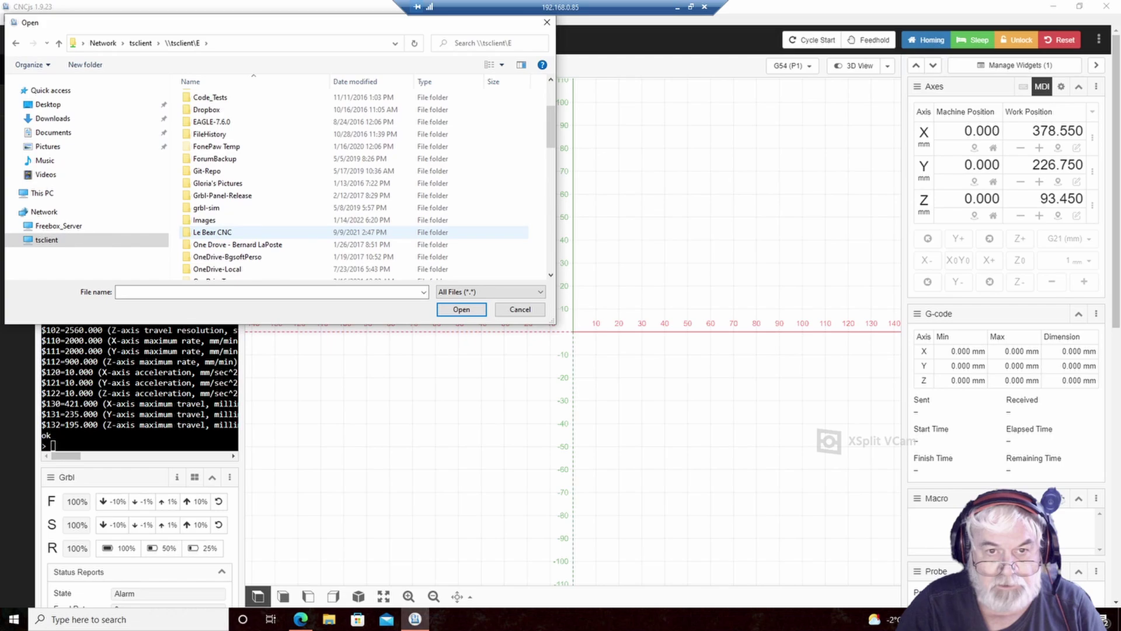
double_click(213, 232)
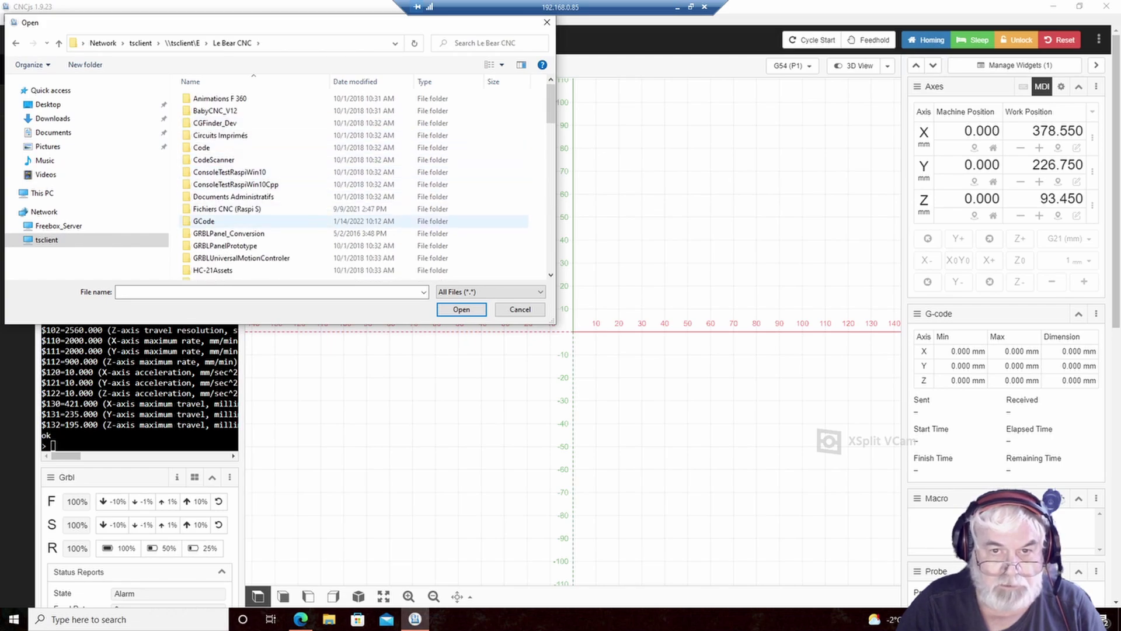
double_click(204, 221)
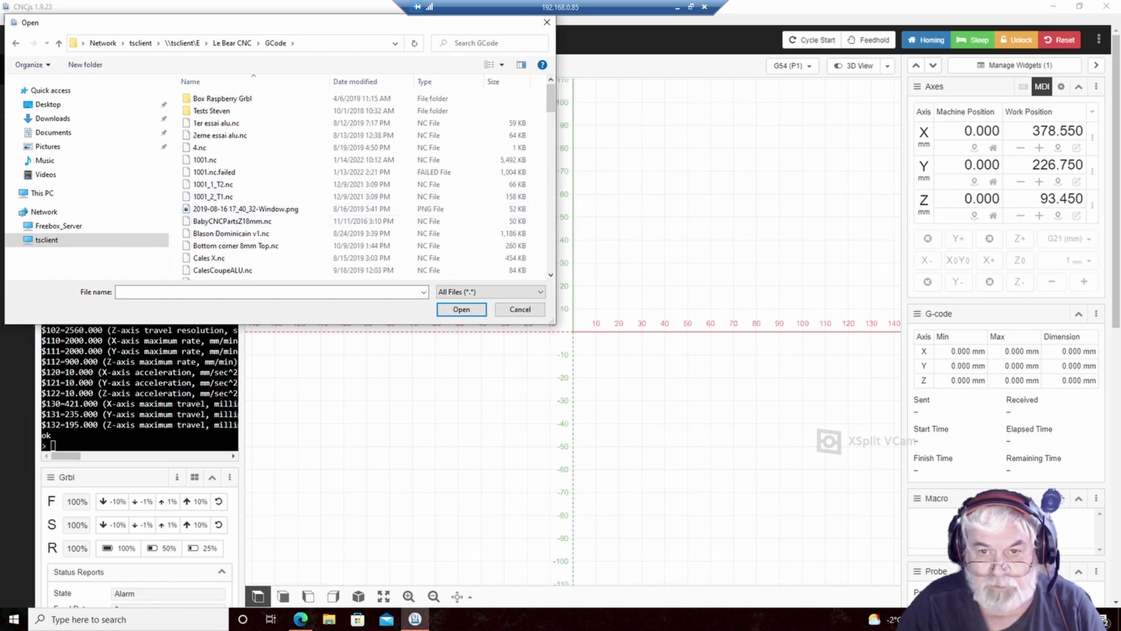
drag(555, 323, 800, 409)
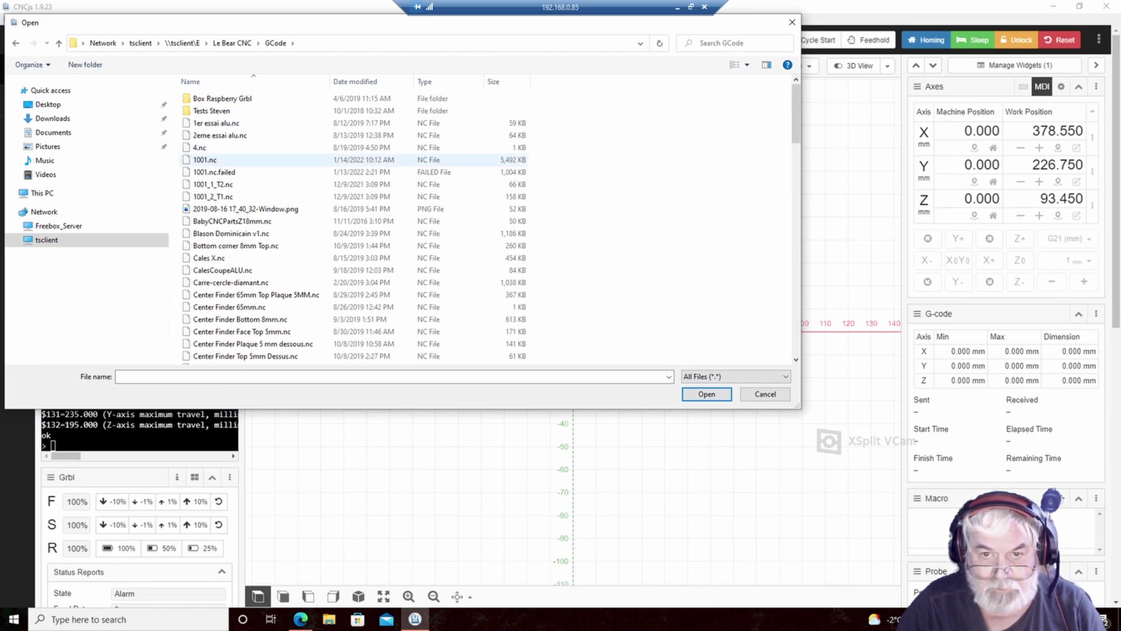
click(205, 160)
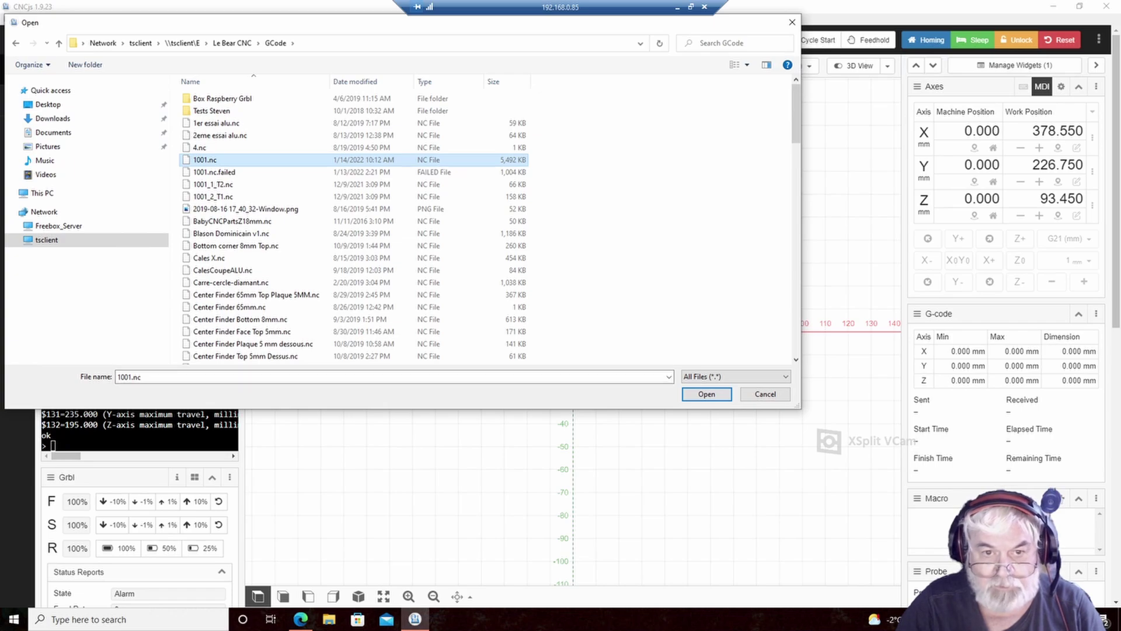
- Open 1001.nc (142,345 lines, about 48.9 × 48.5 × 33.2 mm) and switch to 3D view
click(707, 394)
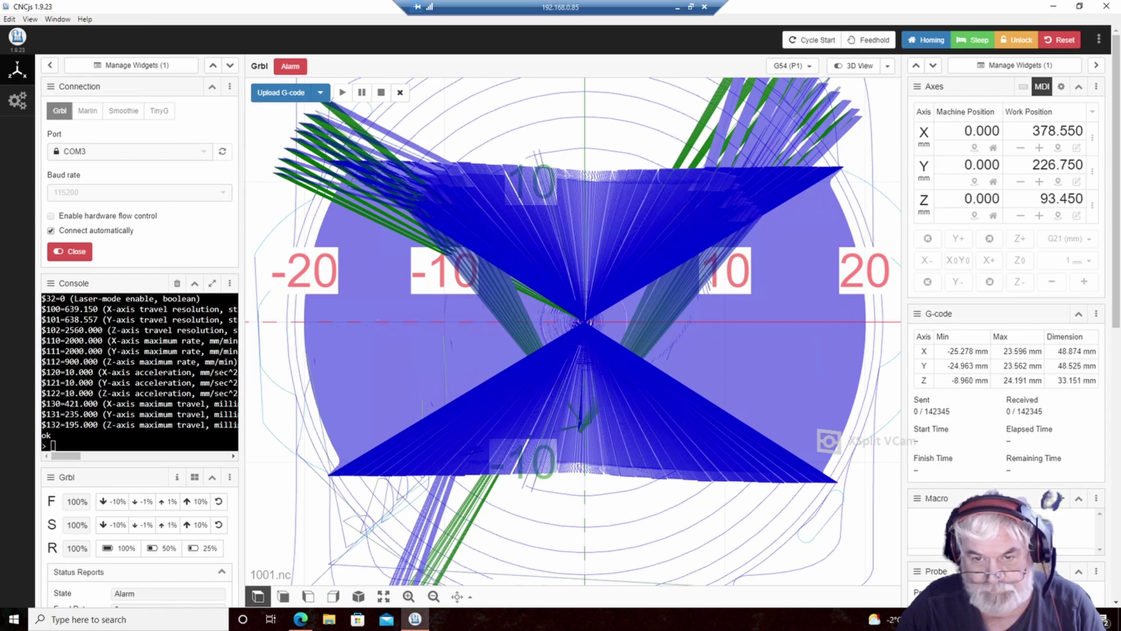
click(358, 596)
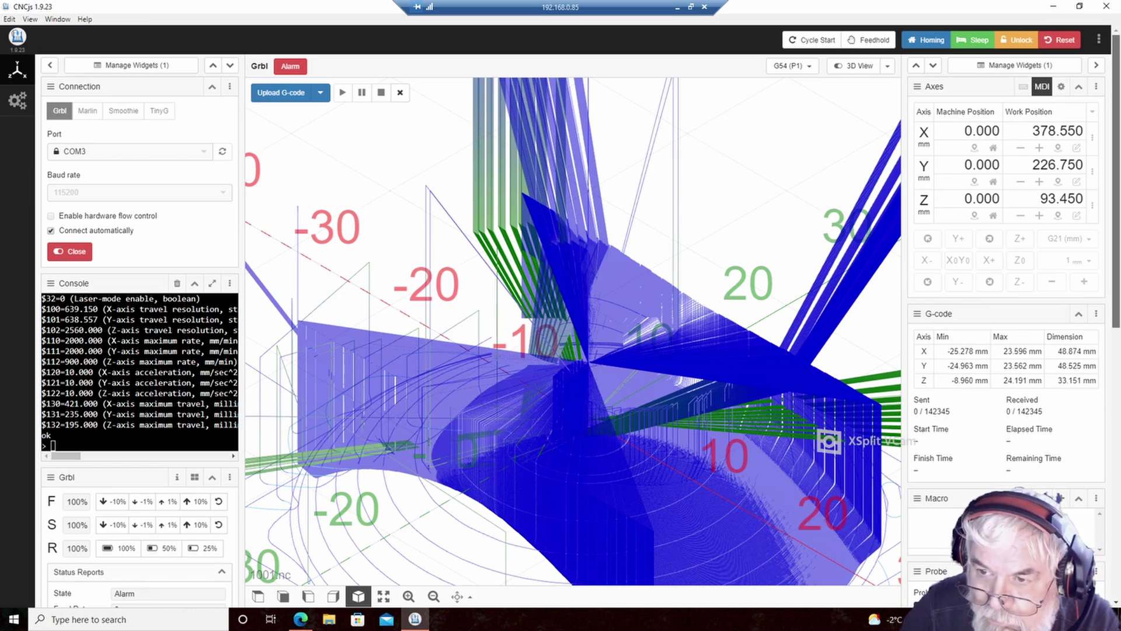
scroll(140, 322, down, 2)
scroll(140, 321, down, 1)
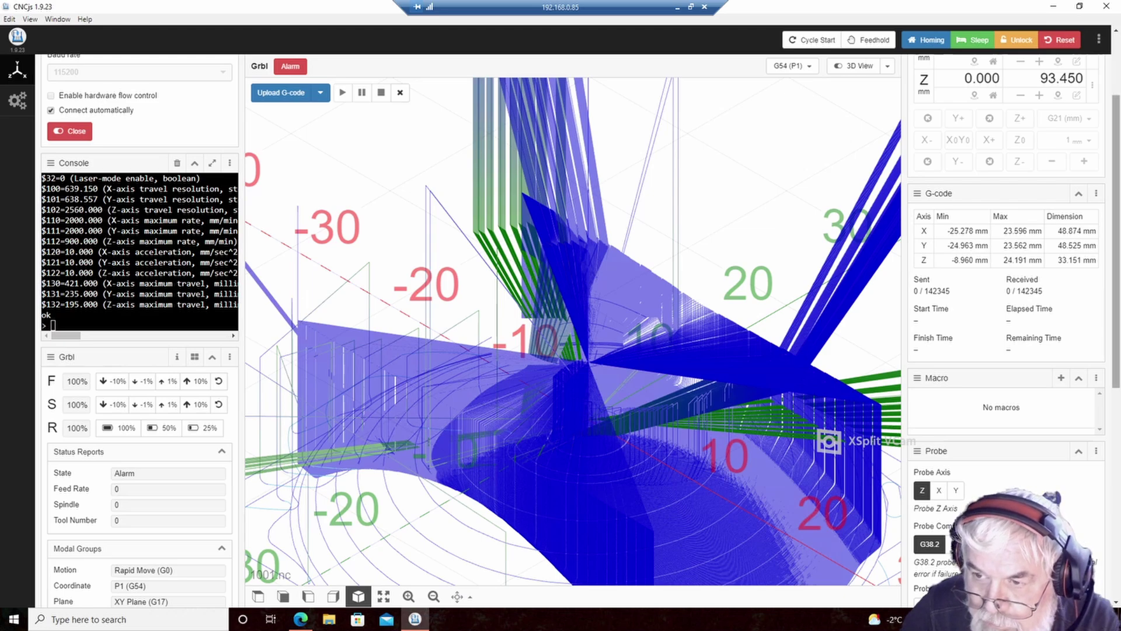
scroll(140, 321, down, 2)
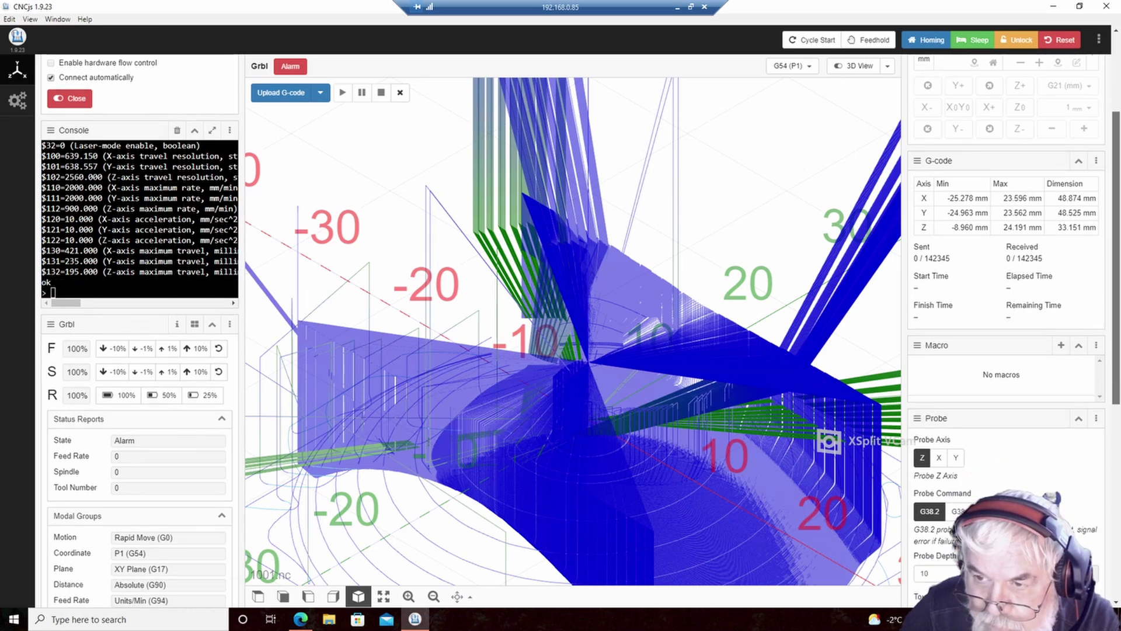
scroll(140, 321, down, 6)
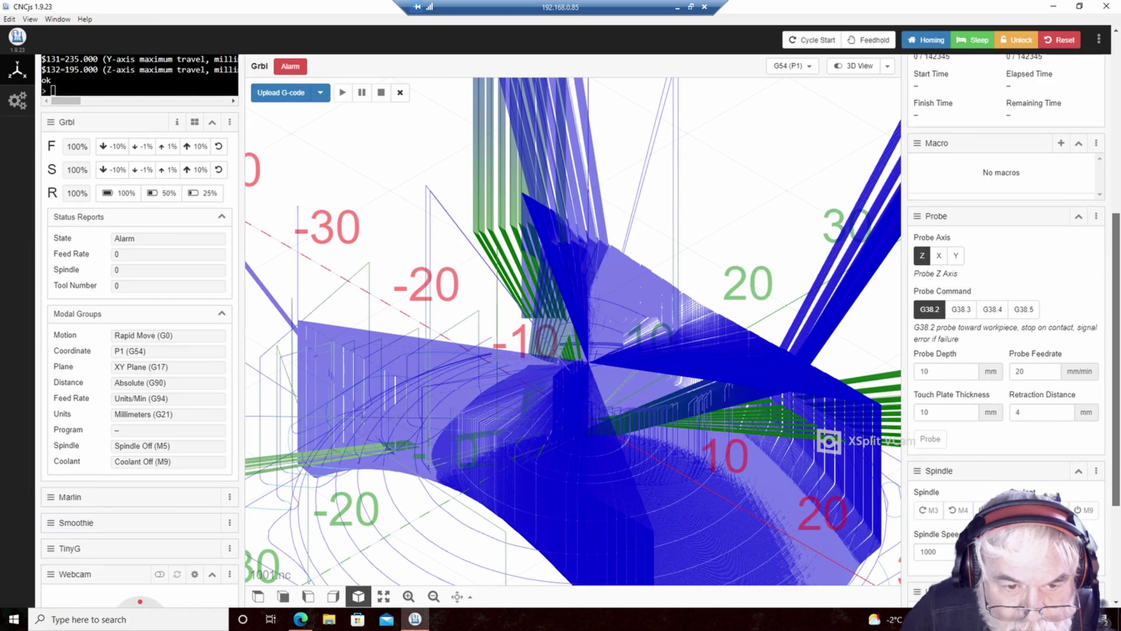
scroll(140, 321, down, 2)
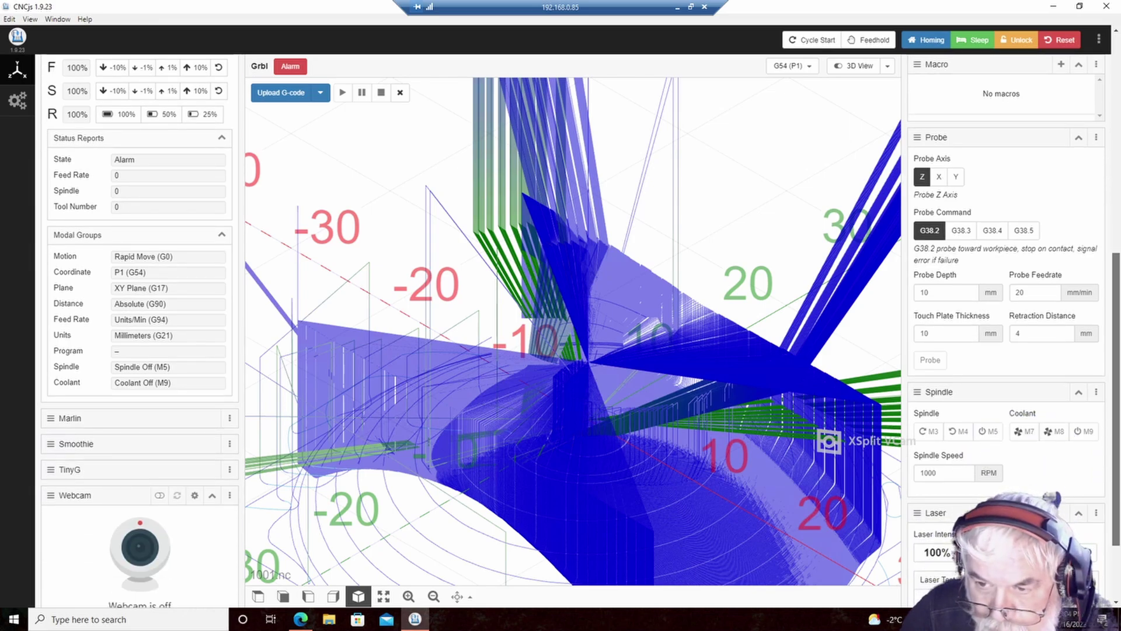
scroll(140, 321, down, 3)
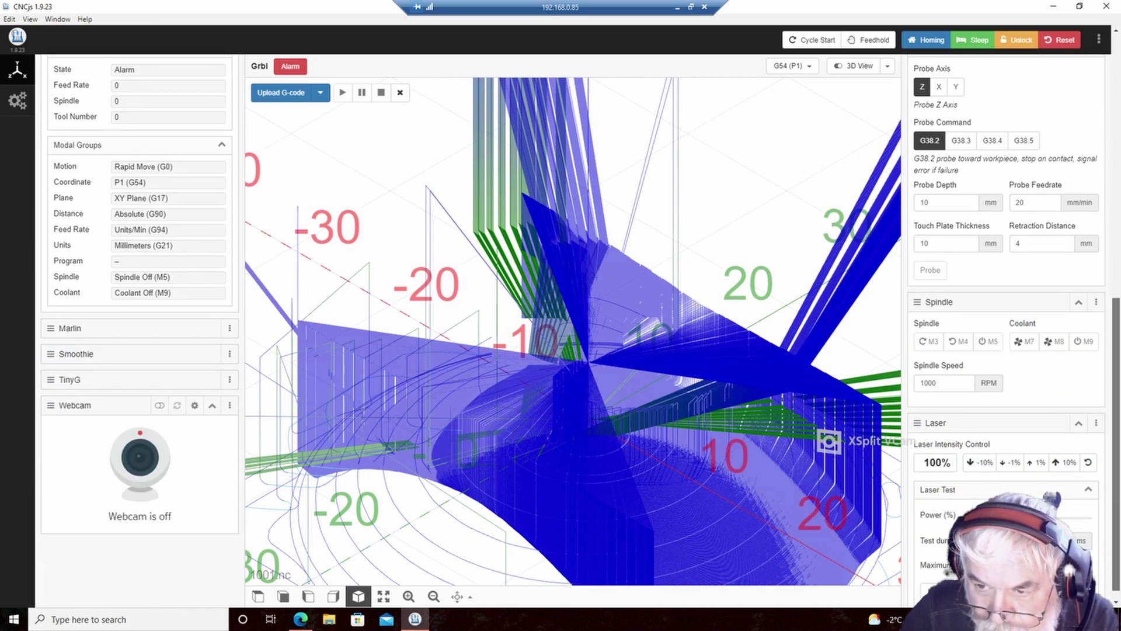
scroll(140, 321, down, 1)
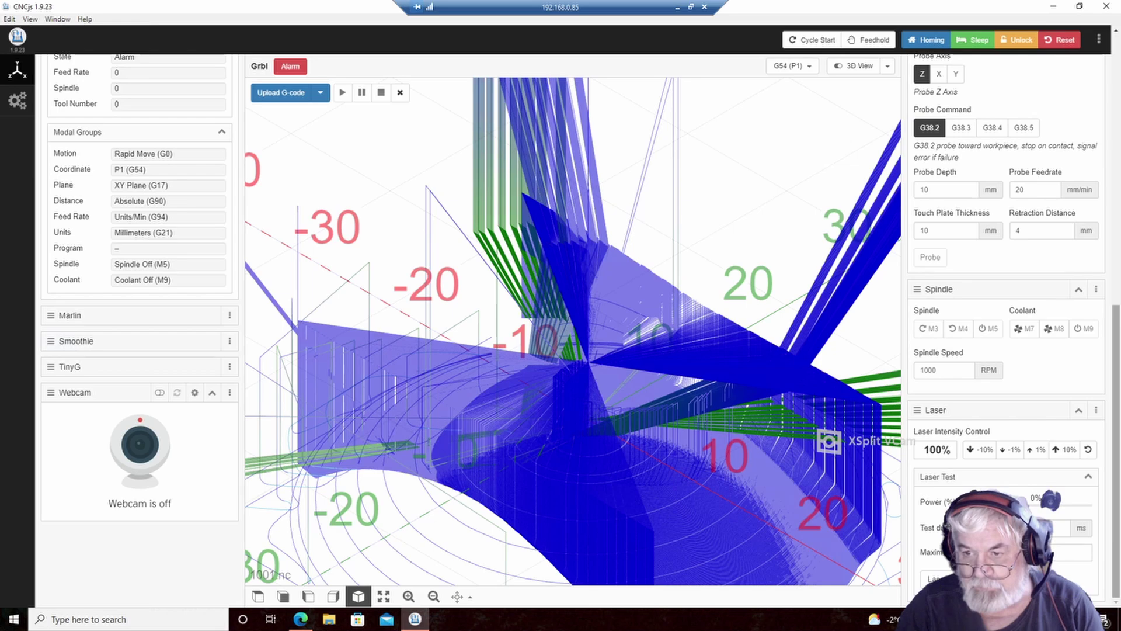
scroll(140, 321, up, 3)
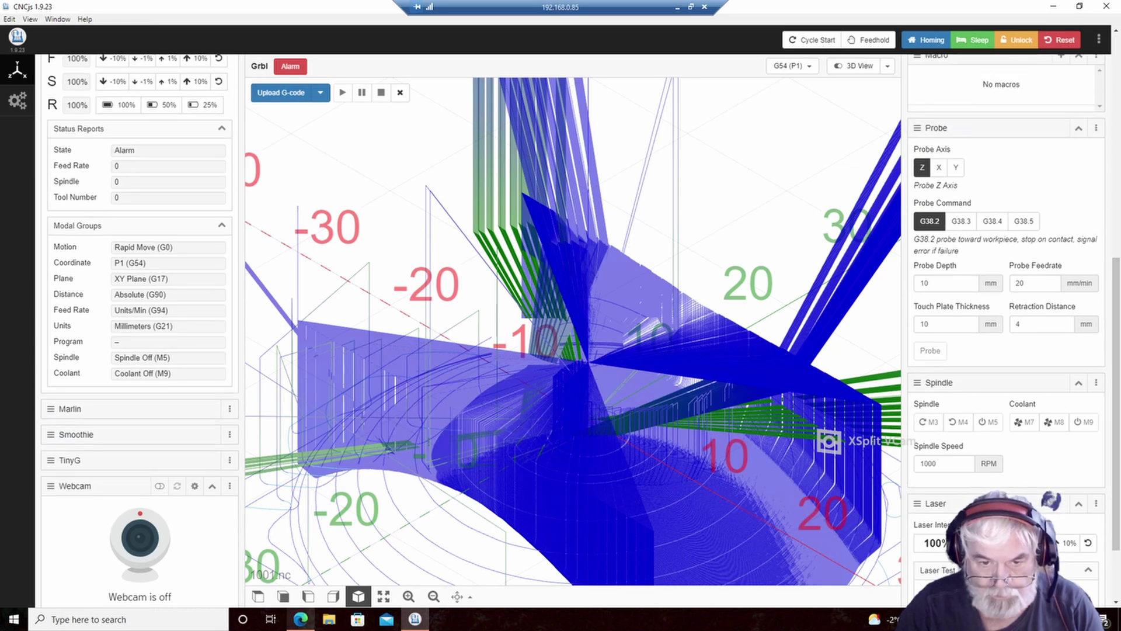
- In File Explorer, browse Network > tsclient > E > Le Bear CNC > GCode
click(328, 619)
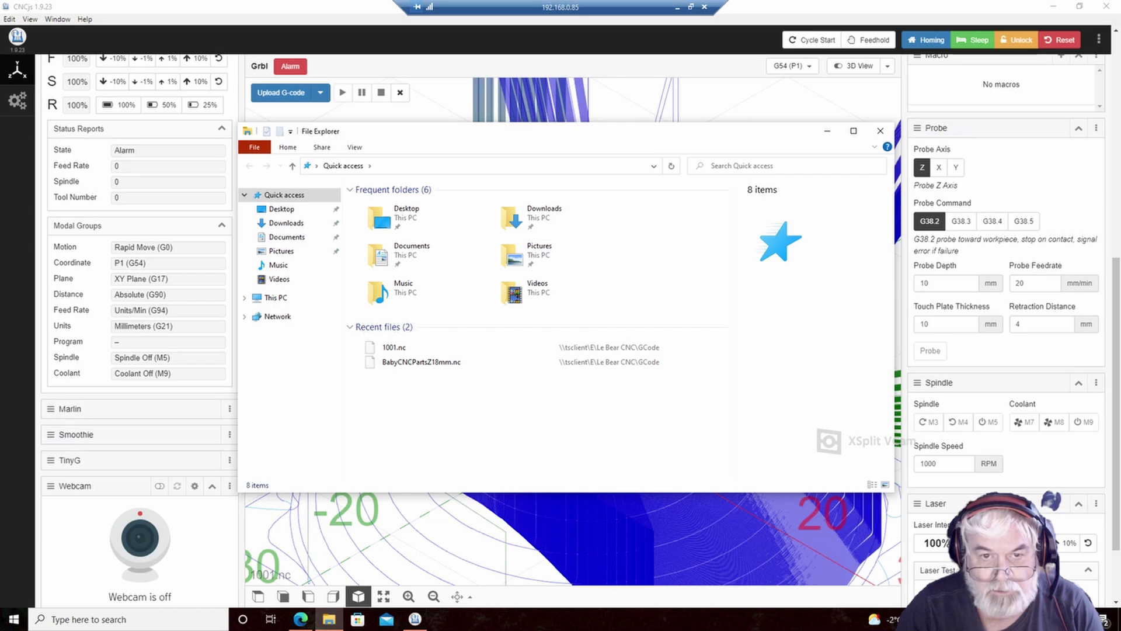
click(245, 317)
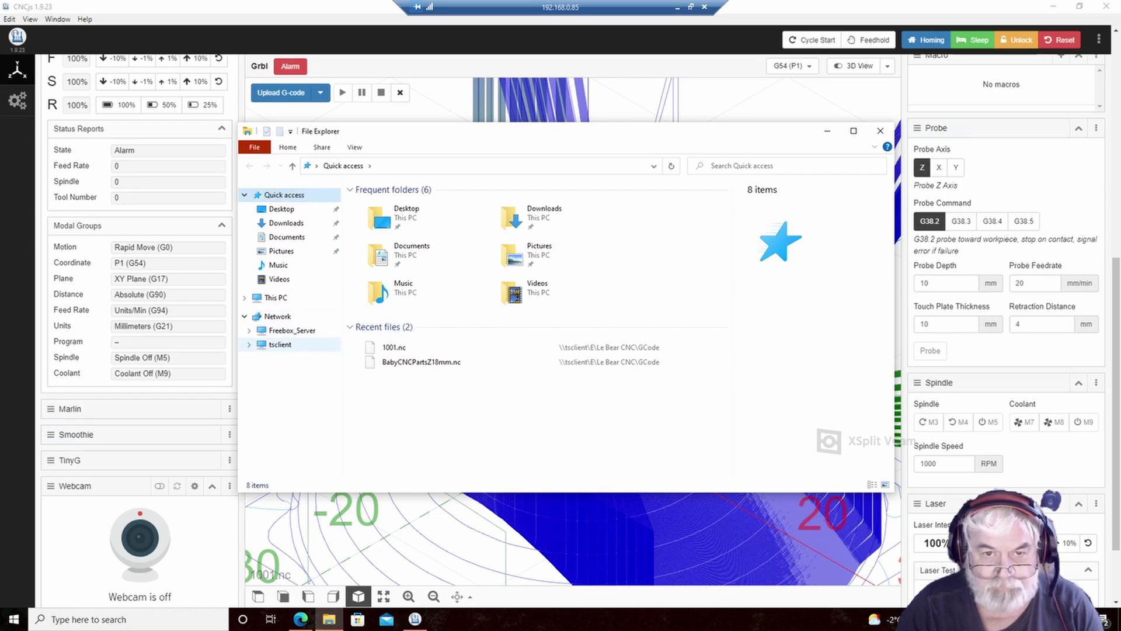
click(250, 345)
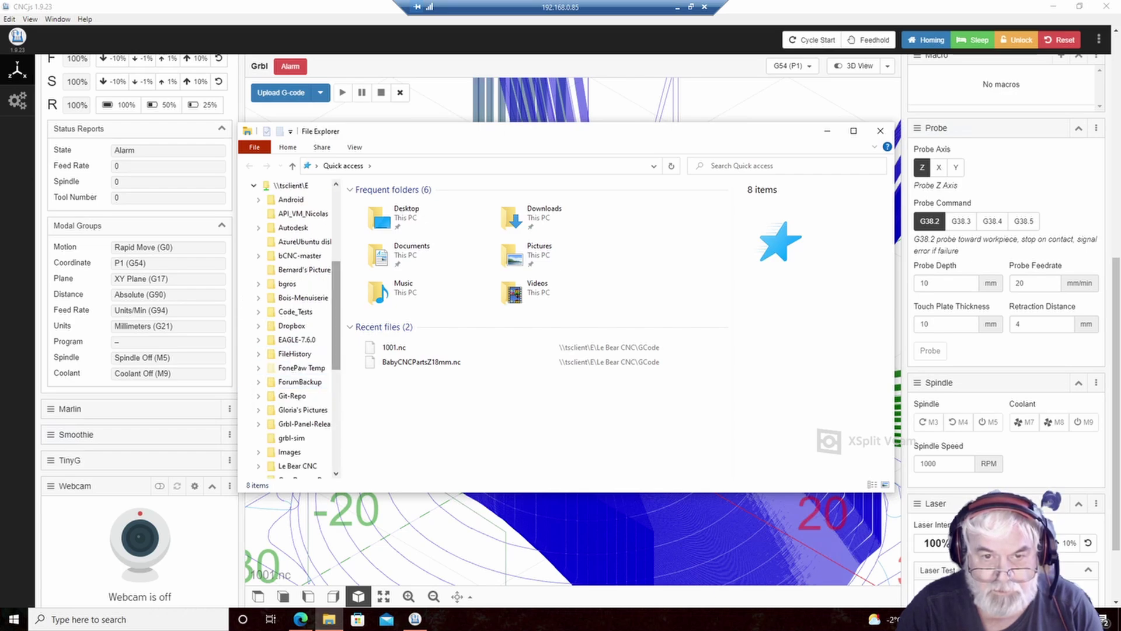
scroll(298, 385, down, 2)
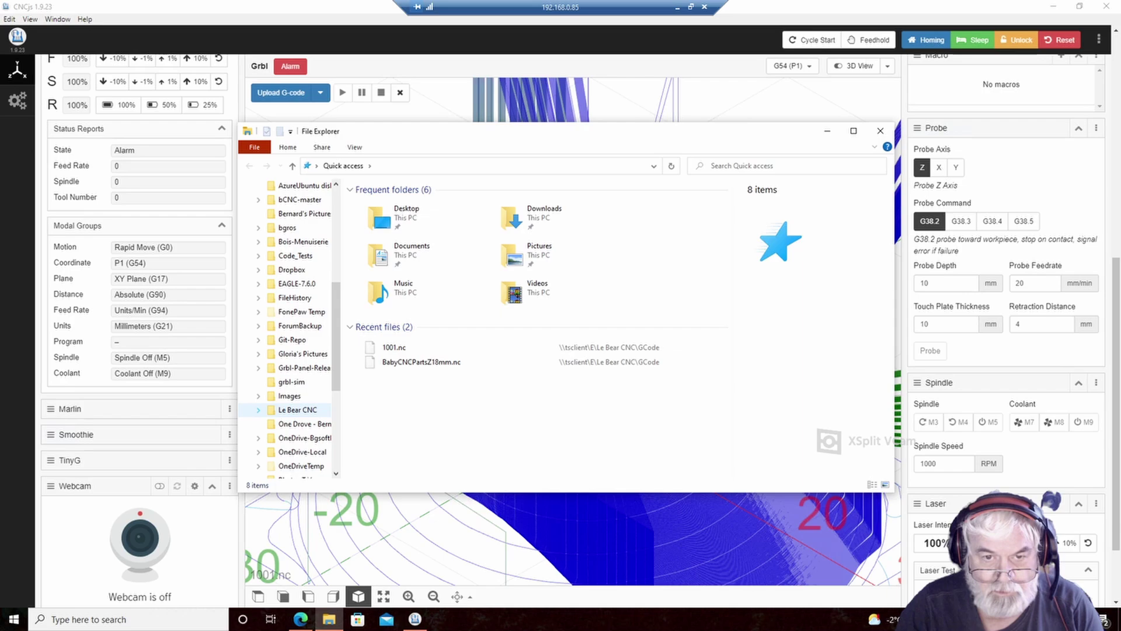
click(258, 410)
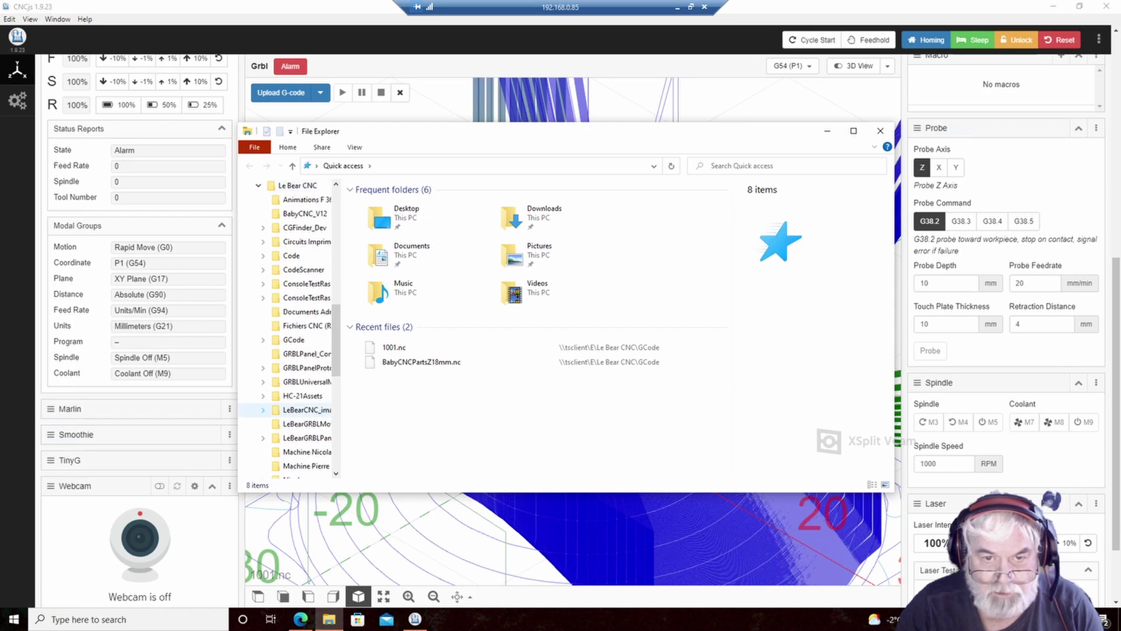
click(263, 339)
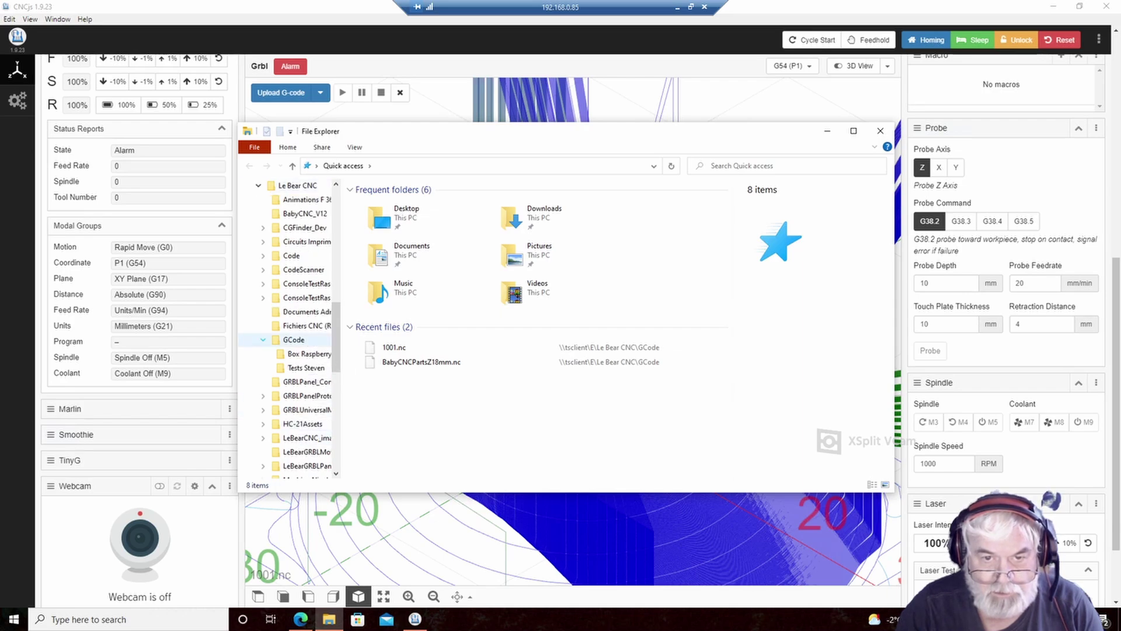
click(293, 340)
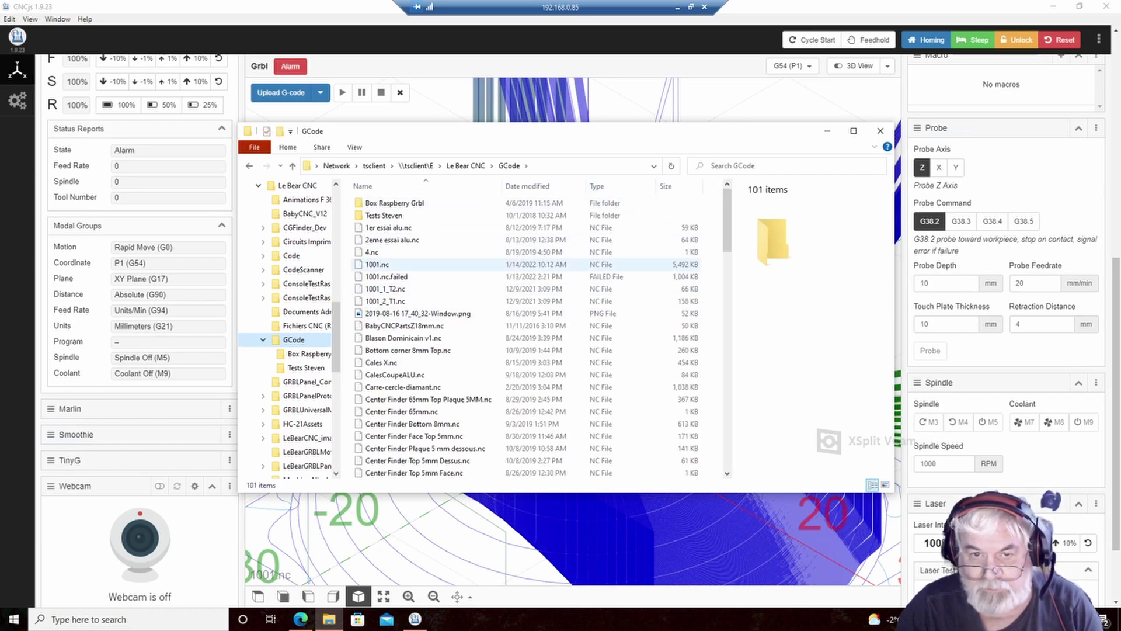
- Open 1001.nc in Visual Studio Code from its right-click menu
click(379, 264)
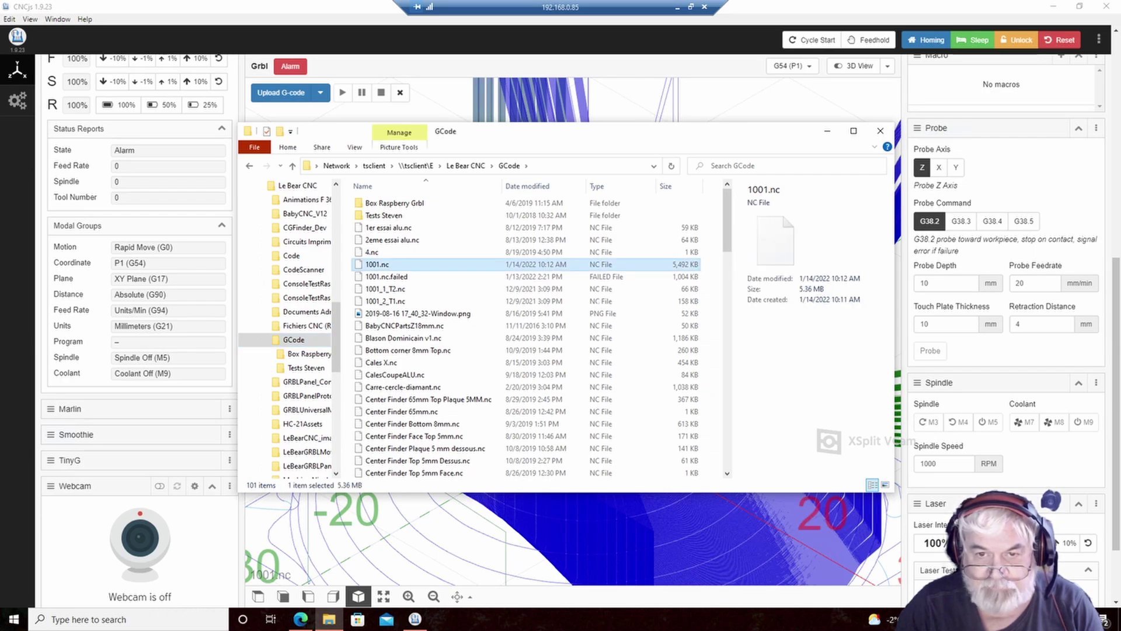
right_click(502, 267)
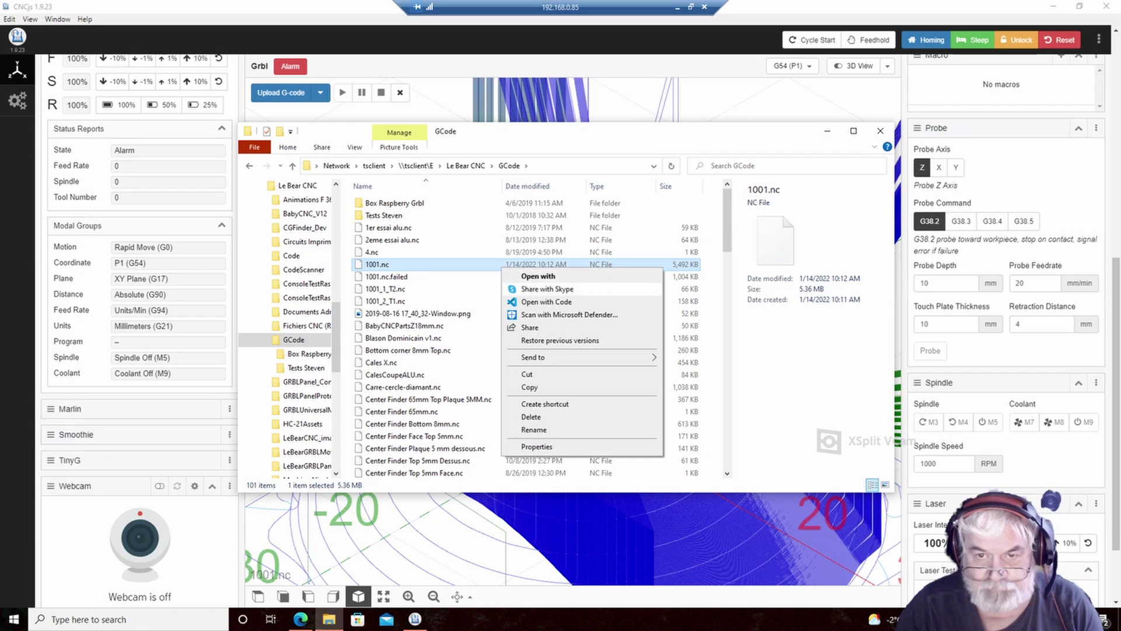
click(546, 301)
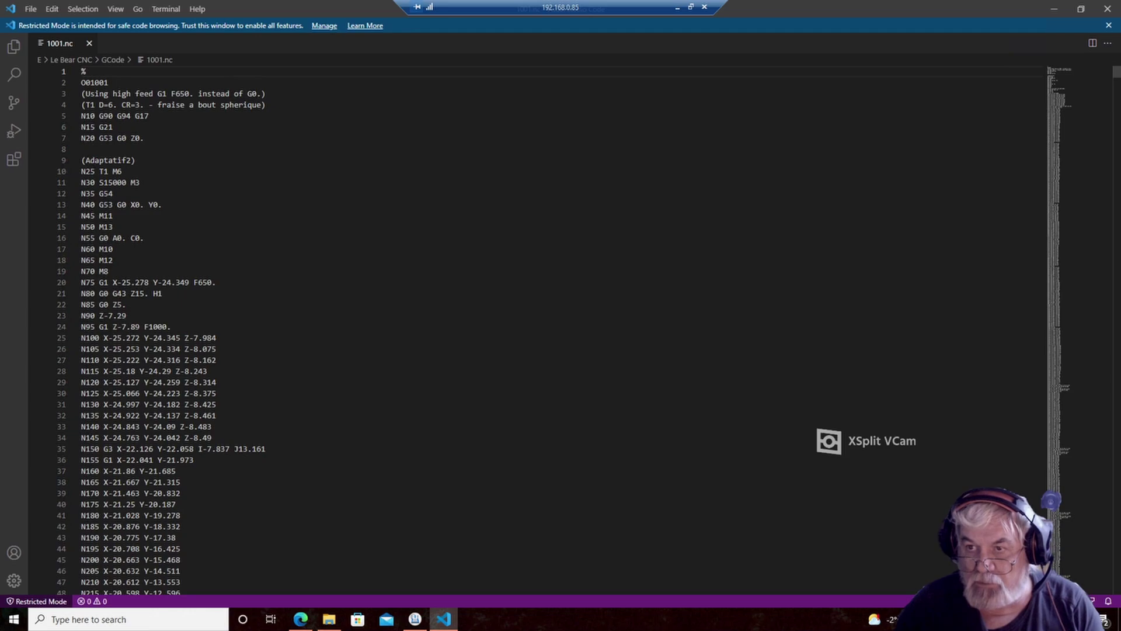
- Scroll through 1001.nc from O01001 down to final line 142349, then close VS Code
mouse_move(1117, 72)
mouse_down()
mouse_move(1116, 590)
mouse_move(1117, 69)
mouse_up()
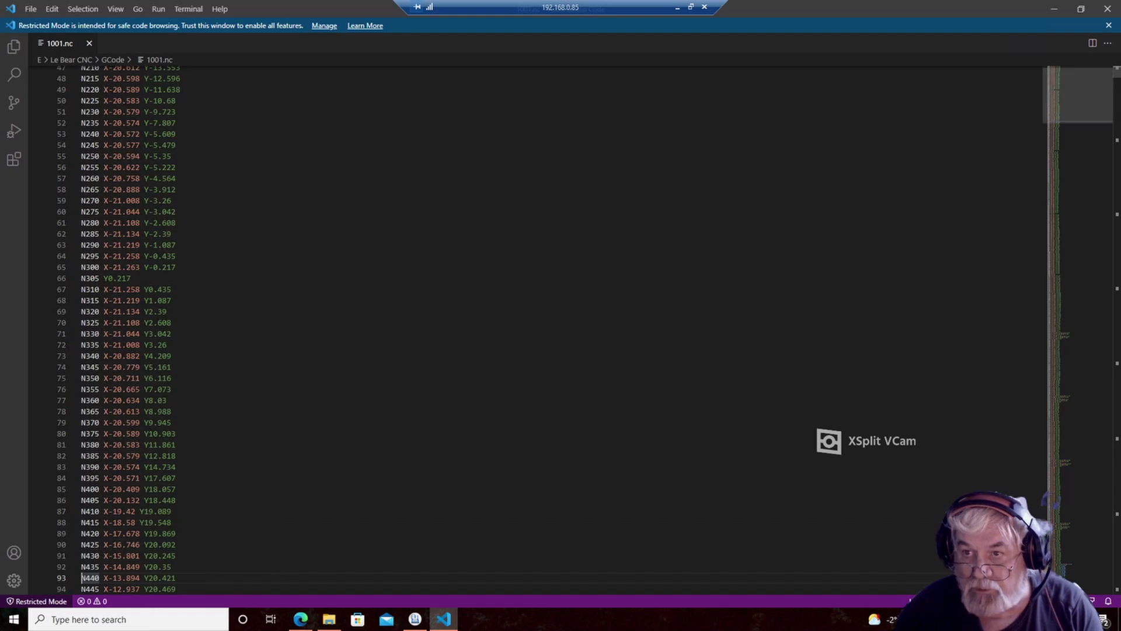
drag(1116, 72, 1116, 590)
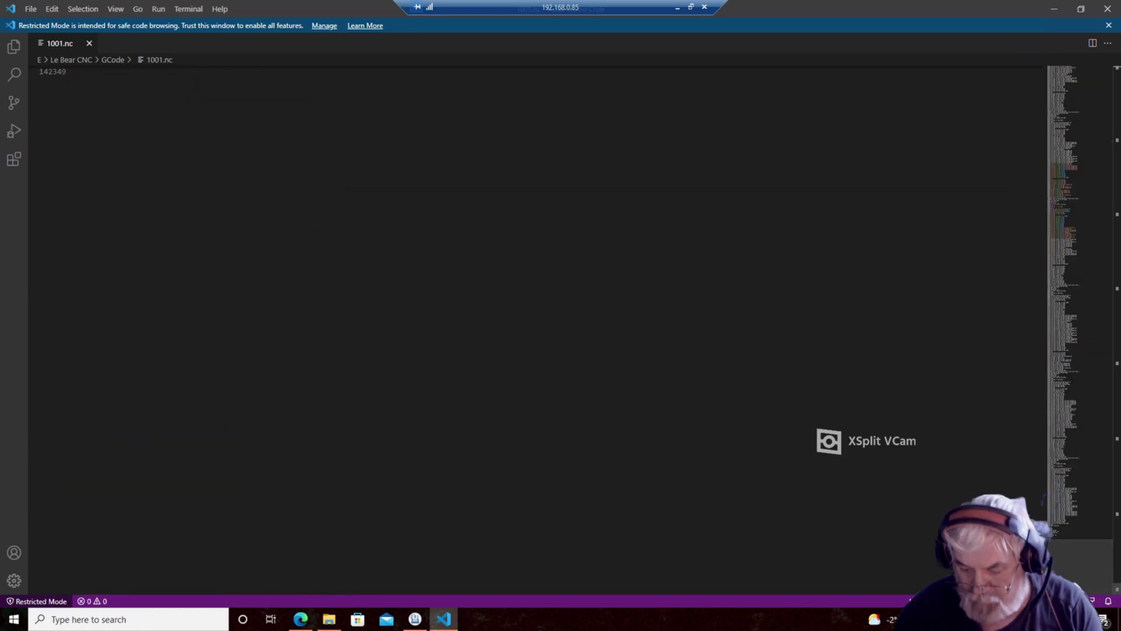
key(Page_Up)
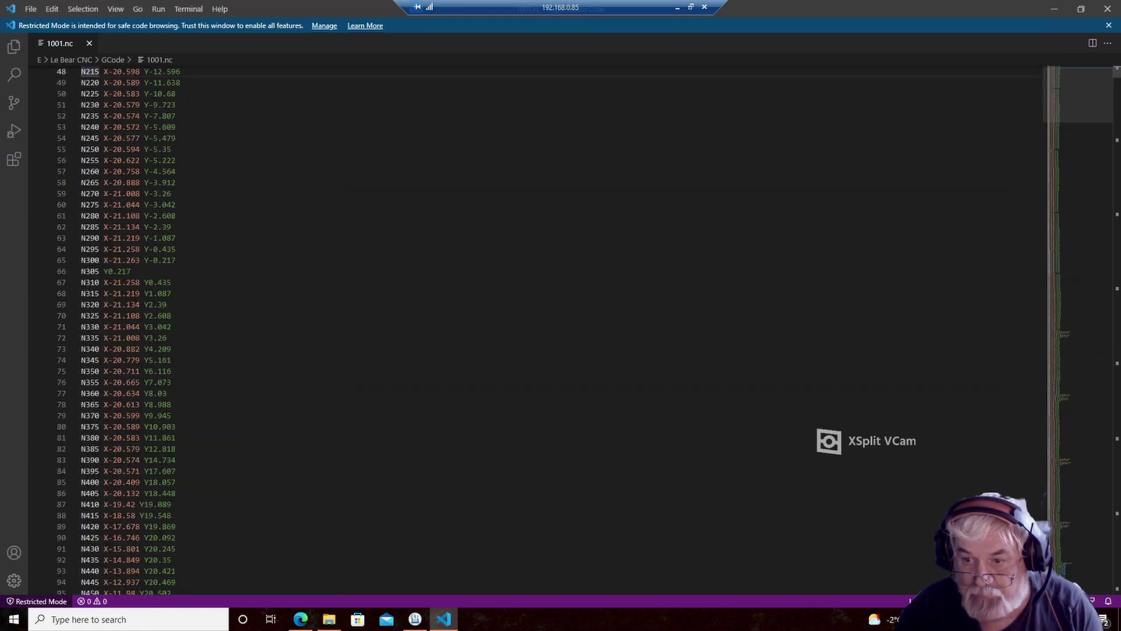
key(Page_Down)
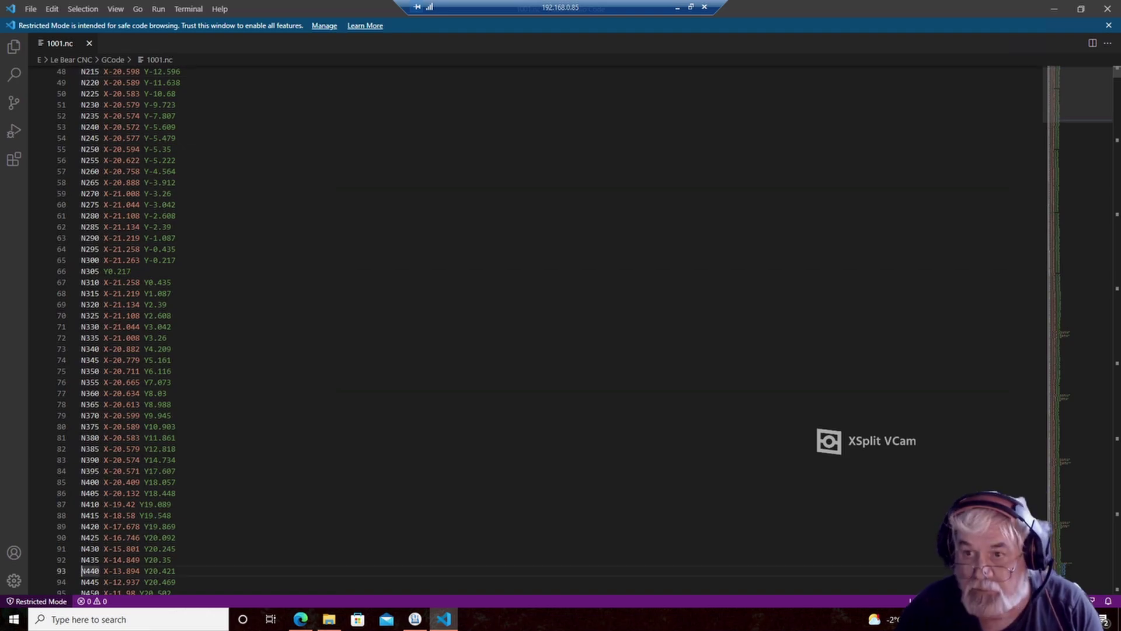
drag(1081, 95, 1081, 569)
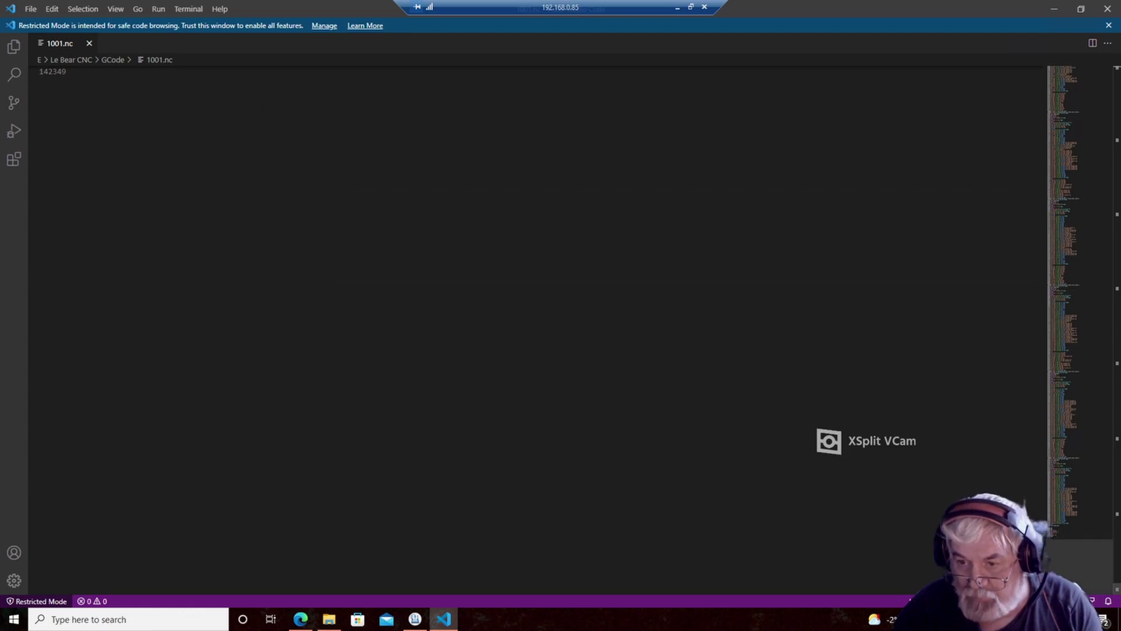
scroll(537, 327, up, 6)
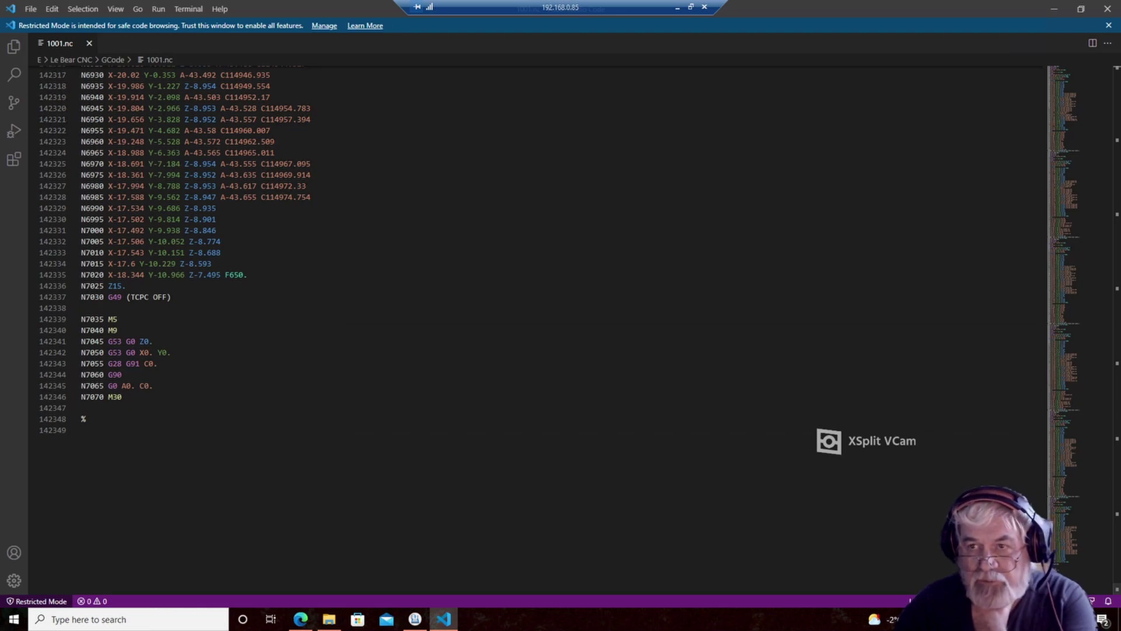
click(1108, 8)
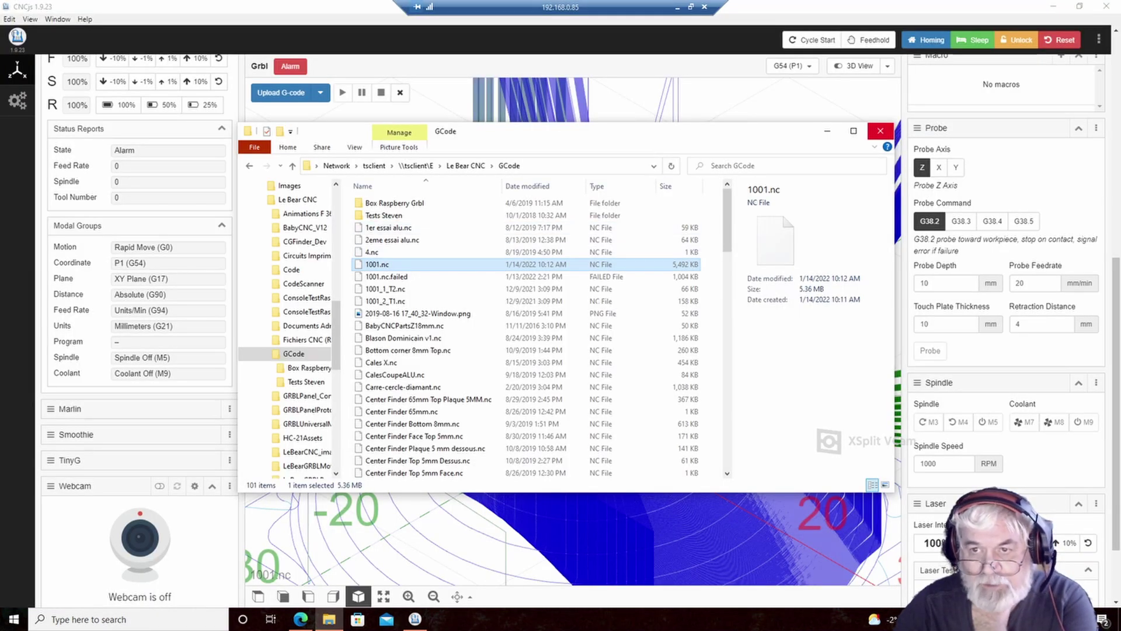
- Close File Explorer, zoom the 3D toolpath out eight times to fit, then close CNCjs
click(880, 131)
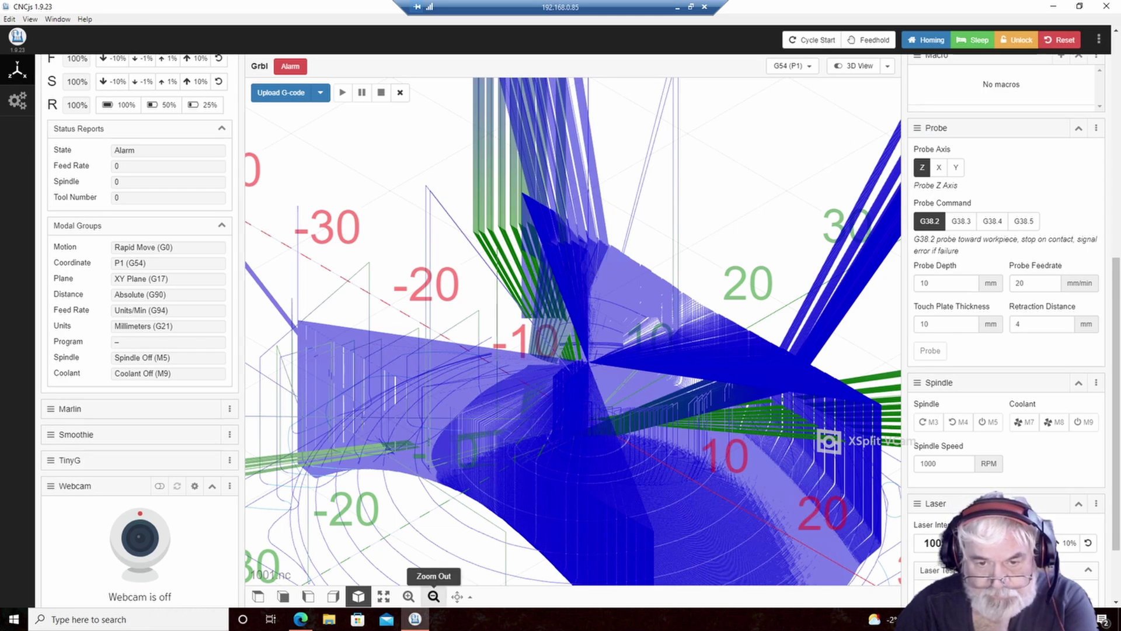
click(434, 595)
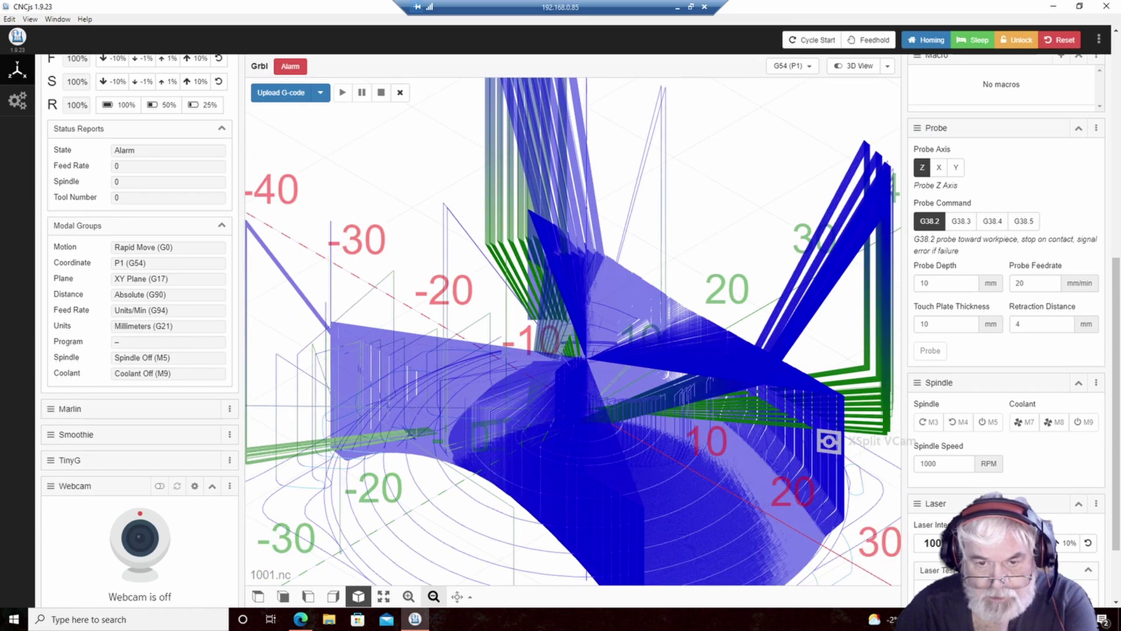
click(433, 596)
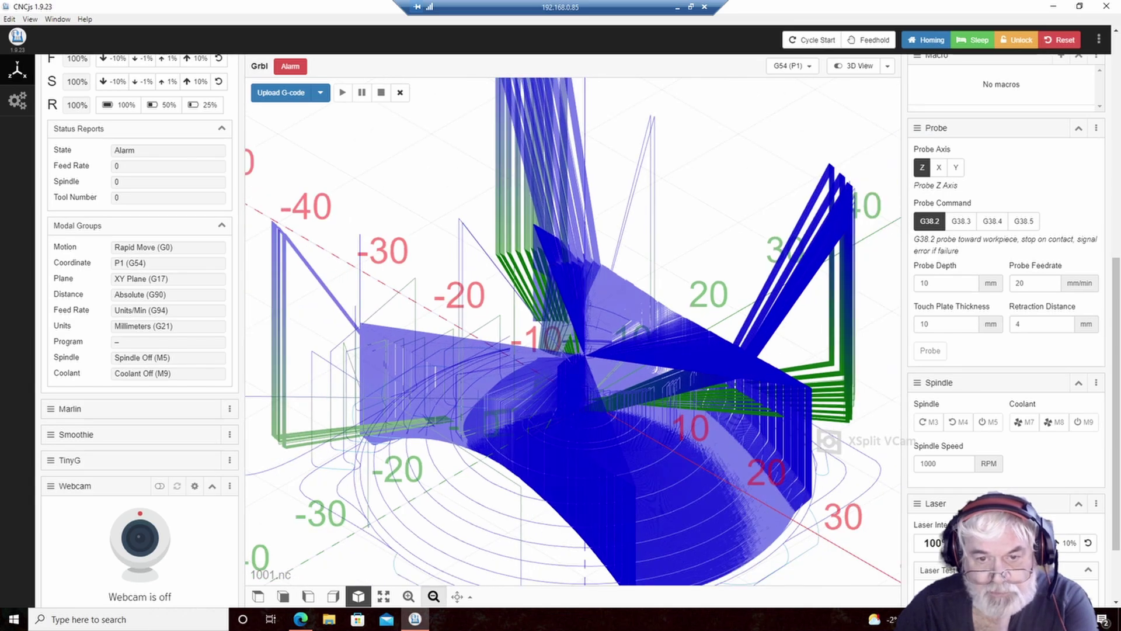
click(433, 596)
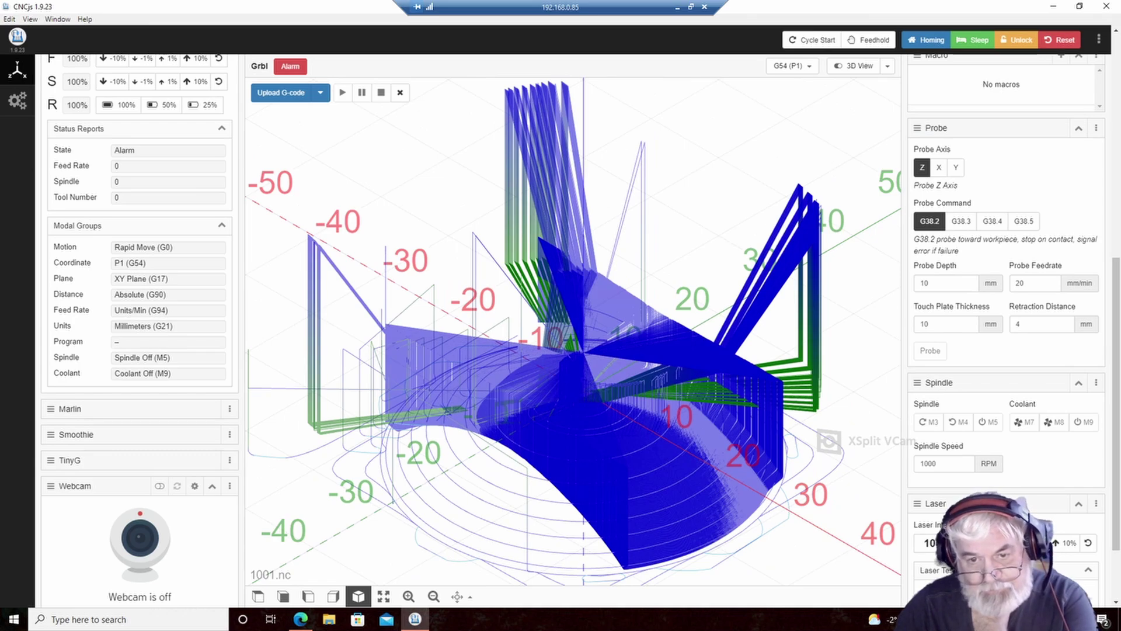
click(433, 595)
click(433, 596)
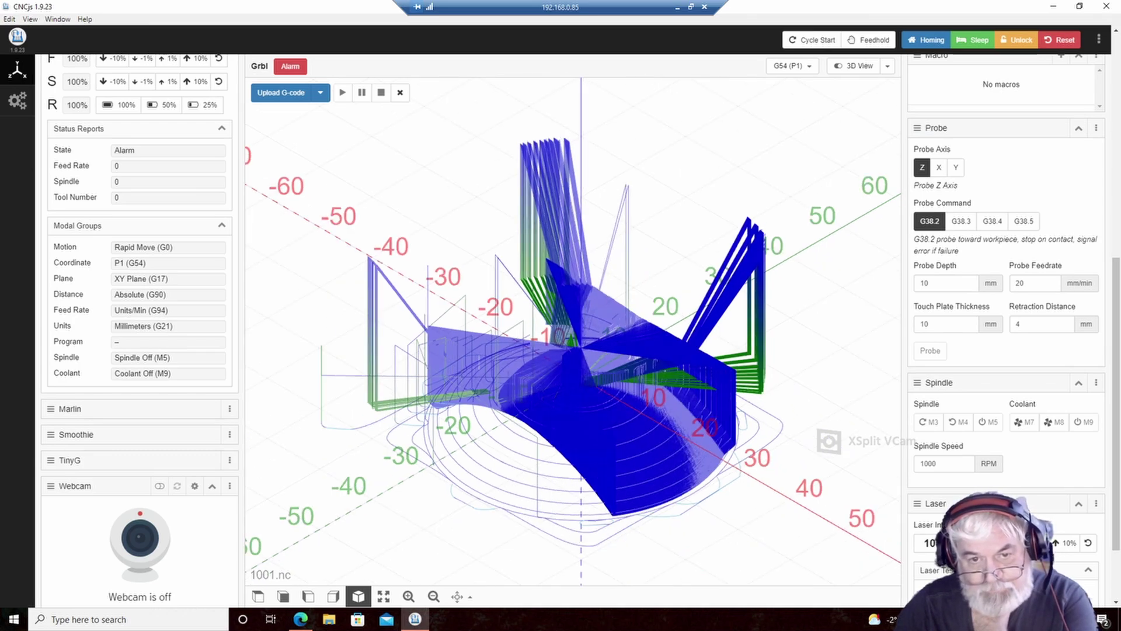
click(434, 596)
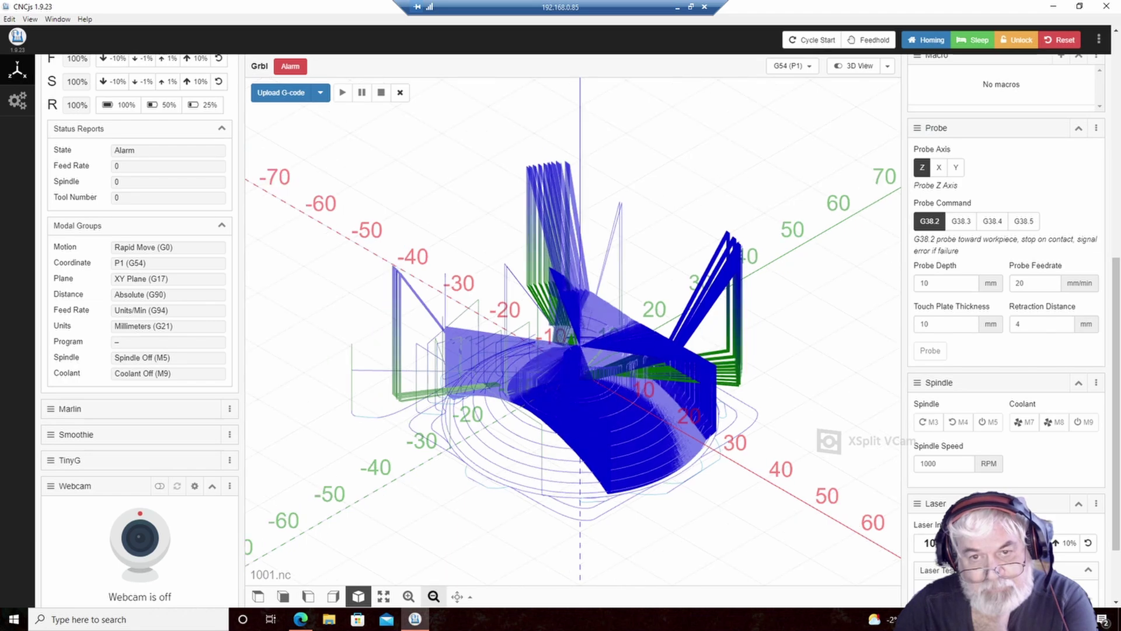
click(433, 595)
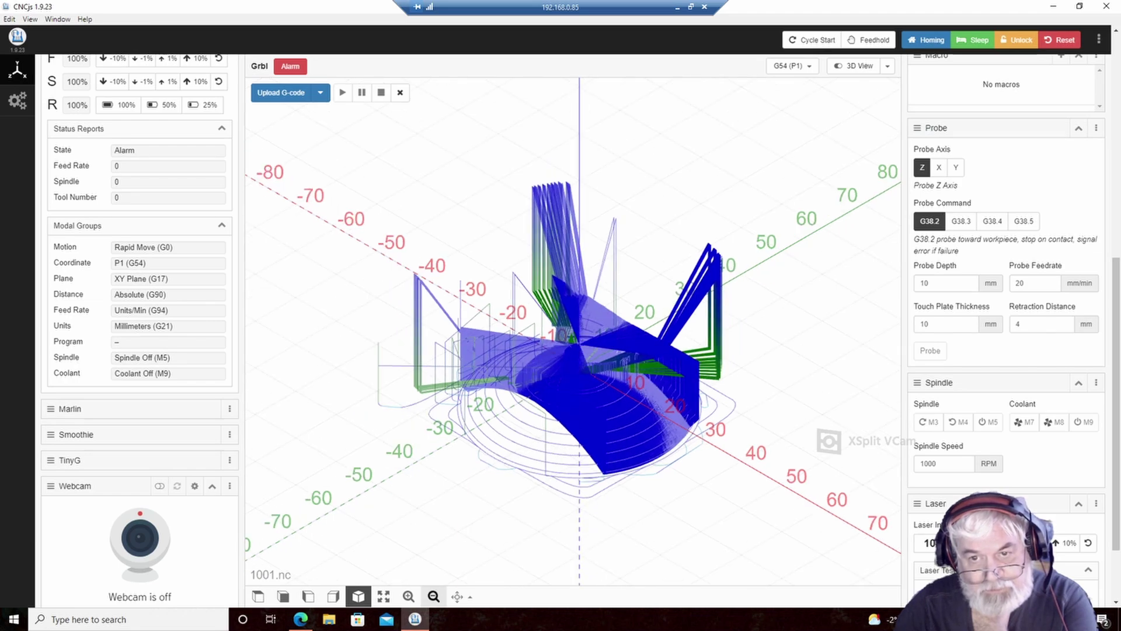
click(433, 595)
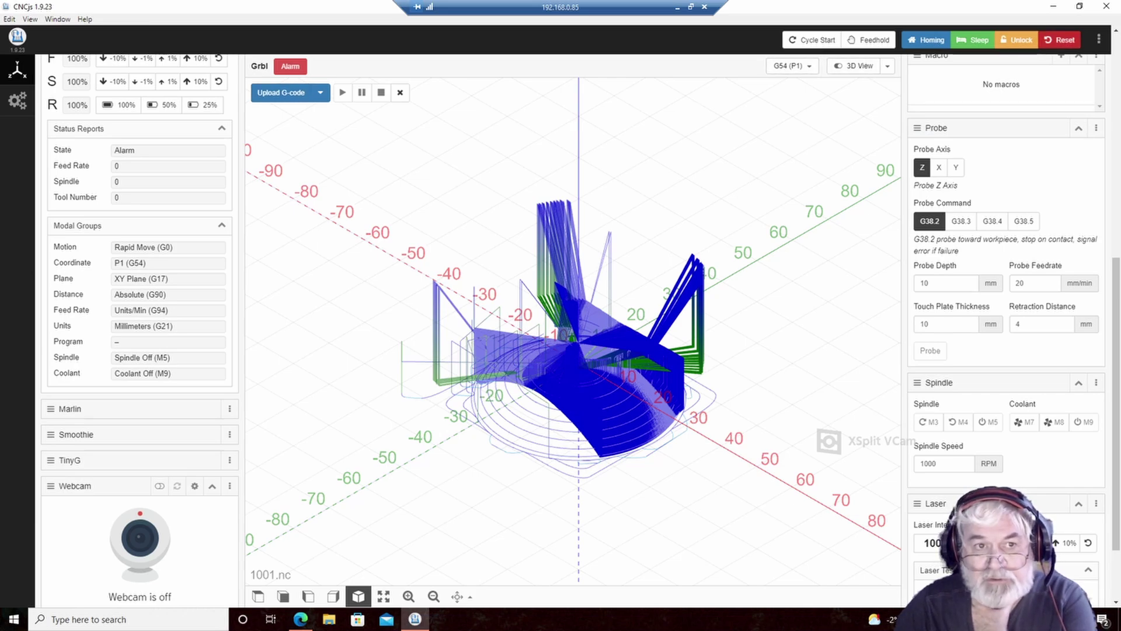
click(1106, 6)
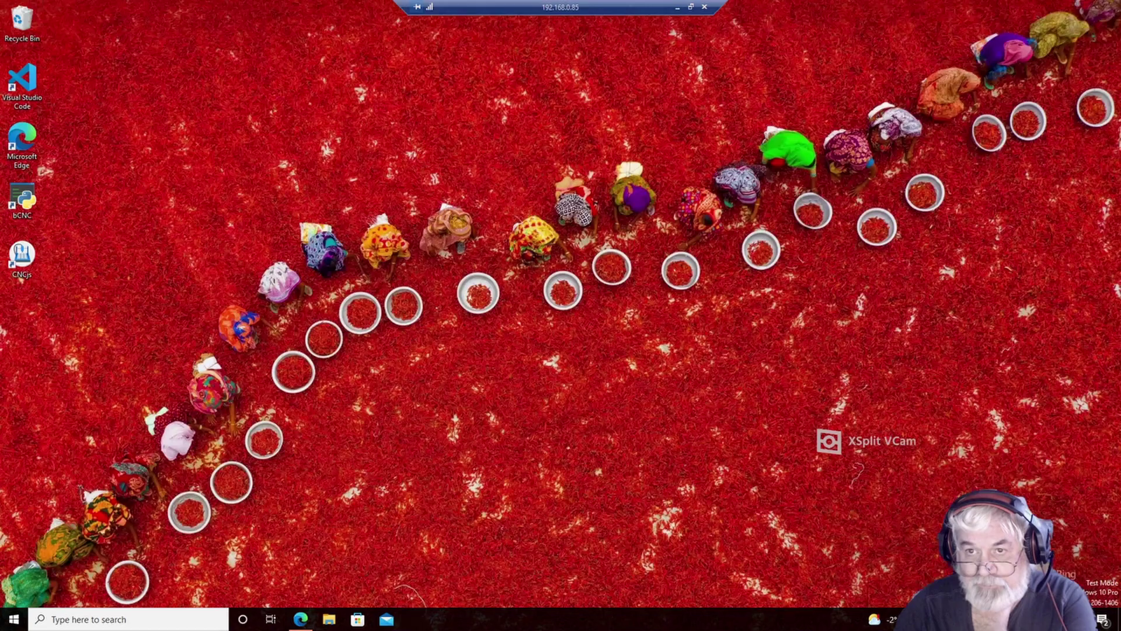